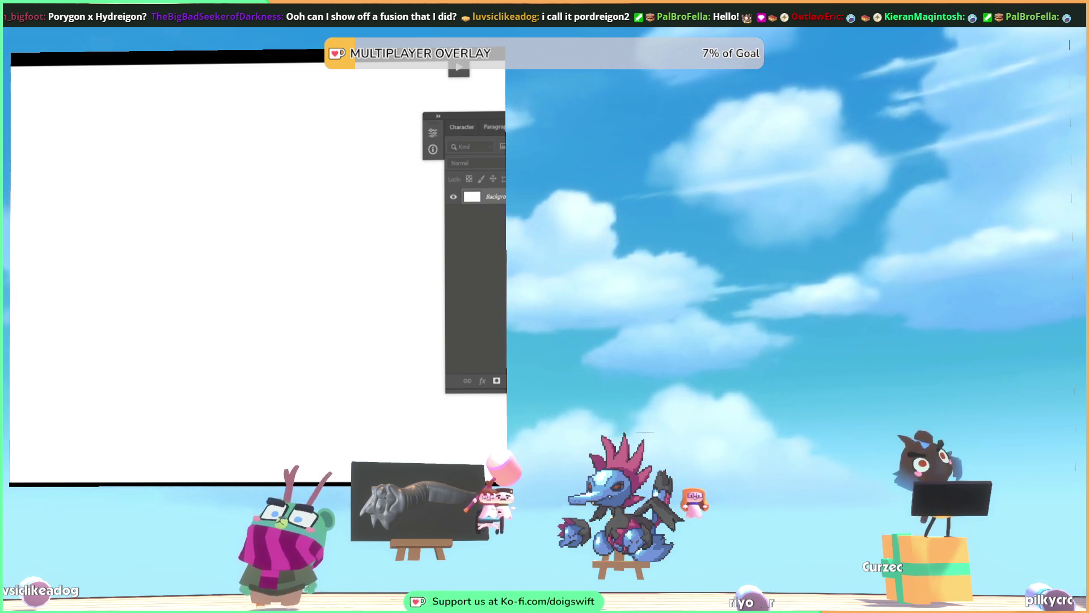
pyautogui.hotkey('alt', 'v')
pyautogui.press('Right')
pyautogui.press('Right')
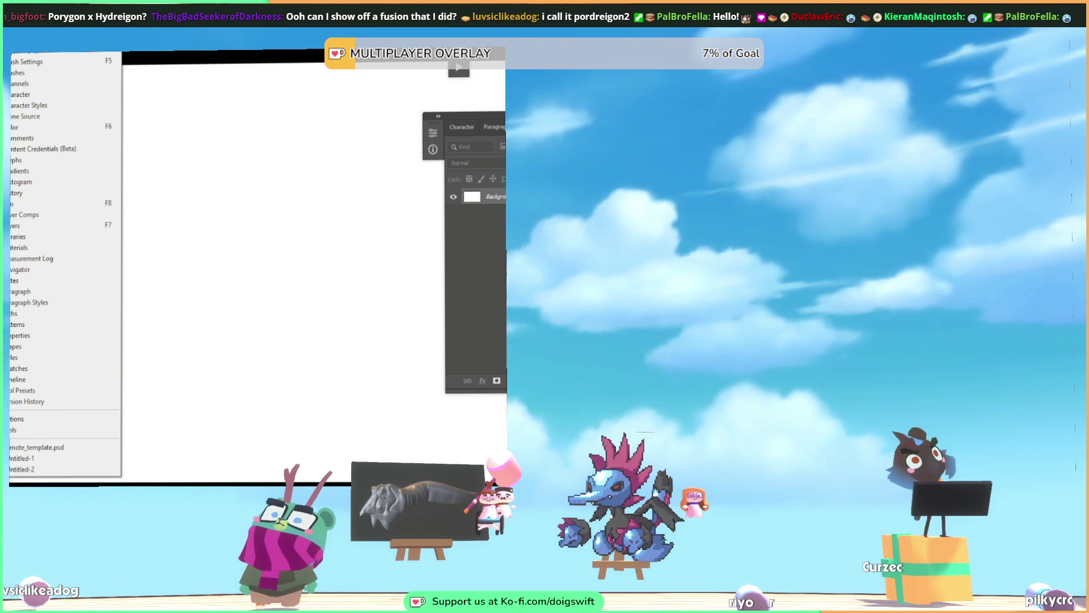
pyautogui.press('Escape')
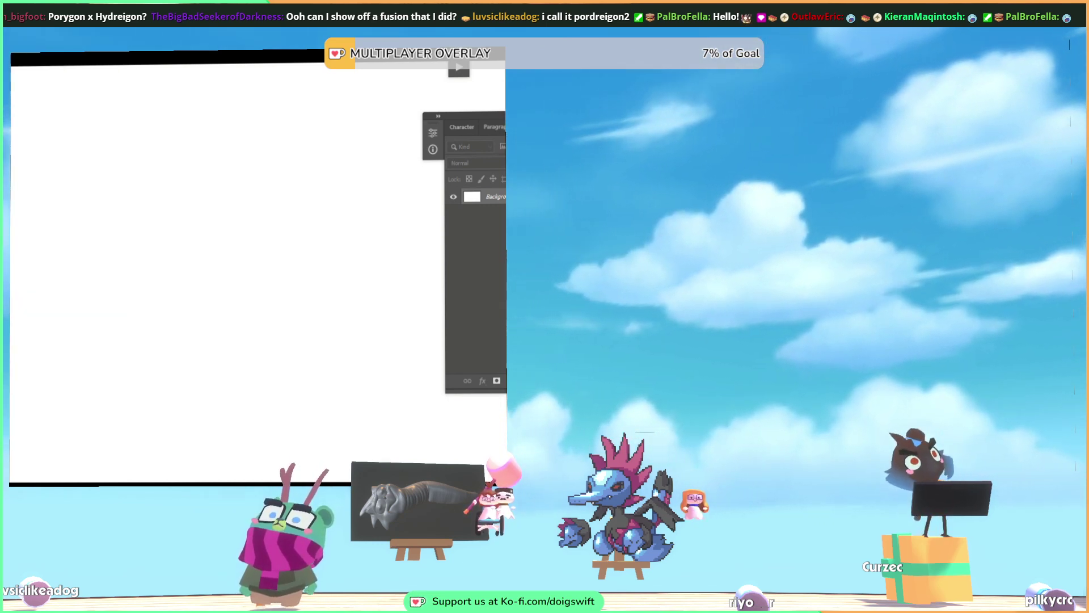
# Copy the worm butt, worm mid and worm layers from the emote document onto the blank white canvas
pyautogui.hotkey('ctrl', 'Tab')
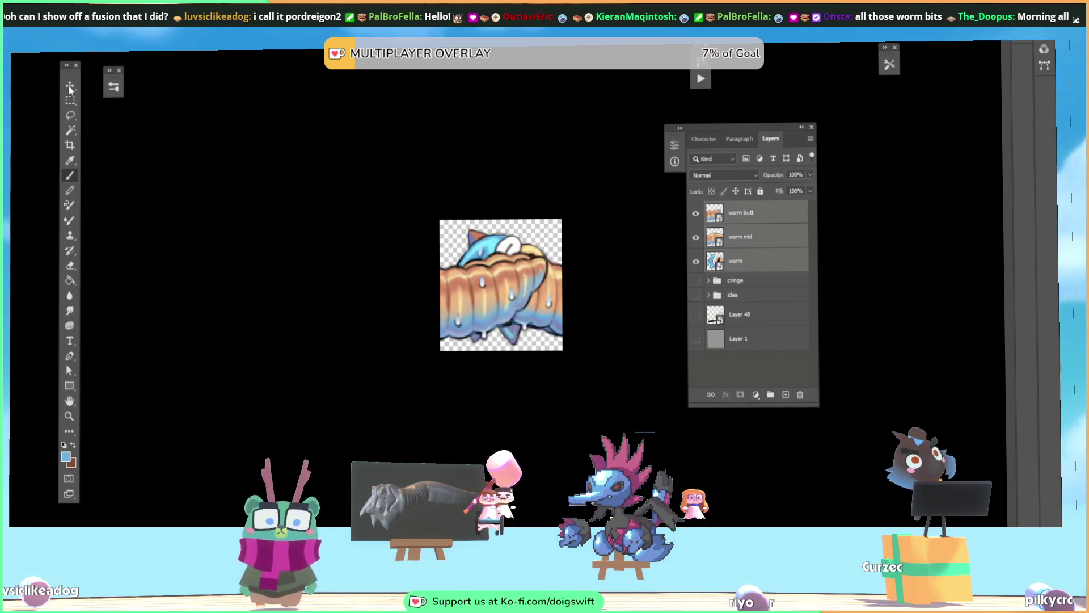
pyautogui.click(476, 259)
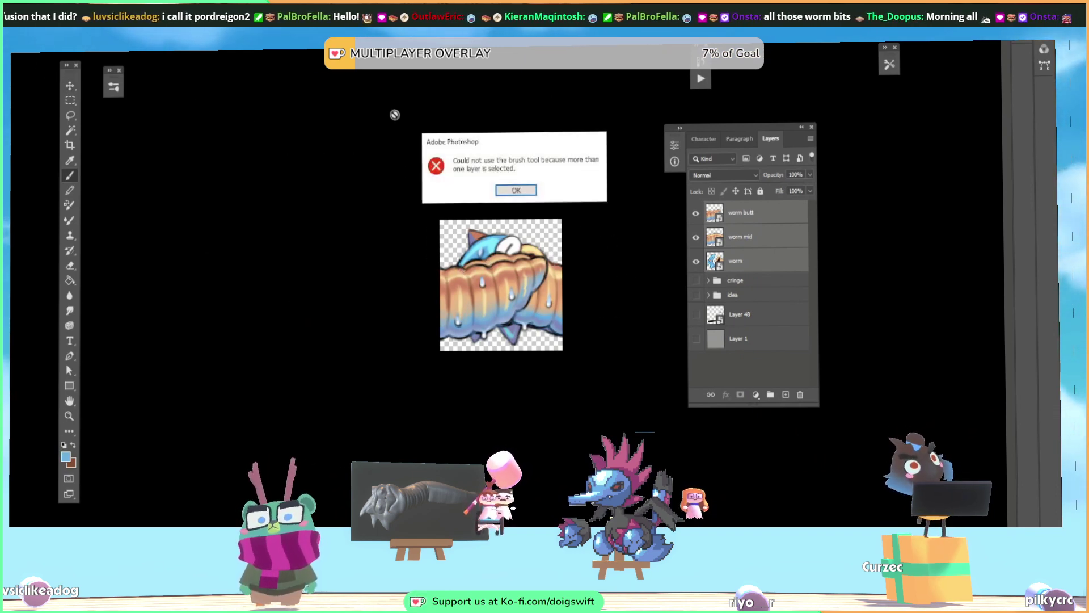
pyautogui.click(515, 188)
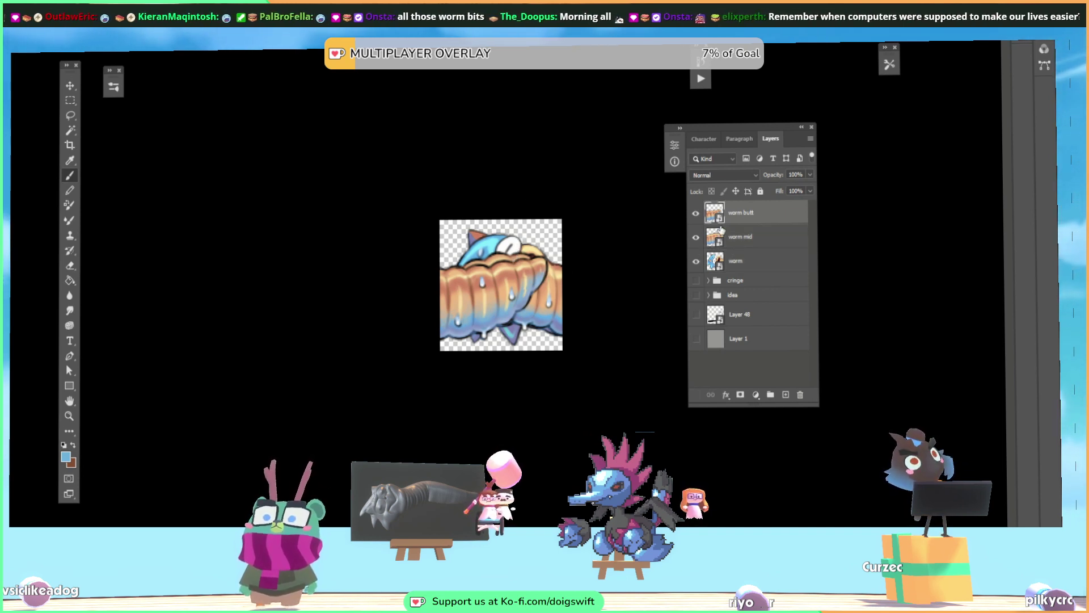
pyautogui.hotkey('alt', '.')
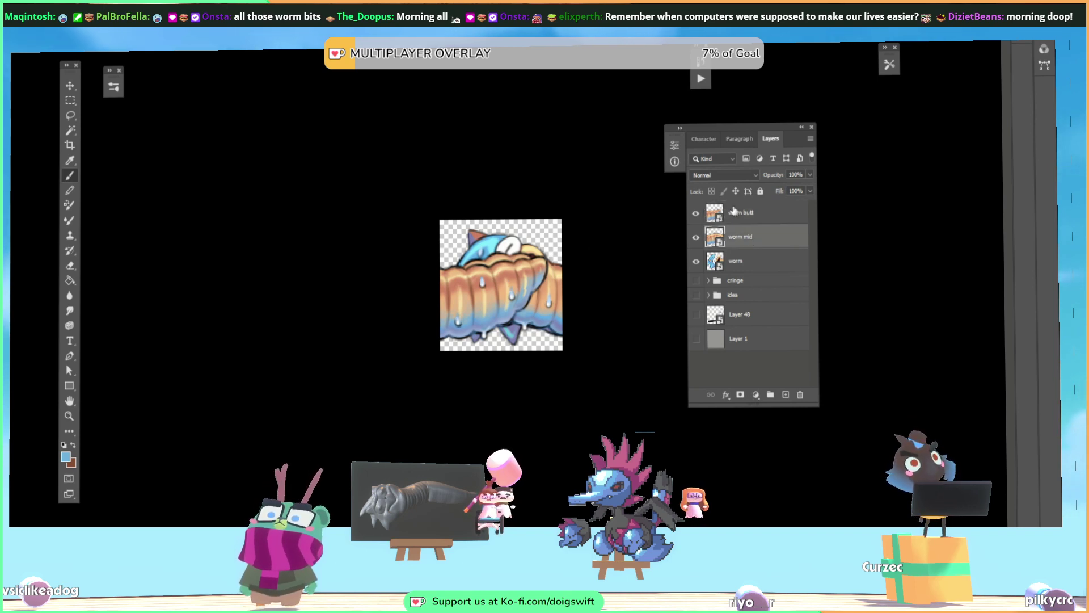
pyautogui.press('v')
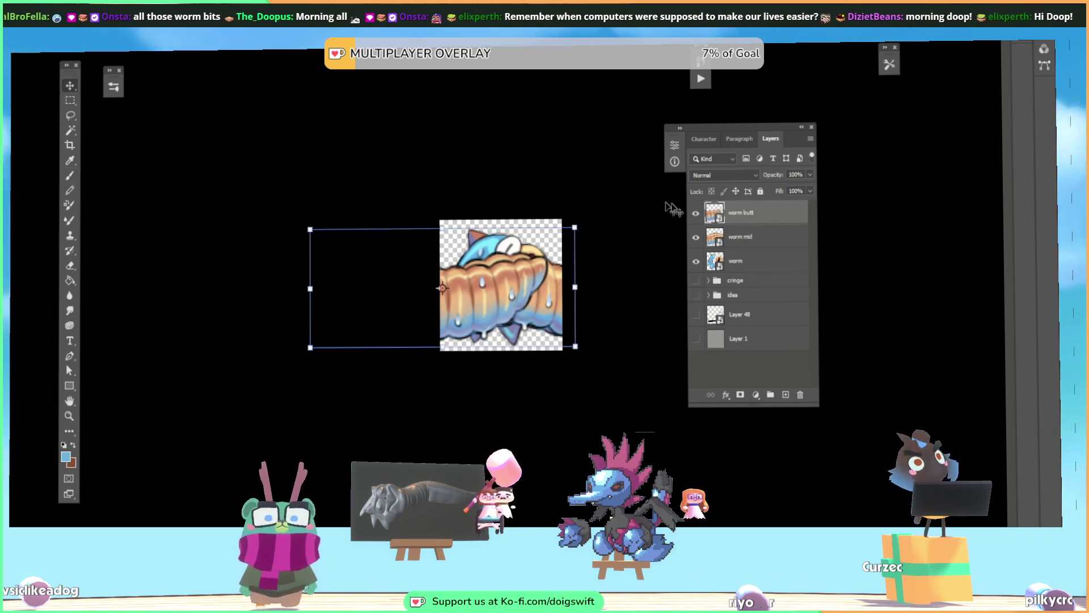
pyautogui.keyDown('shift'); pyautogui.click(738, 260); pyautogui.keyUp('shift')
pyautogui.hotkey('ctrl', 'Tab')
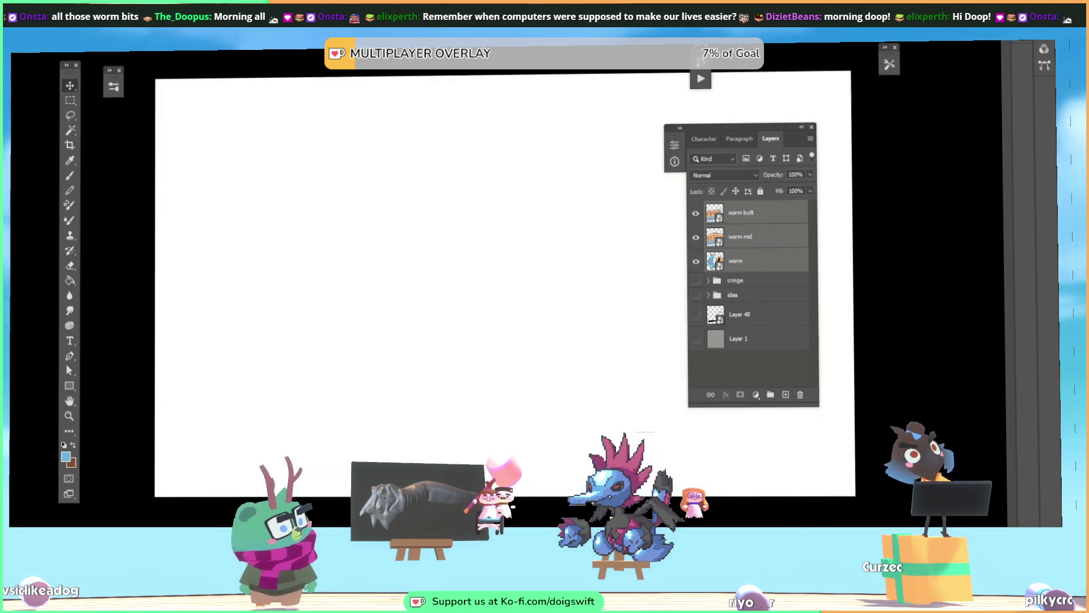
pyautogui.moveTo(511, 235); pyautogui.dragTo(510, 230)
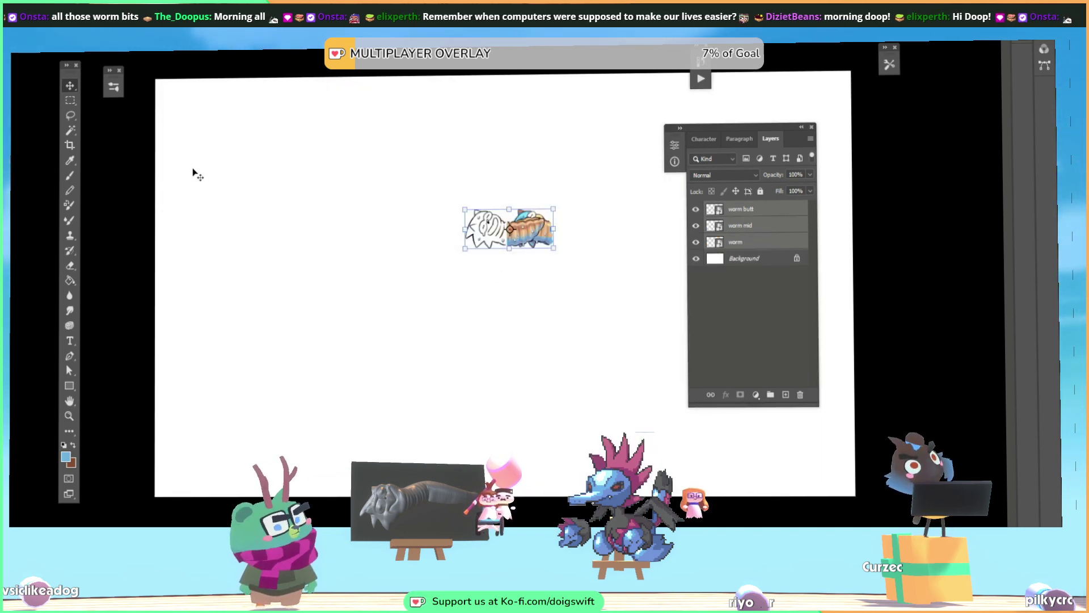
# Open the worm mid smart object's contents and marquee-select the sketched area left of the coloured body segment
pyautogui.click(760, 233)
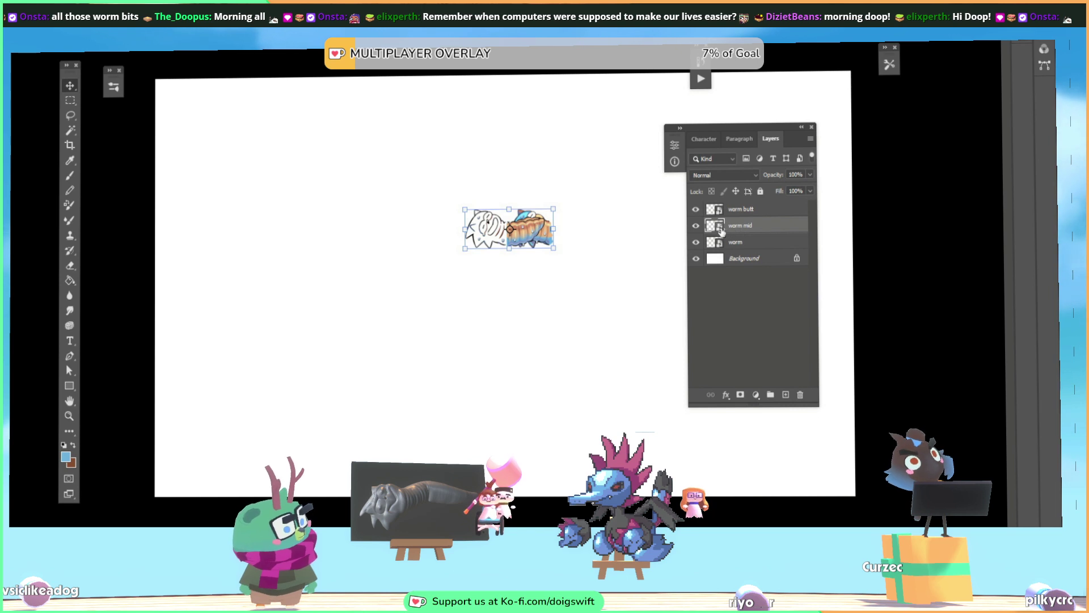
pyautogui.hotkey('ctrl', 'Tab')
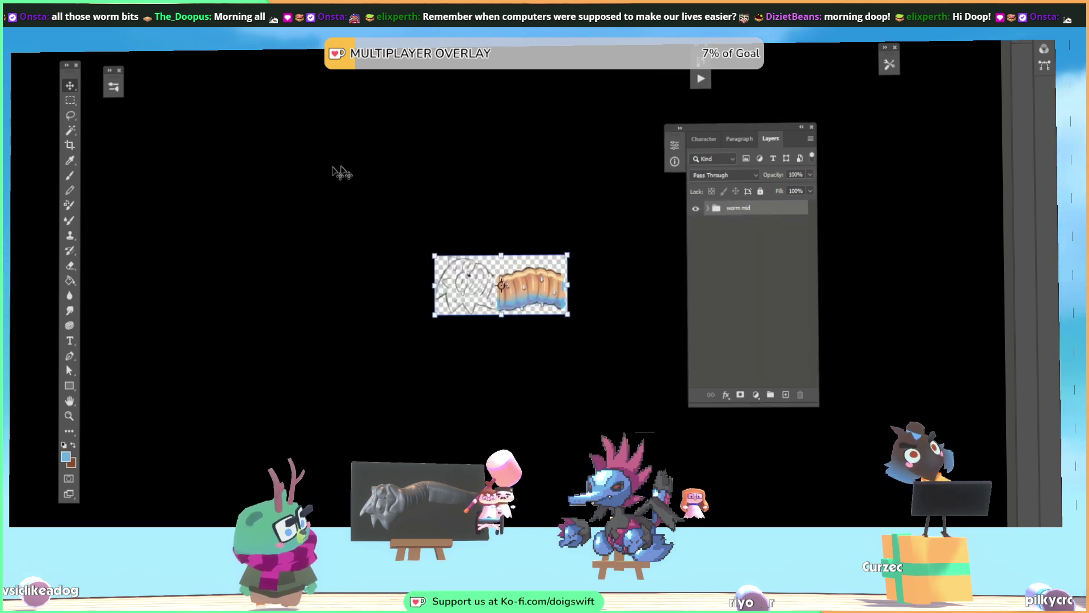
pyautogui.click(69, 100)
pyautogui.moveTo(499, 250); pyautogui.dragTo(430, 333)
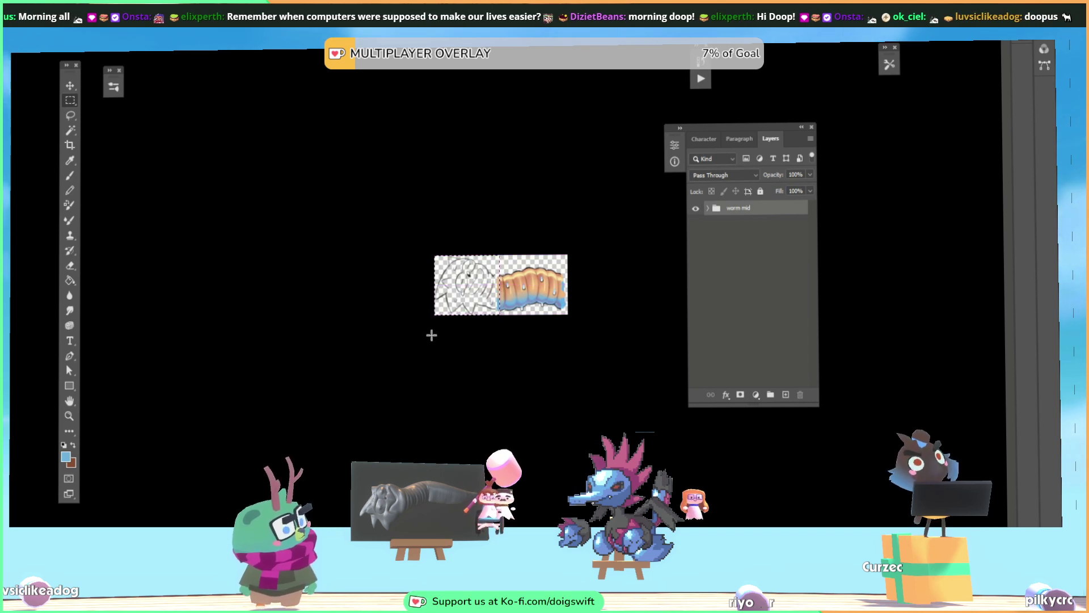
pyautogui.moveTo(464, 290); pyautogui.dragTo(467, 291)
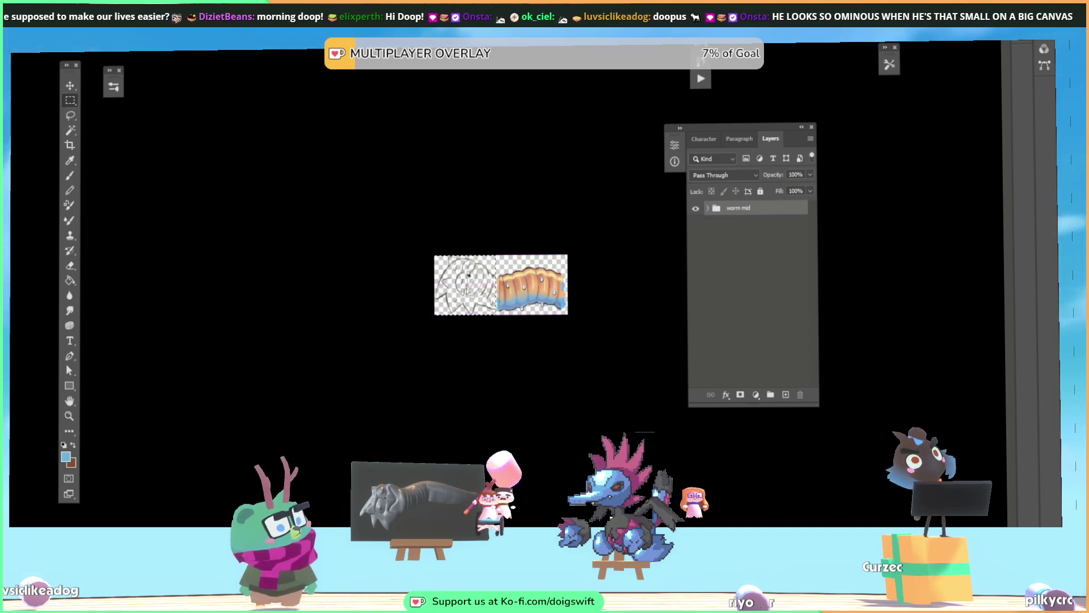
# Unlock Layer 59 in the worm mid group and clear the selected sketch area from the group's layers
pyautogui.click(708, 209)
pyautogui.click(730, 226)
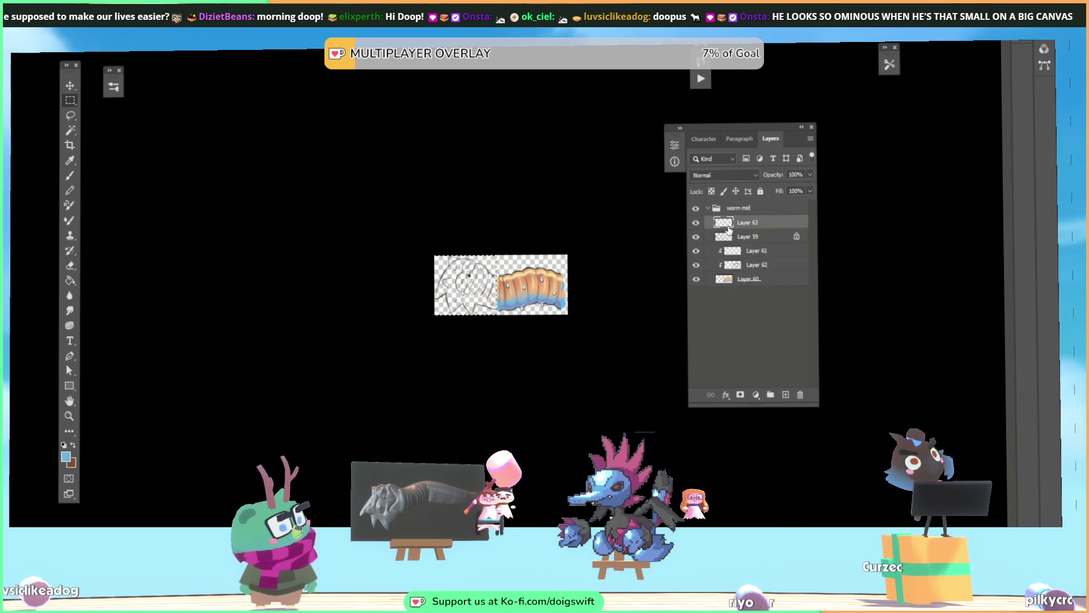
pyautogui.click(731, 237)
pyautogui.click(712, 192)
pyautogui.click(695, 251)
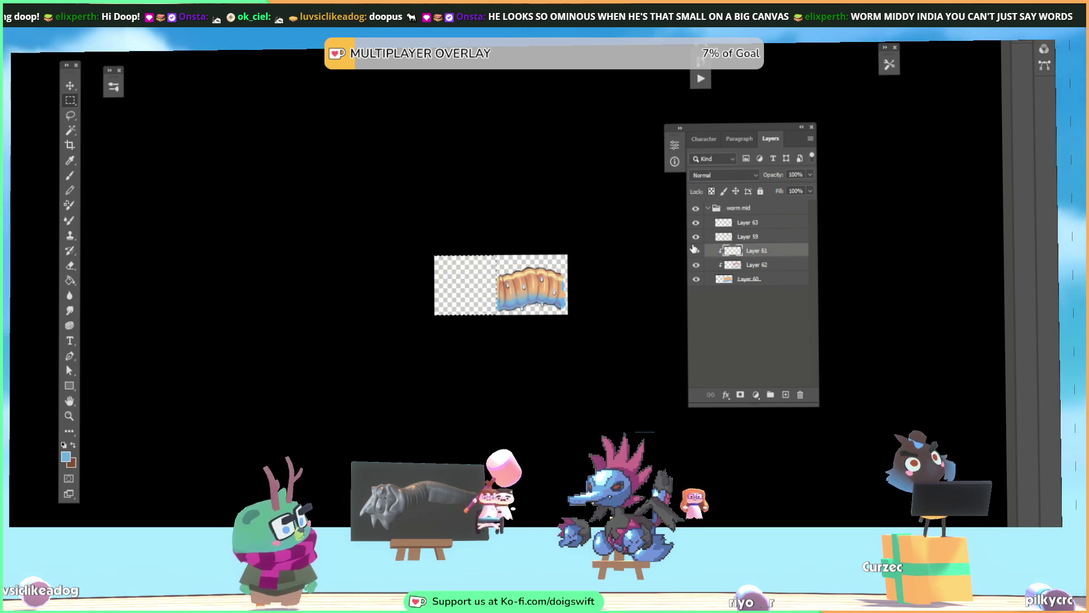
pyautogui.hotkey('alt', '[')
pyautogui.hotkey('alt', '[')
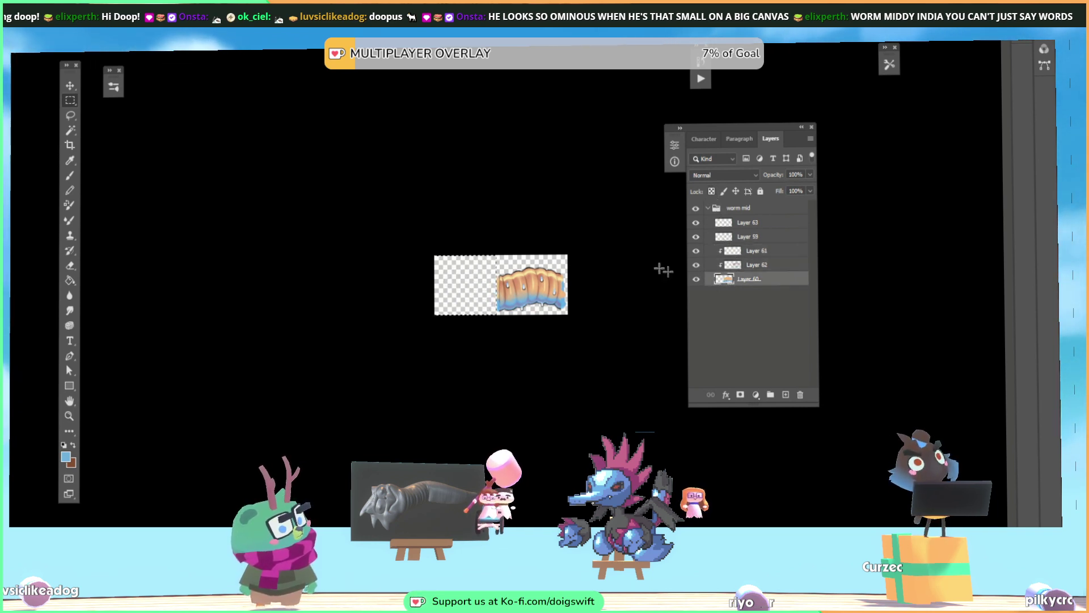
# Trim the excess at the right and left edges of the worm mid body segment, and save and close its contents
pyautogui.moveTo(595, 244); pyautogui.dragTo(561, 339)
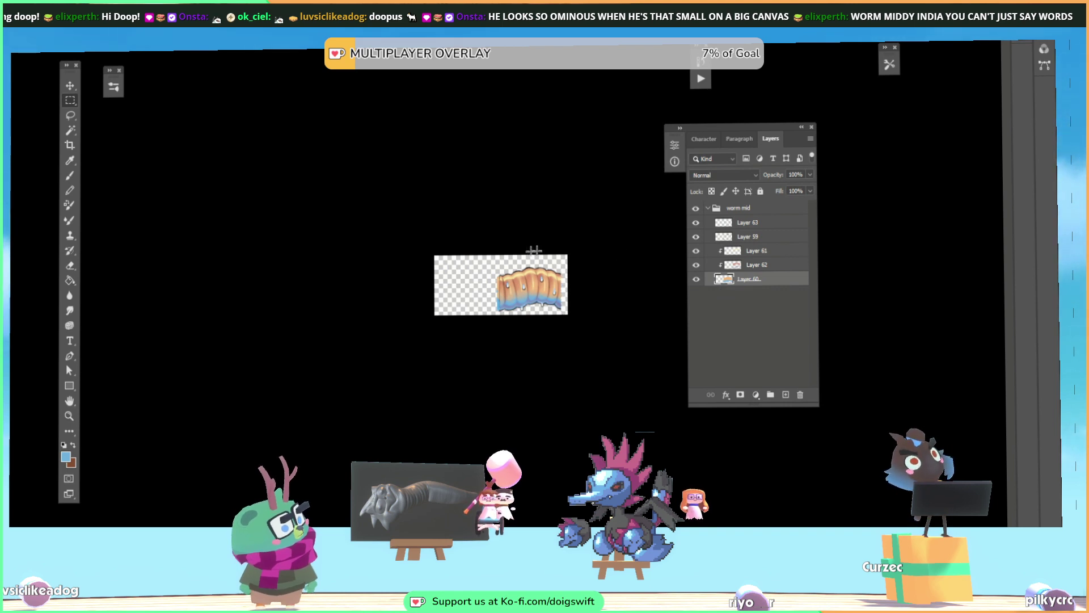
pyautogui.moveTo(469, 249); pyautogui.dragTo(499, 349)
pyautogui.hotkey('ctrl', 'd')
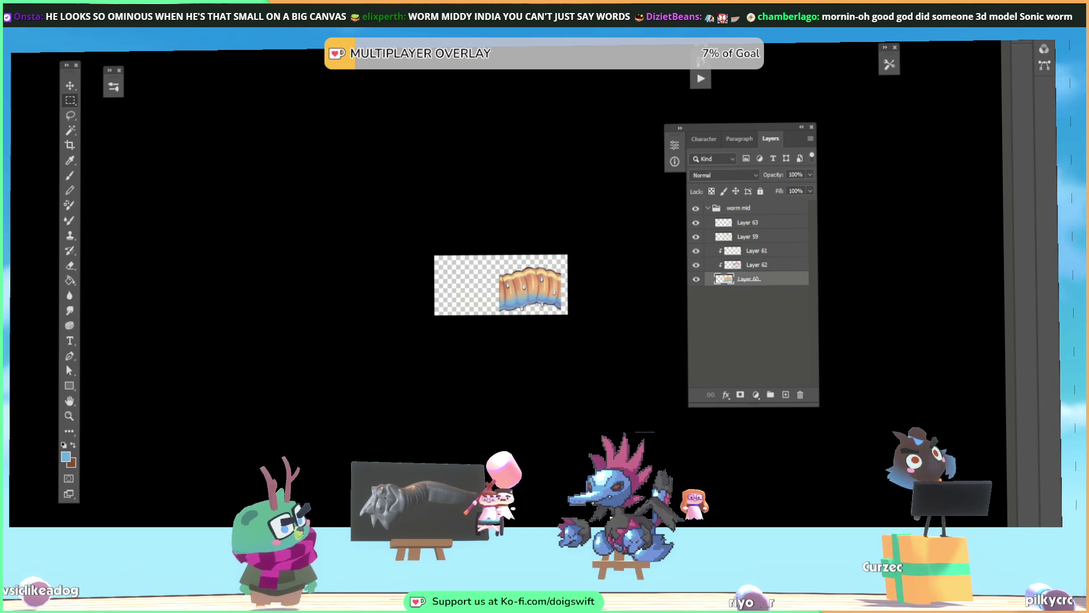
pyautogui.hotkey('ctrl', 'w')
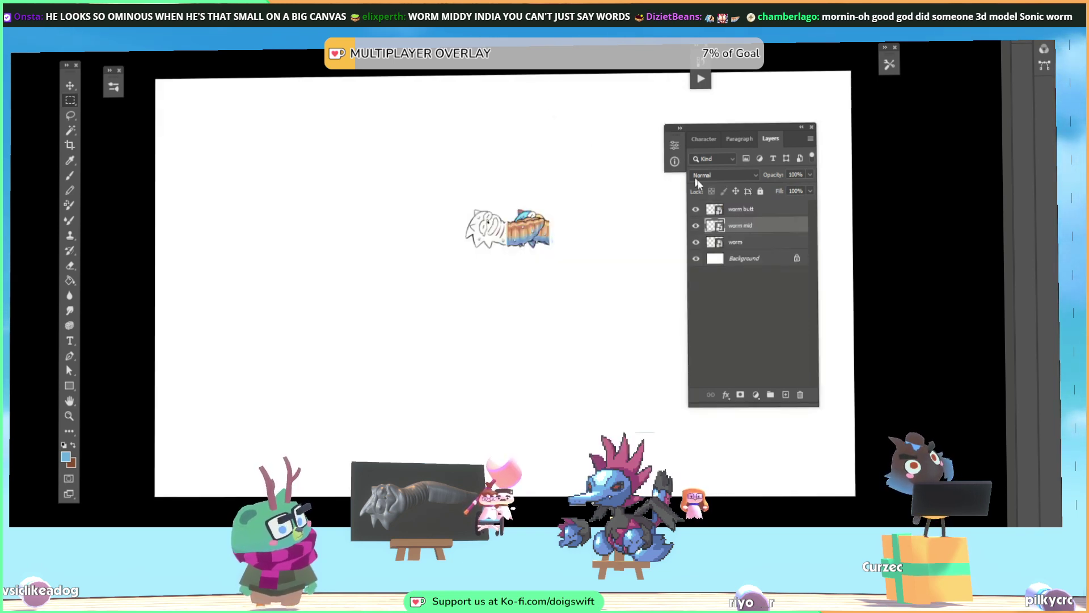
# Open the worm butt smart object's contents and marquee-select the sketched area left of the coloured tail
pyautogui.press('v')
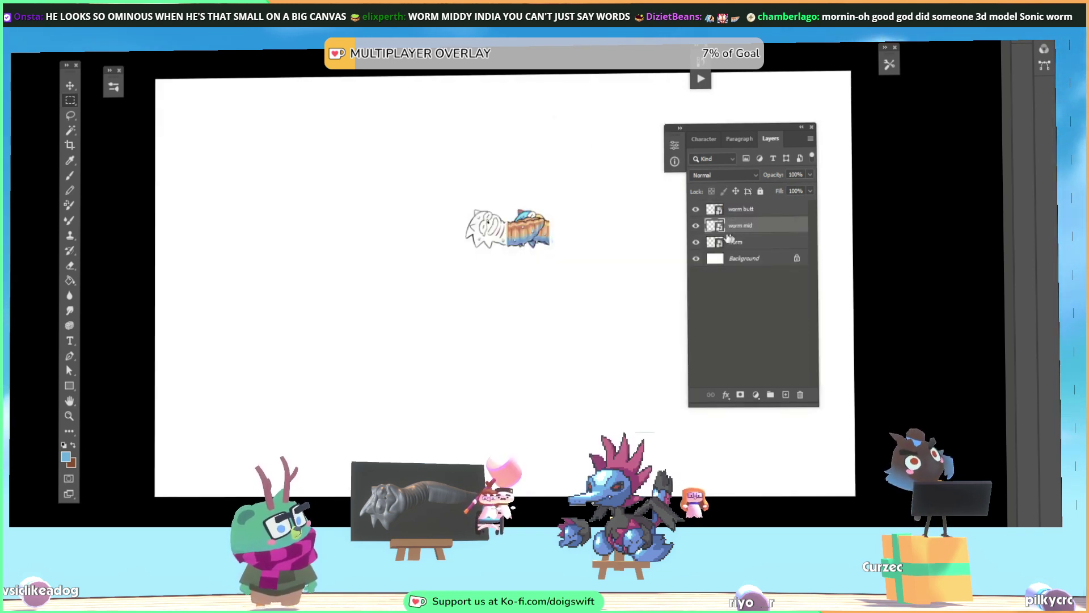
pyautogui.moveTo(542, 182); pyautogui.dragTo(549, 144)
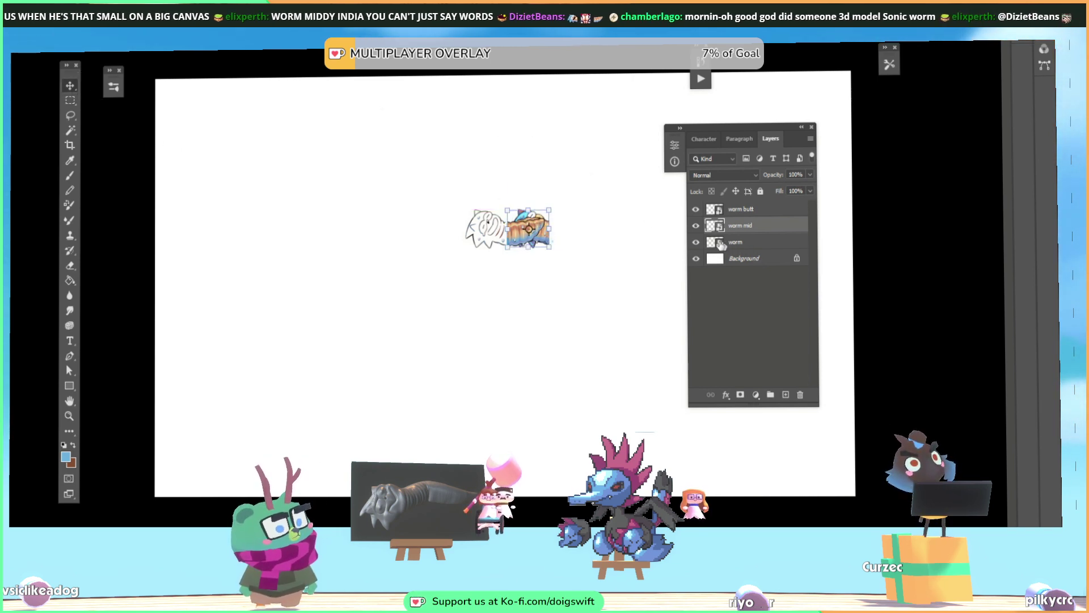
pyautogui.hotkey('ctrl', 'g')
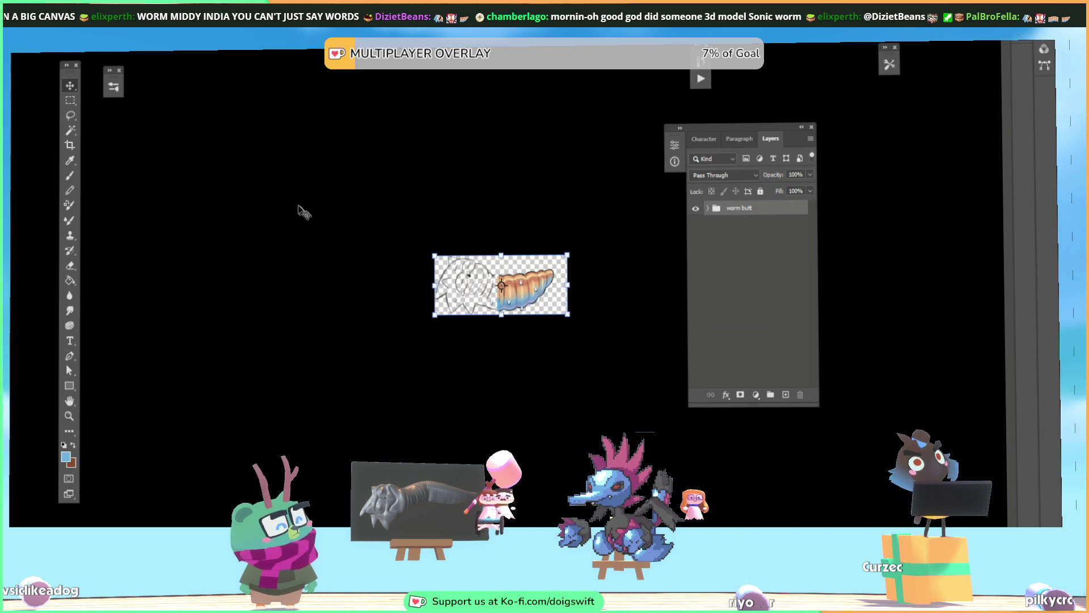
pyautogui.click(70, 100)
pyautogui.moveTo(416, 284); pyautogui.dragTo(499, 355)
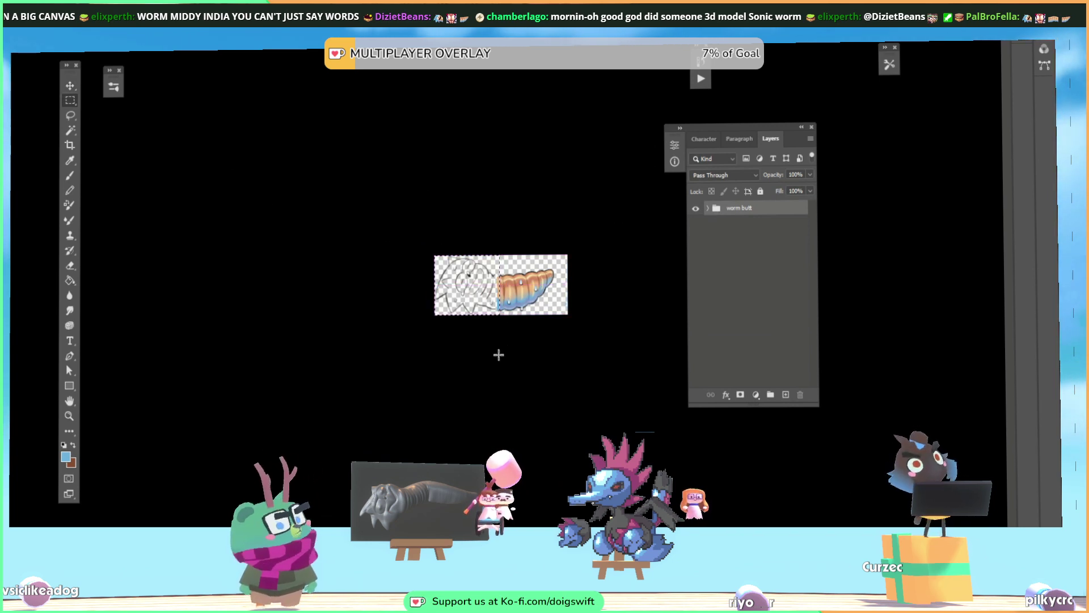
# Clear the selected area from Layers 59, 61, 62 and 60 in the worm butt group, and save and close its contents
pyautogui.click(707, 208)
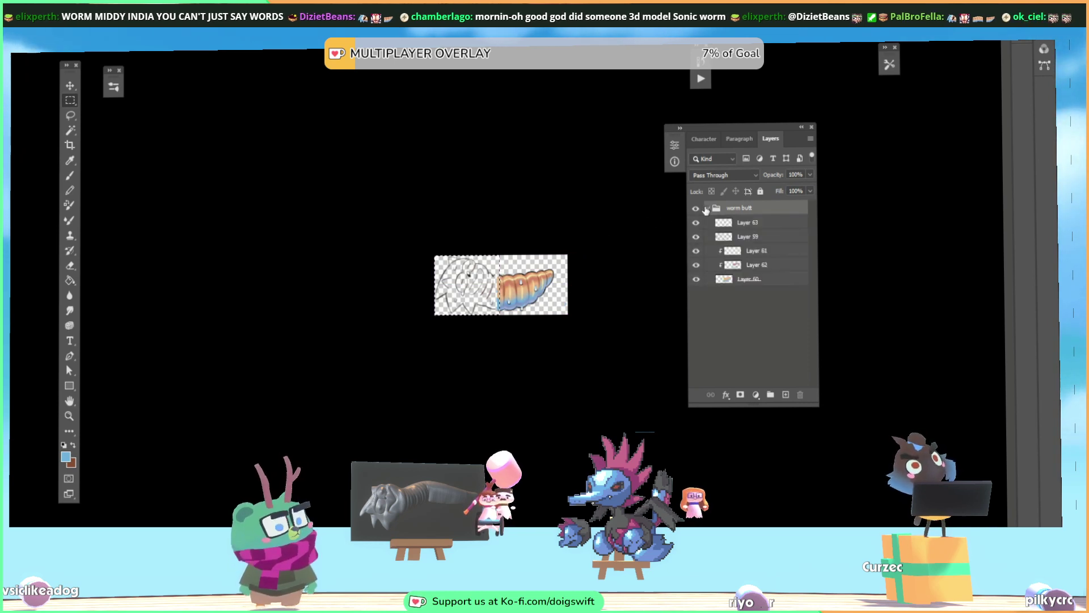
pyautogui.click(752, 237)
pyautogui.press('Delete')
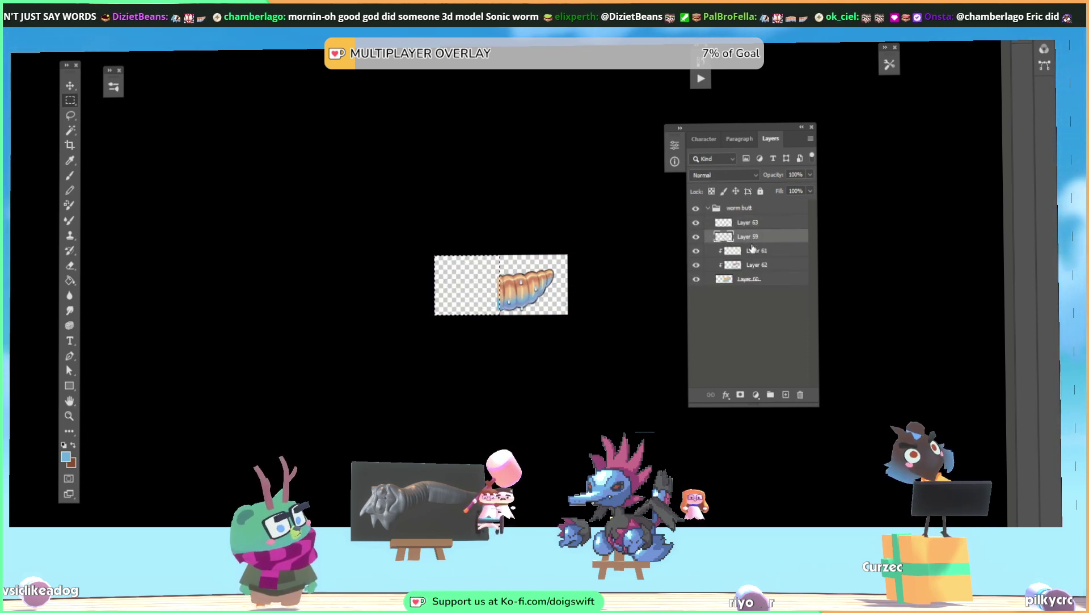
pyautogui.click(749, 251)
pyautogui.click(748, 265)
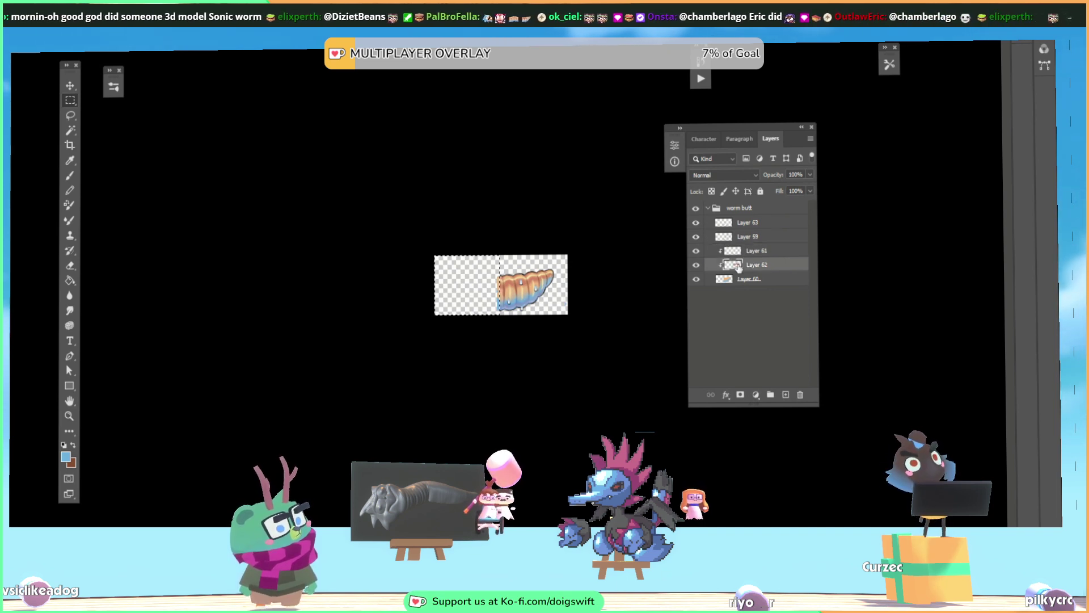
pyautogui.click(749, 278)
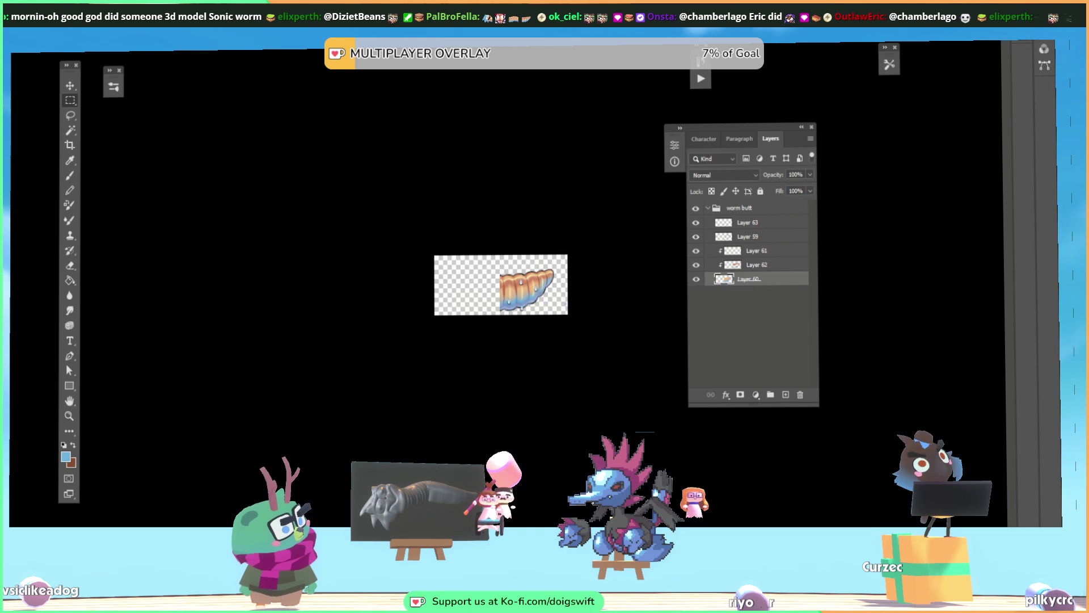
pyautogui.hotkey('ctrl', 'w')
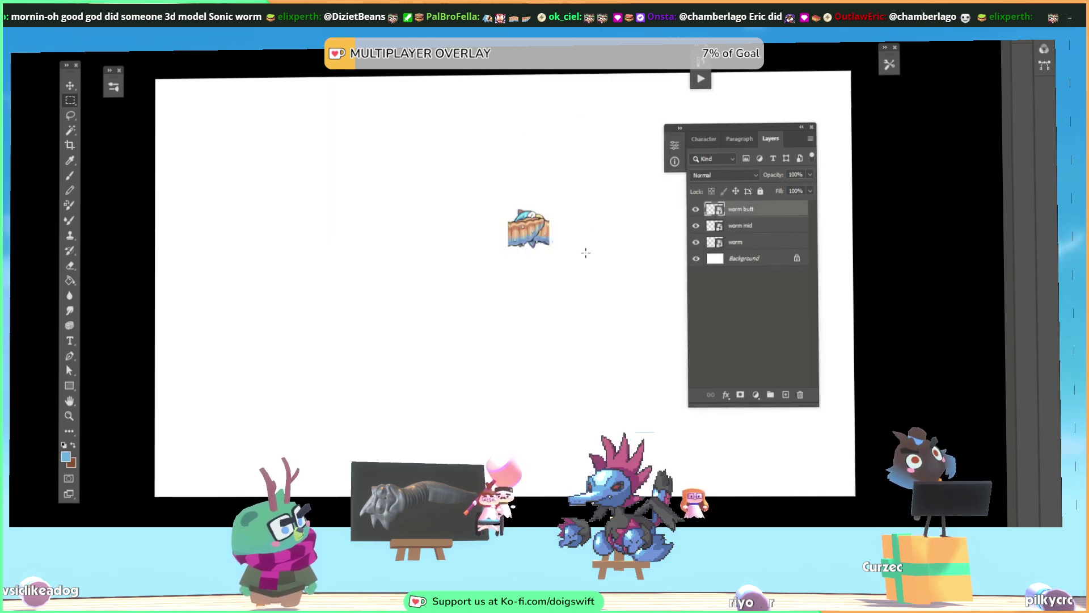
# Check the edges of the combined worm artwork up close and inspect the contents of the worm smart object
pyautogui.press('z')
pyautogui.click(486, 262)
pyautogui.click(605, 233)
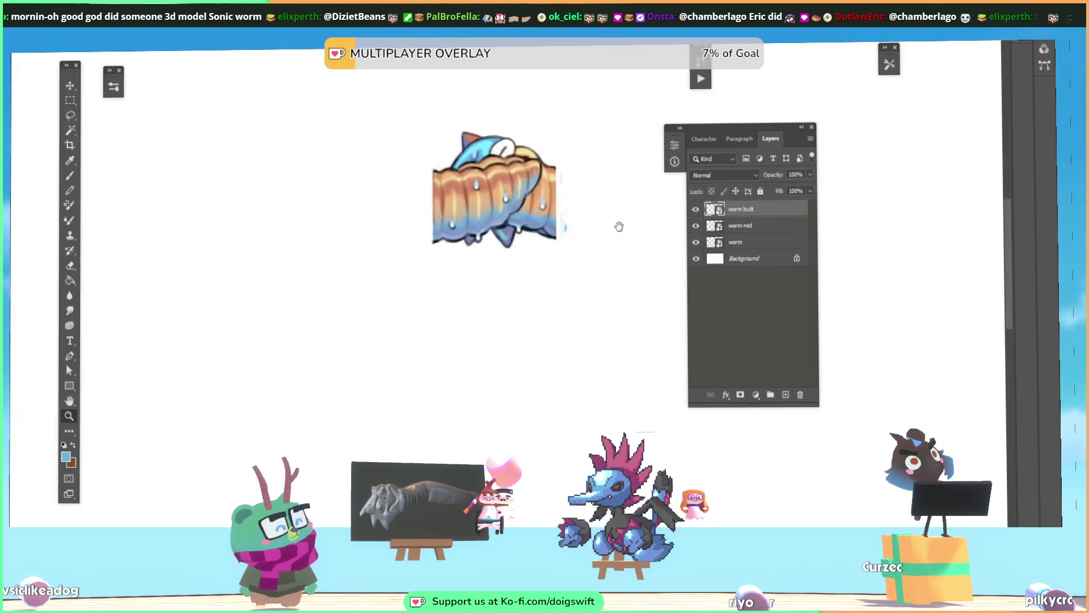
pyautogui.click(67, 101)
pyautogui.doubleClick(720, 243)
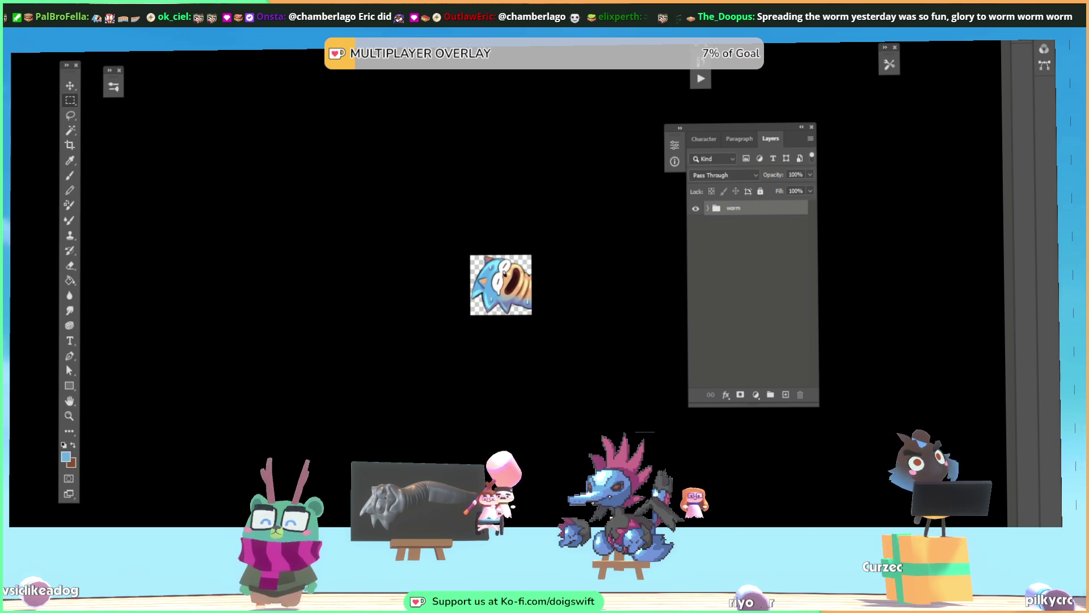
pyautogui.hotkey('ctrl', 'w')
# Clear the leftover pixels right of the worm mid body segment from its layers, and save and close its contents
pyautogui.doubleClick(719, 226)
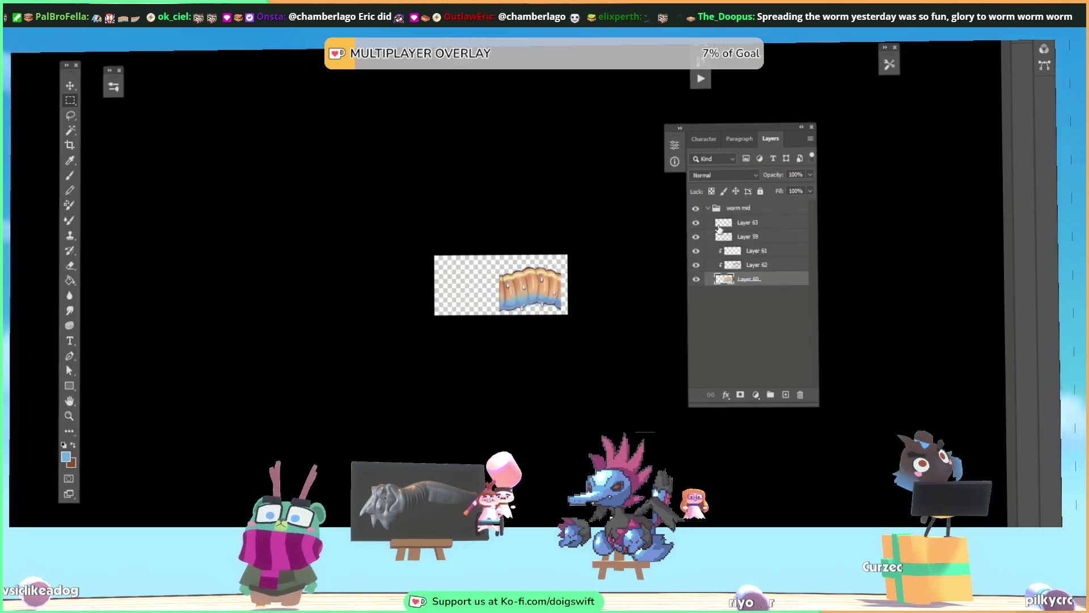
pyautogui.moveTo(623, 224); pyautogui.dragTo(561, 335)
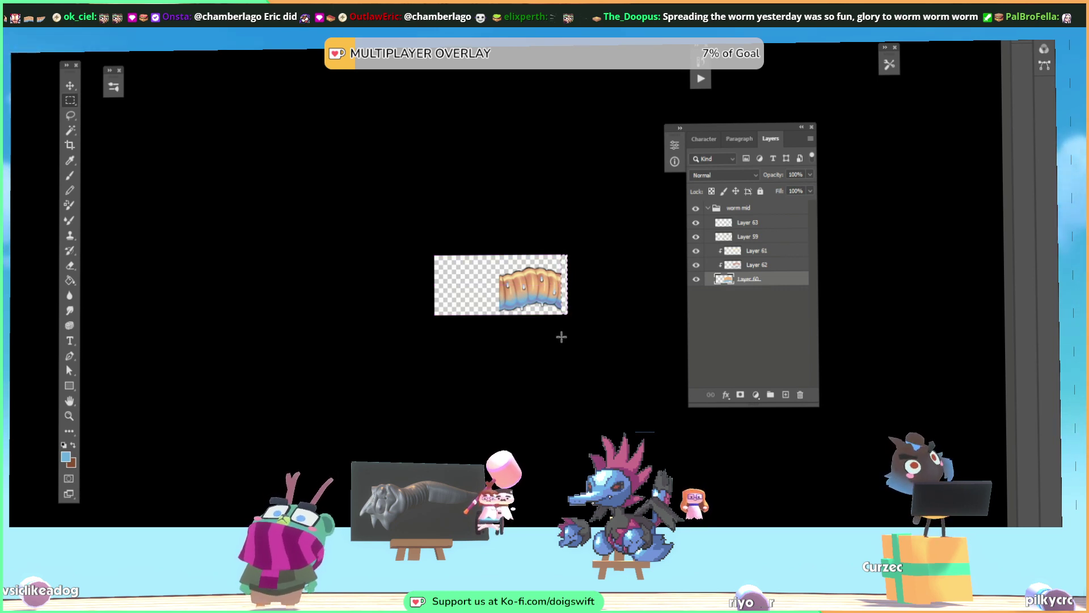
pyautogui.click(748, 237)
pyautogui.click(730, 223)
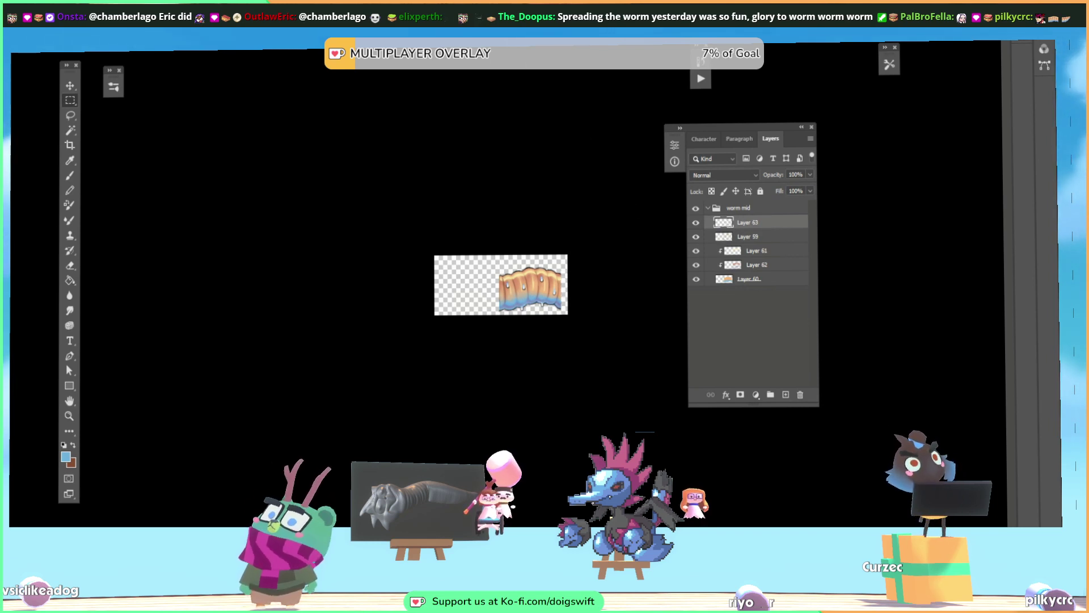
pyautogui.hotkey('ctrl', 'w')
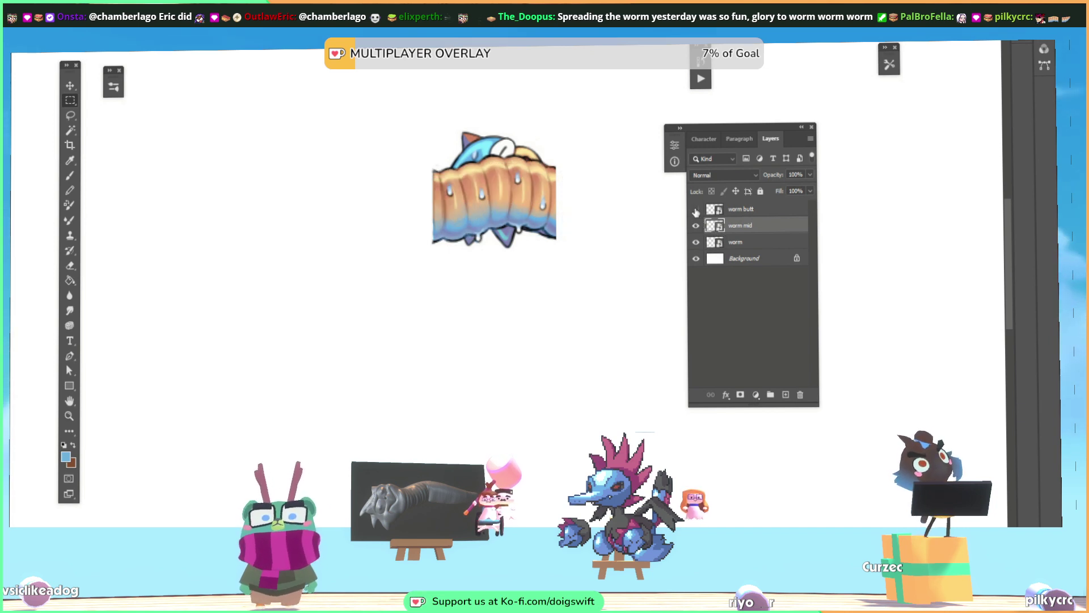
# Check the layers inside the worm butt smart object and close its contents
pyautogui.doubleClick(715, 210)
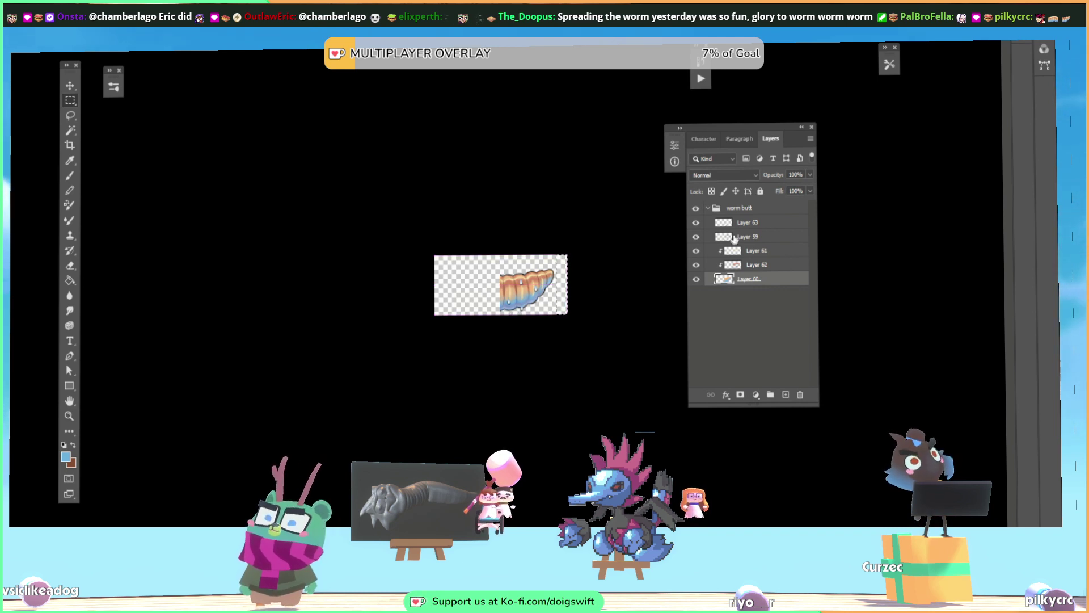
pyautogui.hotkey('alt', '.')
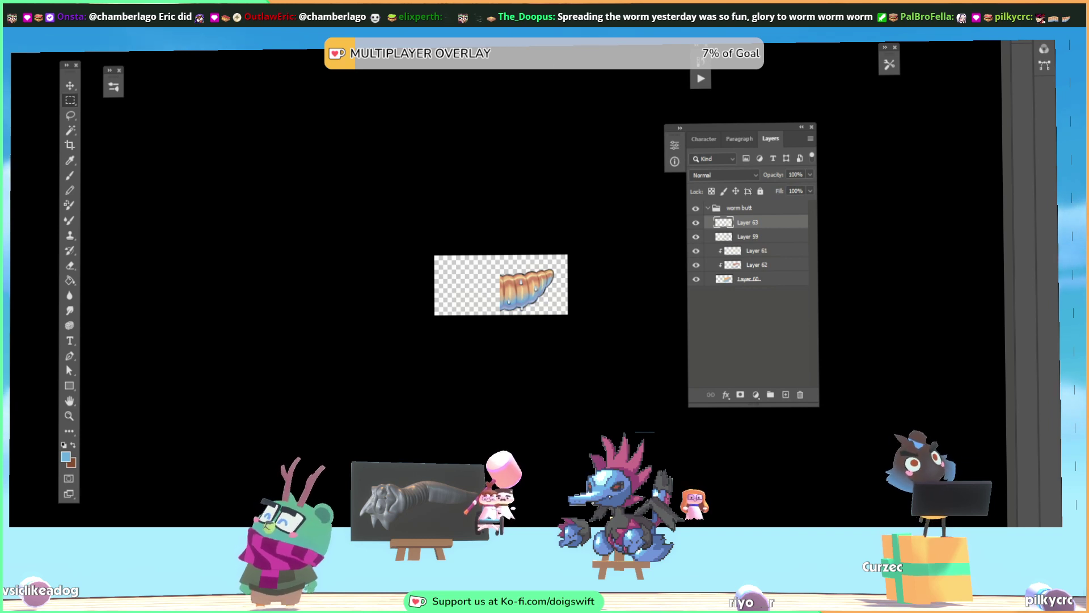
pyautogui.hotkey('ctrl', 'w')
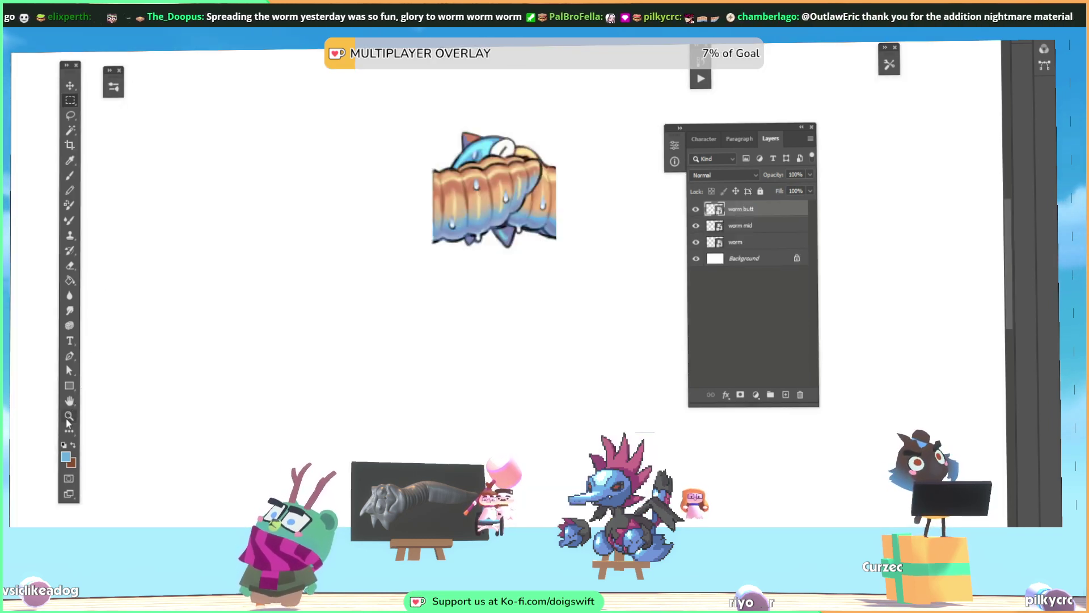
# Move the worm butt piece well clear of the head and place the worm mid segment directly behind the head
pyautogui.press('z')
pyautogui.keyDown('alt'); pyautogui.click(360, 346); pyautogui.keyUp('alt')
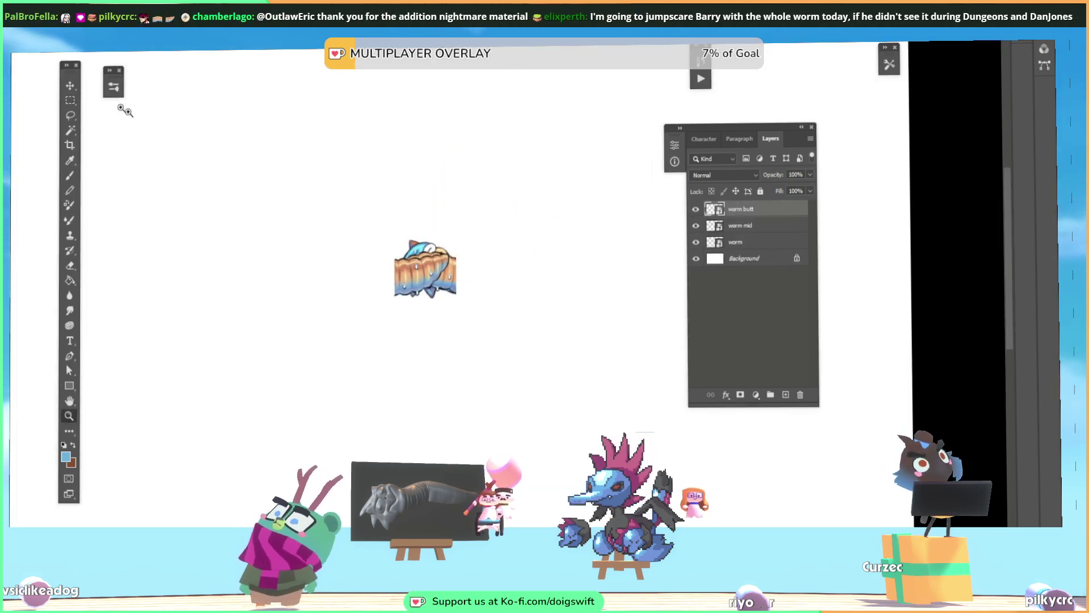
pyautogui.click(69, 85)
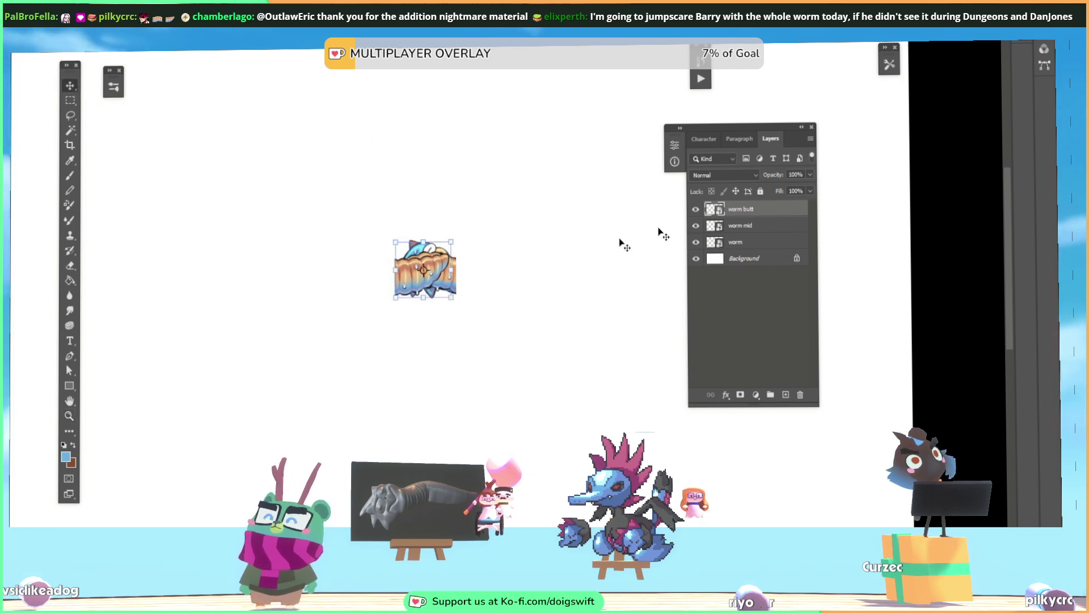
pyautogui.moveTo(454, 258); pyautogui.dragTo(588, 259)
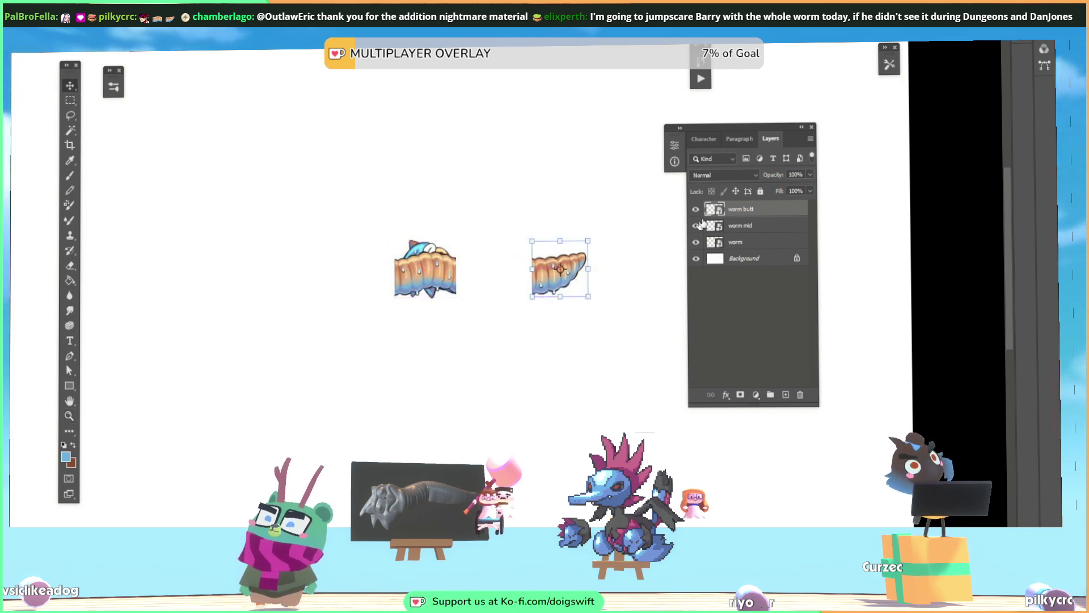
pyautogui.click(740, 225)
pyautogui.moveTo(435, 286); pyautogui.dragTo(496, 290)
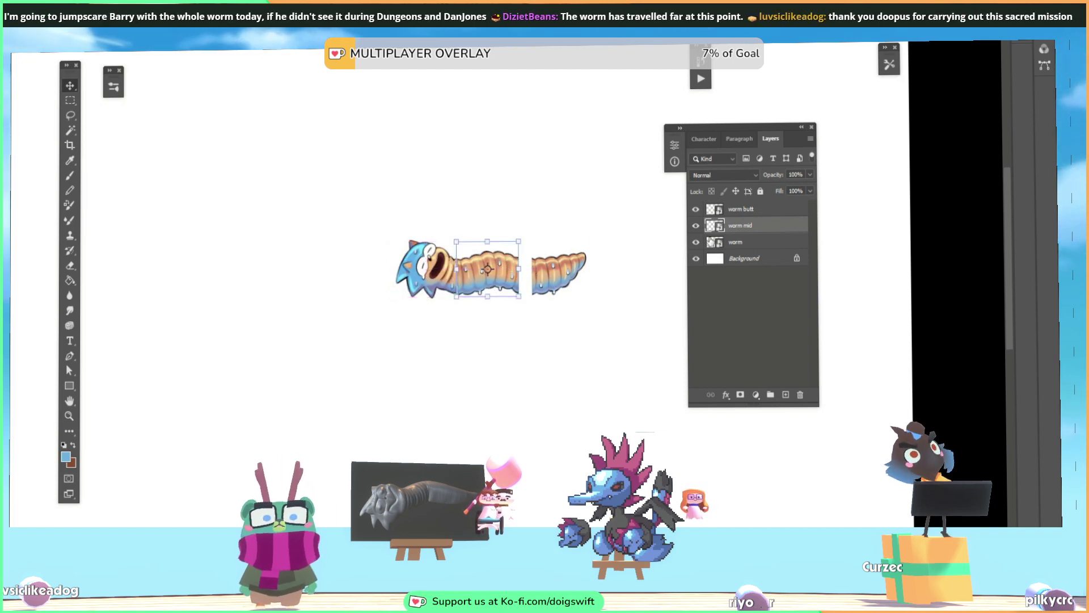
# Move the worm butt further from the head and duplicate the worm mid segment into the gap before it
pyautogui.click(710, 241)
pyautogui.click(750, 207)
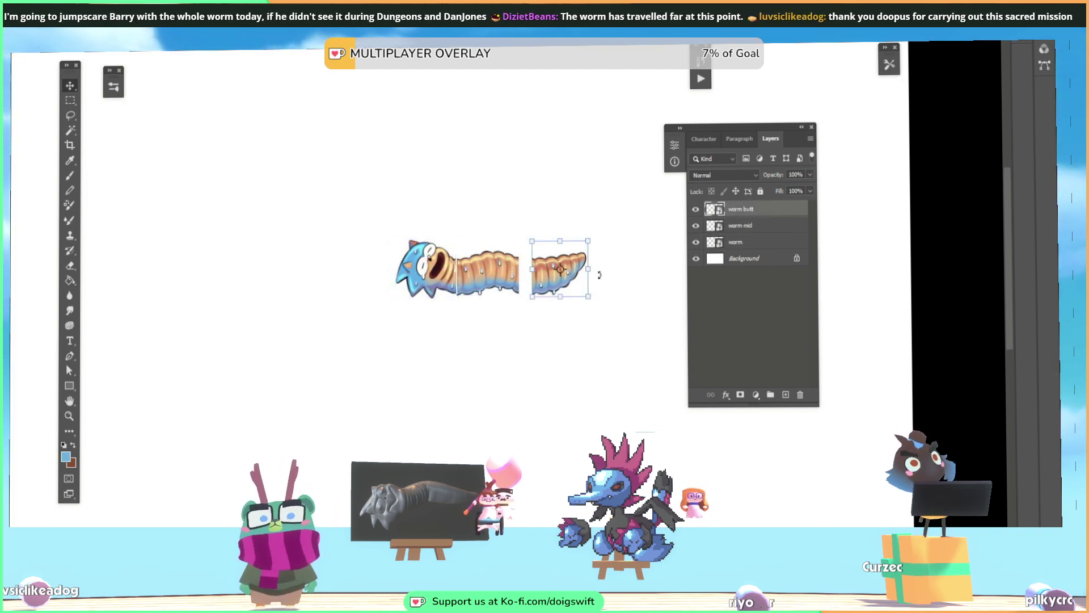
pyautogui.moveTo(579, 289); pyautogui.dragTo(641, 289)
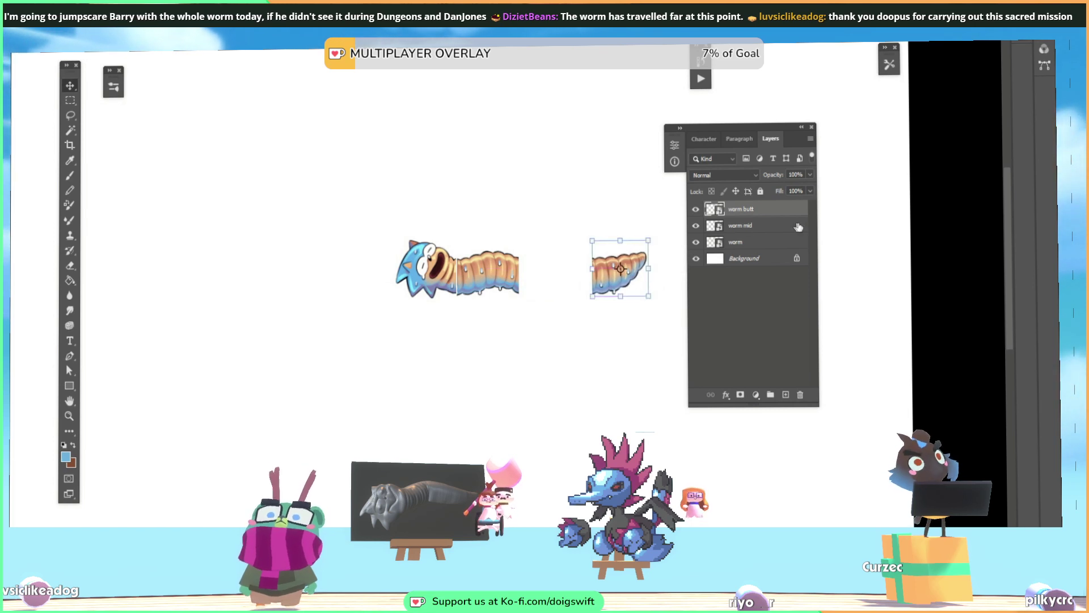
pyautogui.click(737, 227)
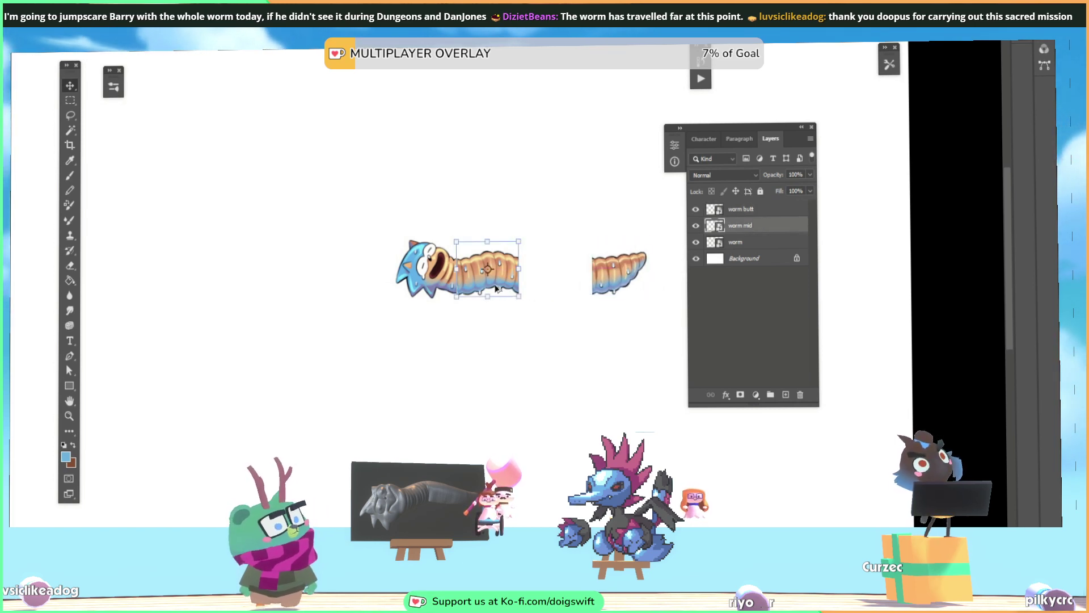
pyautogui.moveTo(499, 284); pyautogui.dragTo(569, 286)
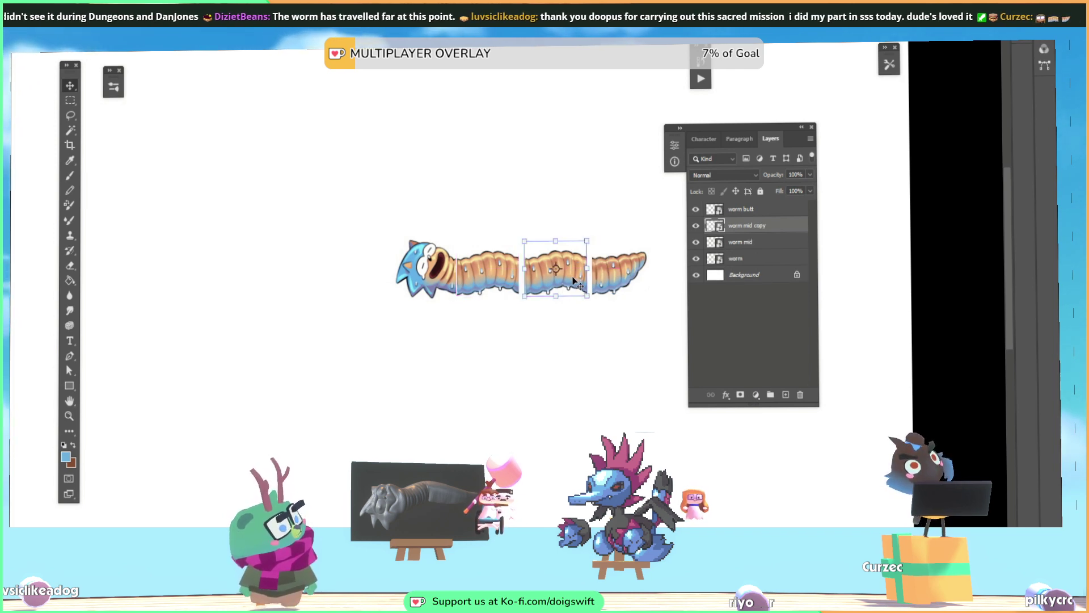
# Nudge the duplicated mid segment and the worm butt toward the head, leaving only narrow gaps between the pieces
pyautogui.hotkey('shift', 'Left')
pyautogui.hotkey('shift', 'Left')
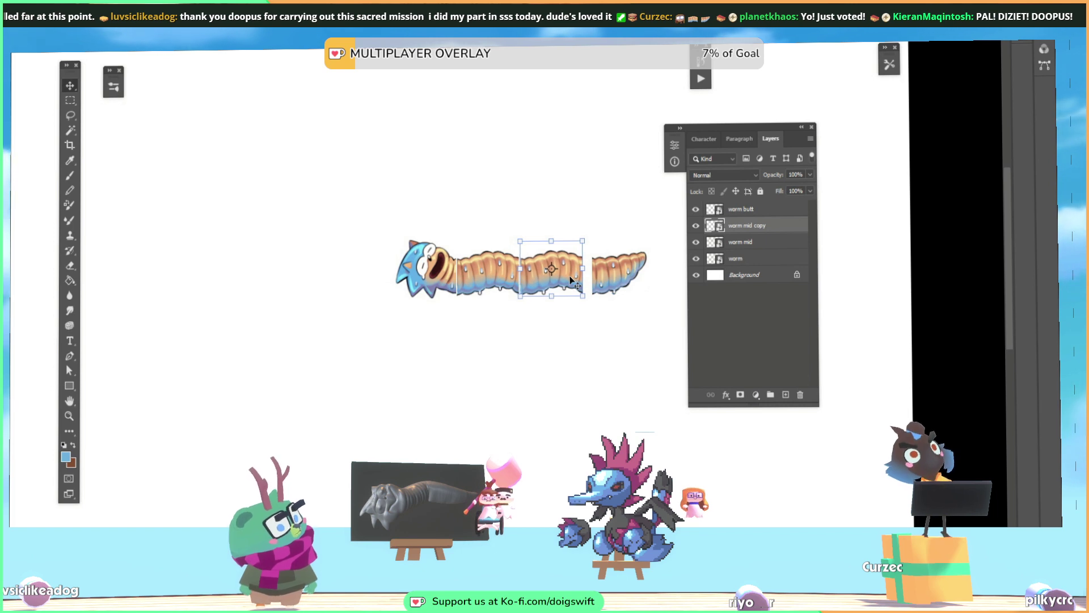
pyautogui.click(741, 208)
pyautogui.hotkey('shift', 'Left')
pyautogui.hotkey('shift', 'Left')
pyautogui.hotkey('shift', 'Left')
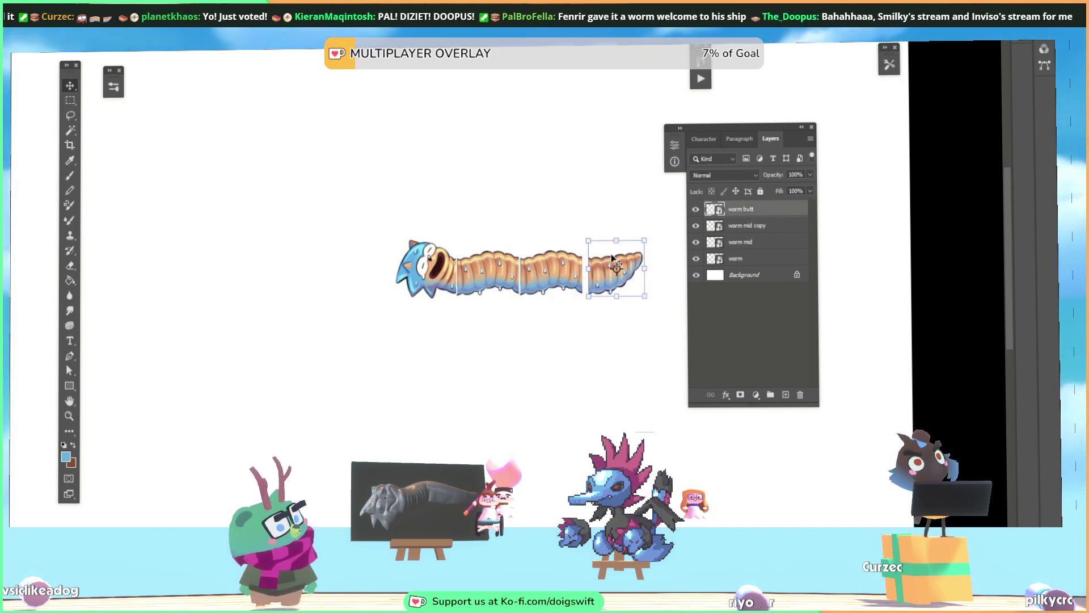
pyautogui.press('Left')
pyautogui.press('Left')
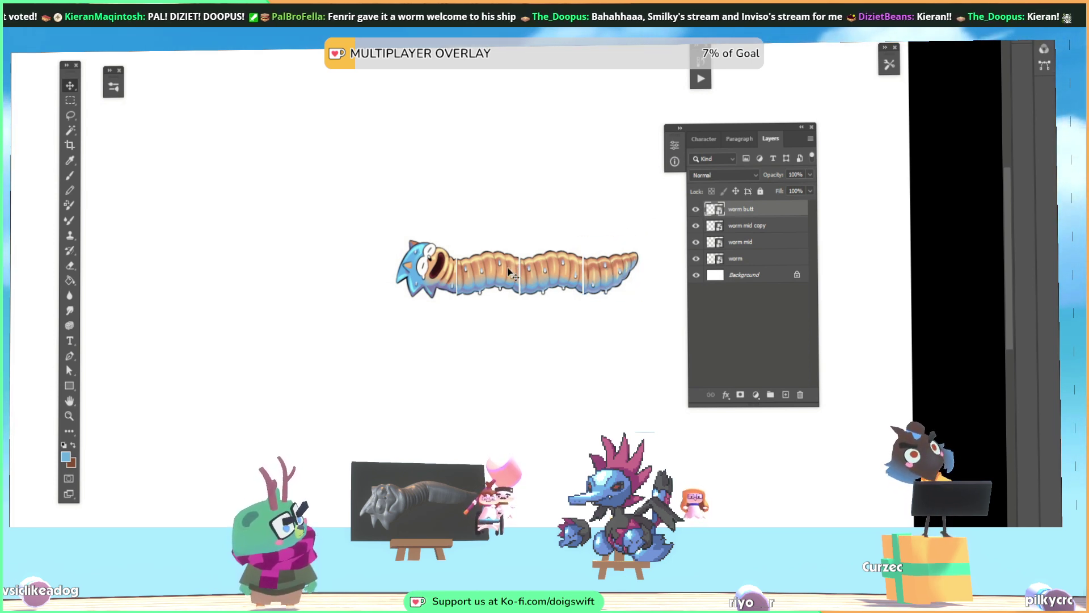
pyautogui.keyDown('shift'); pyautogui.click(750, 248); pyautogui.keyUp('shift')
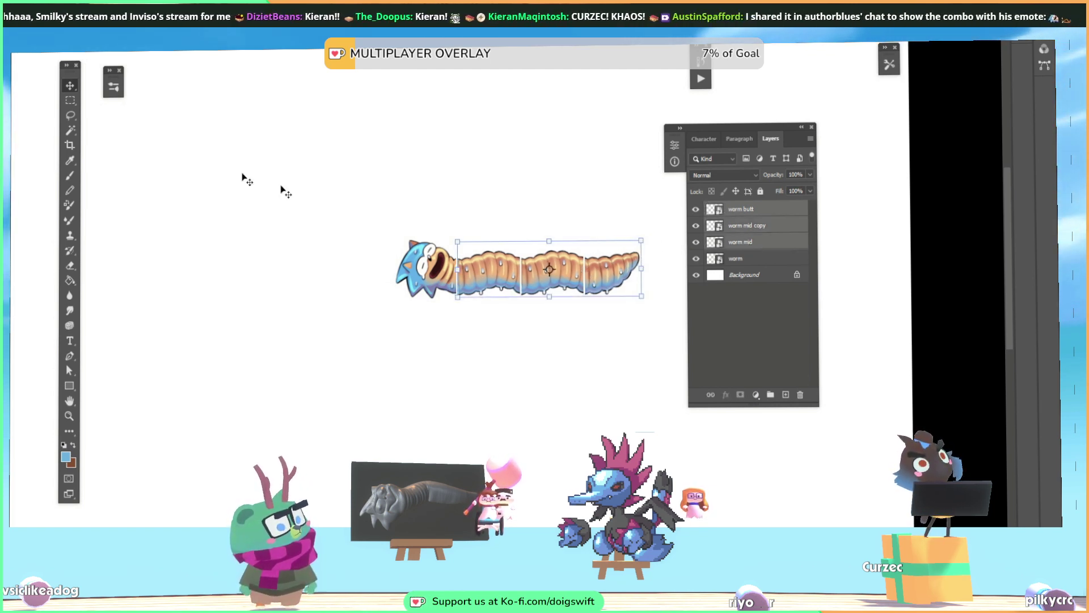
pyautogui.click(70, 175)
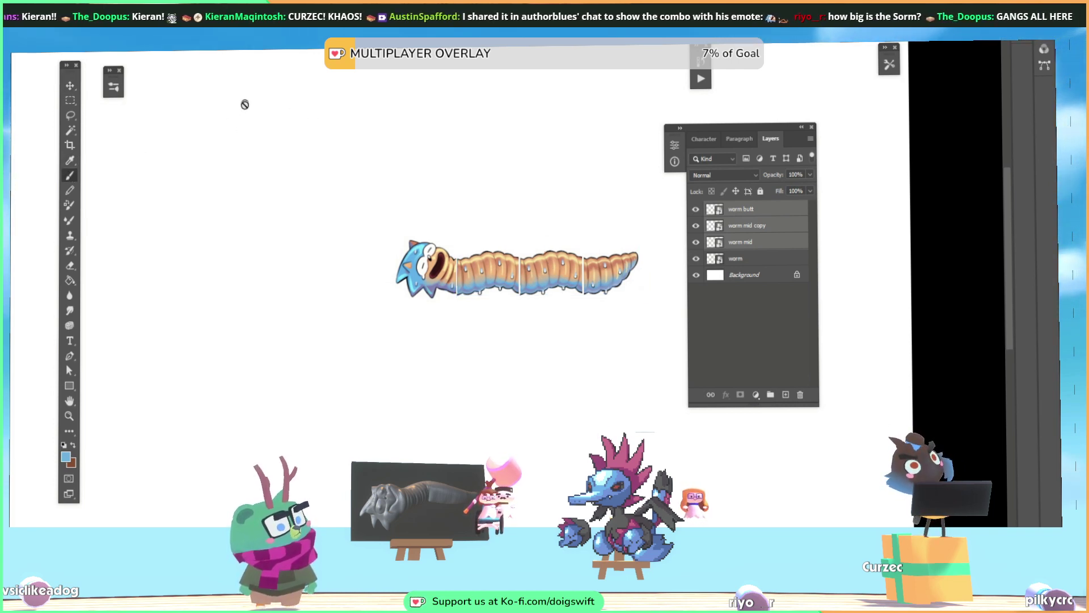
pyautogui.click(70, 83)
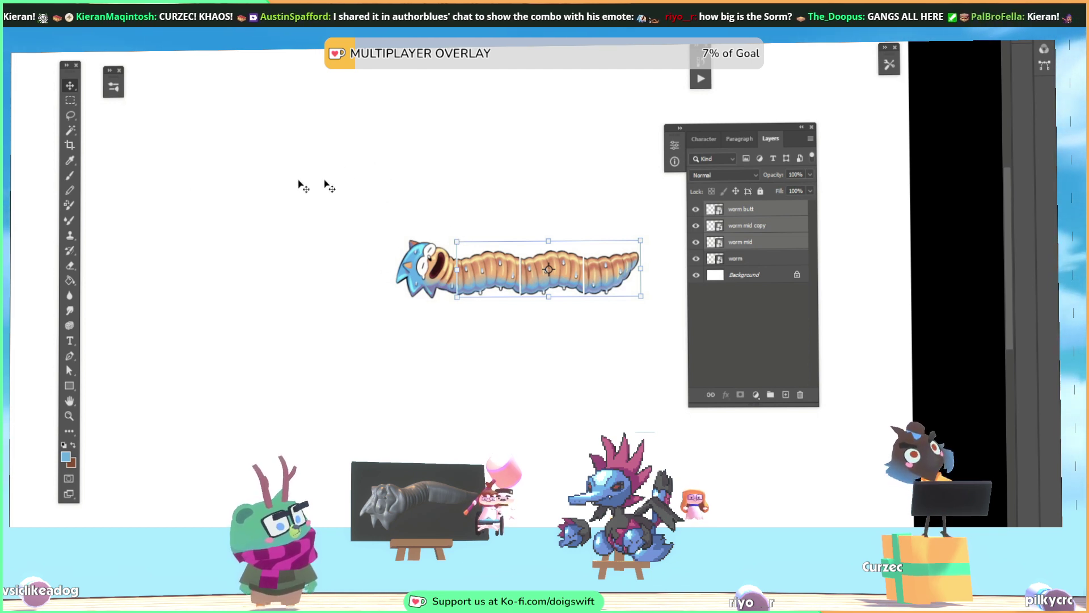
pyautogui.press('b')
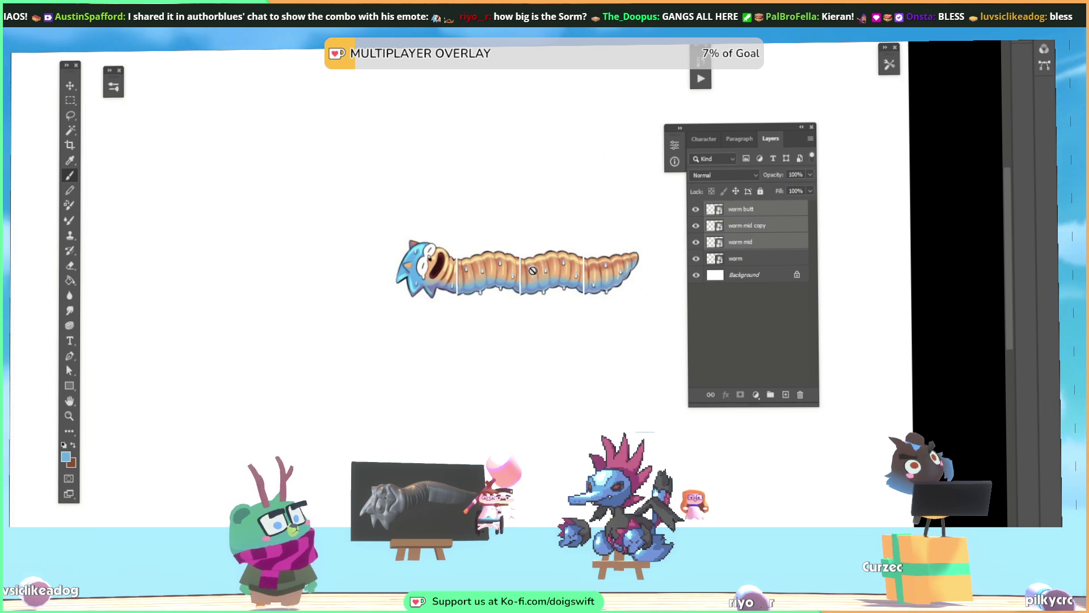
# Select the worm mid copy layer and move the Layers panel clear of the worm's tail
pyautogui.click(747, 225)
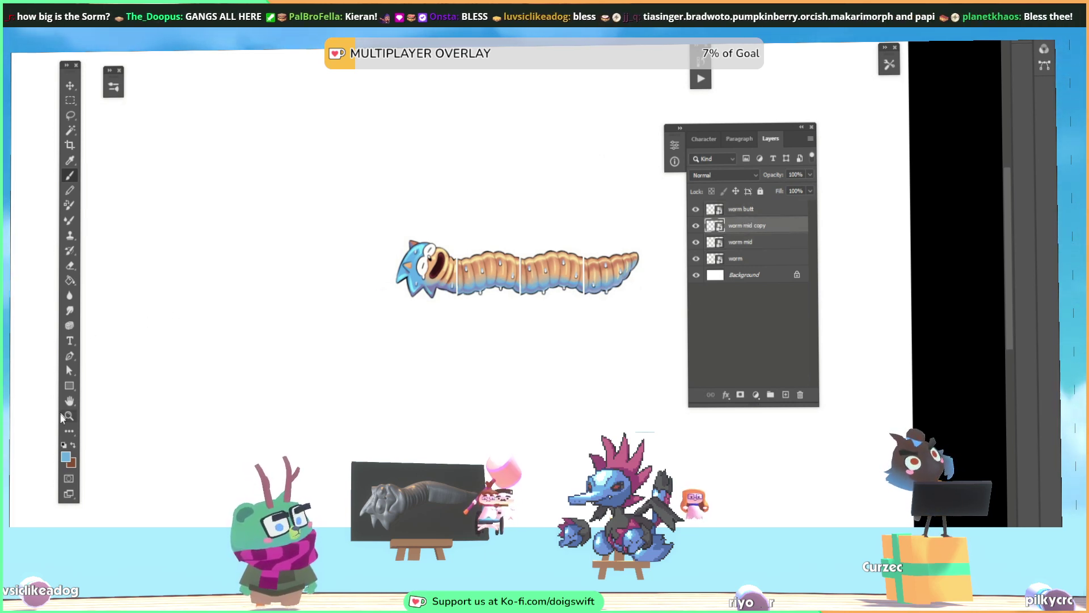
pyautogui.press('z')
pyautogui.click(513, 285)
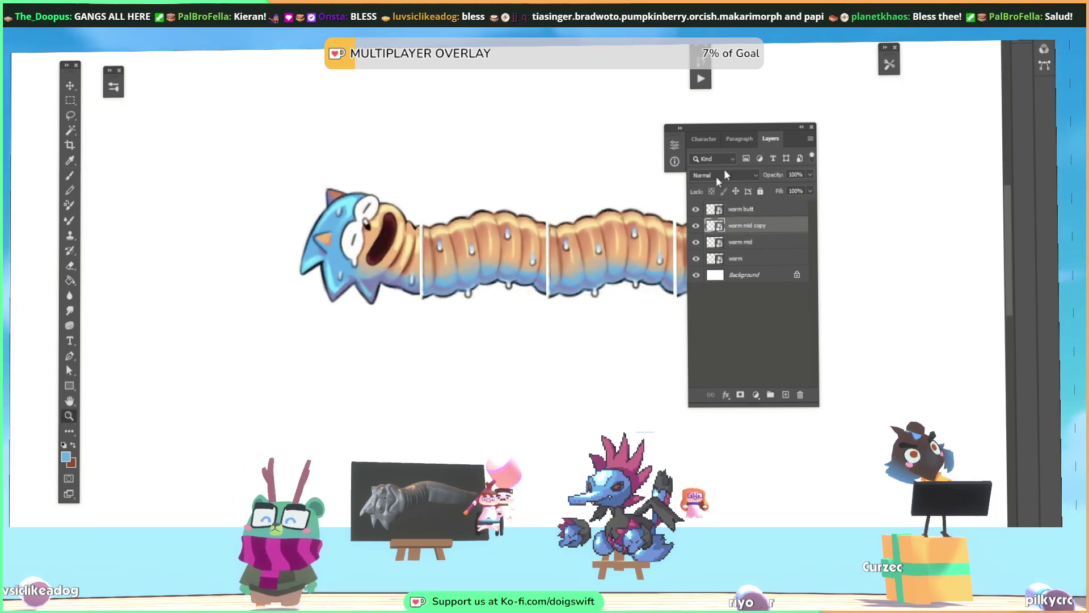
pyautogui.moveTo(769, 124); pyautogui.dragTo(896, 108)
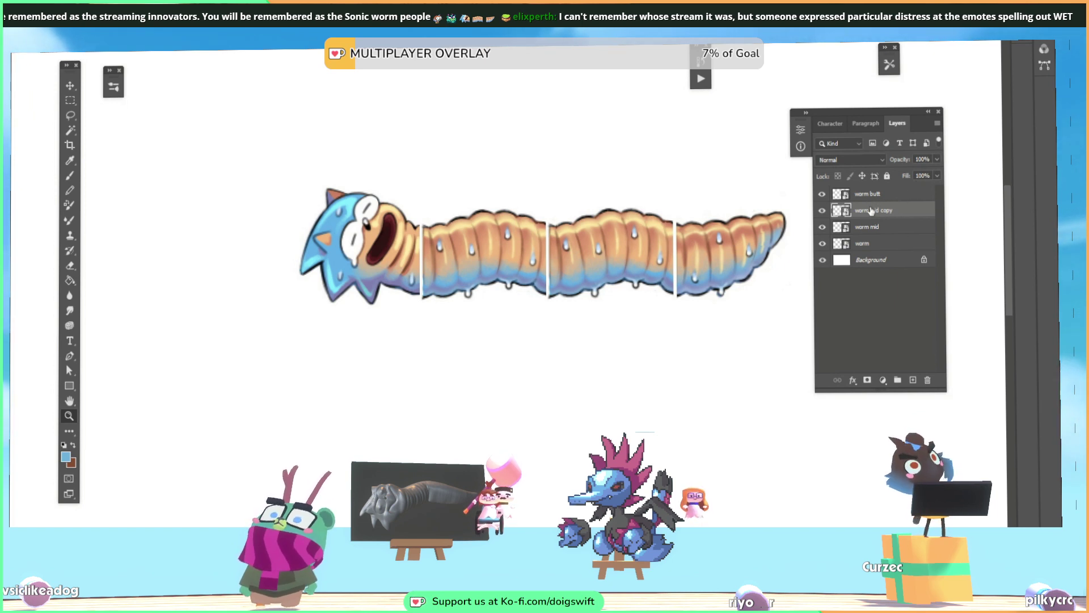
# Toggle the mid segments' visibility to identify the one behind the head, and rasterize its worm mid layer
pyautogui.click(821, 214)
pyautogui.click(821, 218)
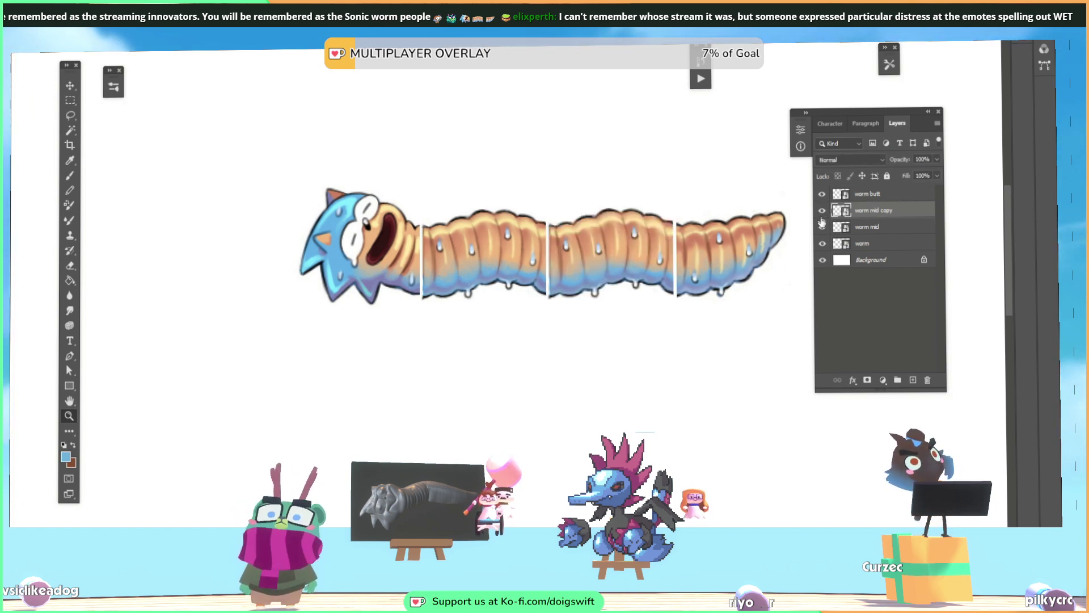
pyautogui.click(821, 227)
pyautogui.click(822, 227)
pyautogui.rightClick(876, 229)
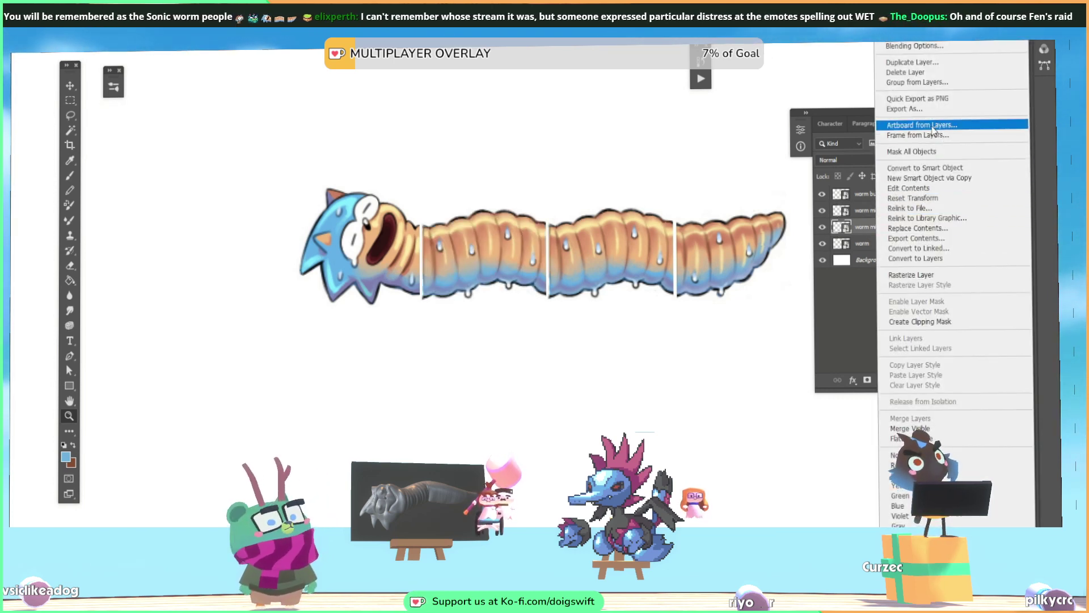
pyautogui.click(956, 169)
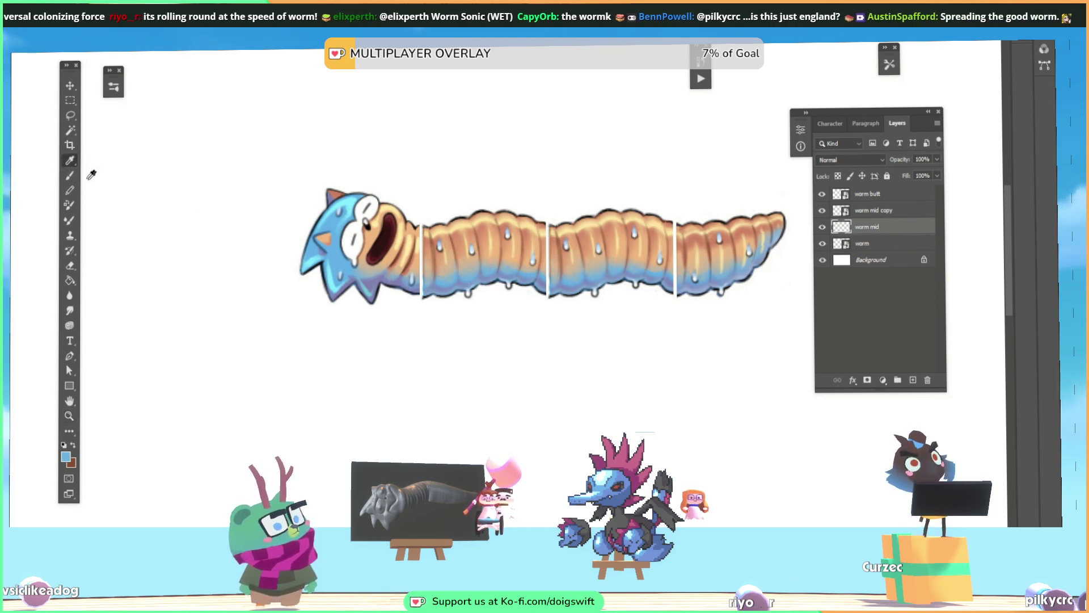
pyautogui.click(69, 175)
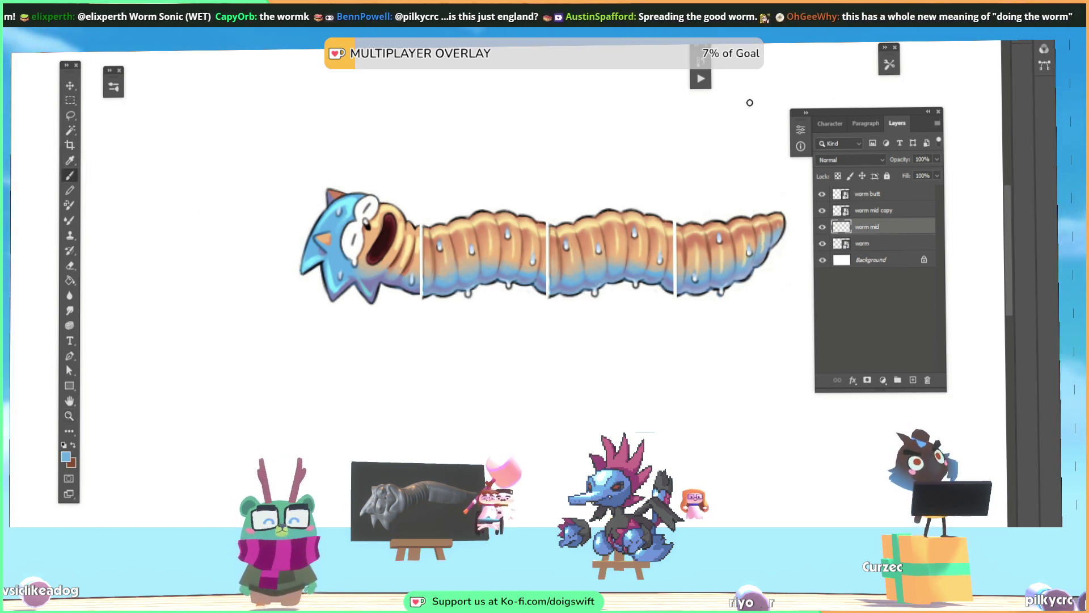
pyautogui.press('m')
pyautogui.moveTo(422, 189); pyautogui.dragTo(548, 319)
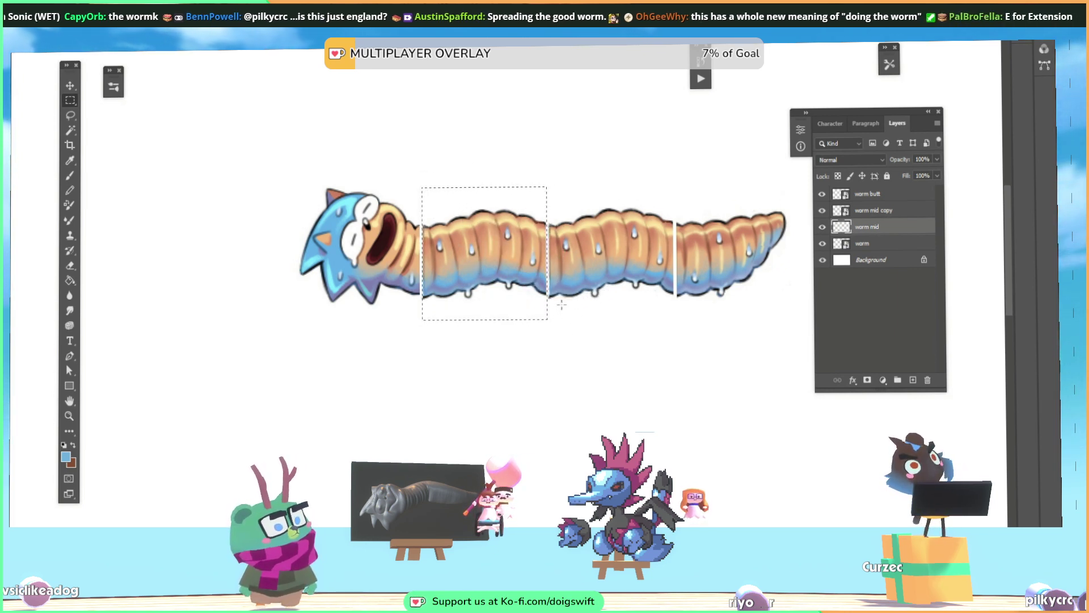
pyautogui.moveTo(558, 182); pyautogui.dragTo(546, 341)
pyautogui.moveTo(401, 156); pyautogui.dragTo(424, 359)
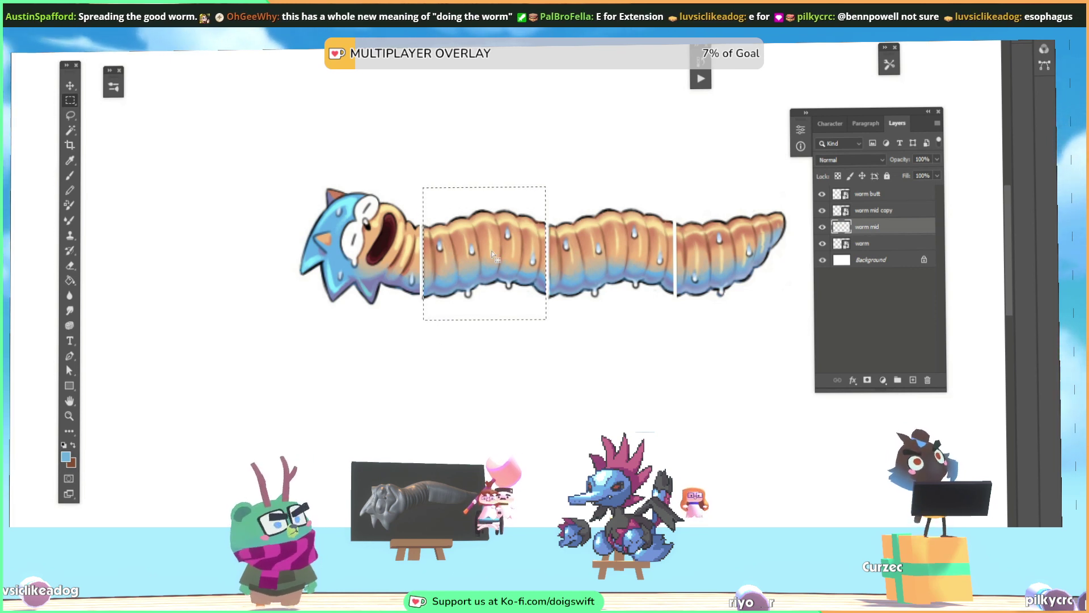
pyautogui.press('ctrl')
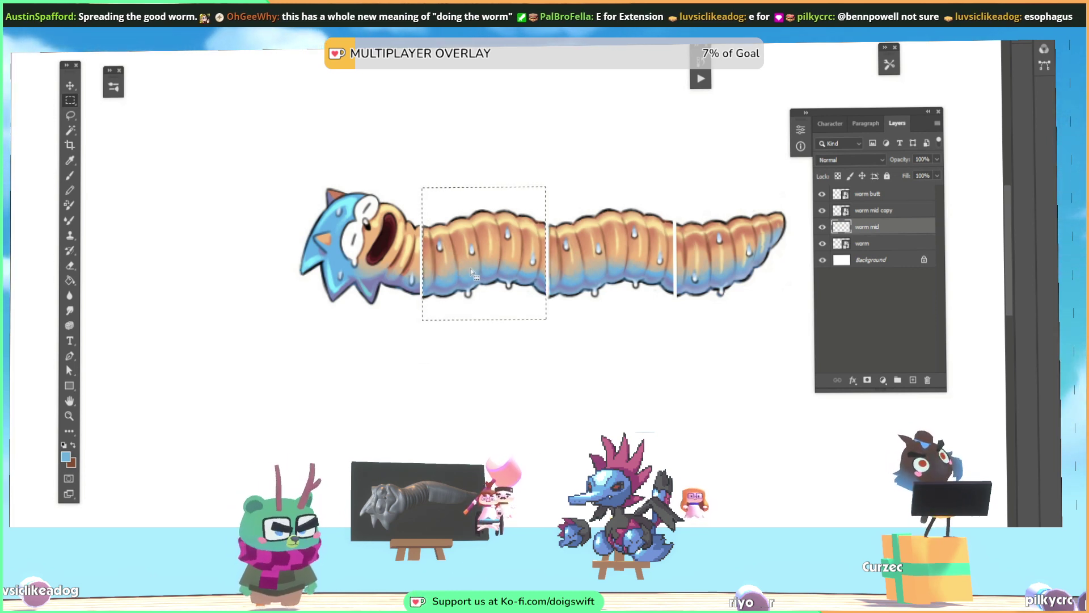
pyautogui.hotkey('ctrl', 'd')
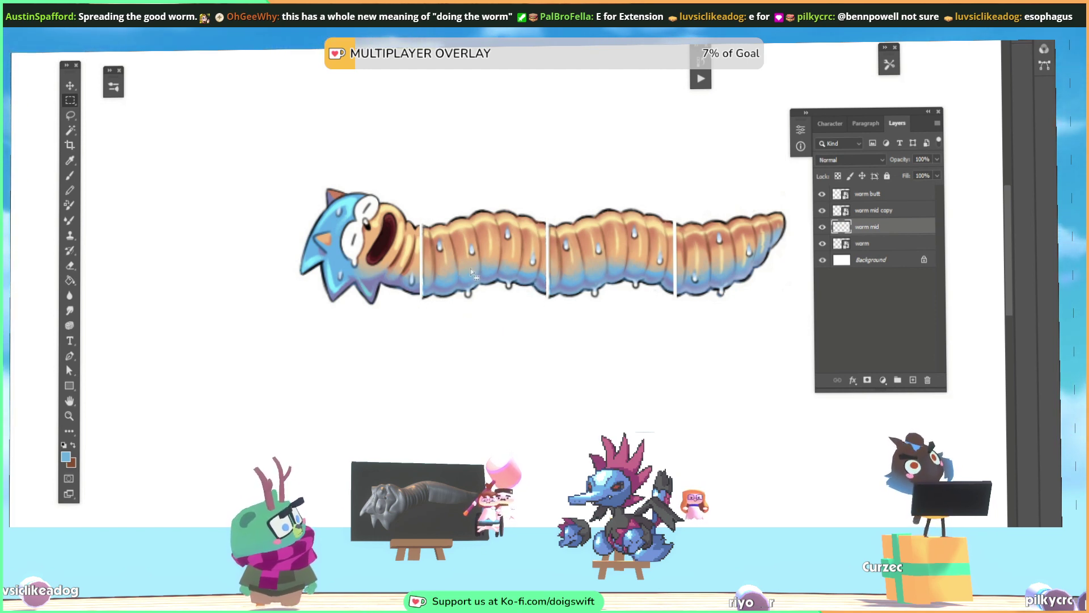
# Paint pale yellow highlights on the upper rings of the first middle segment with the Brush, using colours sampled from the worm
pyautogui.click(70, 176)
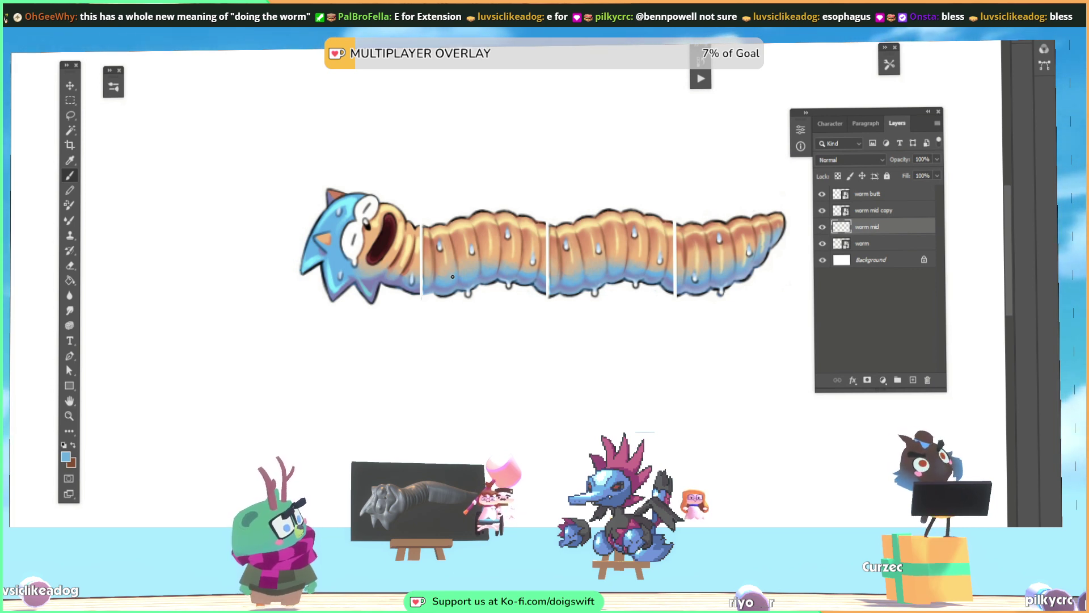
pyautogui.keyDown('alt'); pyautogui.click(452, 290); pyautogui.keyUp('alt')
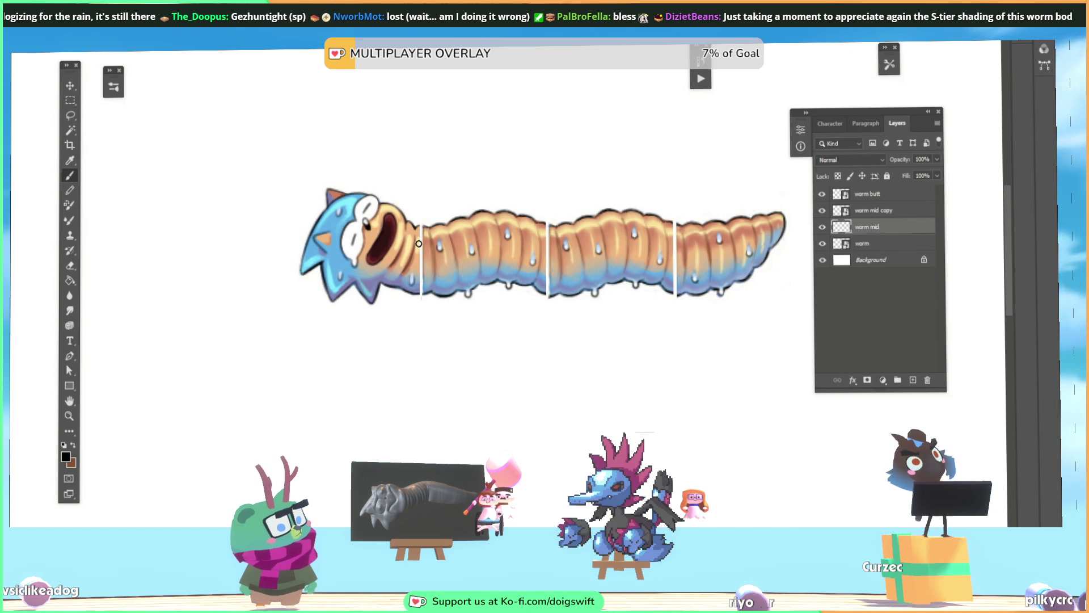
pyautogui.click(71, 161)
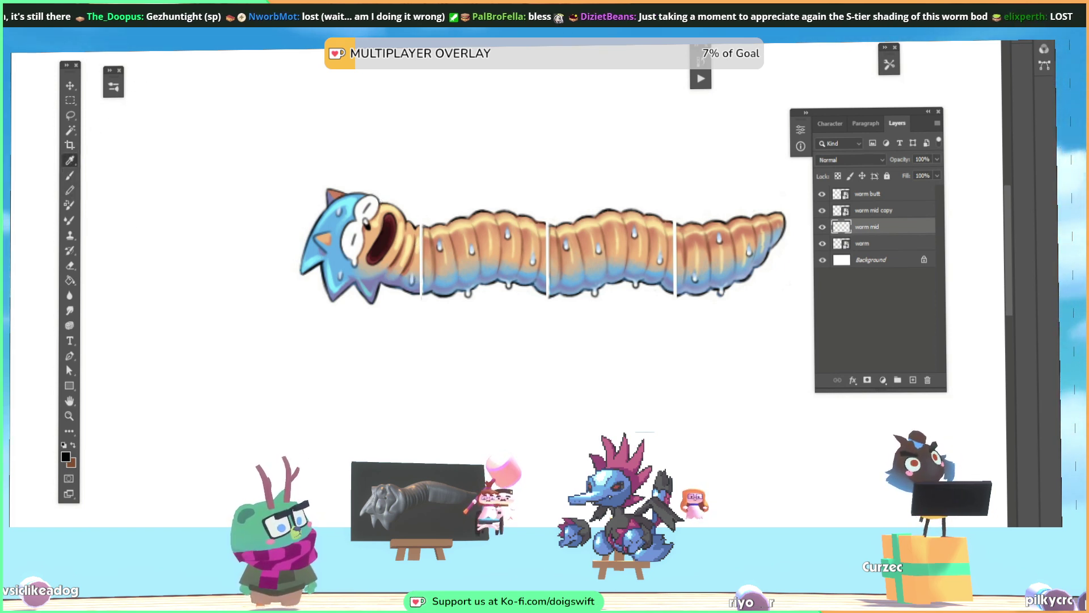
pyautogui.click(69, 175)
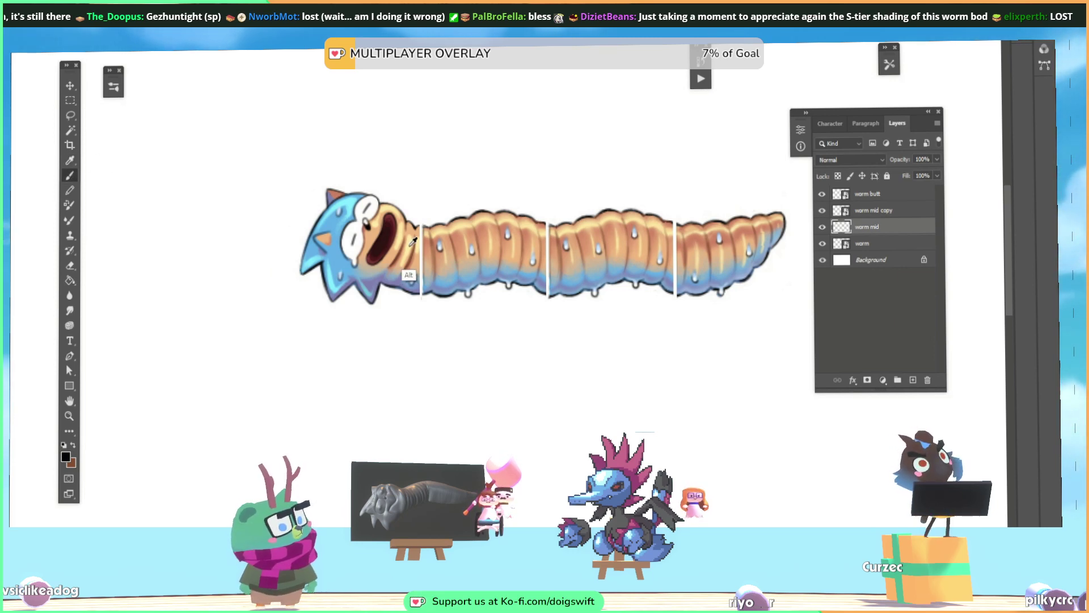
pyautogui.keyDown('alt'); pyautogui.click(427, 239); pyautogui.keyUp('alt')
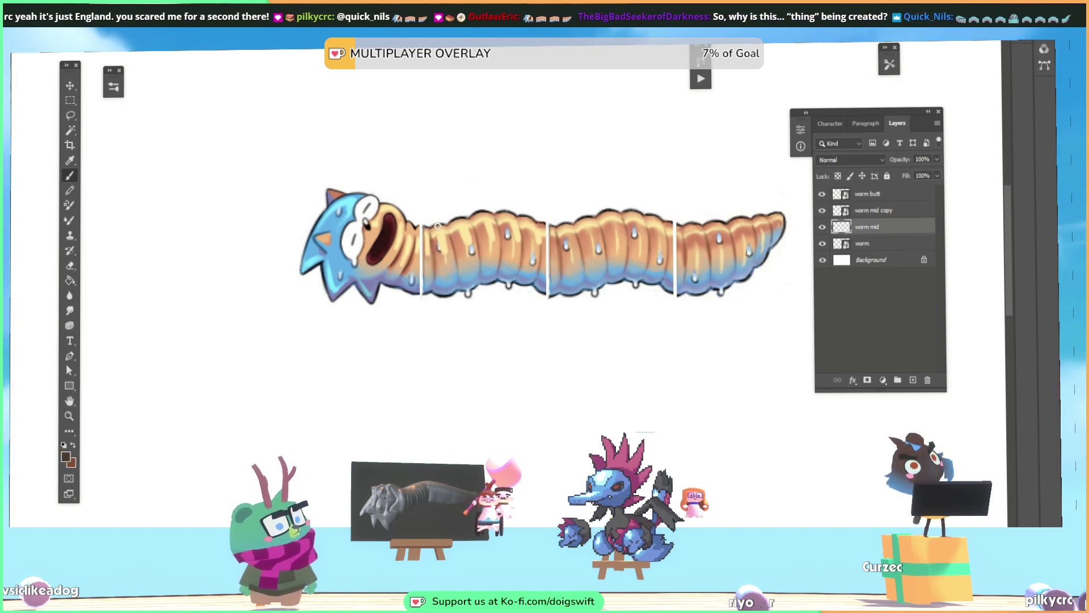
# Redraw the outline along the first middle segment's upper edge in black, covering stray parts with a sampled skin tone
pyautogui.press('ctrl')
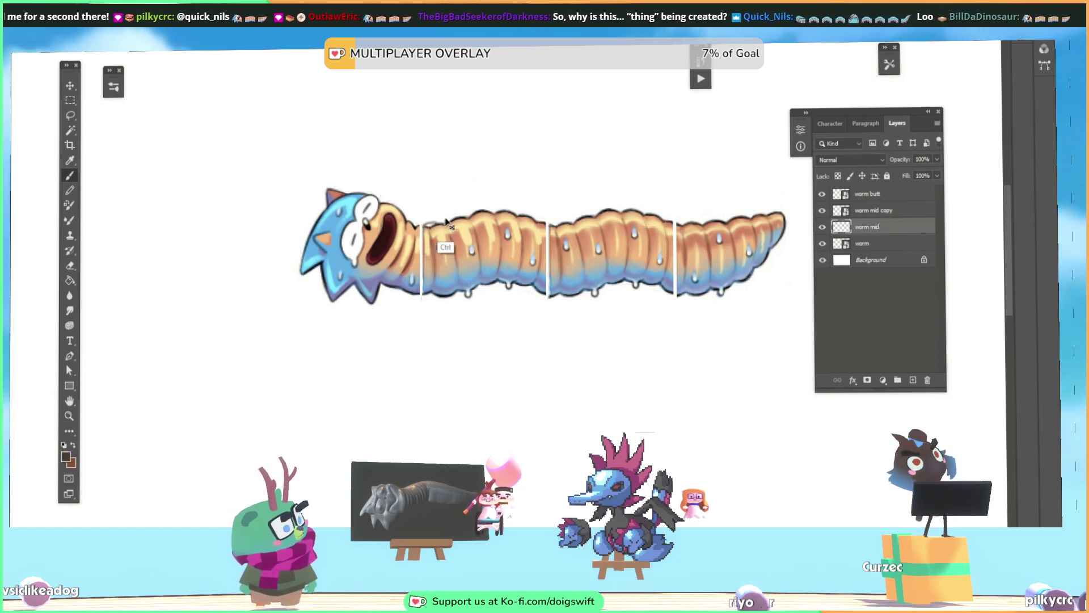
pyautogui.press('alt')
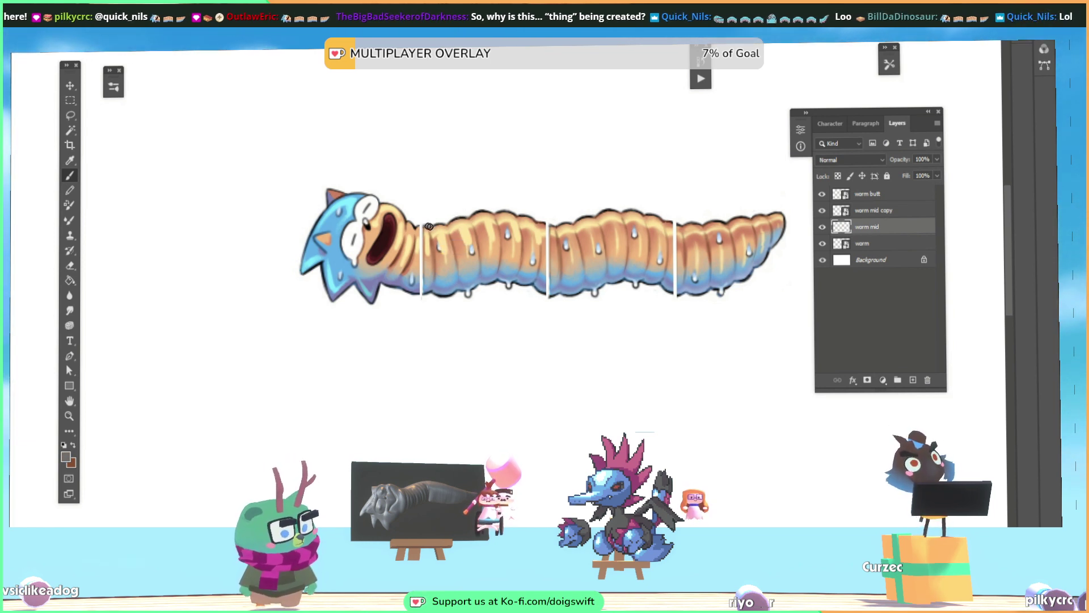
pyautogui.press('d')
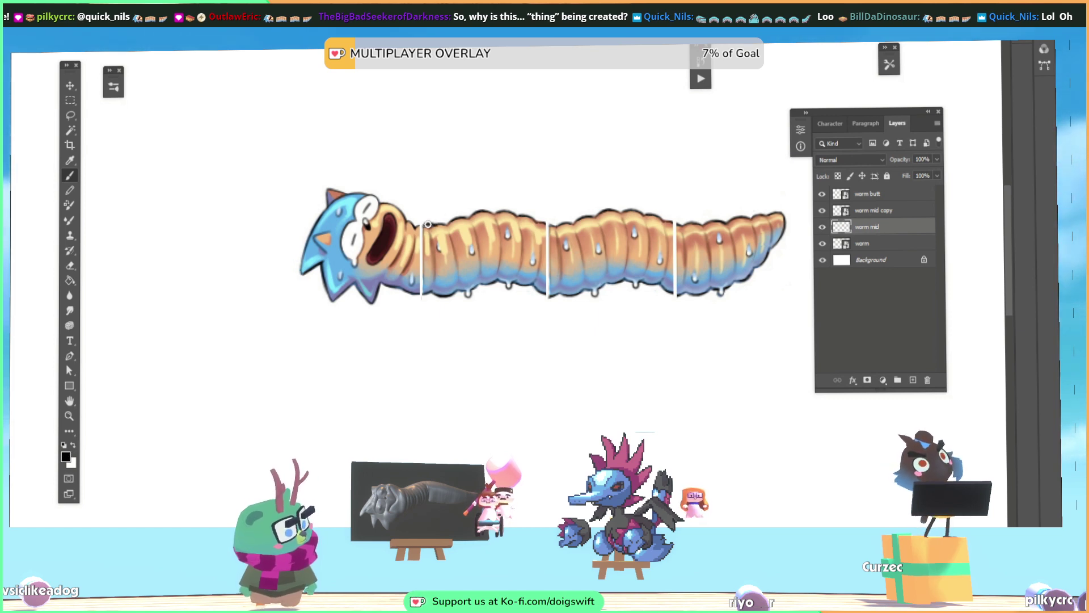
pyautogui.press('ctrl')
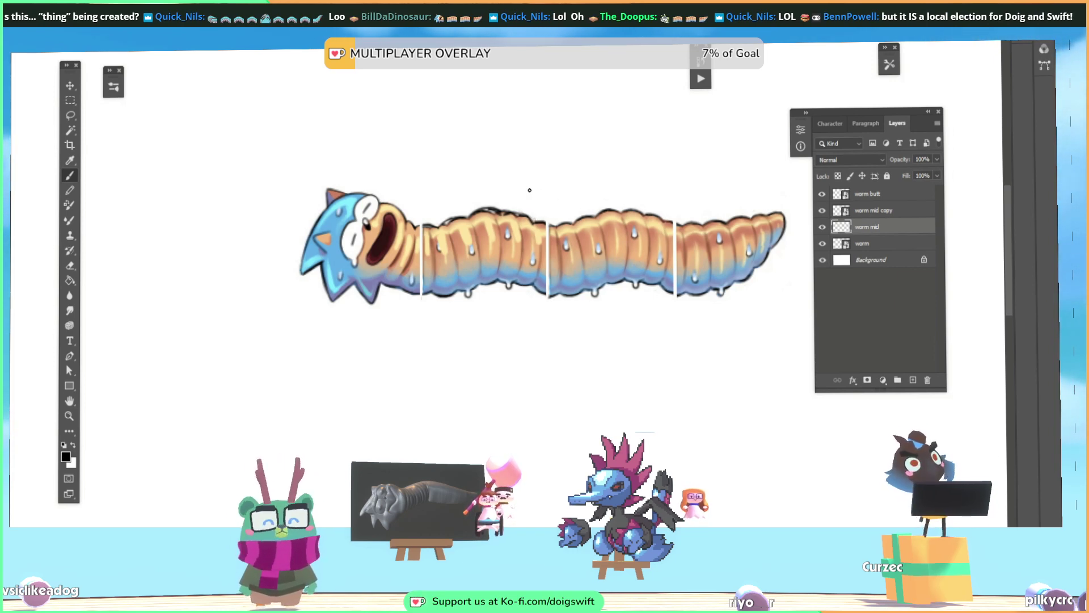
pyautogui.press('alt')
pyautogui.keyDown('alt'); pyautogui.click(455, 219); pyautogui.keyUp('alt')
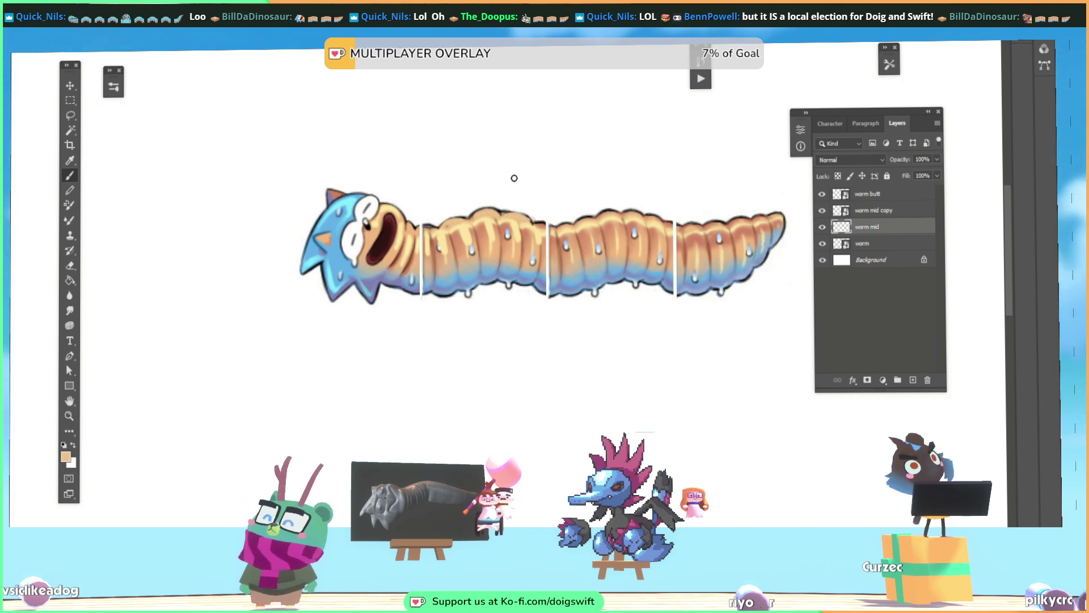
pyautogui.press('d')
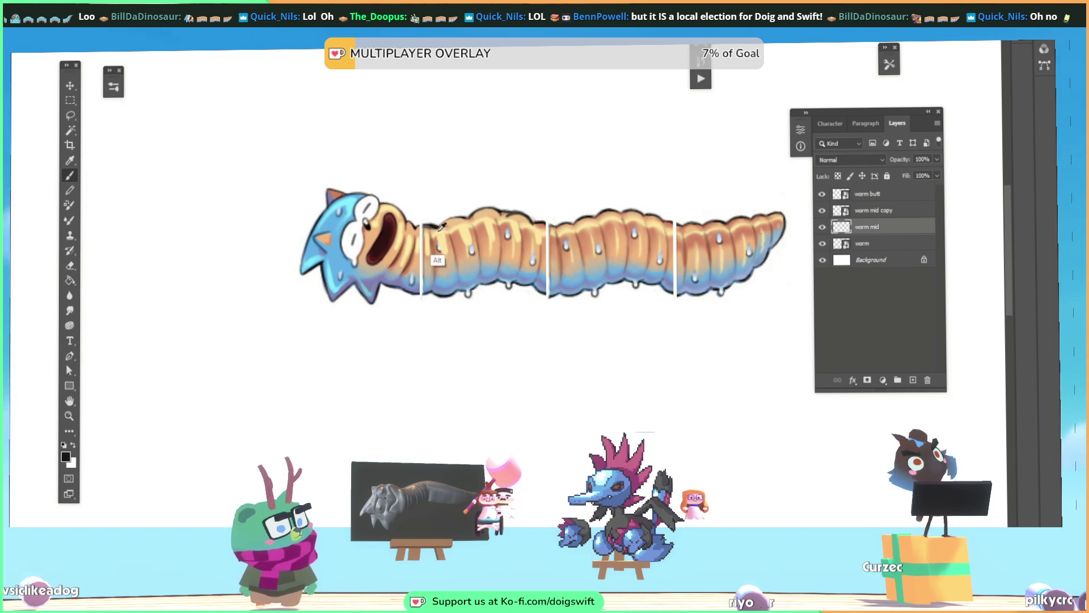
# Refine the bumps of the first middle segment's upper outline, alternating between sampled skin tones and dark outline colours
pyautogui.keyDown('alt'); pyautogui.click(429, 228); pyautogui.keyUp('alt')
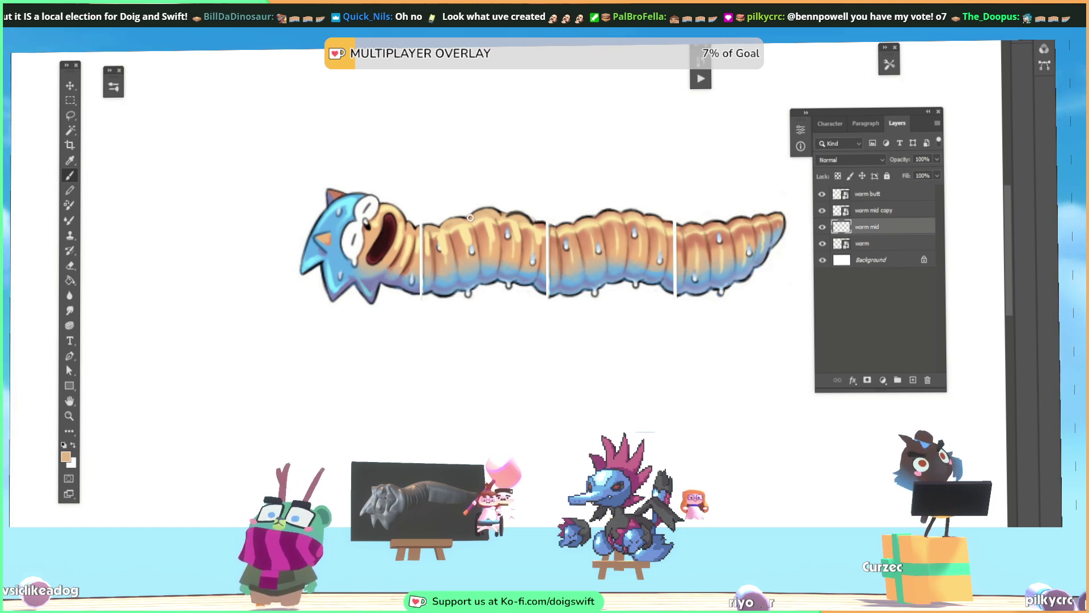
pyautogui.keyDown('alt'); pyautogui.click(519, 212); pyautogui.keyUp('alt')
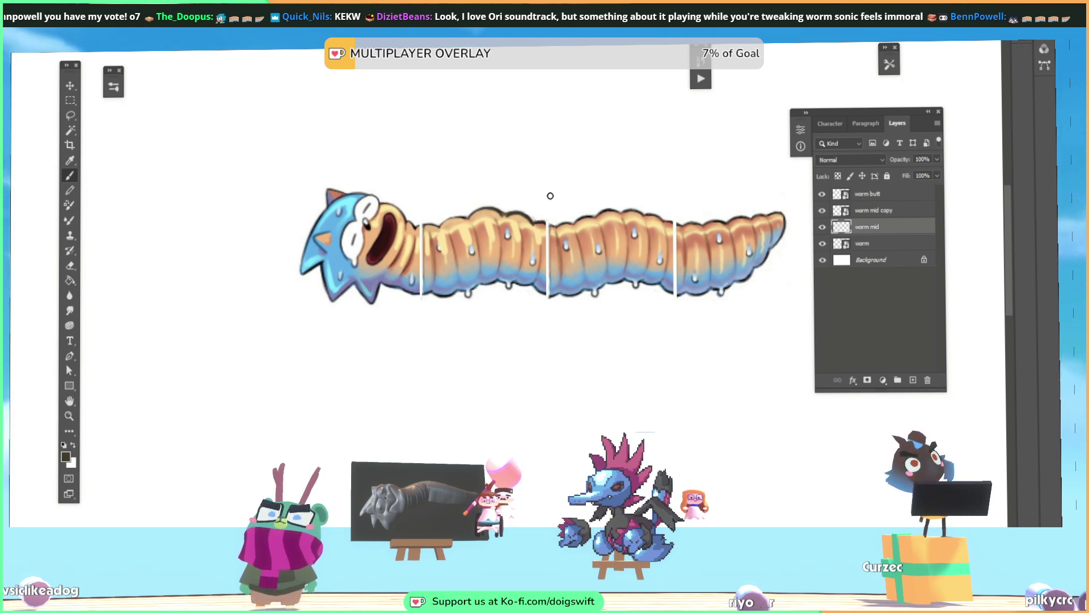
pyautogui.press('alt')
pyautogui.keyDown('alt'); pyautogui.click(457, 215); pyautogui.keyUp('alt')
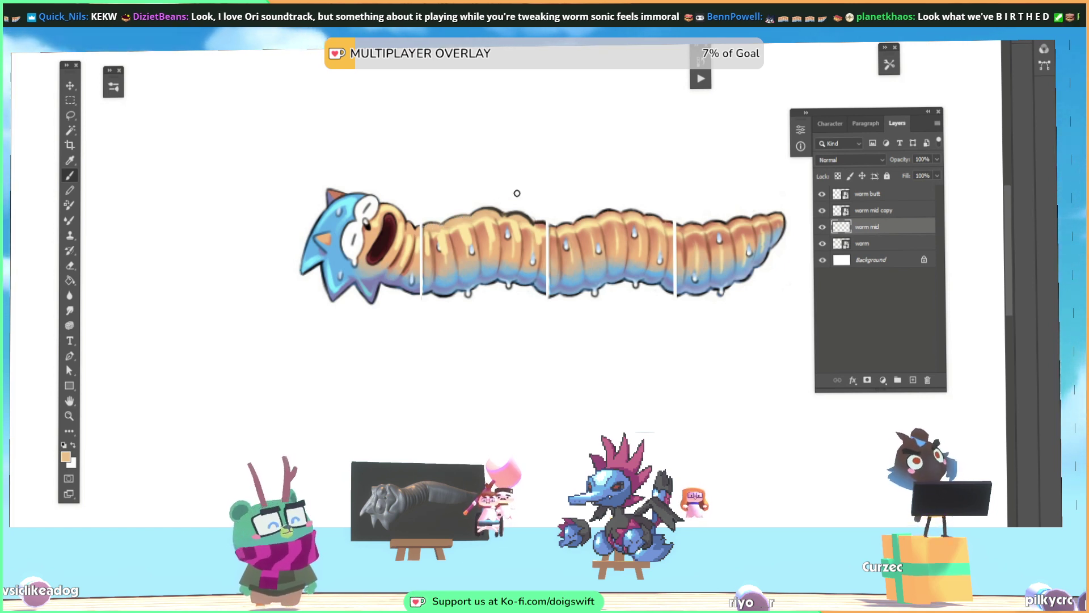
pyautogui.press('alt')
pyautogui.keyDown('alt'); pyautogui.click(472, 213); pyautogui.keyUp('alt')
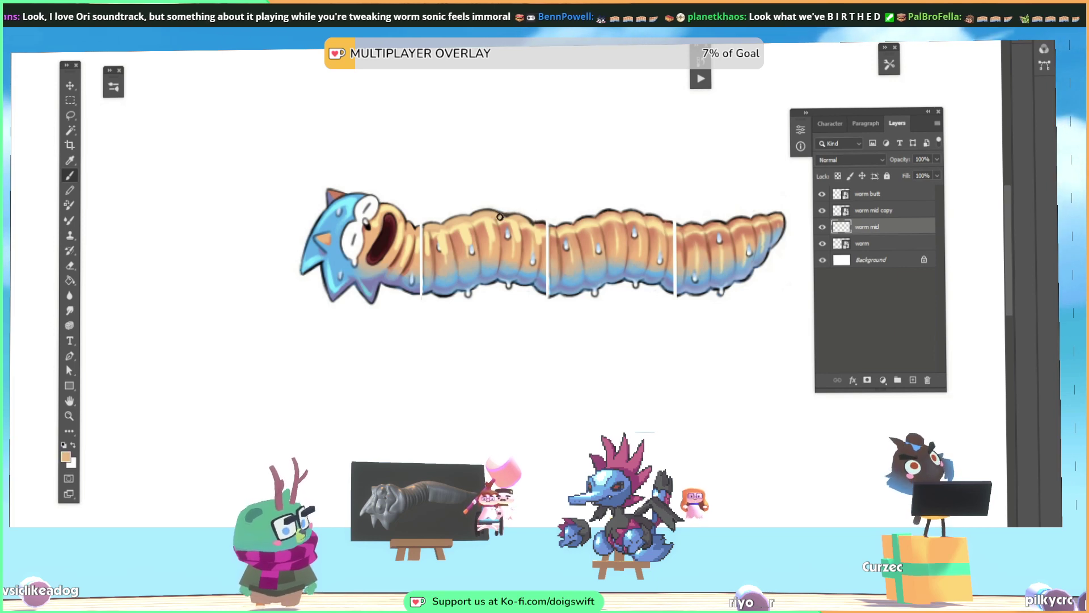
pyautogui.keyDown('alt'); pyautogui.click(515, 216); pyautogui.keyUp('alt')
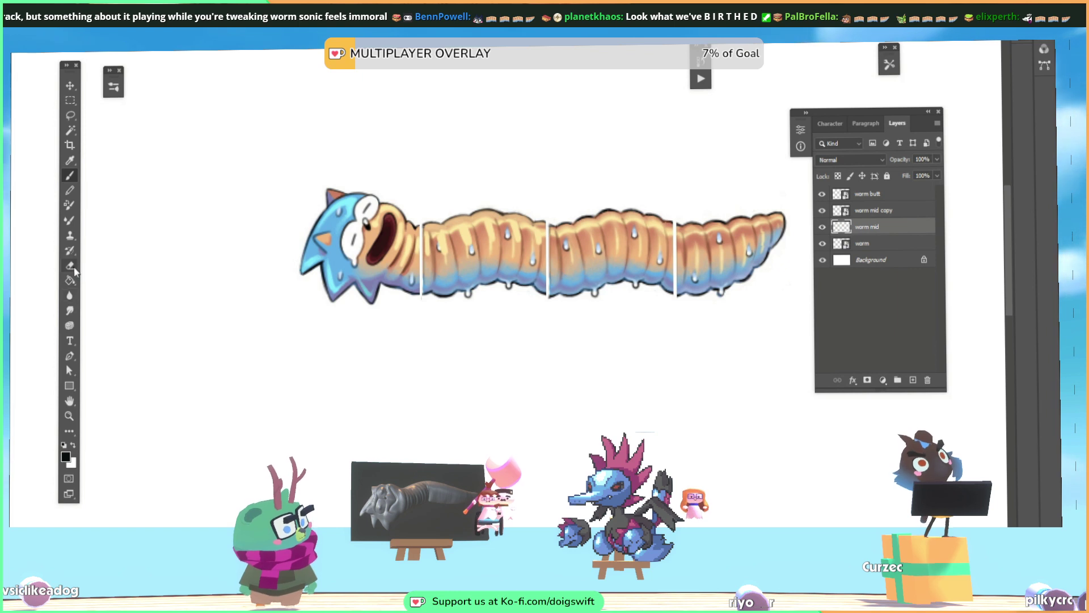
# Redraw the first middle segment's lower outline in black without slime drips, and touch up its edges with sampled colours
pyautogui.press('e')
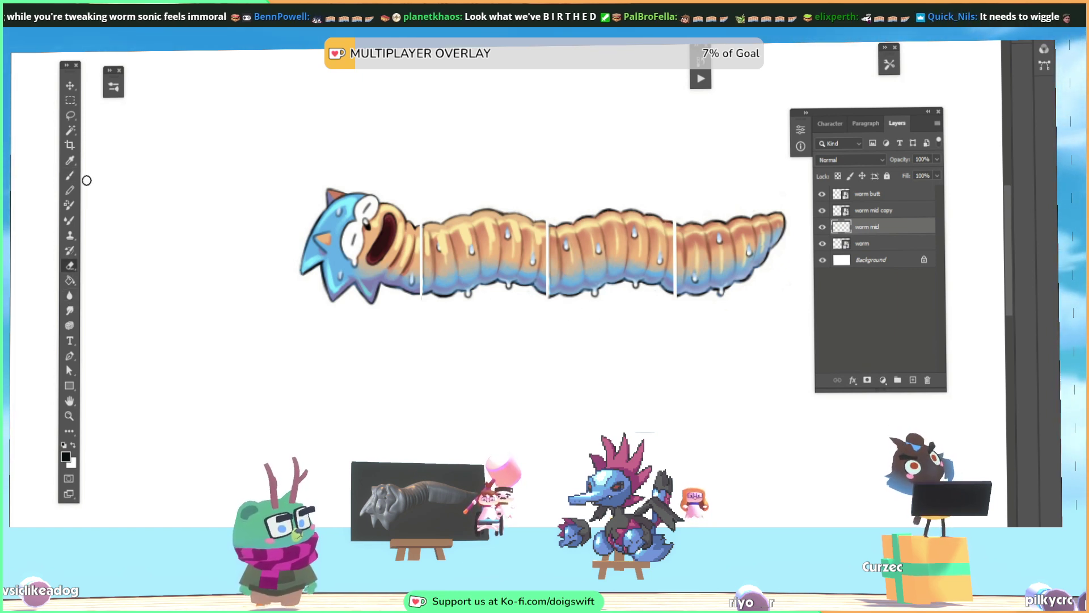
pyautogui.press('b')
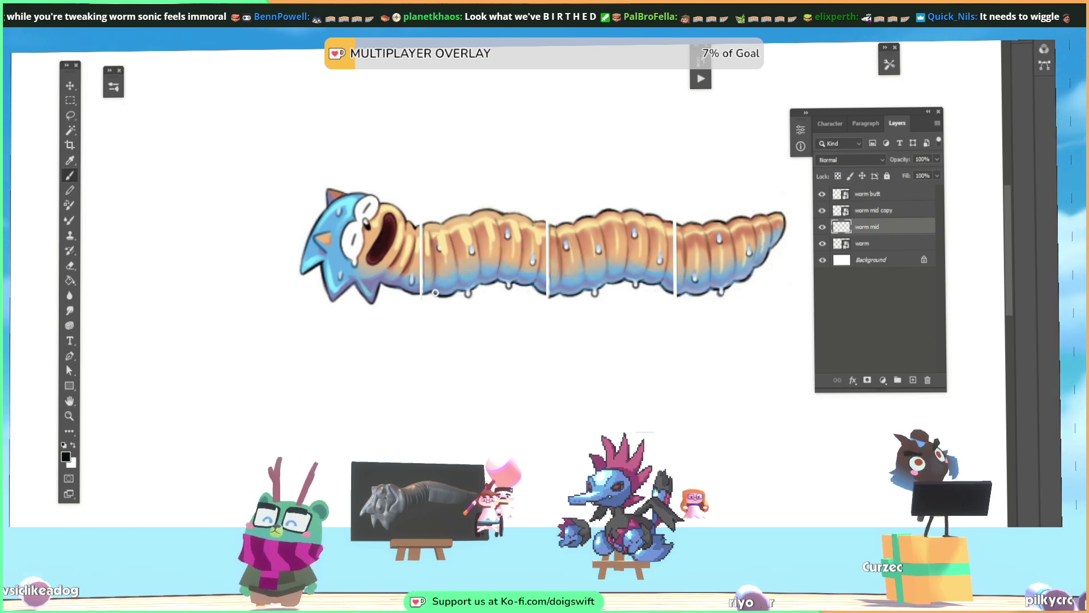
pyautogui.moveTo(430, 291); pyautogui.dragTo(458, 291)
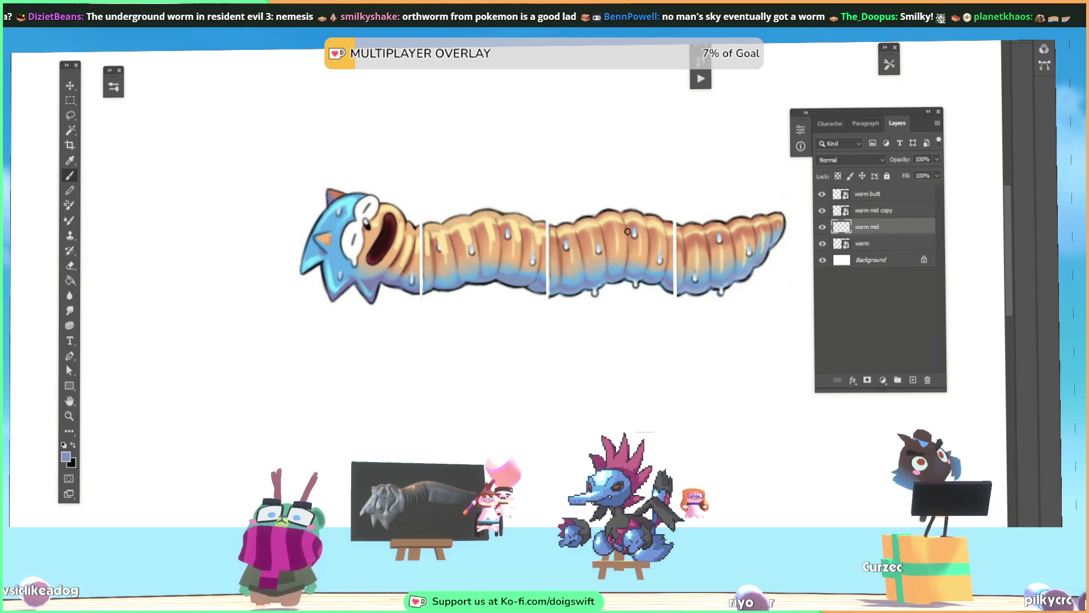
pyautogui.keyDown('alt'); pyautogui.click(524, 291); pyautogui.keyUp('alt')
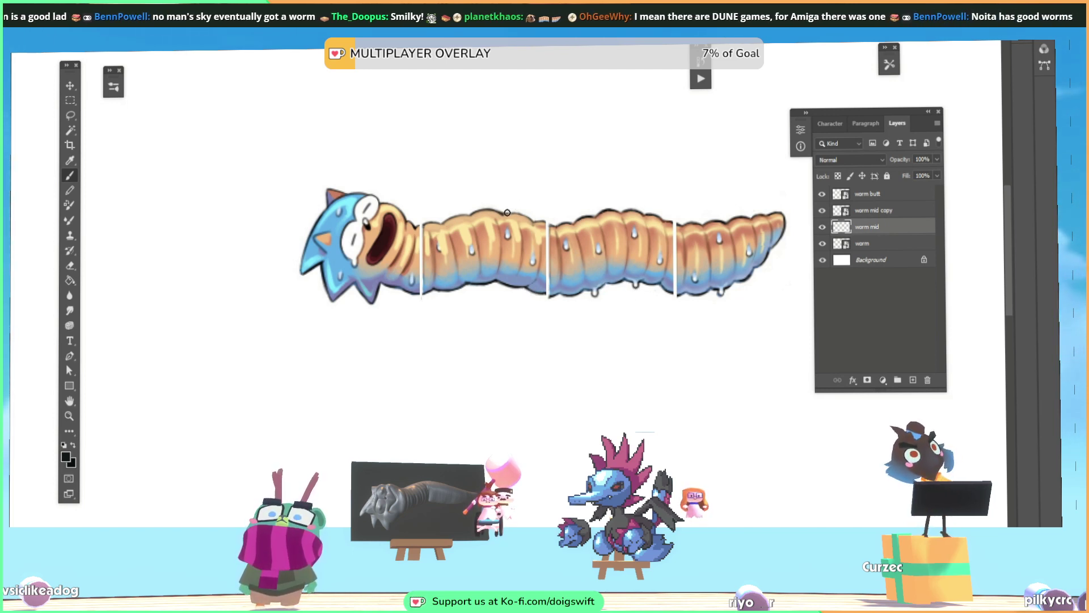
pyautogui.press('ctrl')
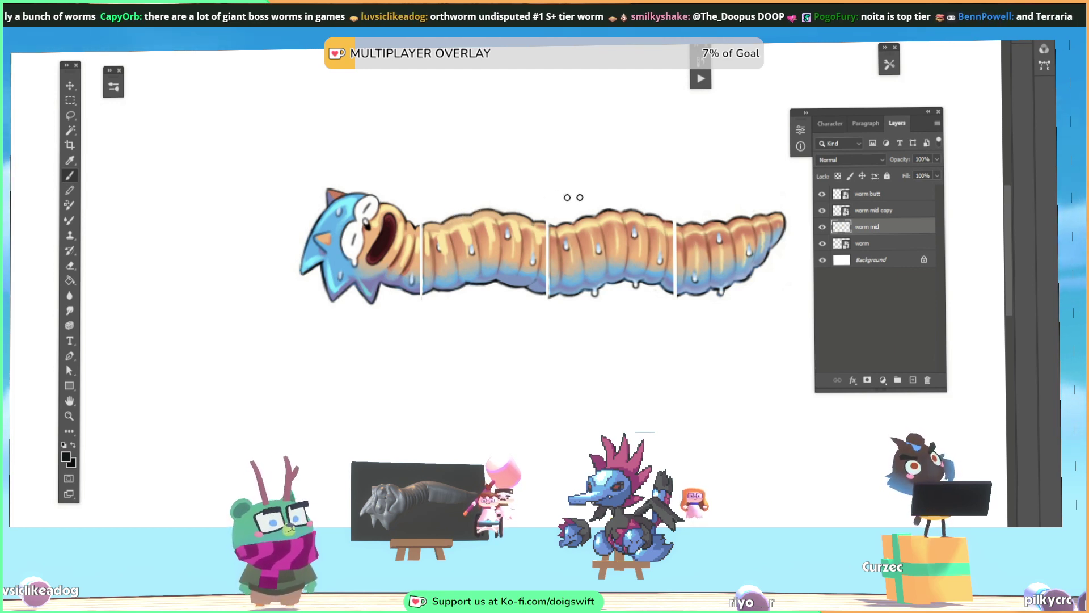
pyautogui.keyDown('alt'); pyautogui.click(427, 226); pyautogui.keyUp('alt')
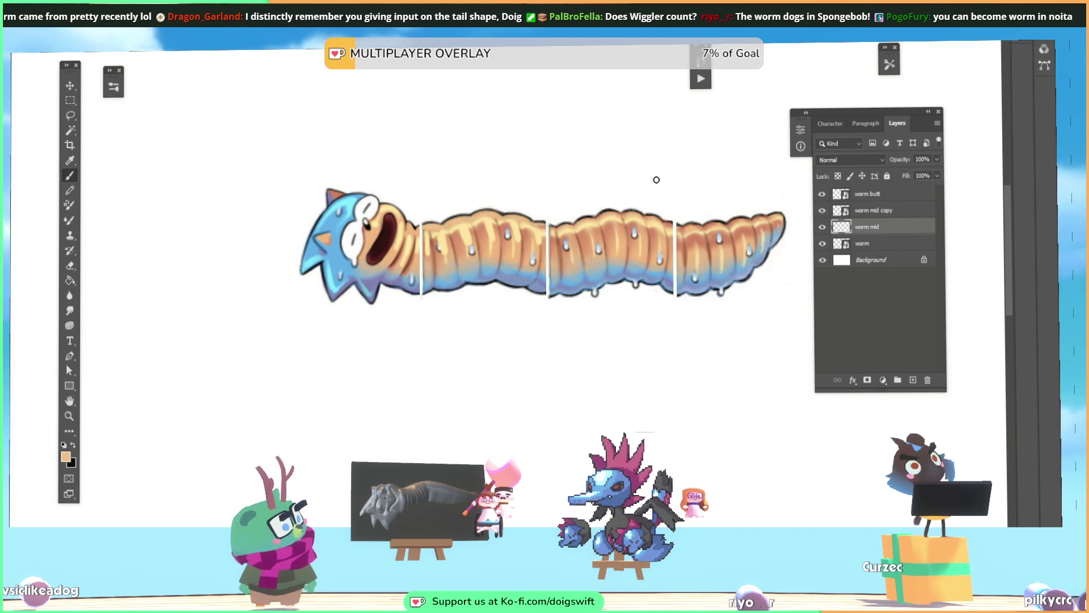
# Paint brown vertical creases between the rings of the first middle segment, using a brown sampled beside the worm's neck
pyautogui.keyDown('alt'); pyautogui.click(413, 258); pyautogui.keyUp('alt')
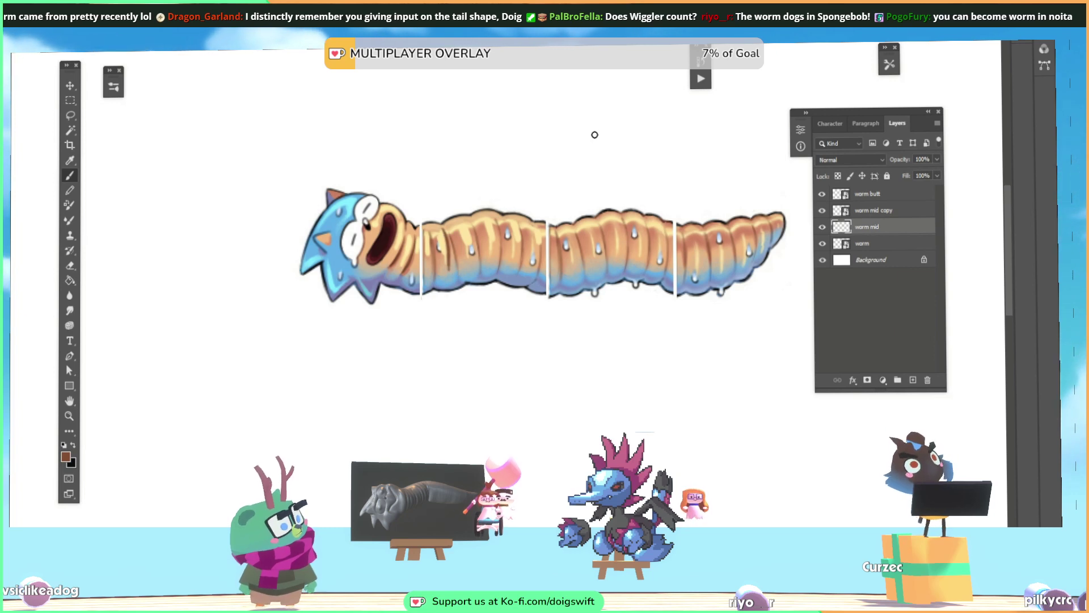
pyautogui.moveTo(472, 220); pyautogui.dragTo(481, 260)
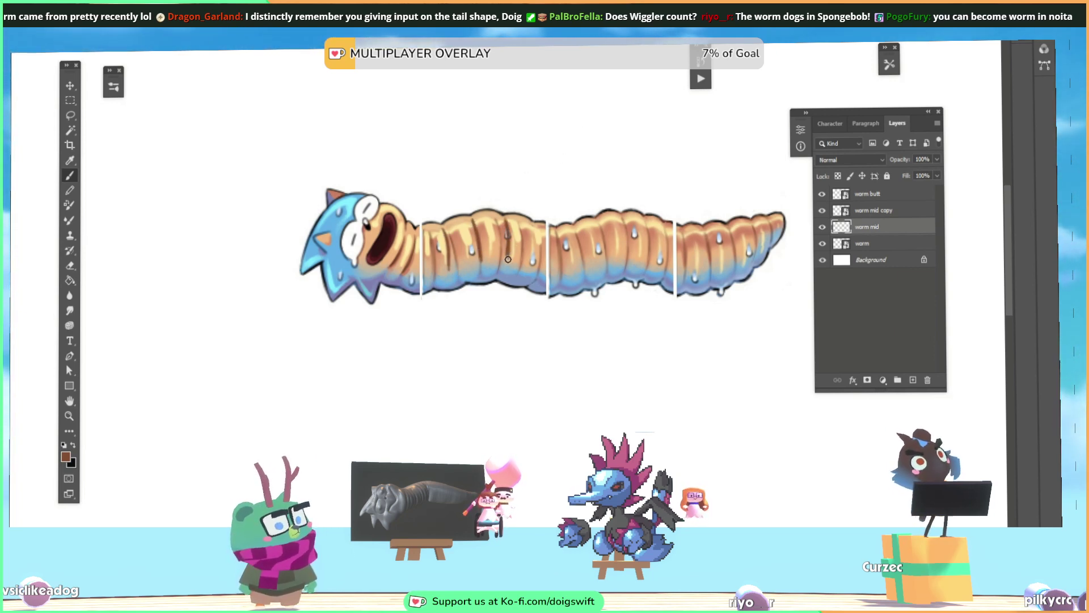
pyautogui.moveTo(536, 226); pyautogui.dragTo(531, 267)
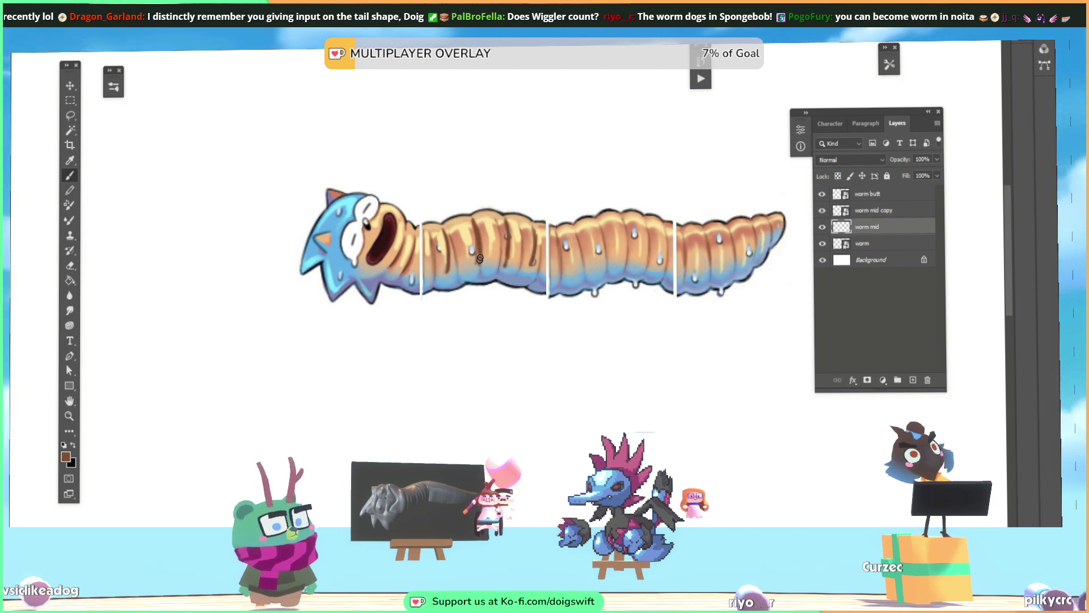
# Repaint the rings of the first middle segment in sampled peach with pale yellow highlights, covering the sweat drops
pyautogui.press('alt')
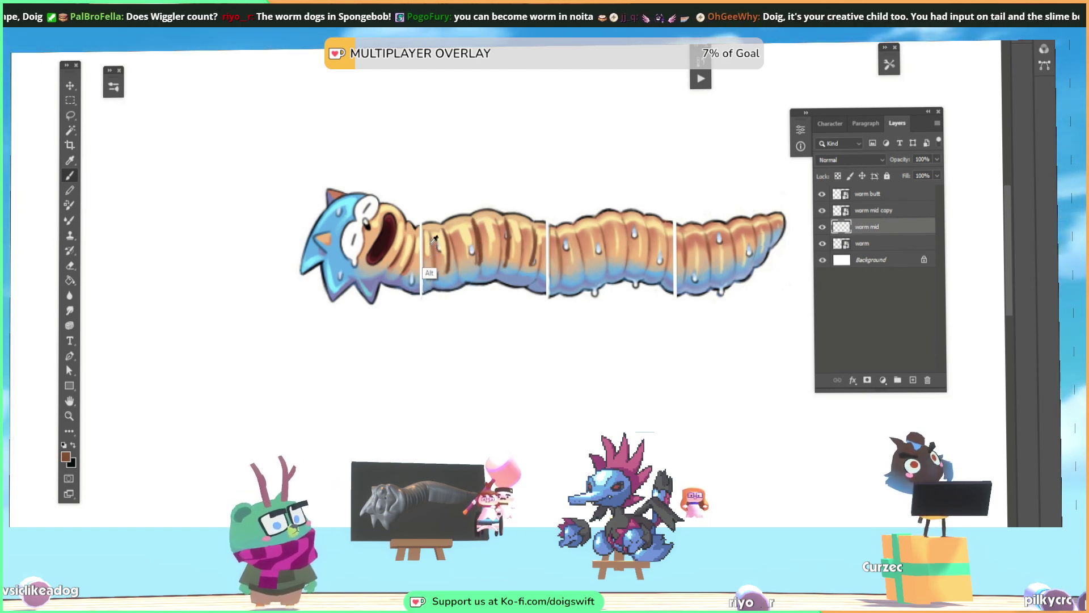
pyautogui.keyDown('alt'); pyautogui.click(426, 226); pyautogui.keyUp('alt')
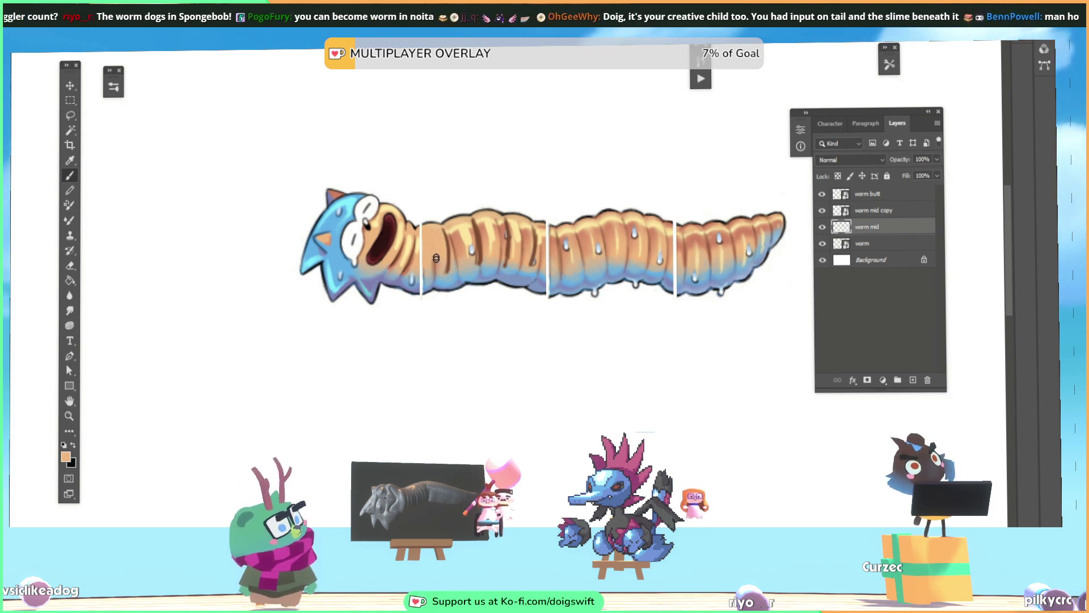
pyautogui.keyDown('alt'); pyautogui.click(446, 228); pyautogui.keyUp('alt')
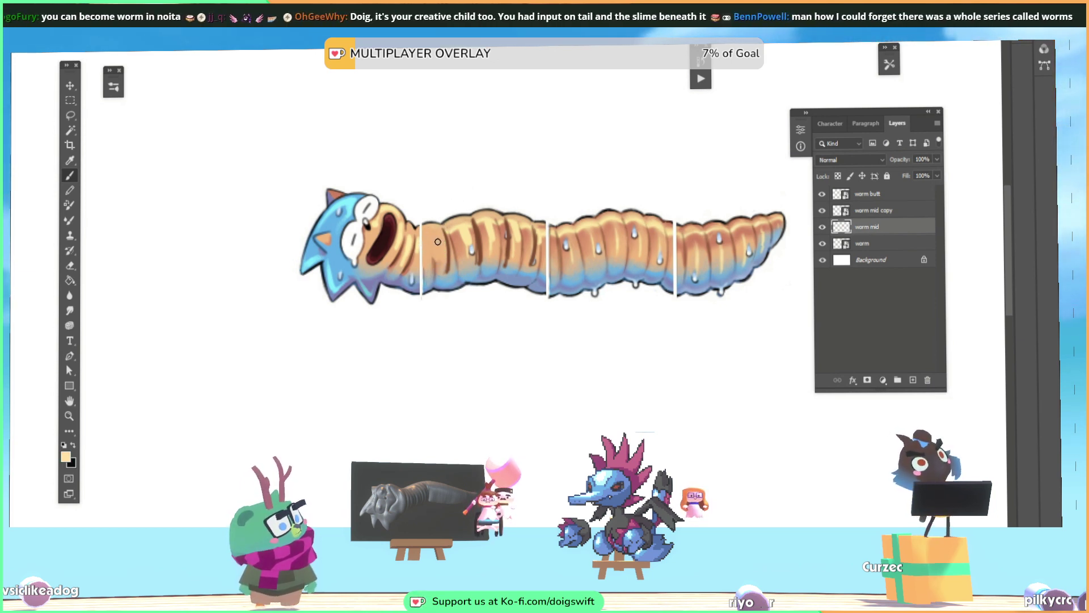
pyautogui.keyDown('alt'); pyautogui.click(429, 241); pyautogui.keyUp('alt')
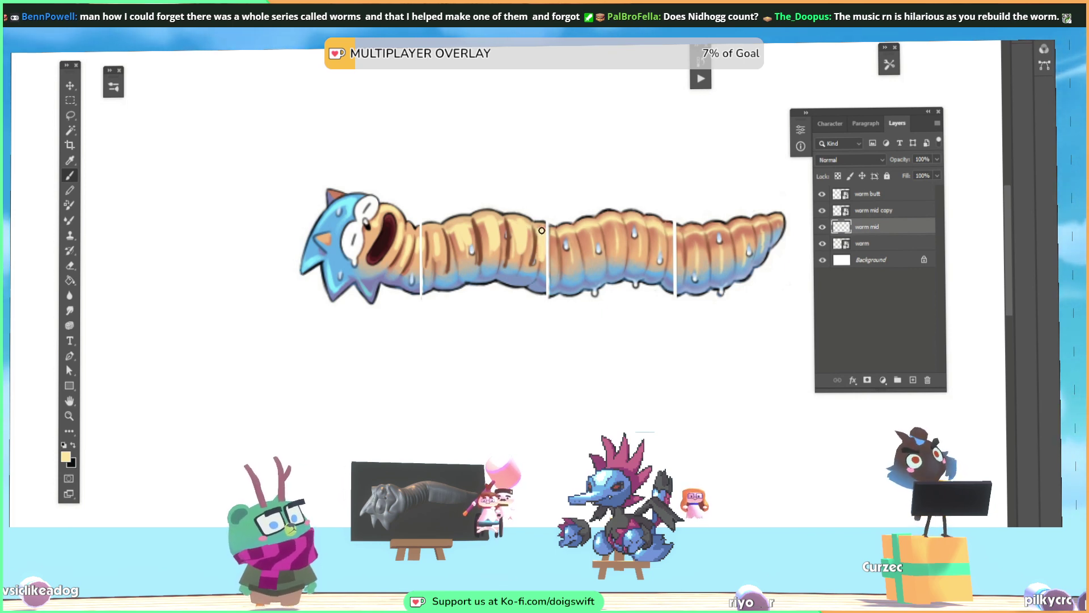
pyautogui.keyDown('alt'); pyautogui.click(529, 250); pyautogui.keyUp('alt')
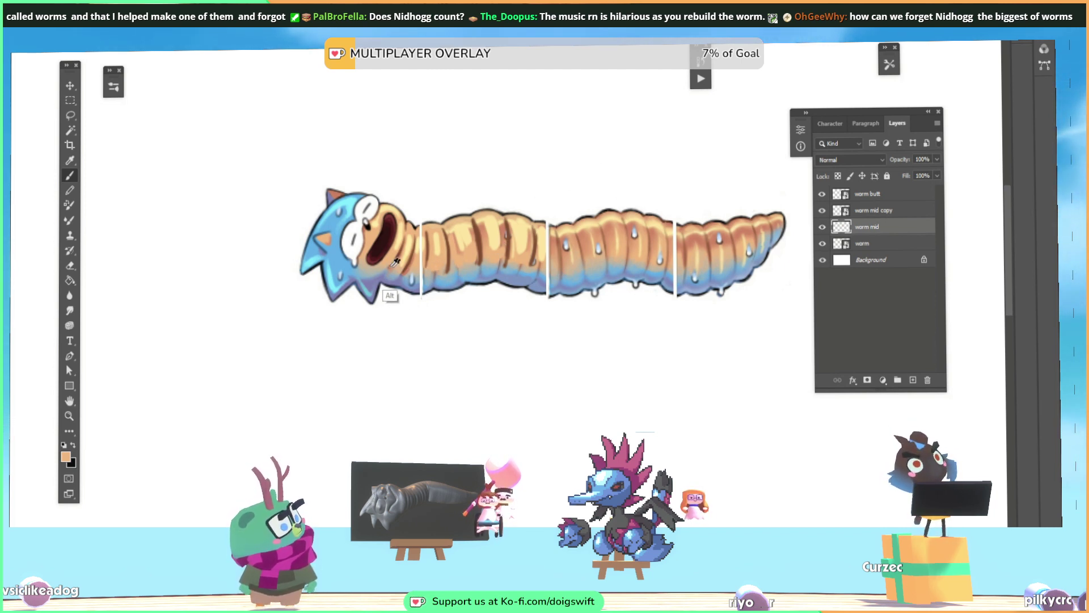
# Paint the underside of the first middle segment in blue sampled from the head, blending its edge with sampled peach and purple
pyautogui.keyDown('alt'); pyautogui.click(352, 287); pyautogui.keyUp('alt')
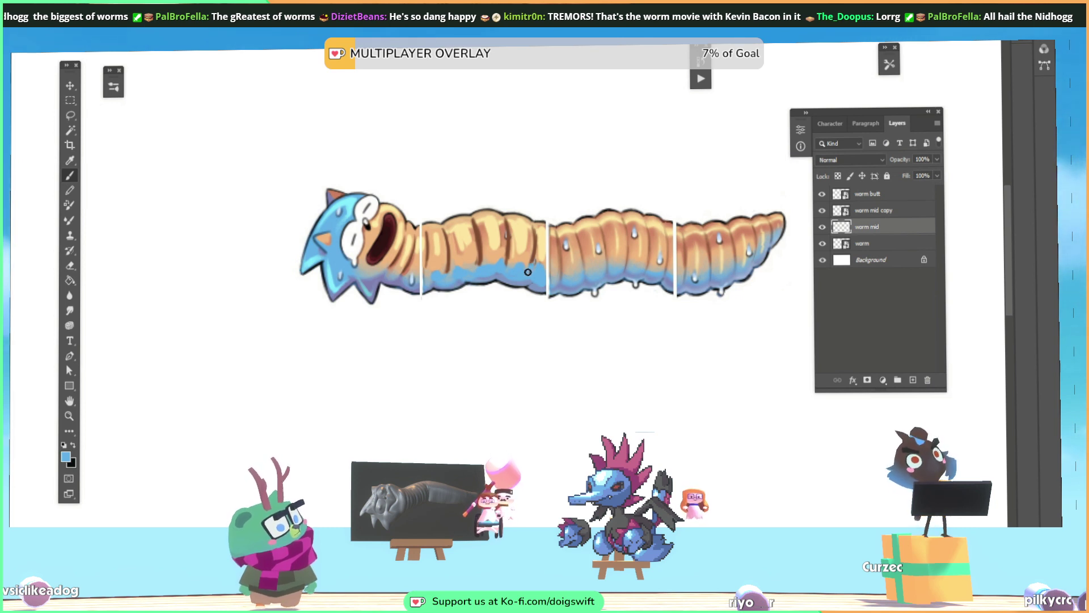
pyautogui.press('alt')
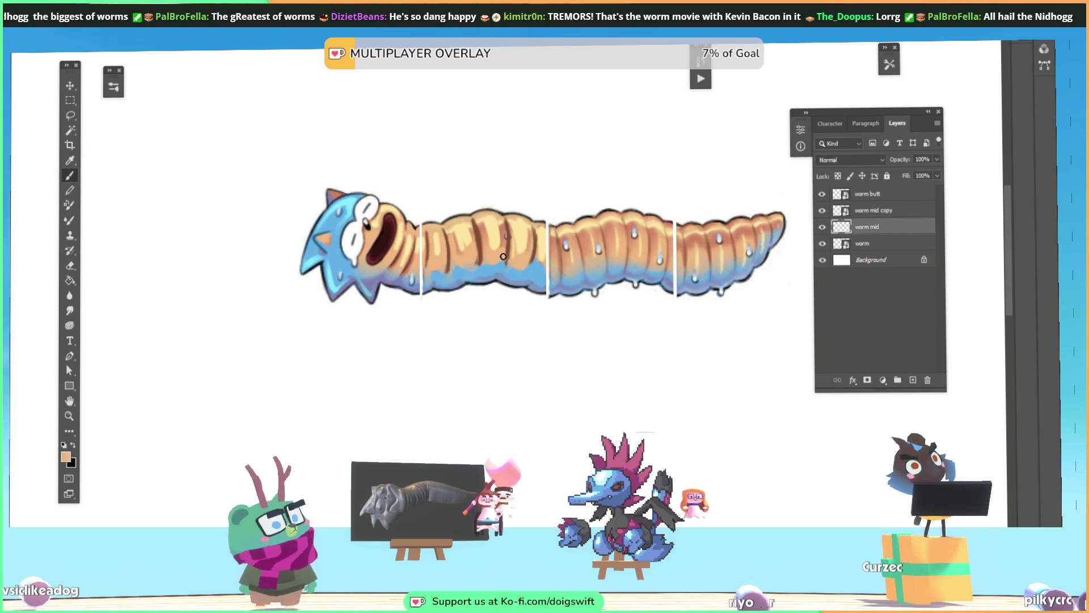
pyautogui.press('alt')
pyautogui.keyDown('alt'); pyautogui.click(428, 277); pyautogui.keyUp('alt')
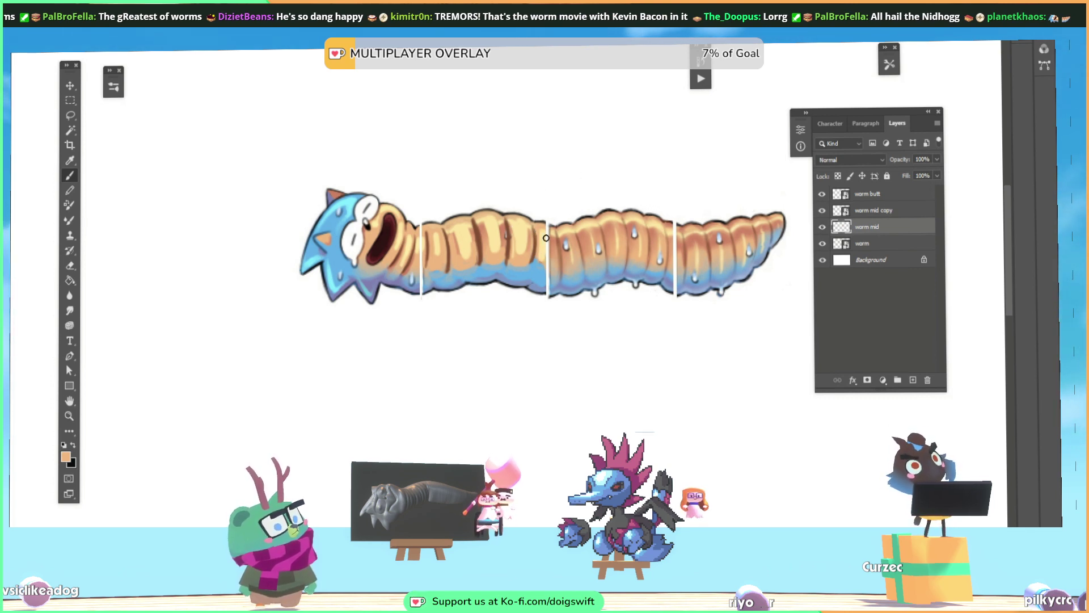
pyautogui.press('alt')
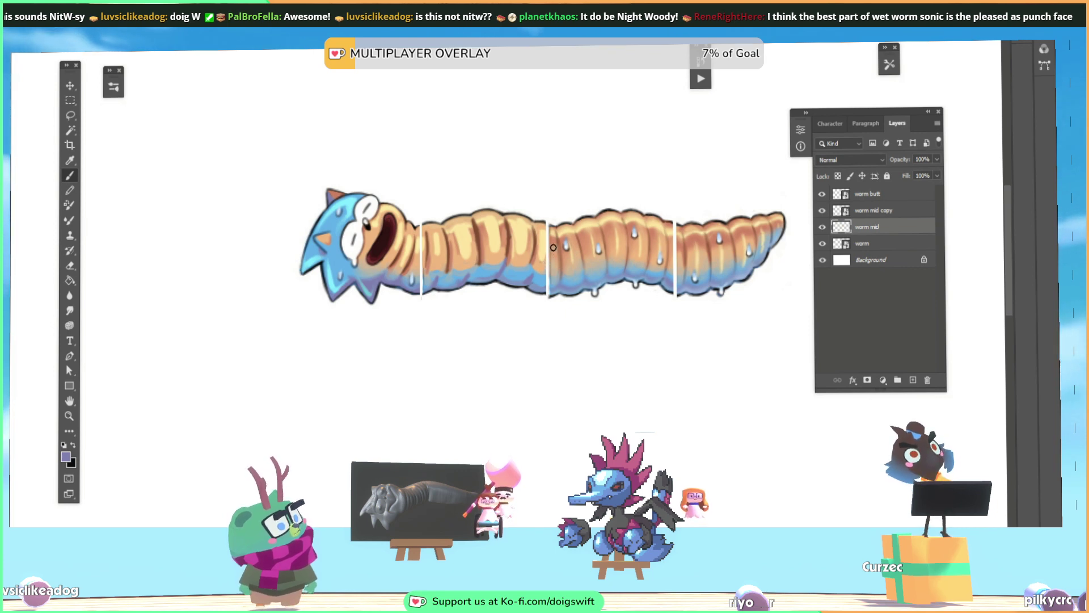
# Touch up the last creases at the rear end of the first middle segment using sampled brown, peach and purple
pyautogui.press('alt')
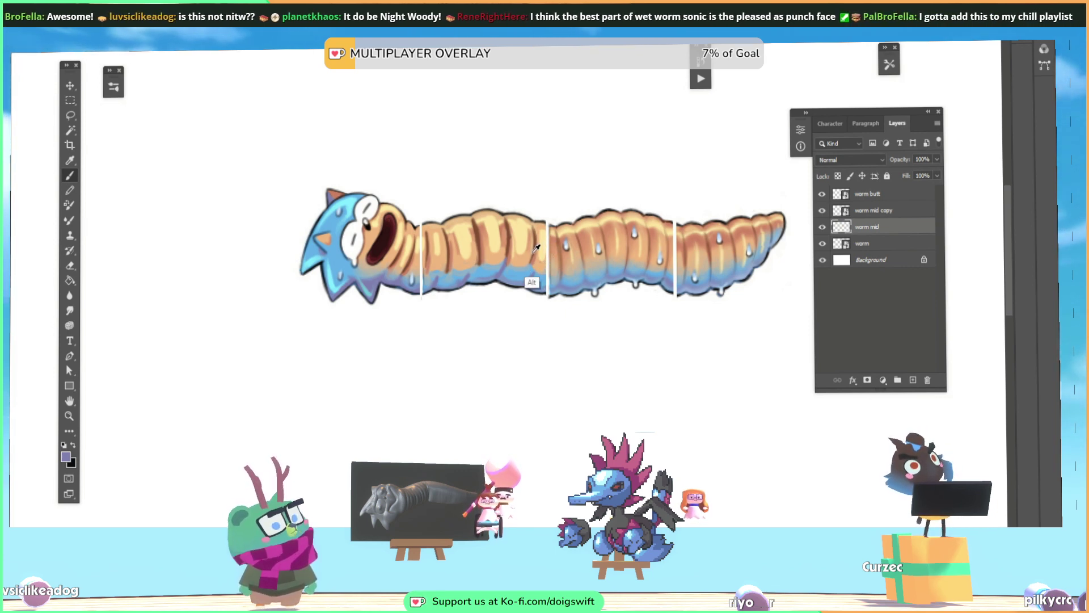
pyautogui.keyDown('alt'); pyautogui.click(536, 249); pyautogui.keyUp('alt')
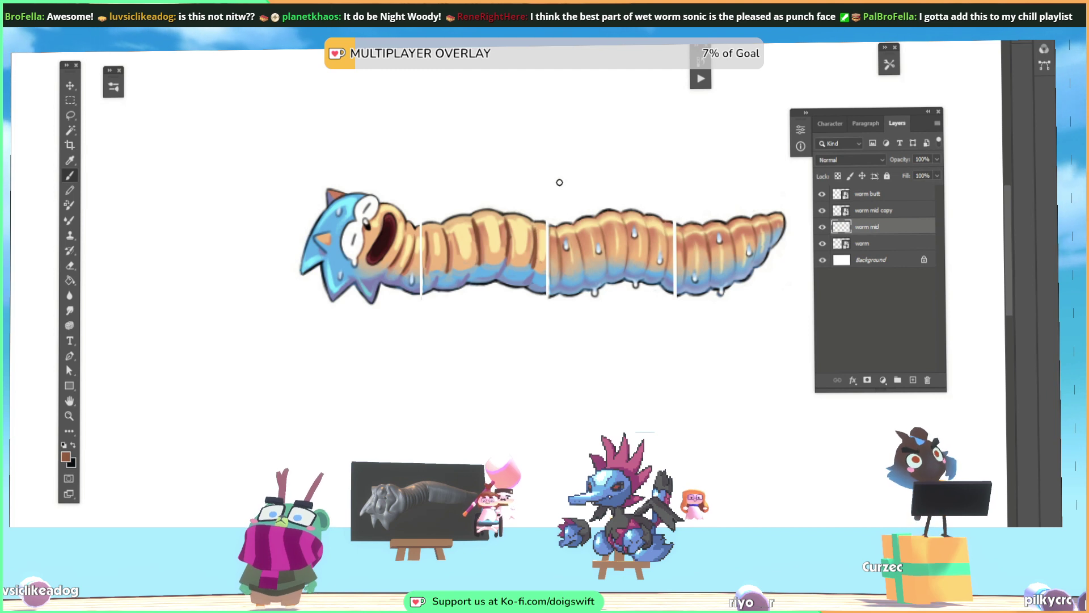
pyautogui.keyDown('alt'); pyautogui.click(530, 265); pyautogui.keyUp('alt')
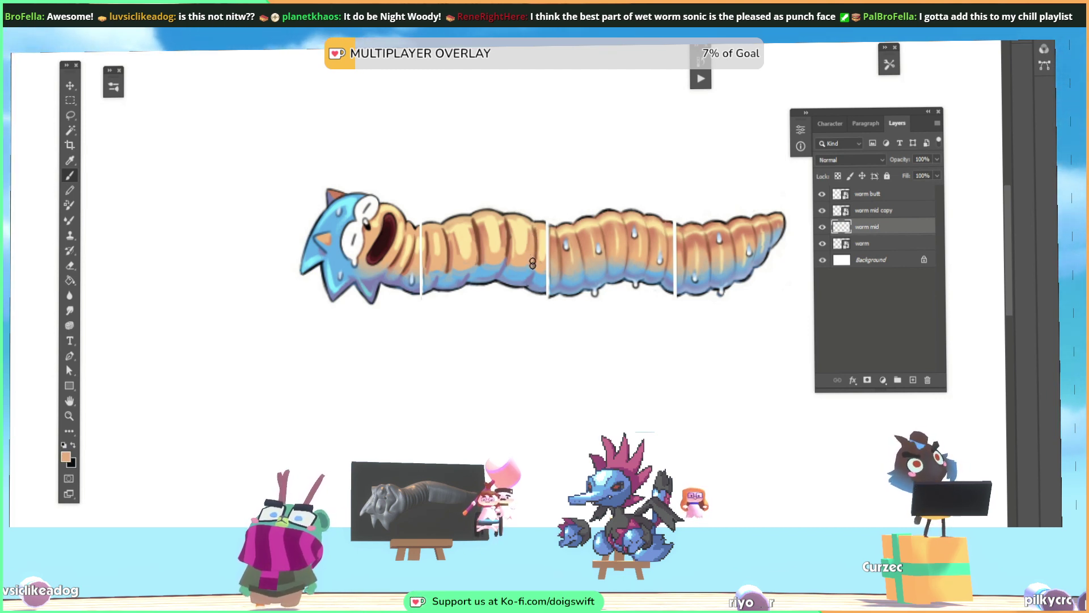
pyautogui.keyDown('alt'); pyautogui.click(540, 269); pyautogui.keyUp('alt')
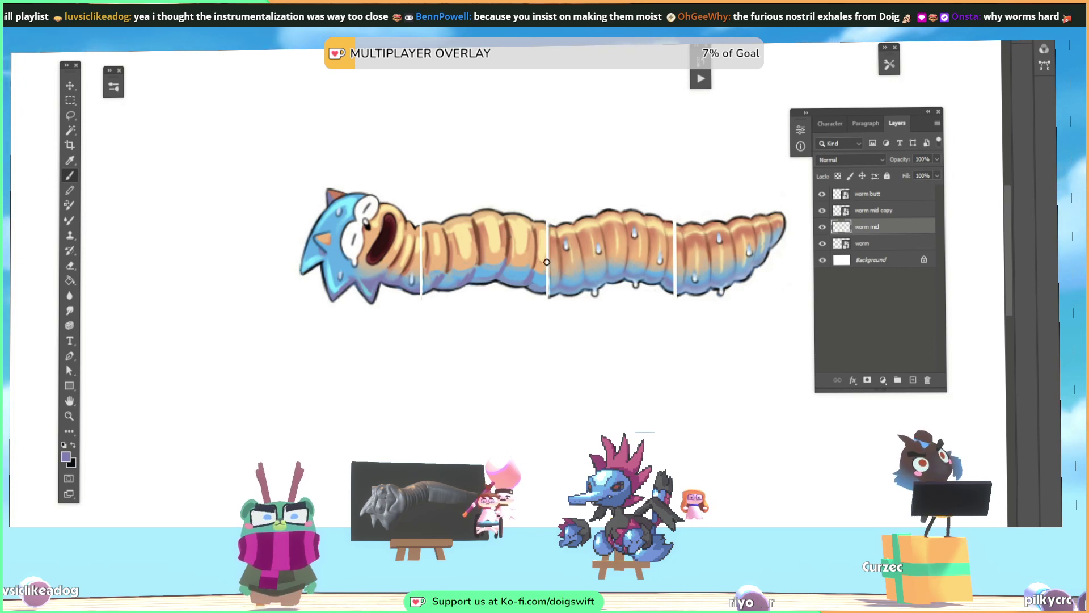
# Retouch the lower outline near the front of the first middle segment in black, and clean its inner edge with sampled blue
pyautogui.keyDown('alt'); pyautogui.click(406, 237); pyautogui.keyUp('alt')
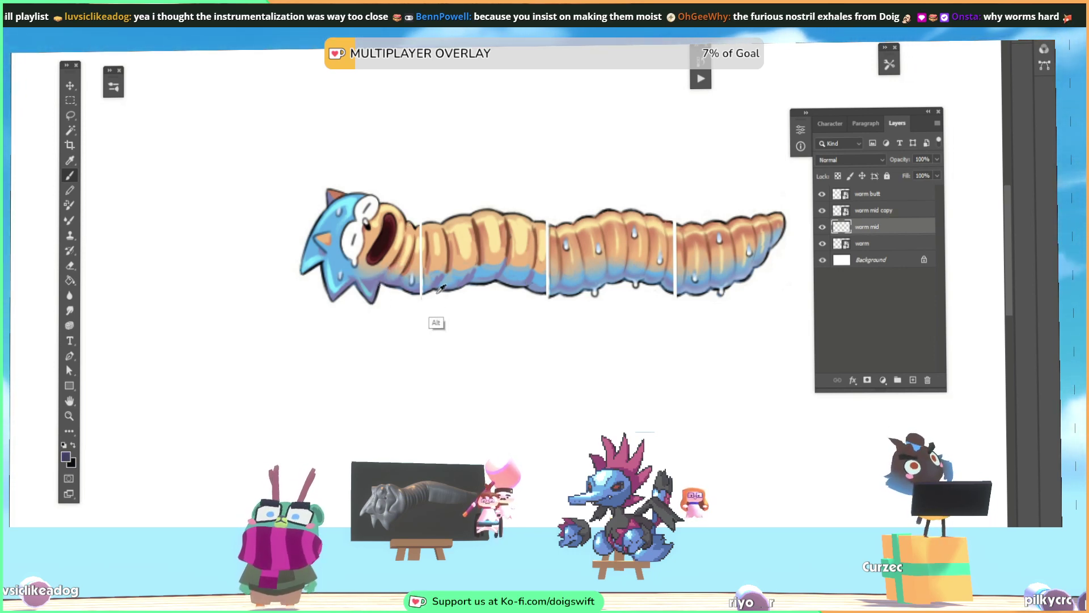
pyautogui.press('d')
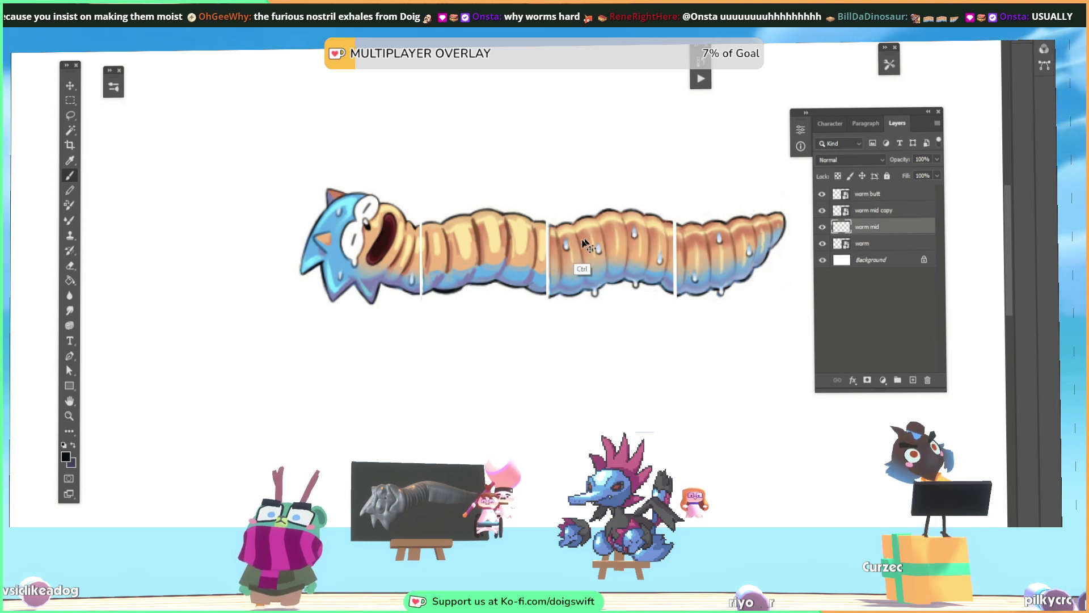
pyautogui.keyDown('alt'); pyautogui.click(443, 284); pyautogui.keyUp('alt')
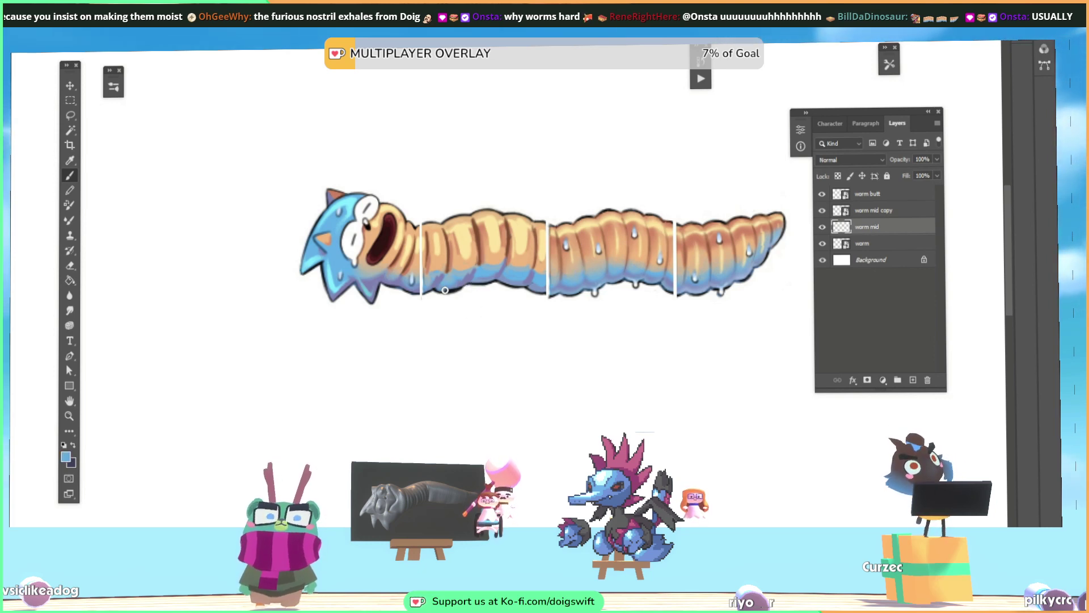
# Add purple shading along the bottom of the first middle segment's bumps, refining it with sampled outline and blue tones
pyautogui.keyDown('alt'); pyautogui.click(441, 287); pyautogui.keyUp('alt')
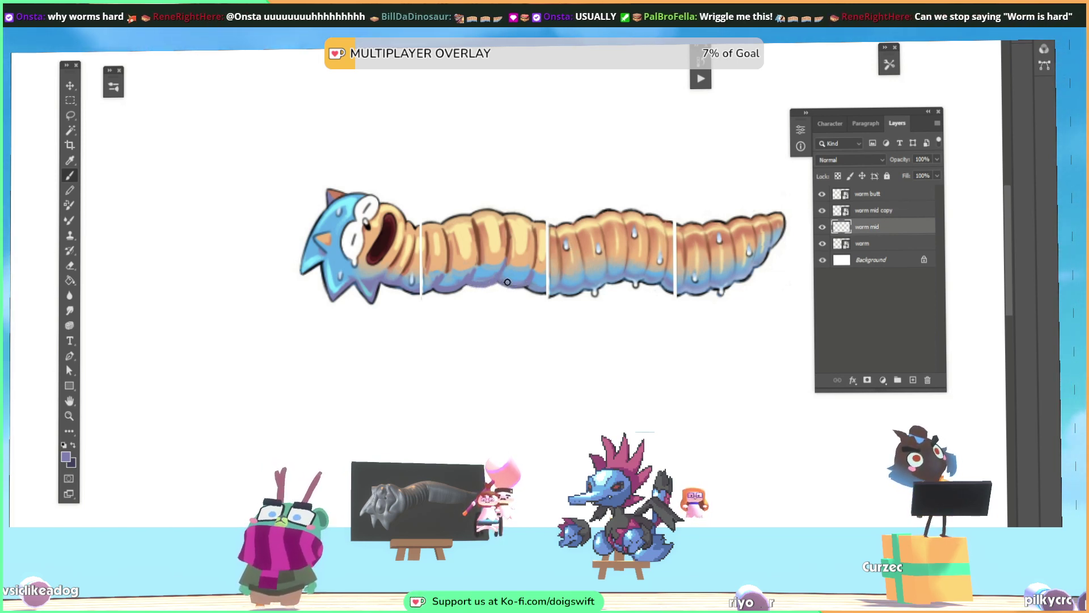
pyautogui.press('alt')
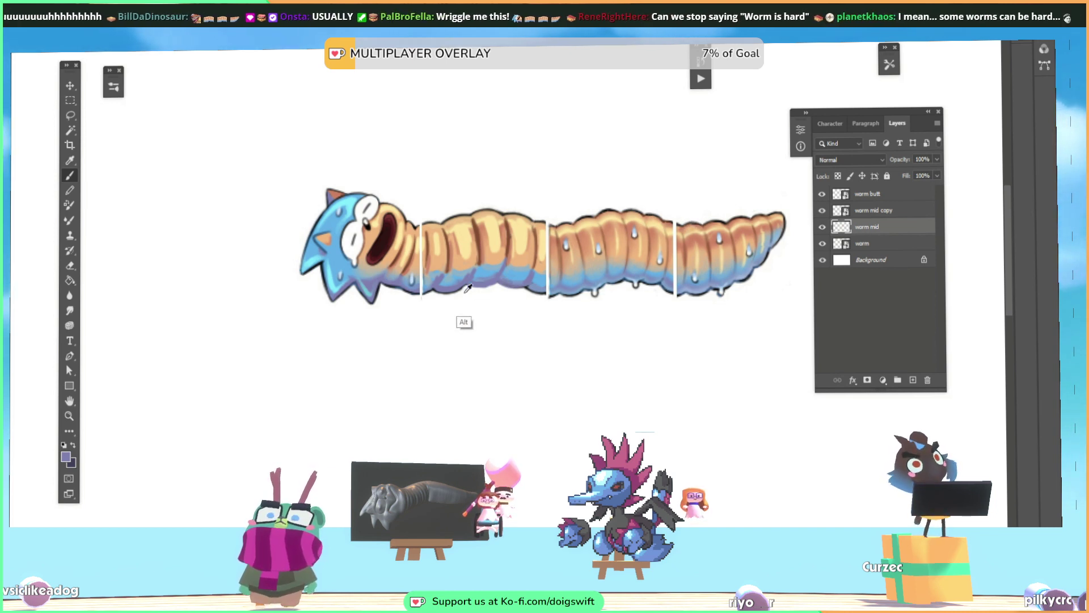
pyautogui.keyDown('alt'); pyautogui.click(435, 285); pyautogui.keyUp('alt')
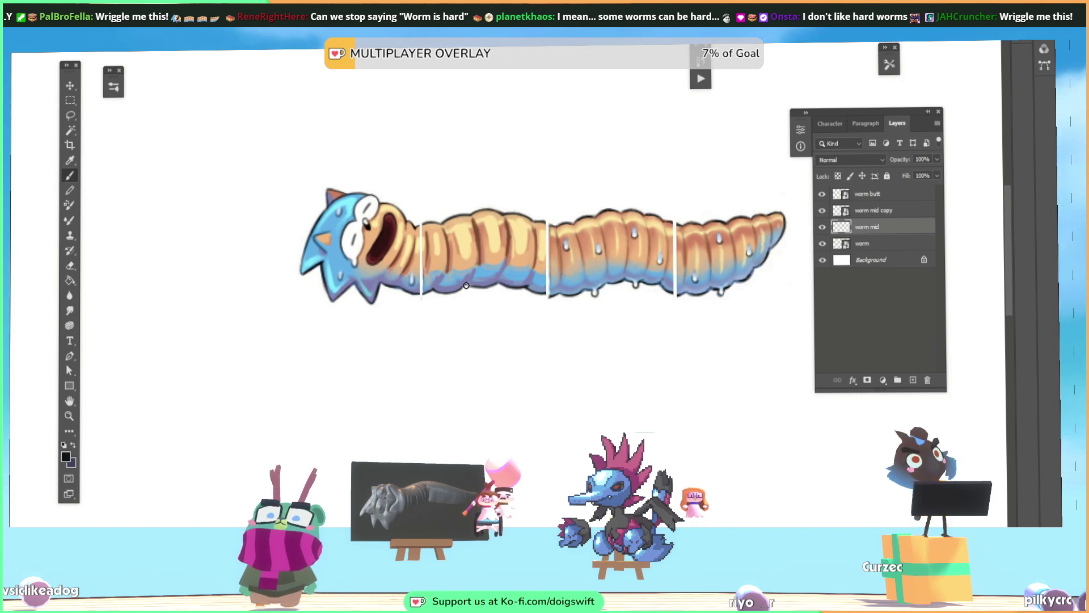
pyautogui.keyDown('alt'); pyautogui.click(489, 281); pyautogui.keyUp('alt')
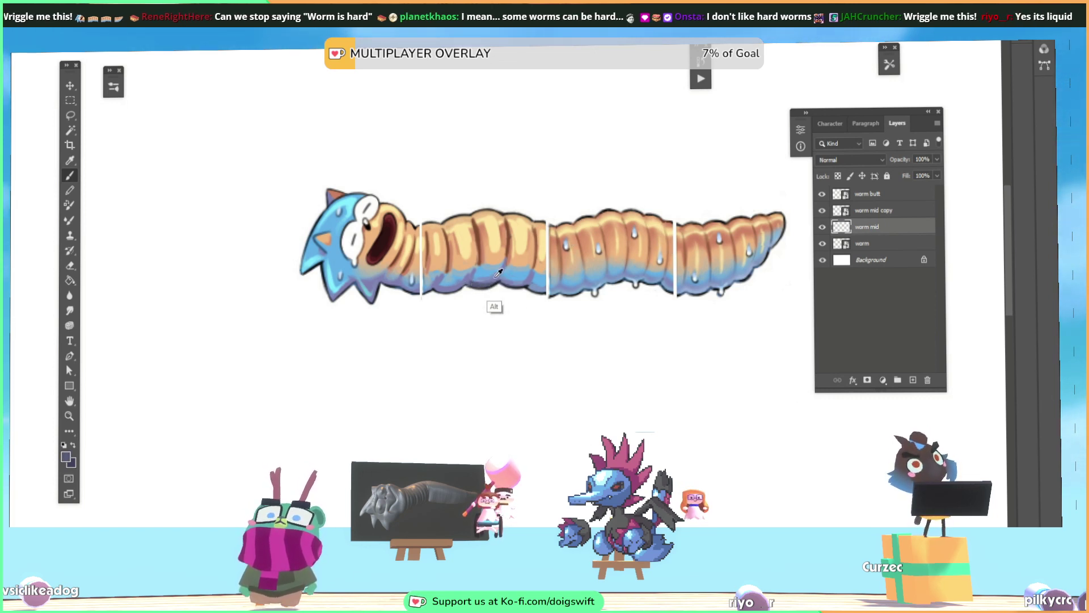
pyautogui.keyDown('alt'); pyautogui.click(499, 272); pyautogui.keyUp('alt')
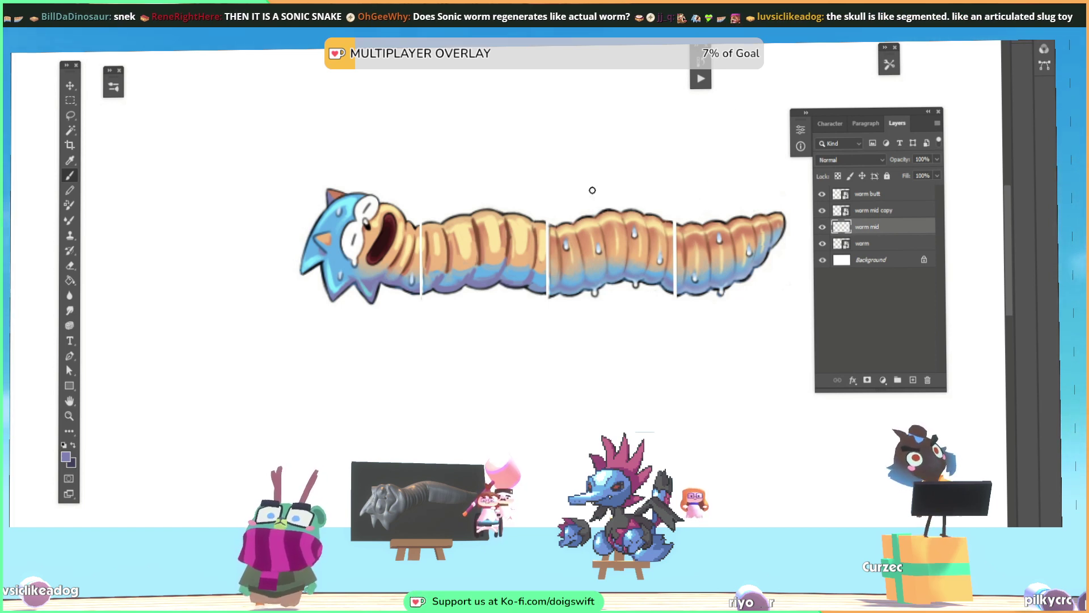
# Remove the upper outline of the first middle segment and redraw it in black with rounded bumps
pyautogui.moveTo(440, 217); pyautogui.dragTo(437, 230)
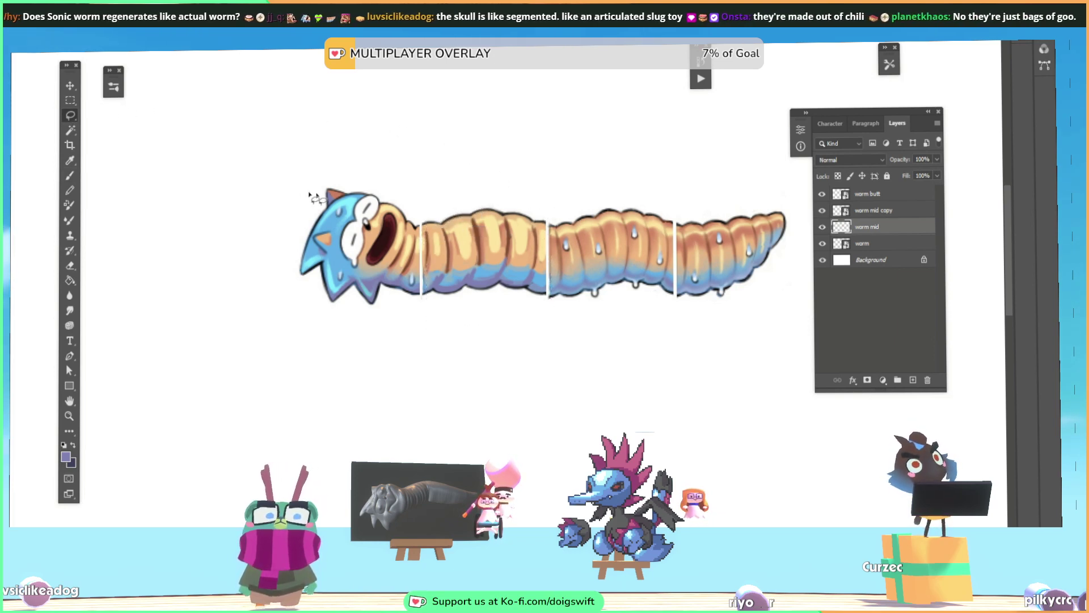
pyautogui.click(69, 176)
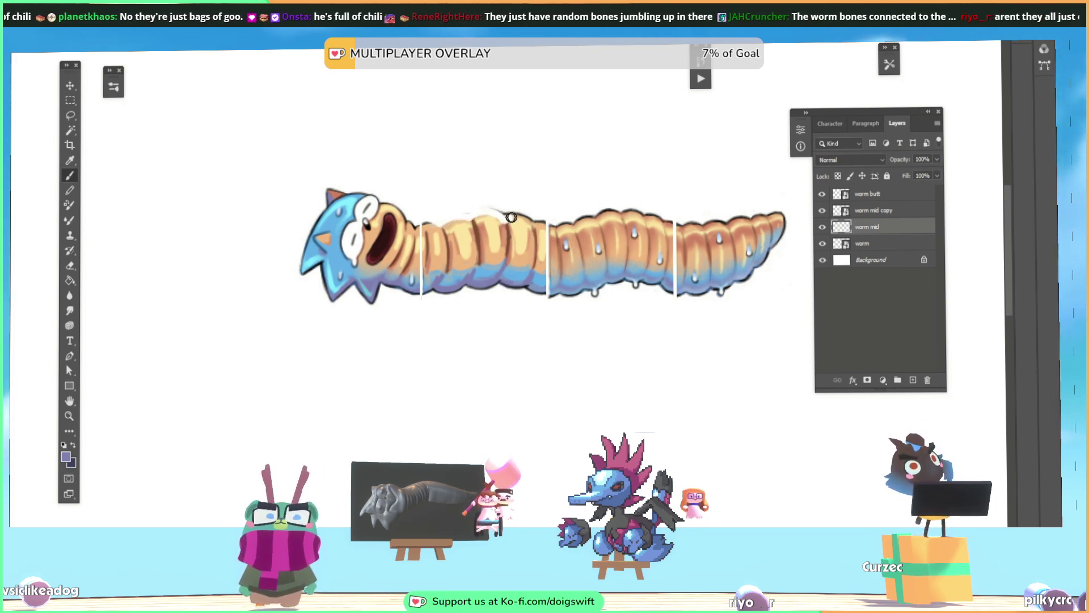
pyautogui.press('ctrl')
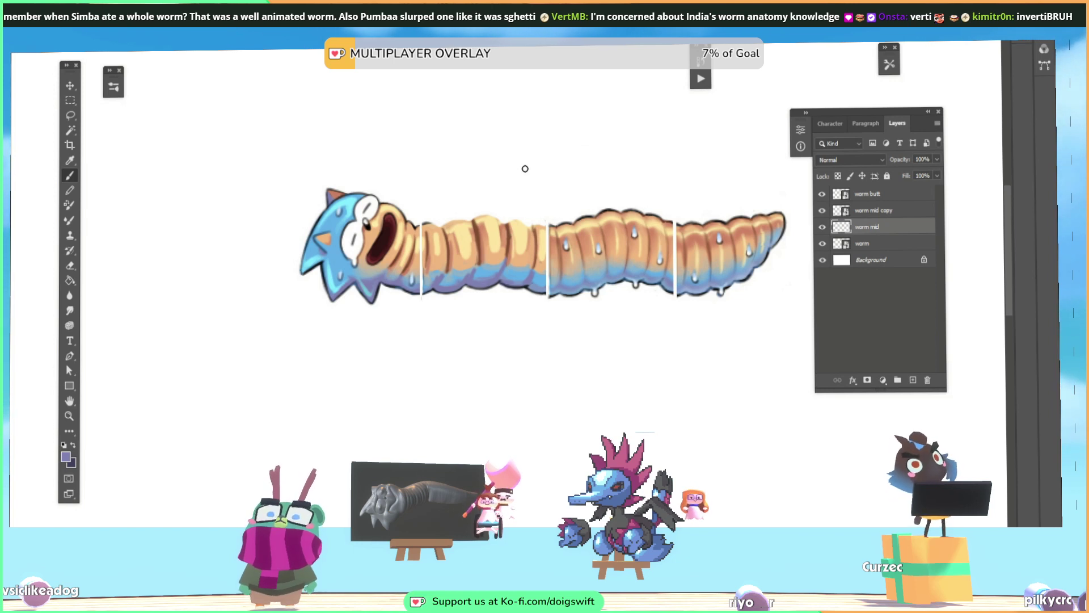
pyautogui.press('alt')
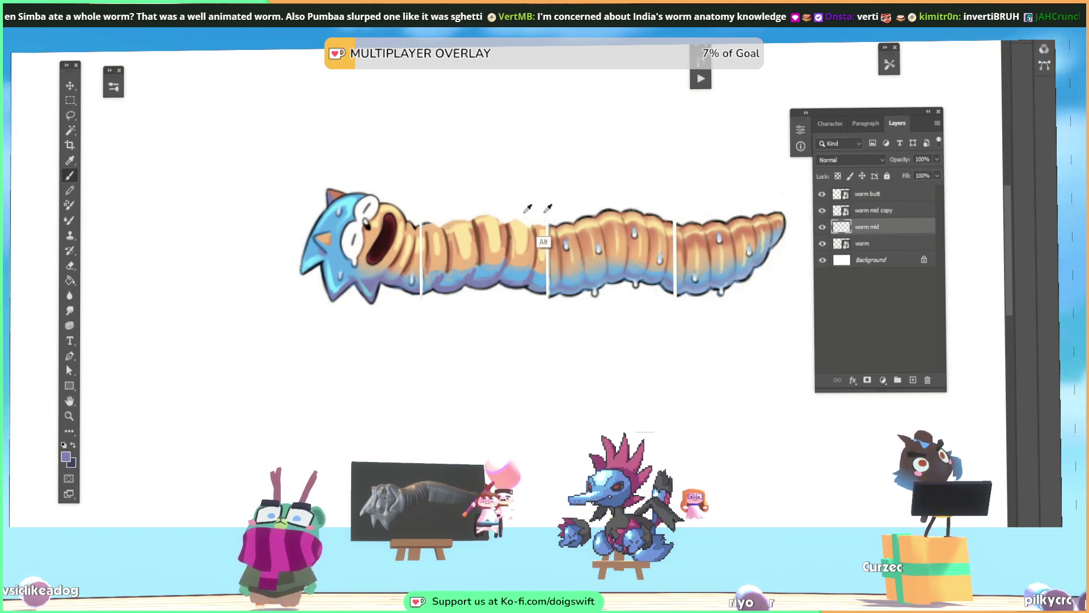
pyautogui.click(63, 446)
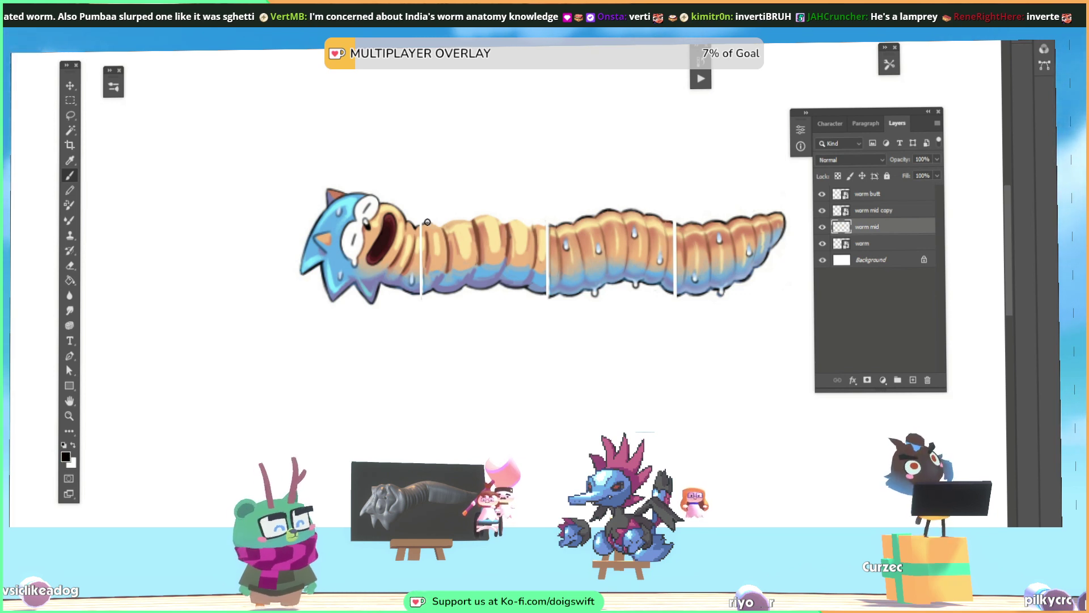
pyautogui.press('ctrl')
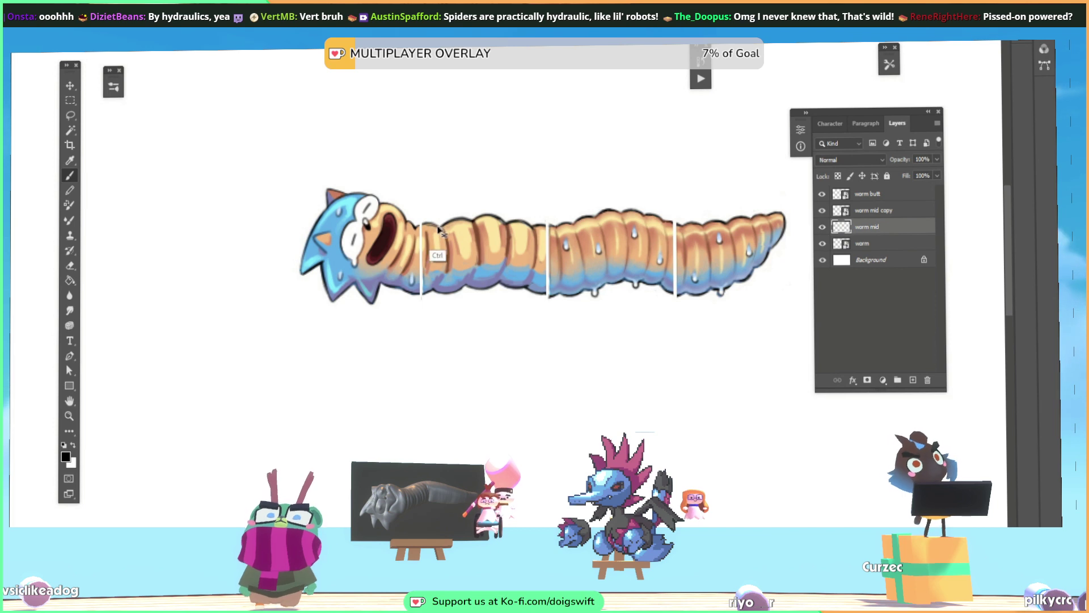
# Repaint the upper ends of the rings and the creases under the first middle segment's upper outline in sampled peach and brown
pyautogui.press('alt')
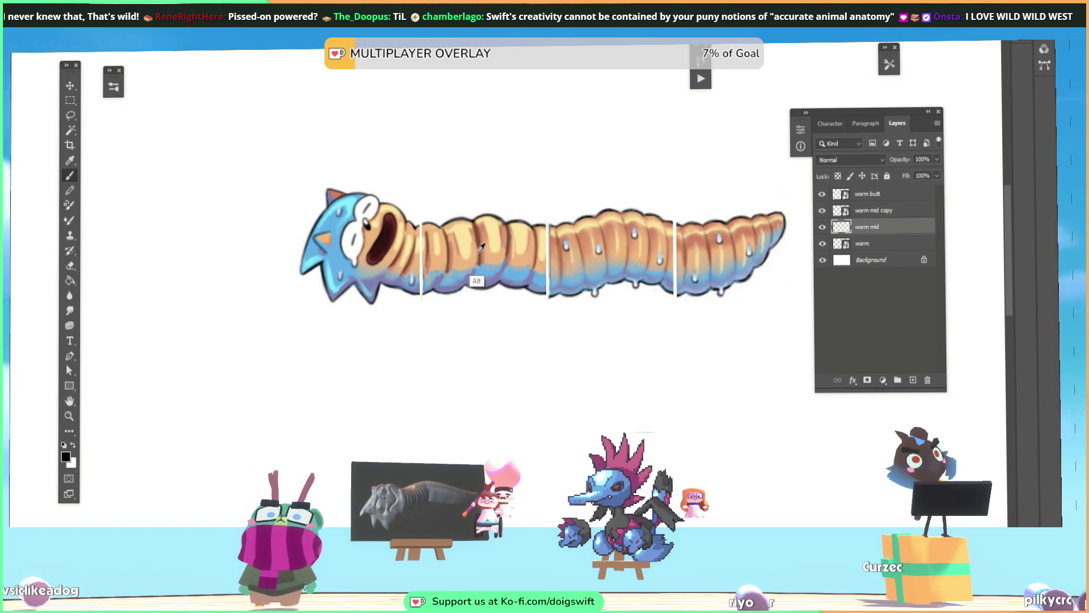
pyautogui.keyDown('alt'); pyautogui.click(432, 263); pyautogui.keyUp('alt')
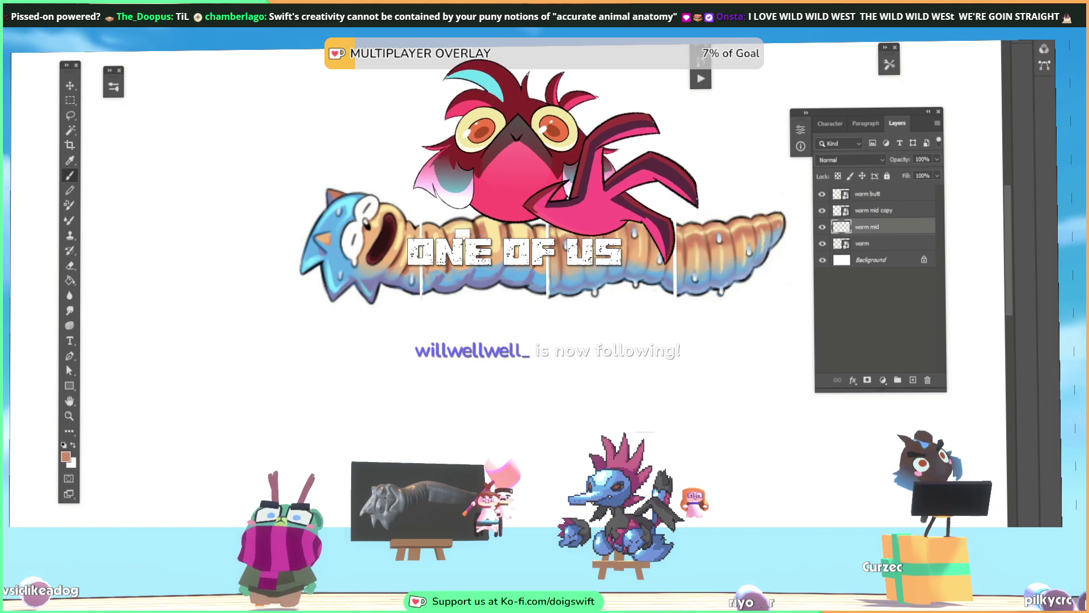
pyautogui.keyDown('alt'); pyautogui.click(448, 231); pyautogui.keyUp('alt')
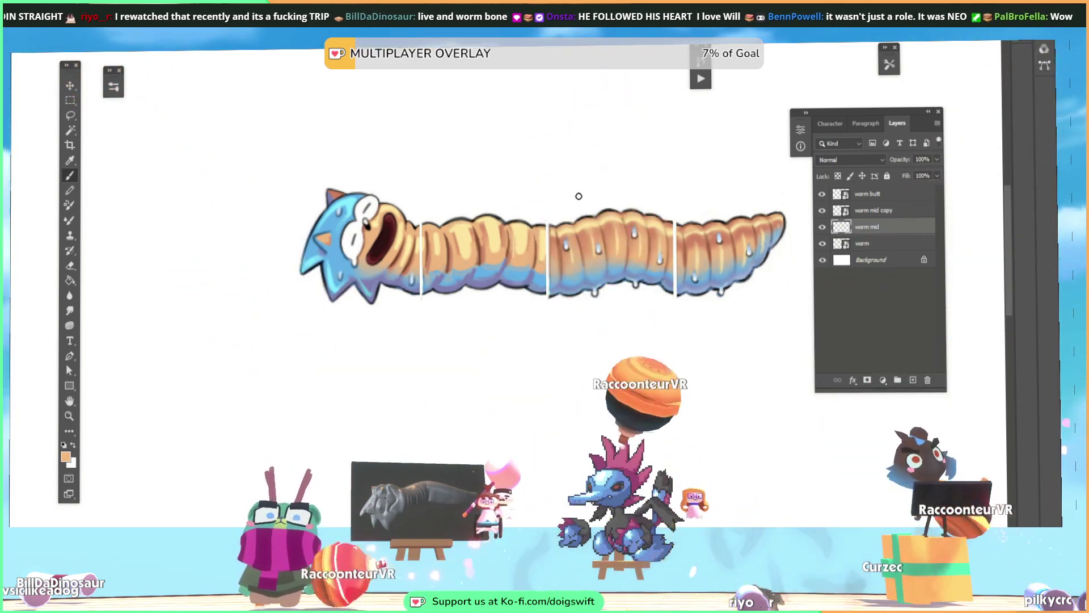
pyautogui.keyDown('alt'); pyautogui.click(537, 233); pyautogui.keyUp('alt')
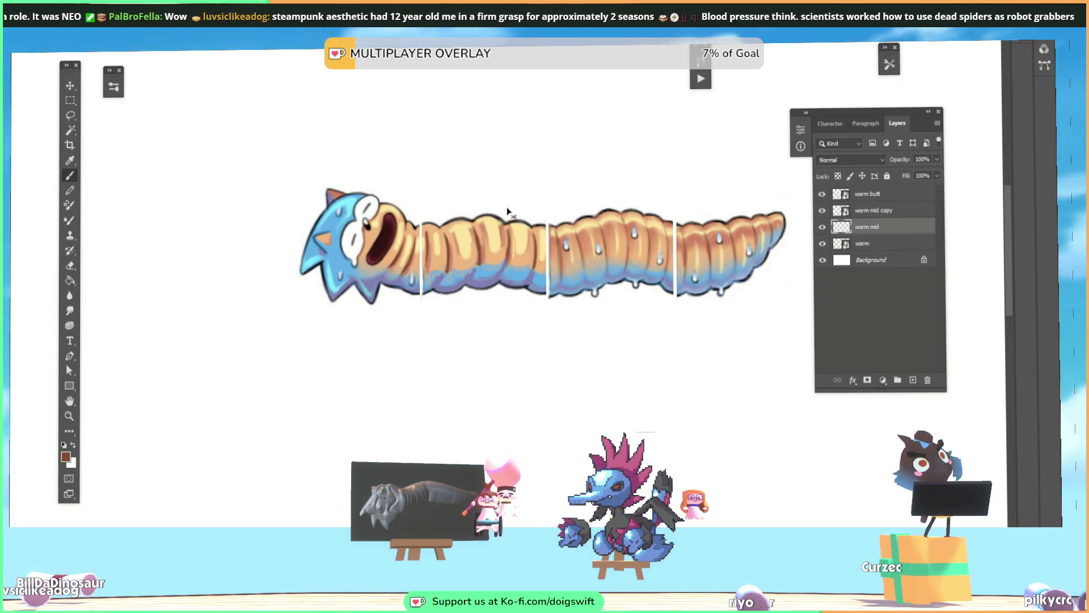
pyautogui.press('alt')
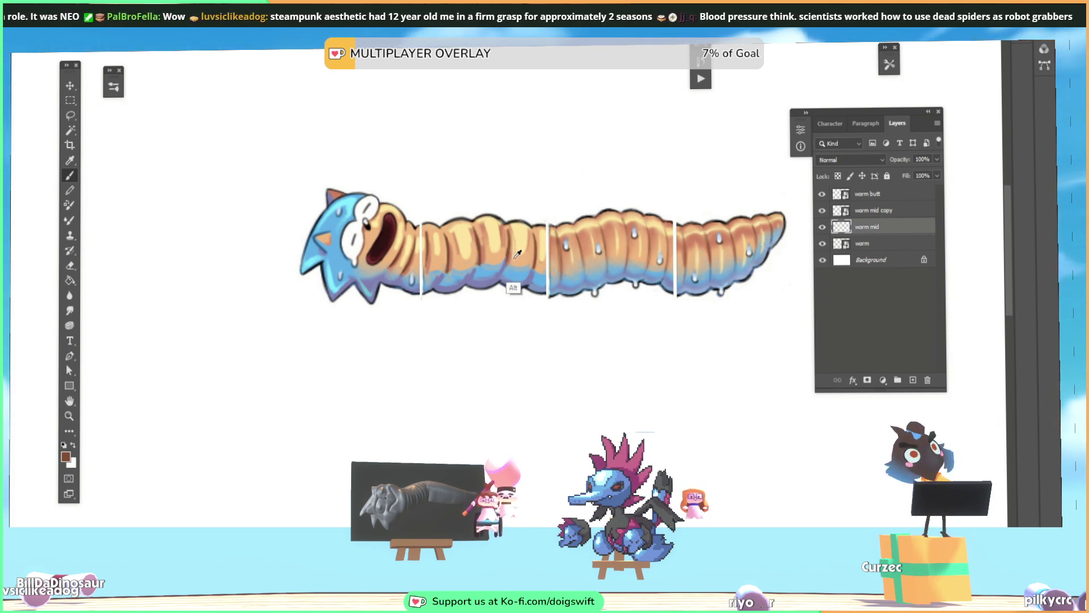
pyautogui.keyDown('alt'); pyautogui.click(514, 244); pyautogui.keyUp('alt')
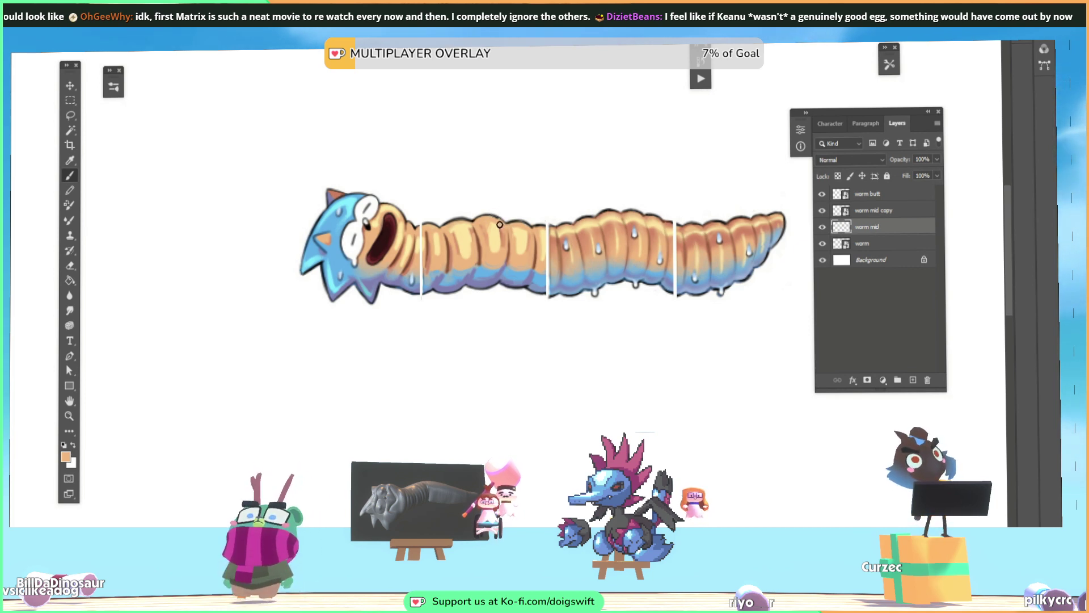
# Retouch the upper outline in a dark colour and reshape the rings' pale yellow highlights into rounded ovals with sampled peach
pyautogui.press('alt')
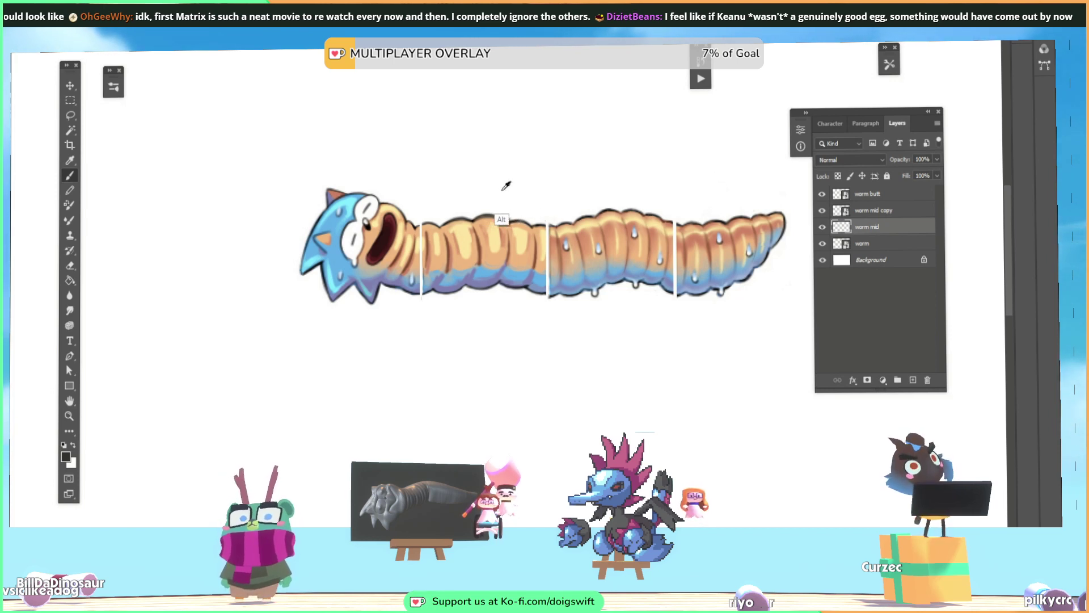
pyautogui.keyDown('alt'); pyautogui.click(478, 250); pyautogui.keyUp('alt')
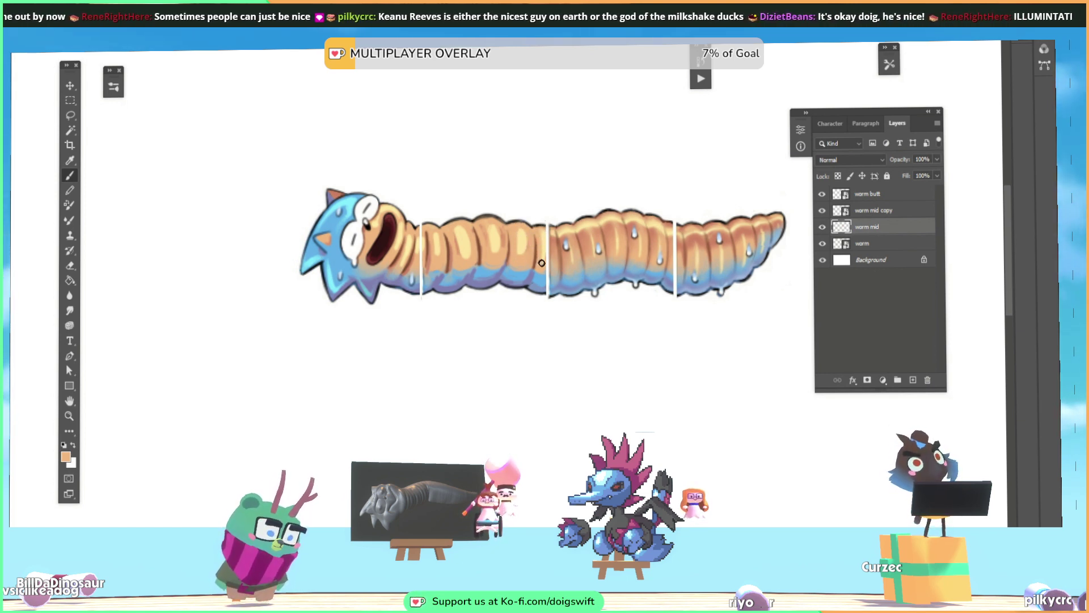
pyautogui.press('alt')
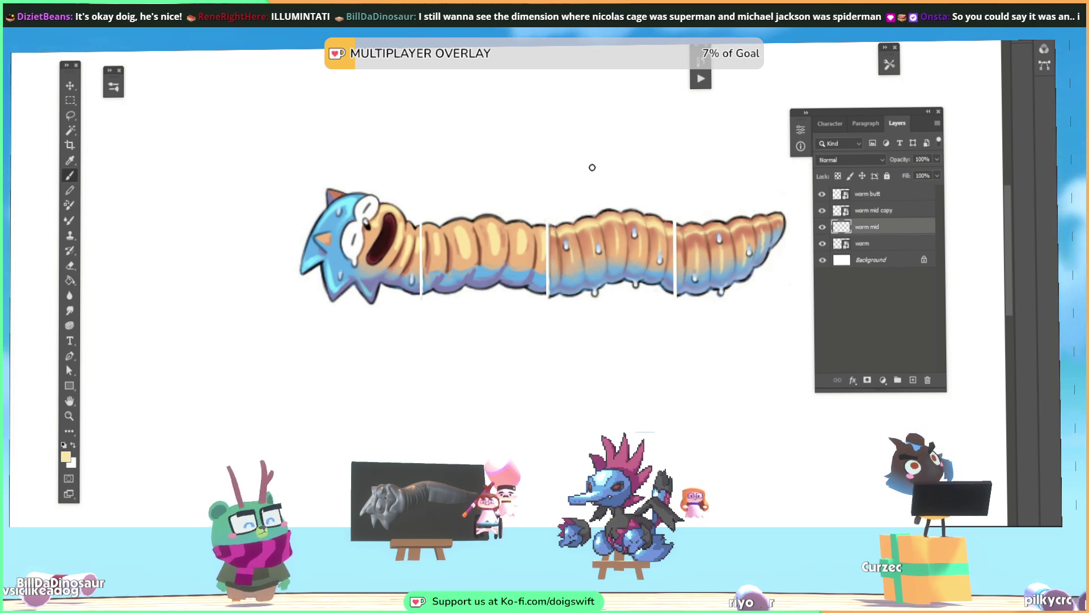
# Redraw the first middle segment's lower outline as rounder bumps in sampled dark tones, reduce the brush size, and repaint the underside in sampled blue
pyautogui.press('alt')
pyautogui.keyDown('alt'); pyautogui.click(412, 265); pyautogui.keyUp('alt')
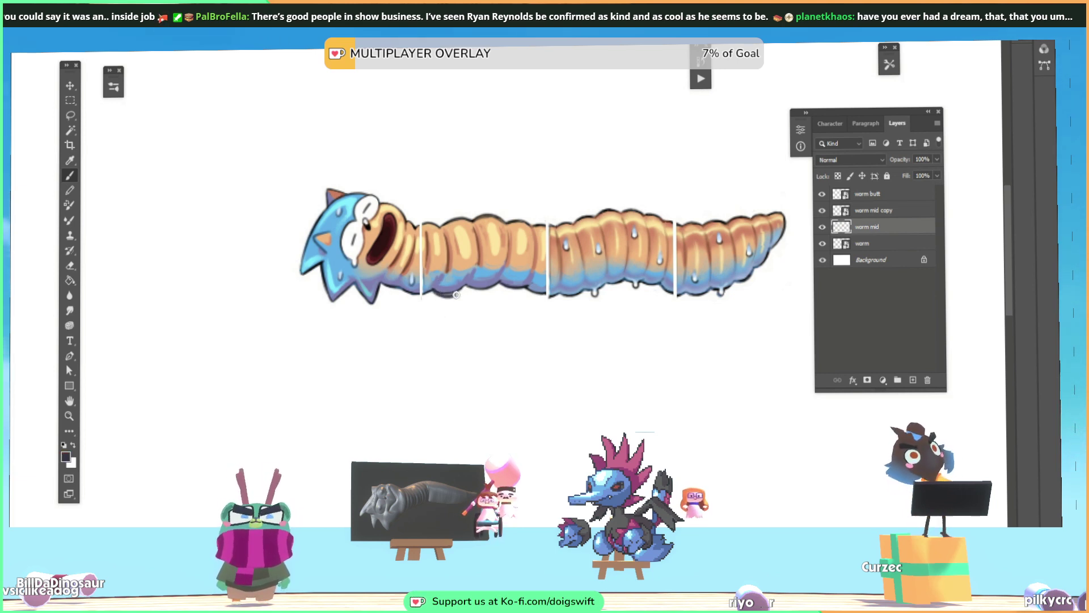
pyautogui.press('alt')
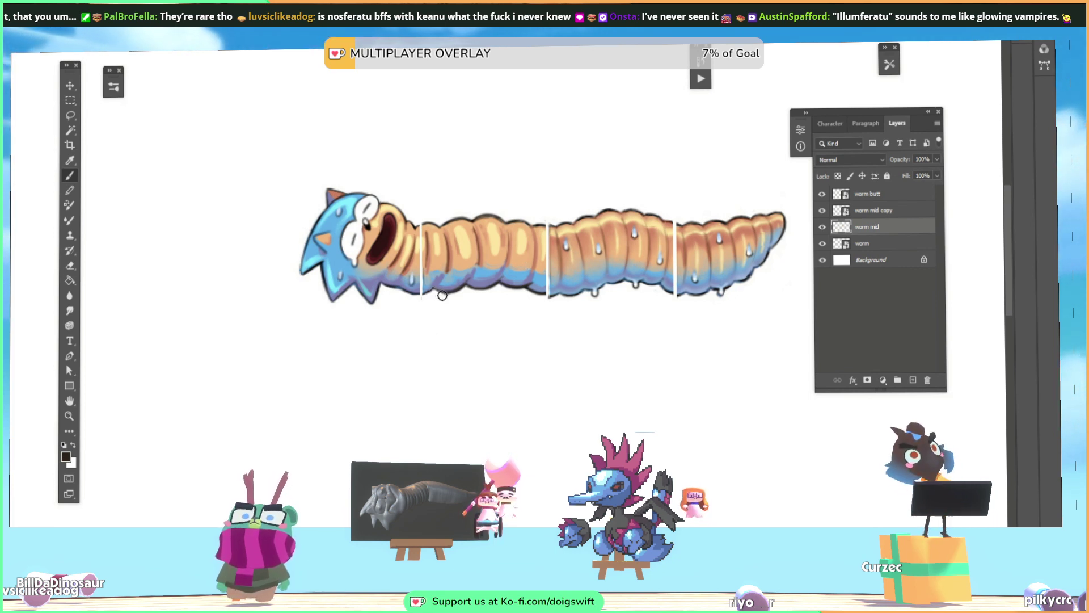
pyautogui.press('[')
pyautogui.press('[')
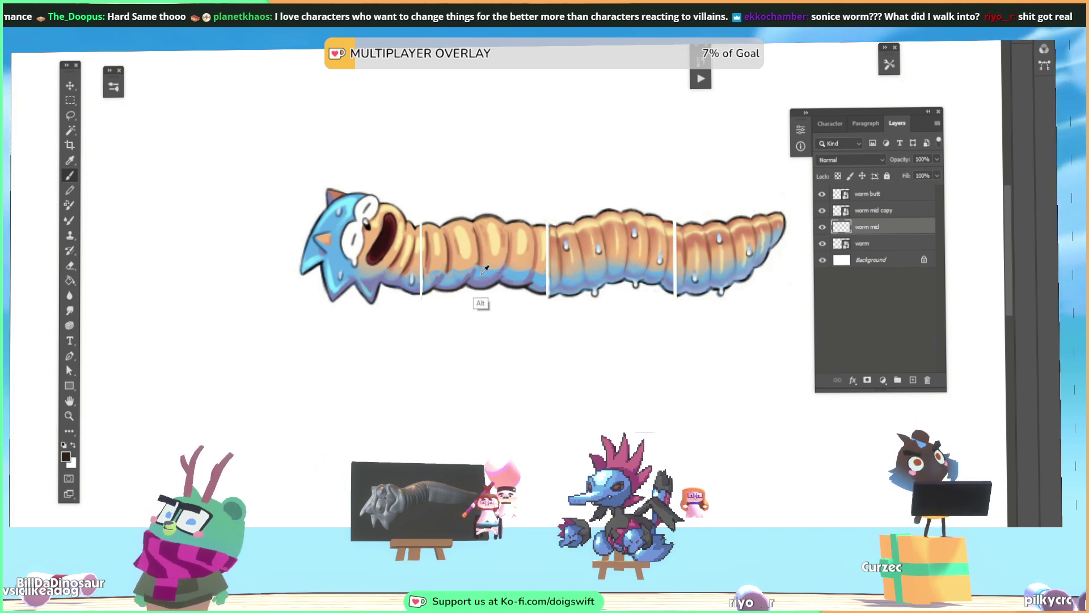
pyautogui.keyDown('alt'); pyautogui.click(439, 276); pyautogui.keyUp('alt')
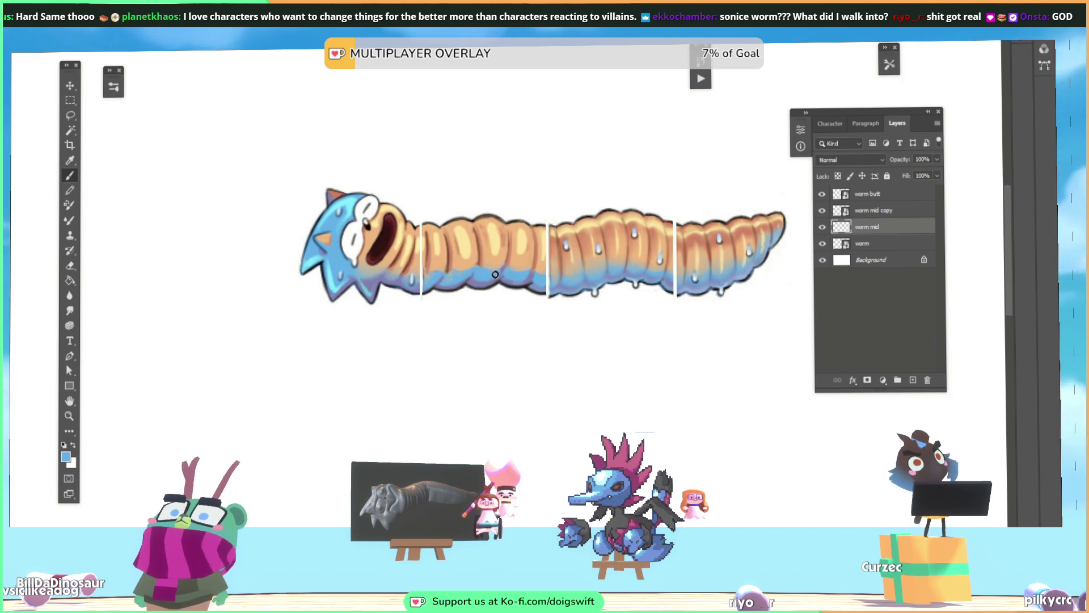
# Shade the underside of the first middle segment in sampled blue, violet and tan, blending where the blue meets the peach rings
pyautogui.press('alt')
pyautogui.keyDown('alt'); pyautogui.click(527, 277); pyautogui.keyUp('alt')
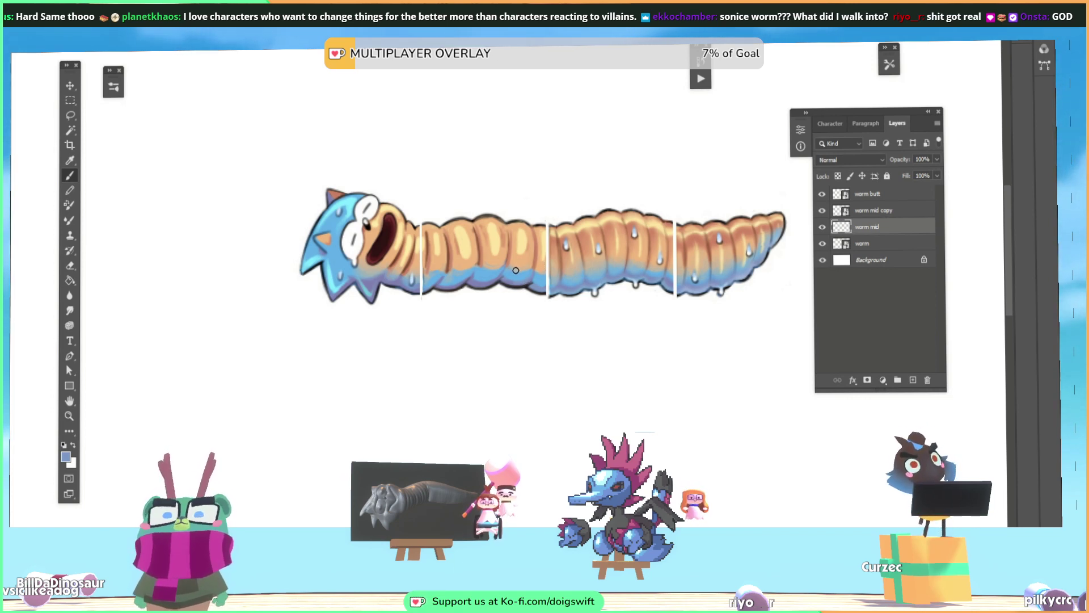
pyautogui.press('alt')
pyautogui.keyDown('alt'); pyautogui.click(514, 278); pyautogui.keyUp('alt')
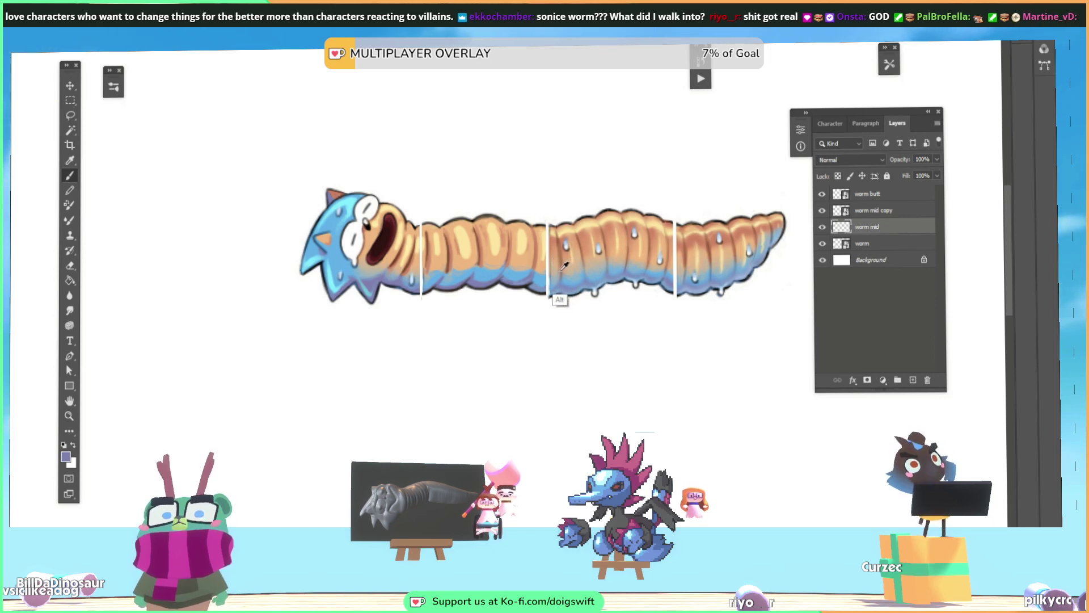
pyautogui.keyDown('alt'); pyautogui.click(554, 299); pyautogui.keyUp('alt')
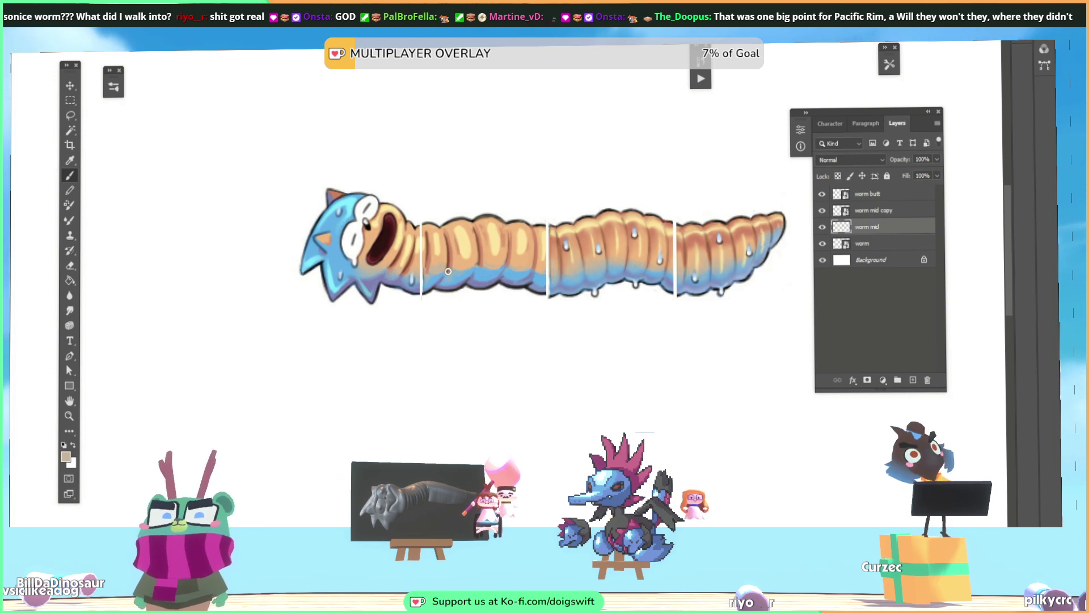
pyautogui.keyDown('alt'); pyautogui.click(440, 273); pyautogui.keyUp('alt')
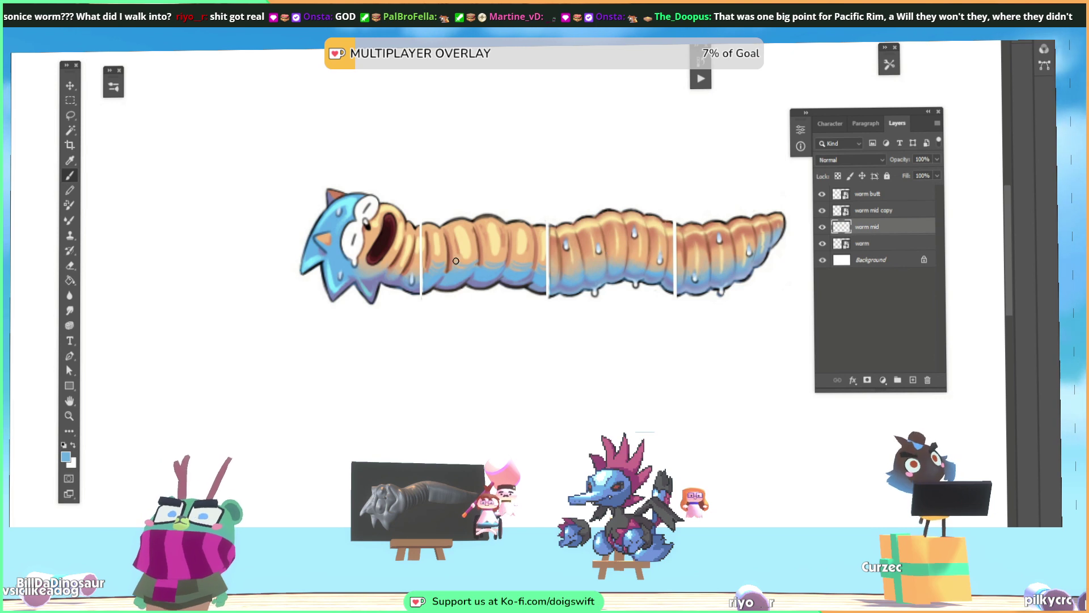
# Retouch the first middle segment's lower outline near the head in a sampled dark tone and refine the underside in sampled blue and violet
pyautogui.keyDown('alt'); pyautogui.click(434, 287); pyautogui.keyUp('alt')
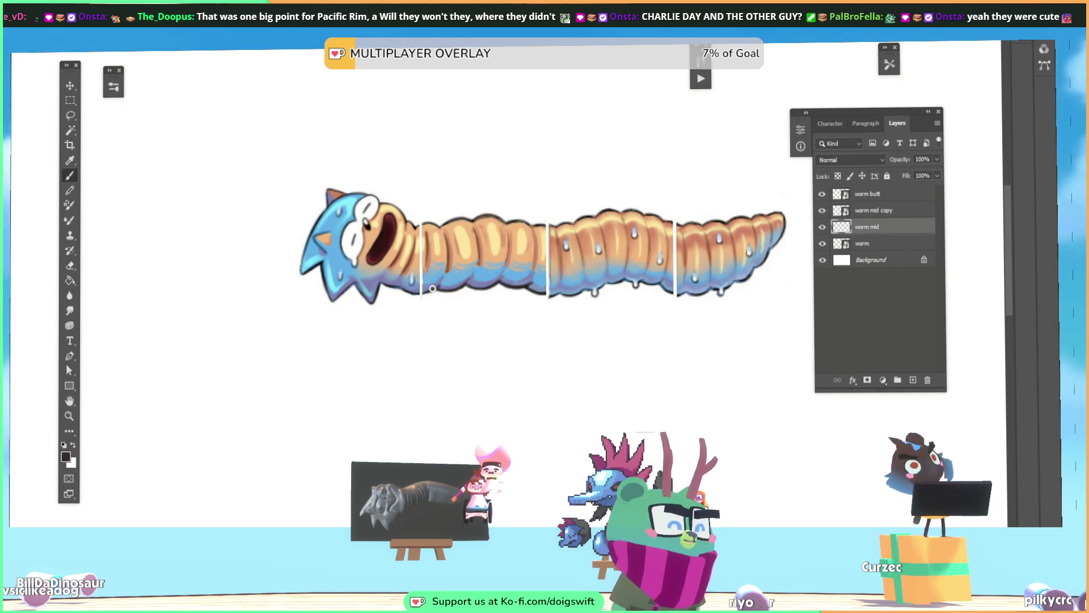
pyautogui.press('alt')
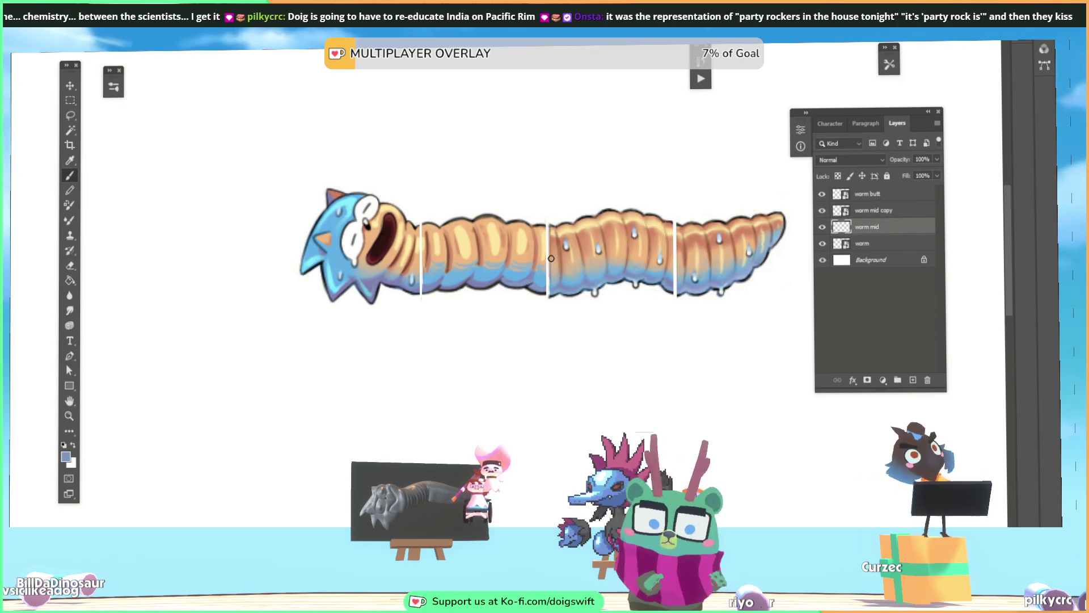
pyautogui.press('alt')
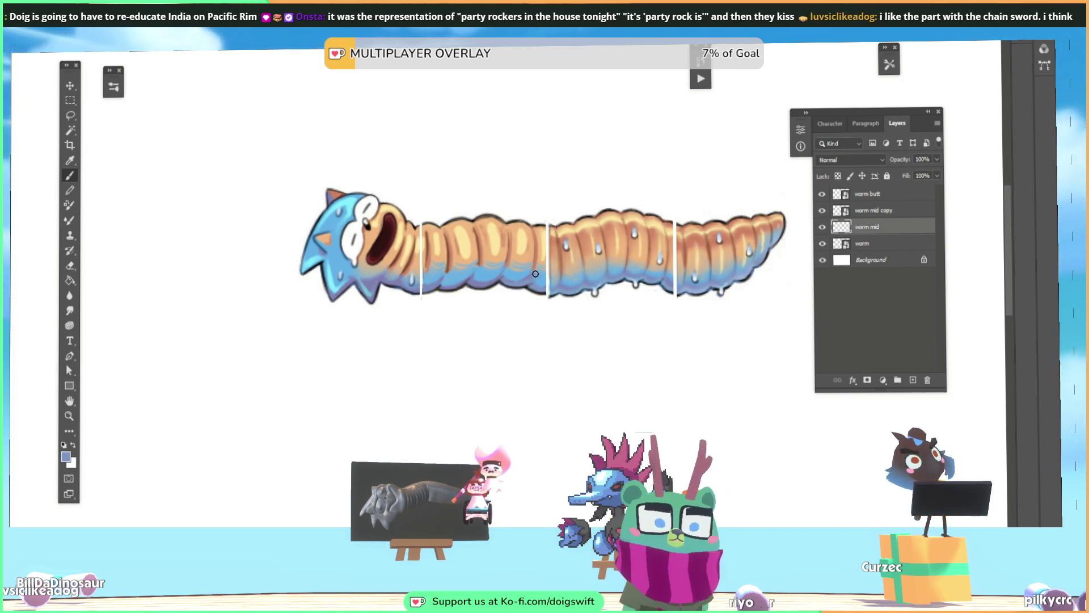
pyautogui.keyDown('alt'); pyautogui.click(513, 276); pyautogui.keyUp('alt')
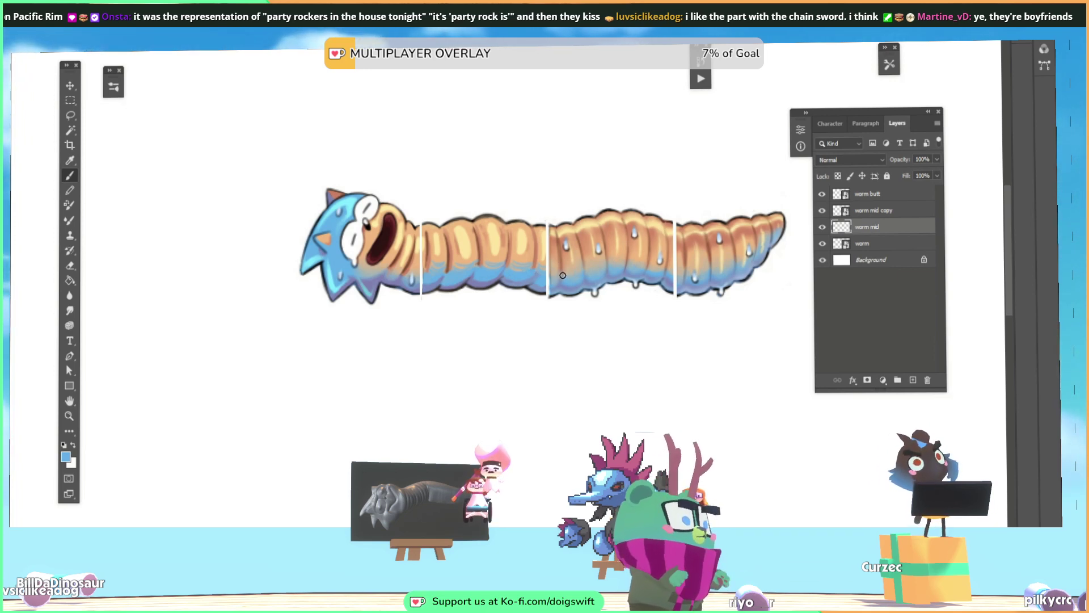
pyautogui.keyDown('alt'); pyautogui.click(498, 272); pyautogui.keyUp('alt')
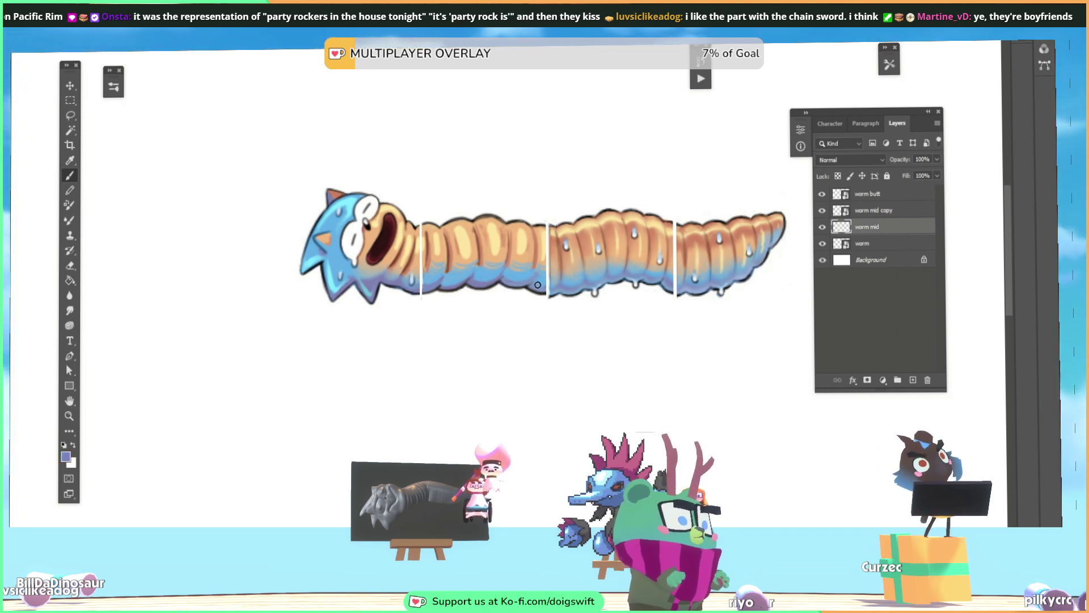
pyautogui.press('ctrl')
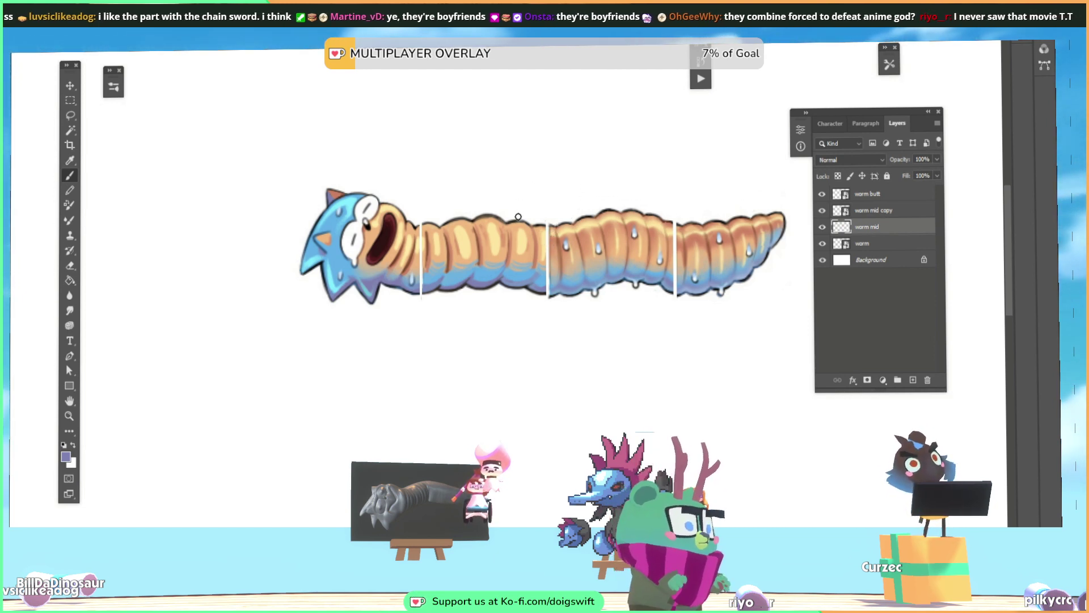
# Refine the first middle segment's ring highlights and the rings' lower ends with sampled yellow, tan, blue and salmon
pyautogui.hscroll(-2, 539, 204)
pyautogui.scroll(1, 539, 204)
pyautogui.keyDown('alt'); pyautogui.click(521, 238); pyautogui.keyUp('alt')
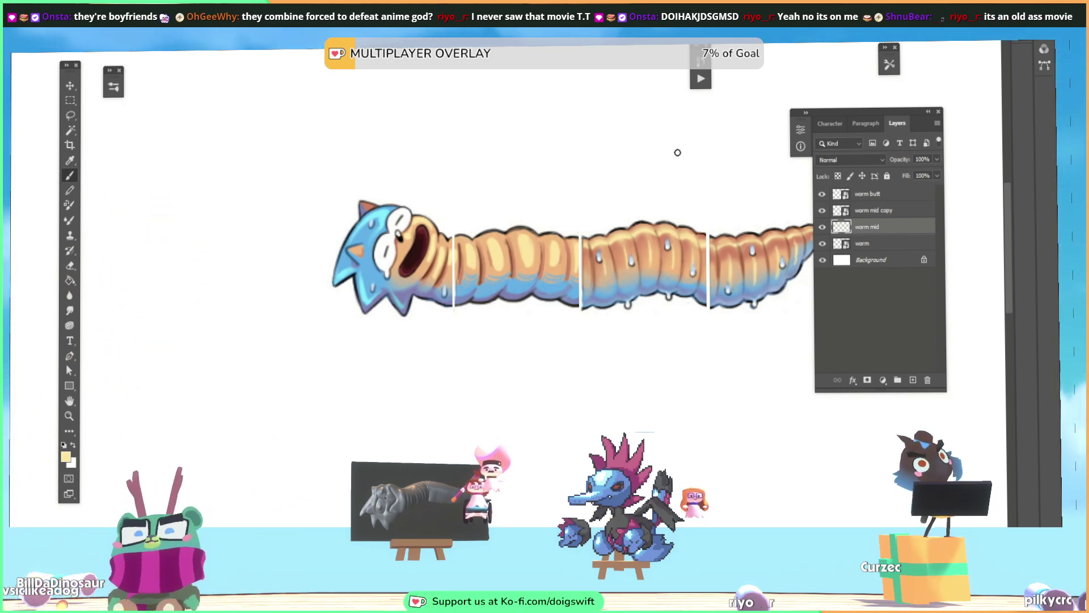
pyautogui.keyDown('alt'); pyautogui.click(562, 191); pyautogui.keyUp('alt')
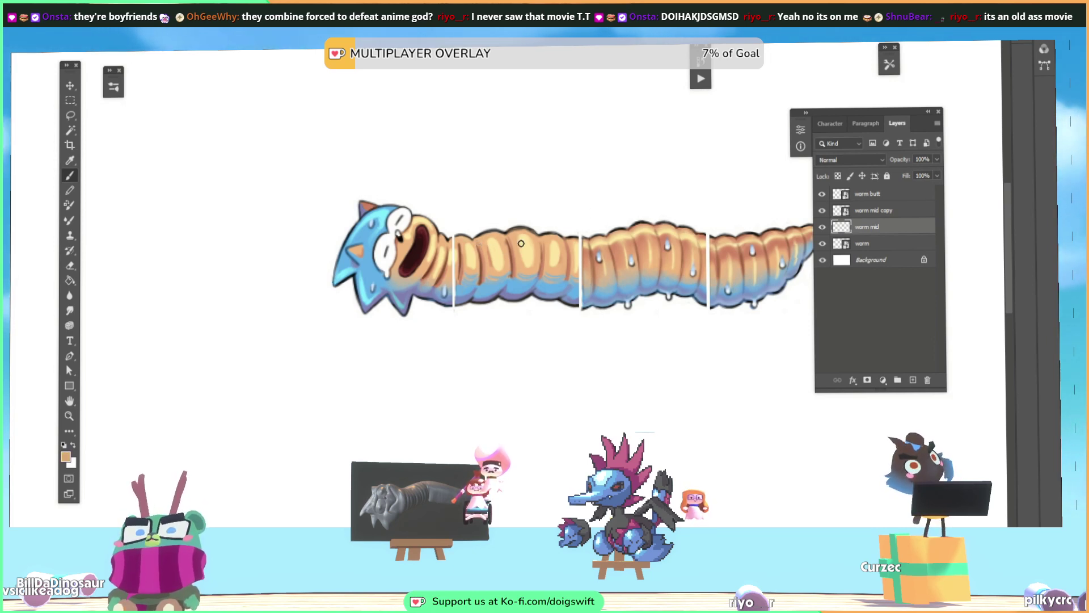
pyautogui.keyDown('alt'); pyautogui.click(716, 256); pyautogui.keyUp('alt')
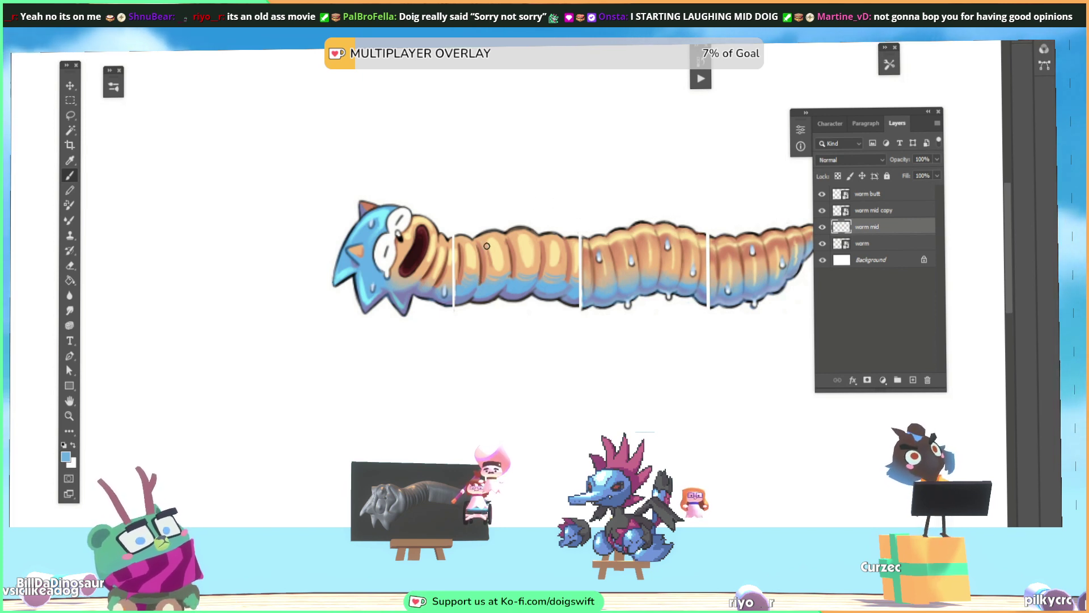
pyautogui.press('alt')
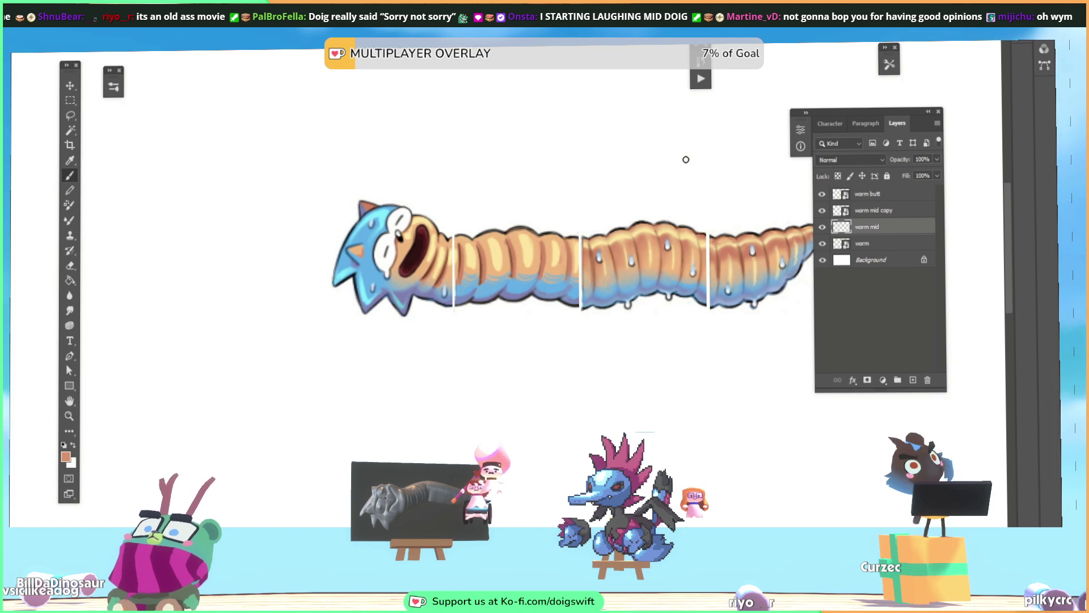
# Lasso the blue bumps along the first middle segment's underside, nudge them slightly up and toward the tail, and deselect
pyautogui.press('l')
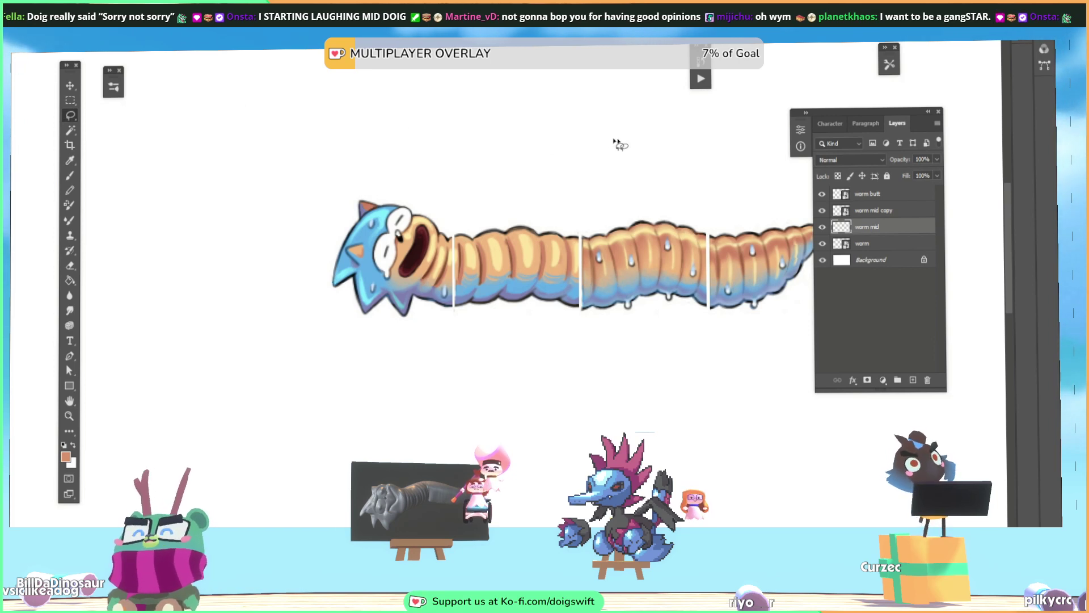
pyautogui.moveTo(543, 285)
pyautogui.mouseDown()
pyautogui.moveTo(470, 309)
pyautogui.moveTo(496, 281)
pyautogui.moveTo(536, 277)
pyautogui.mouseUp()
pyautogui.click(70, 85)
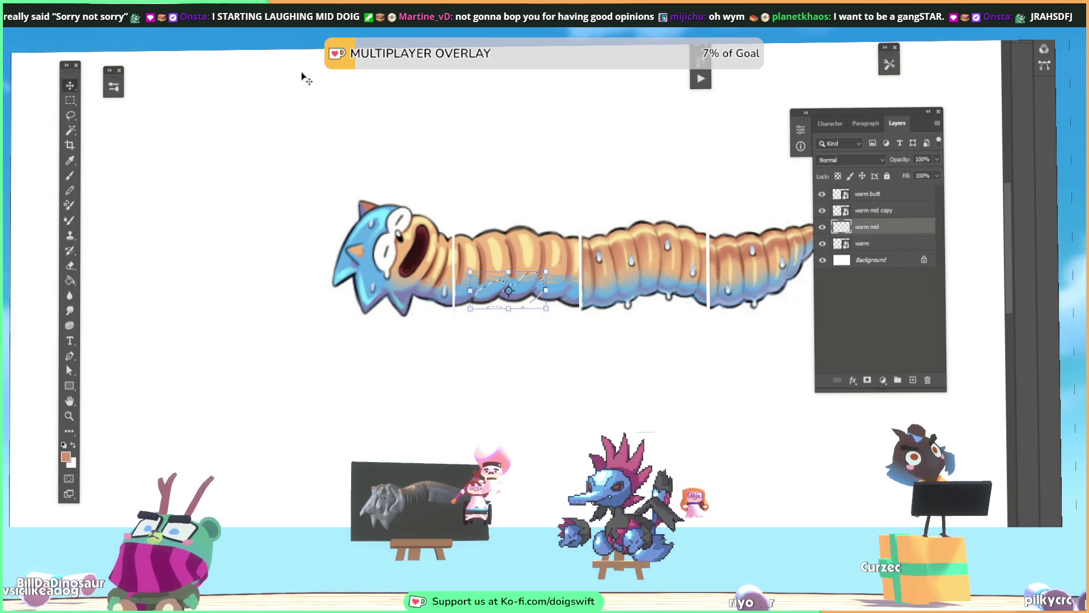
pyautogui.press('Up')
pyautogui.press('Up')
pyautogui.press('Up')
pyautogui.press('Up')
pyautogui.press('Right')
pyautogui.press('Right')
pyautogui.press('Right')
pyautogui.press('Right')
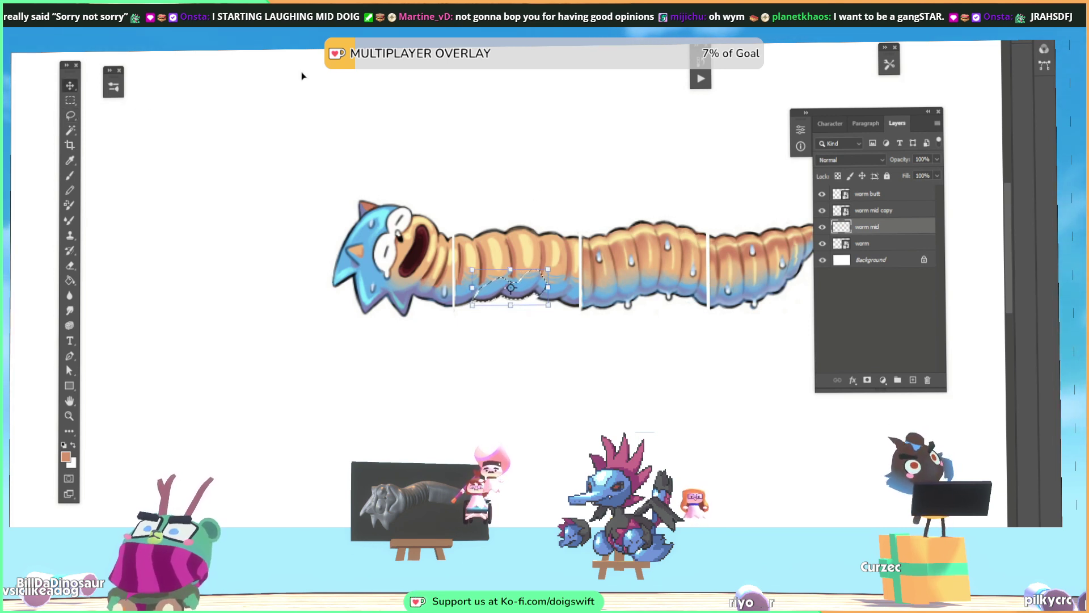
pyautogui.press('Up')
pyautogui.hotkey('ctrl', 'd')
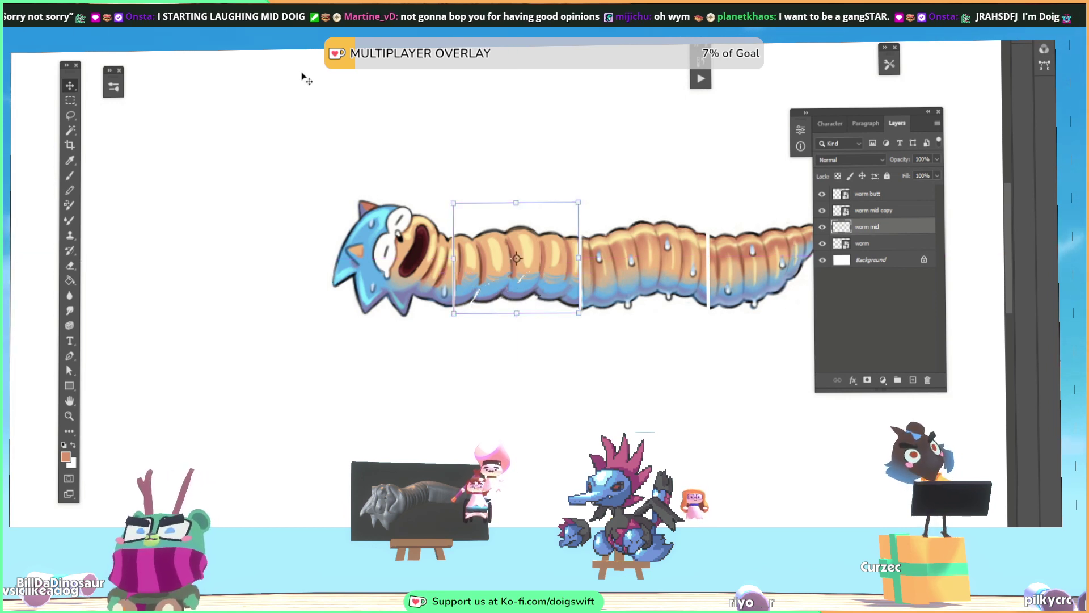
# Lasso the upper end of the first middle segment's rings nearest the second segment, skew it about 4.9° toward the head, and deselect
pyautogui.press('l')
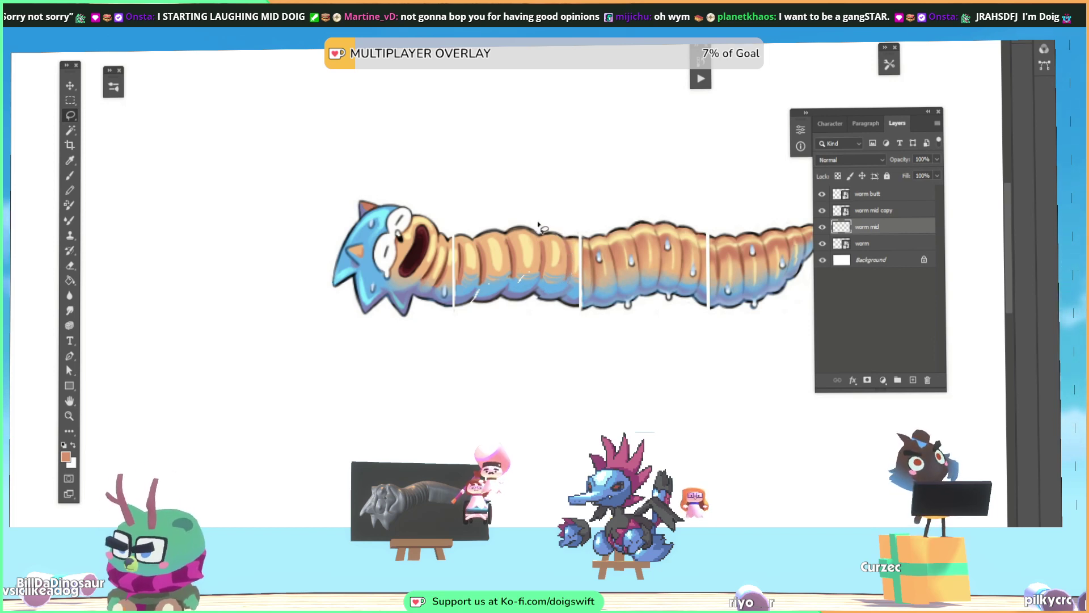
pyautogui.moveTo(524, 224)
pyautogui.mouseDown()
pyautogui.moveTo(534, 255)
pyautogui.moveTo(560, 262)
pyautogui.moveTo(574, 237)
pyautogui.mouseUp()
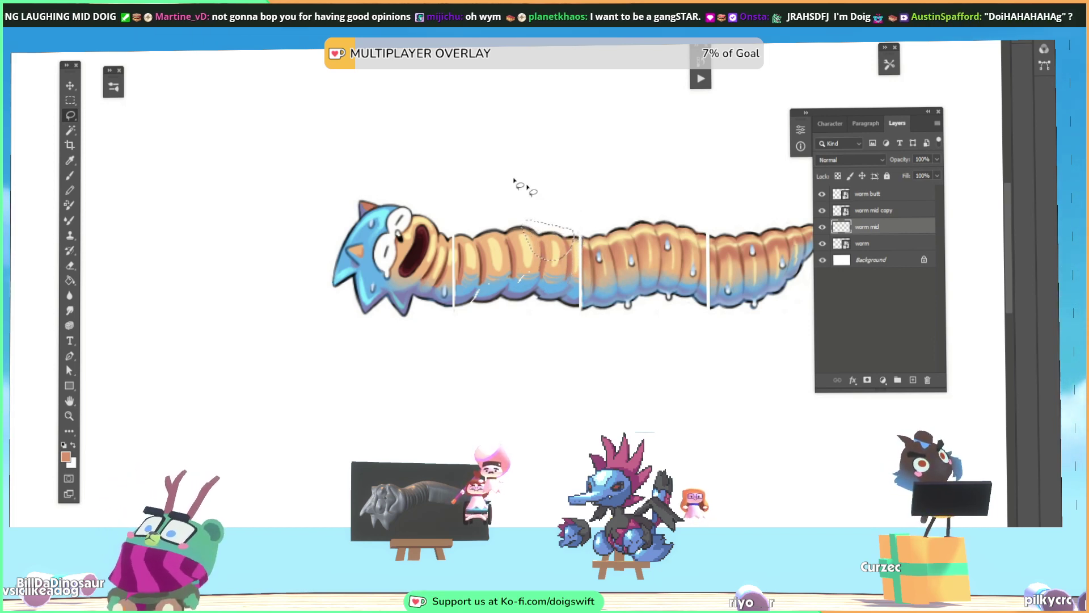
pyautogui.click(71, 86)
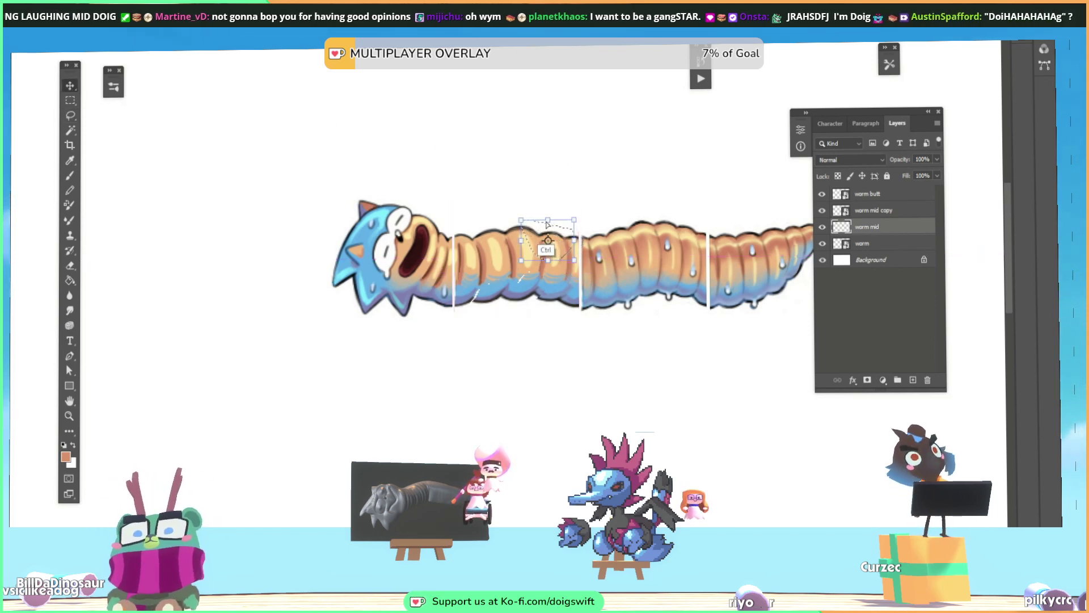
pyautogui.moveTo(559, 210); pyautogui.dragTo(546, 223)
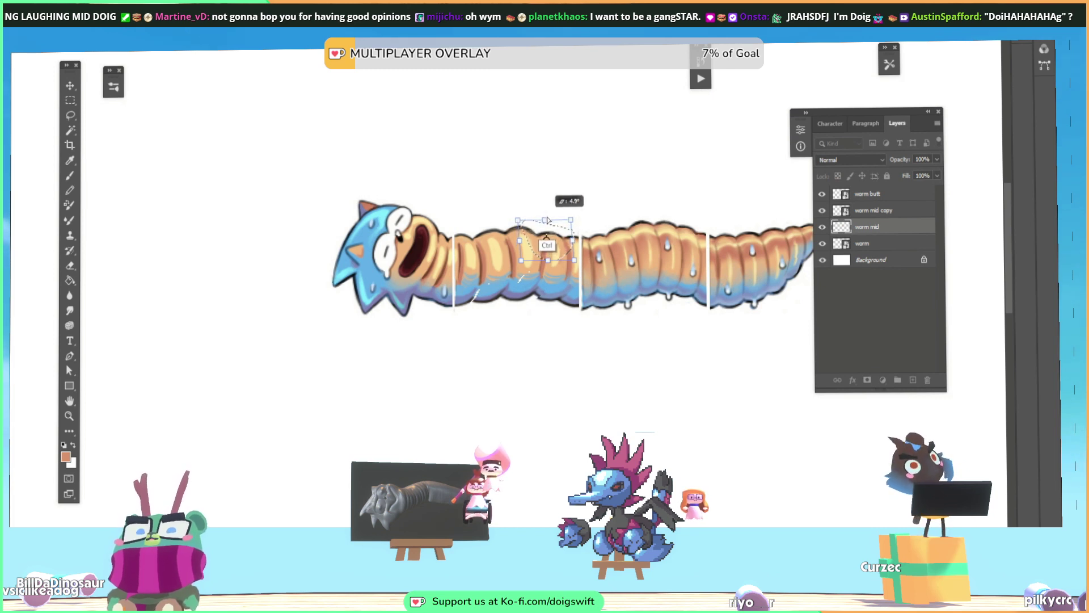
pyautogui.press('Return')
pyautogui.hotkey('ctrl', 'd')
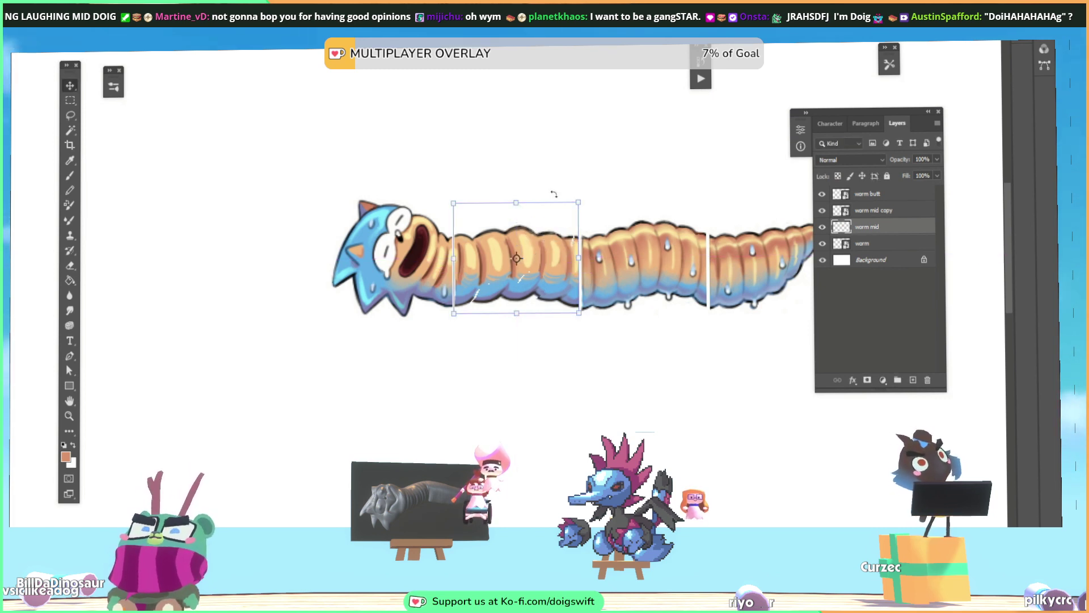
# Lasso the upper edge of the first middle segment's central rings, shift it slightly toward the head, and deselect
pyautogui.click(70, 117)
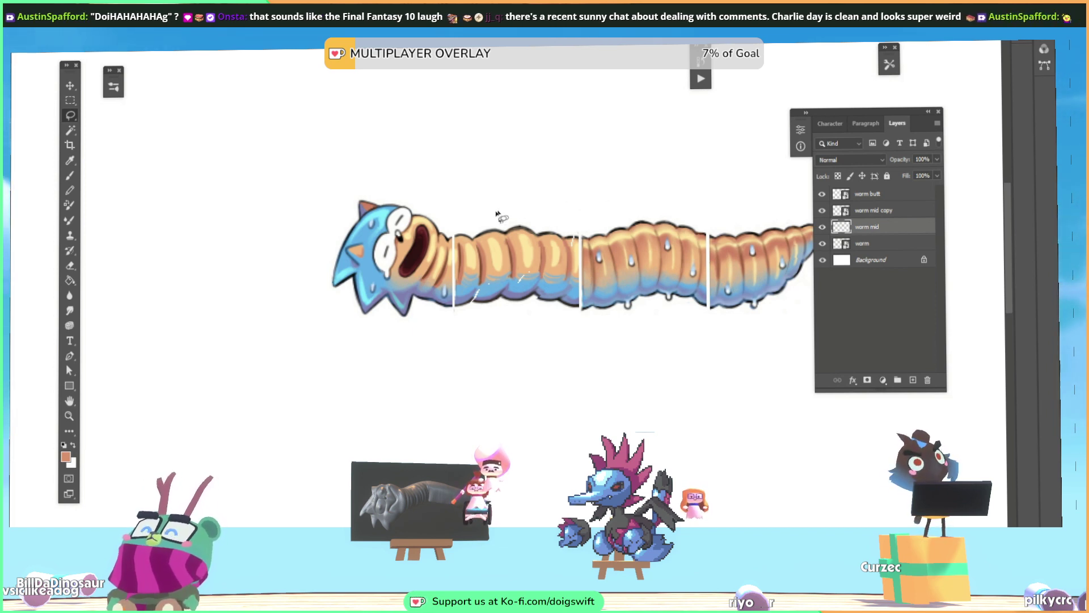
pyautogui.moveTo(505, 253); pyautogui.dragTo(565, 250)
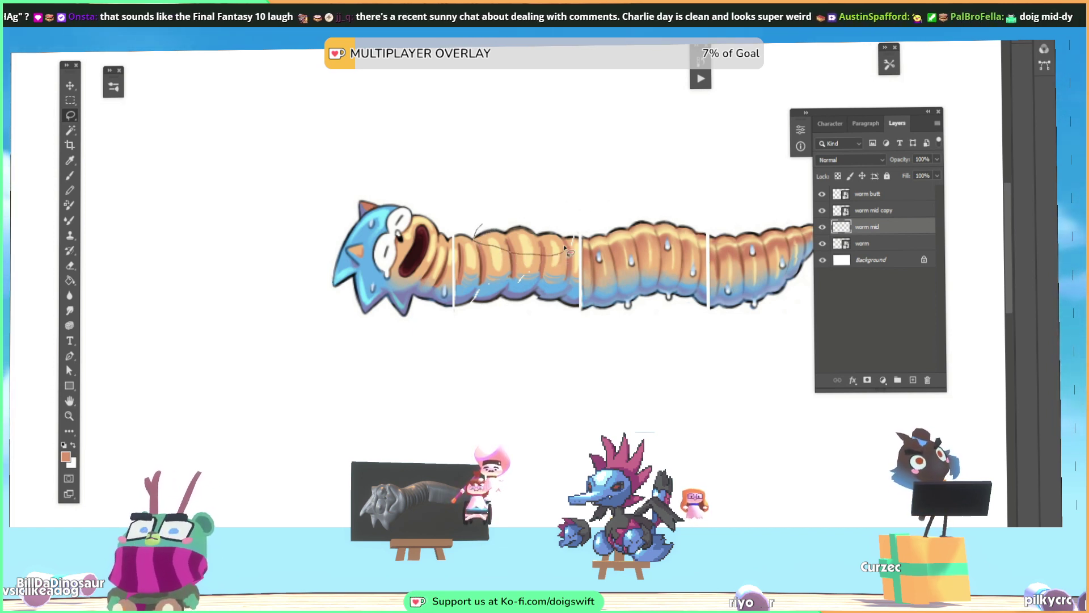
pyautogui.click(70, 87)
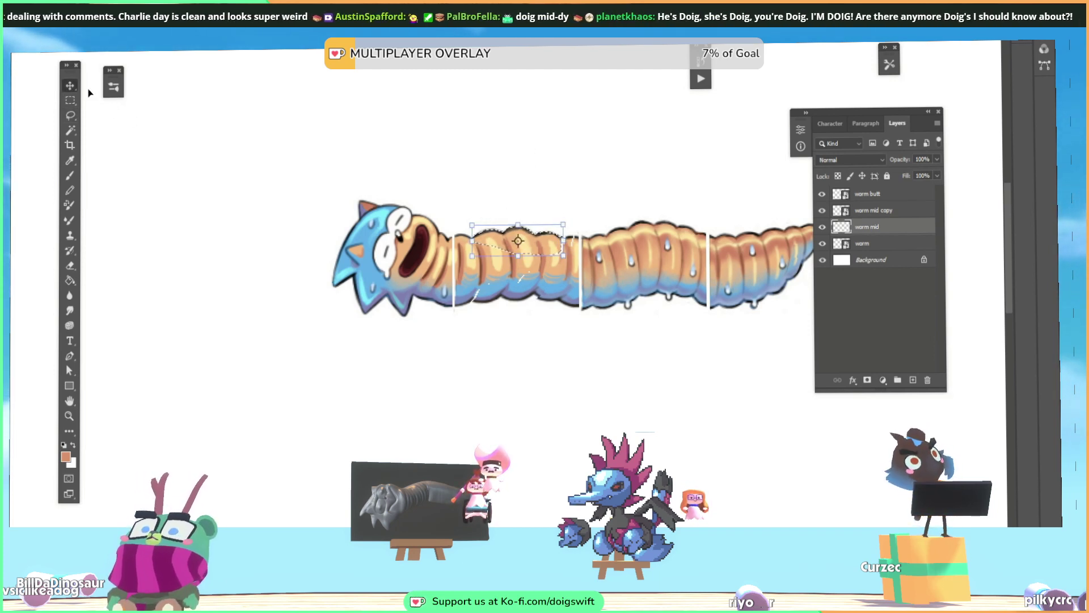
pyautogui.hotkey('ctrl', 'd')
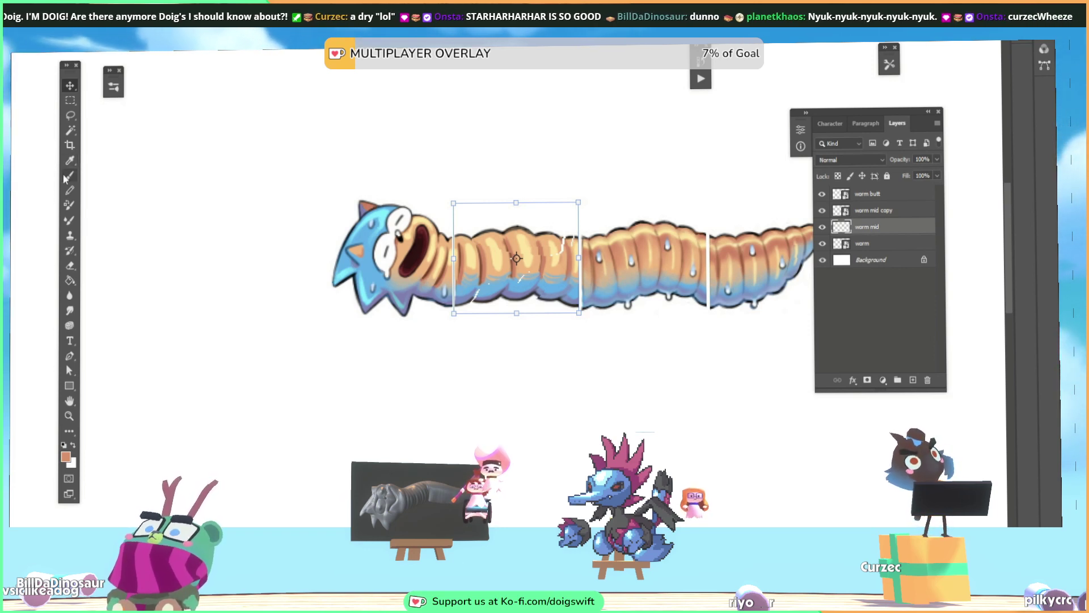
pyautogui.press('Return')
# Repaint the upper outline beside the second segment in a sampled dark tone and fill the white gap in the ring with sampled peach
pyautogui.press('b')
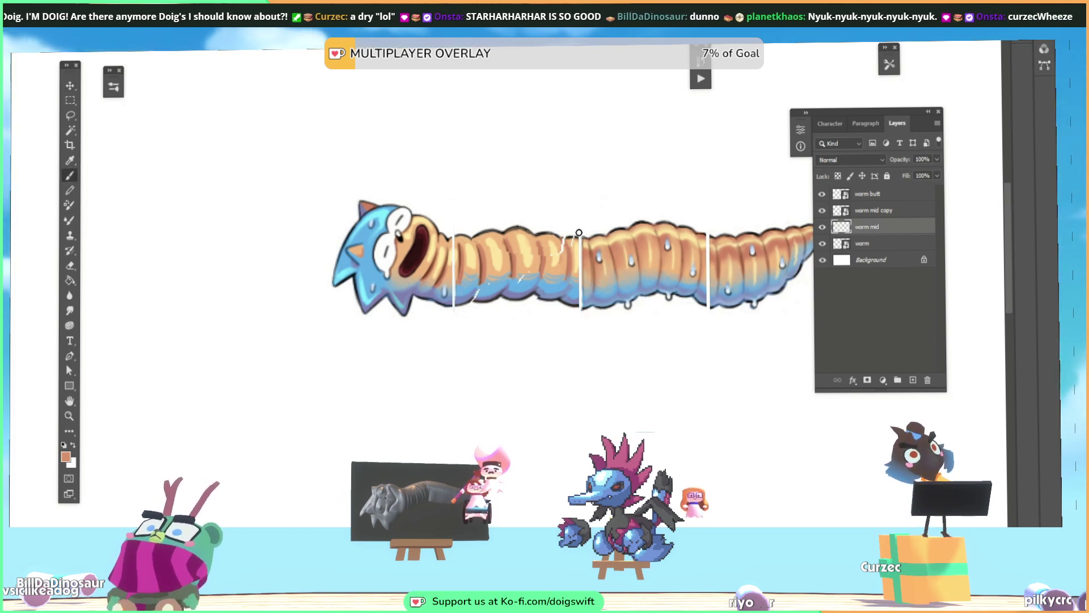
pyautogui.press('alt')
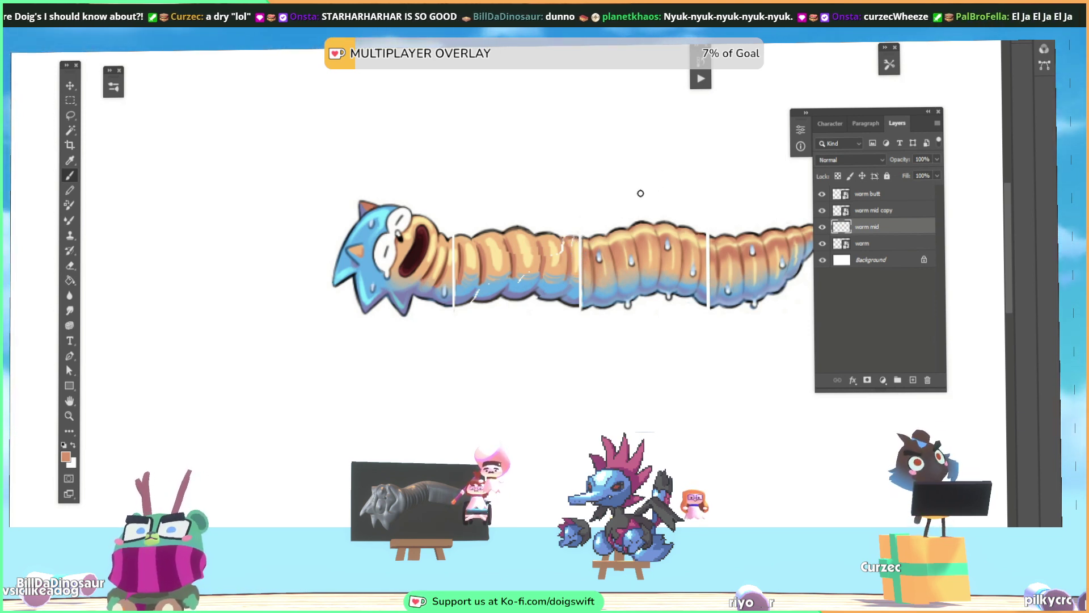
pyautogui.press('alt')
pyautogui.keyDown('alt'); pyautogui.click(525, 226); pyautogui.keyUp('alt')
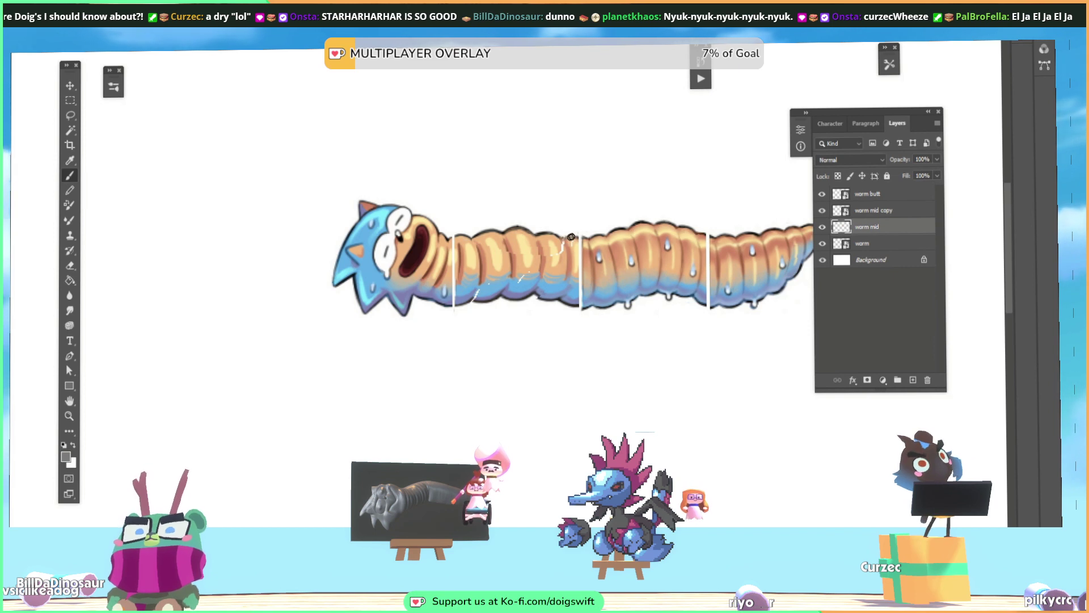
pyautogui.press('ctrl')
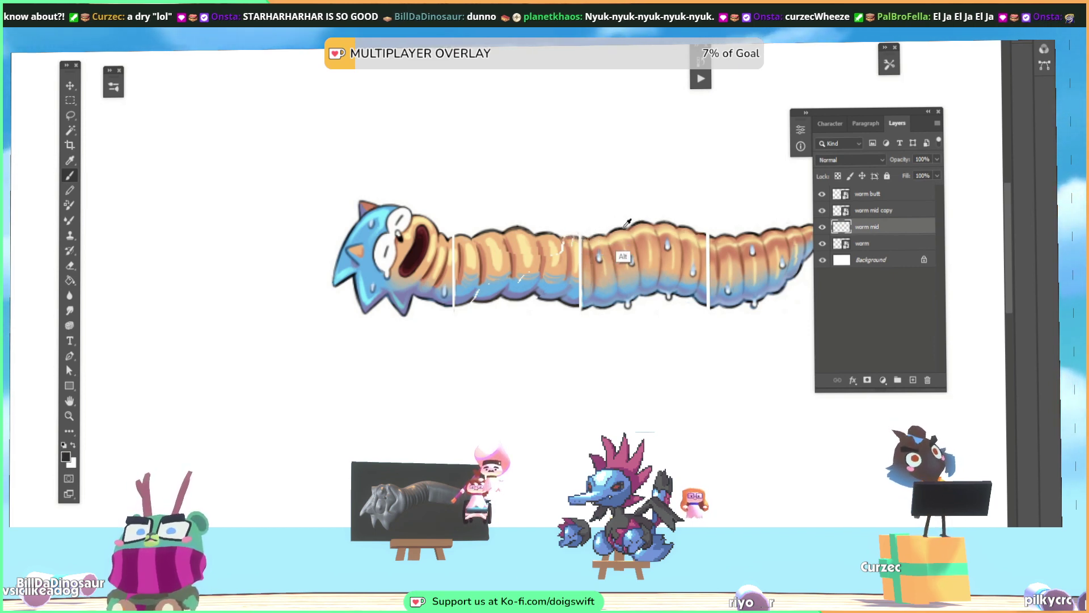
pyautogui.keyDown('alt'); pyautogui.click(626, 225); pyautogui.keyUp('alt')
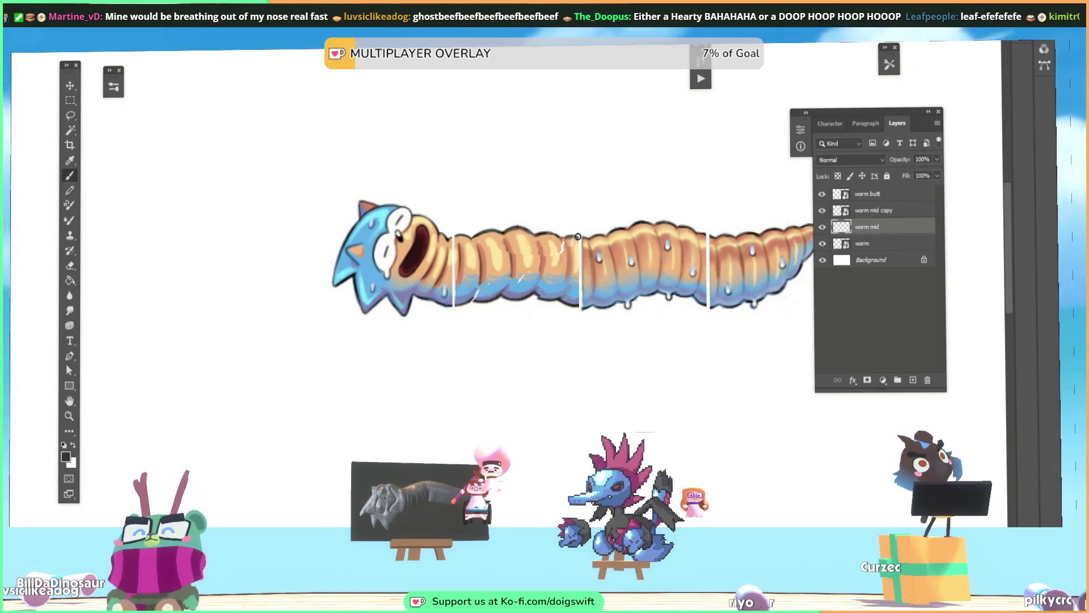
pyautogui.press('alt')
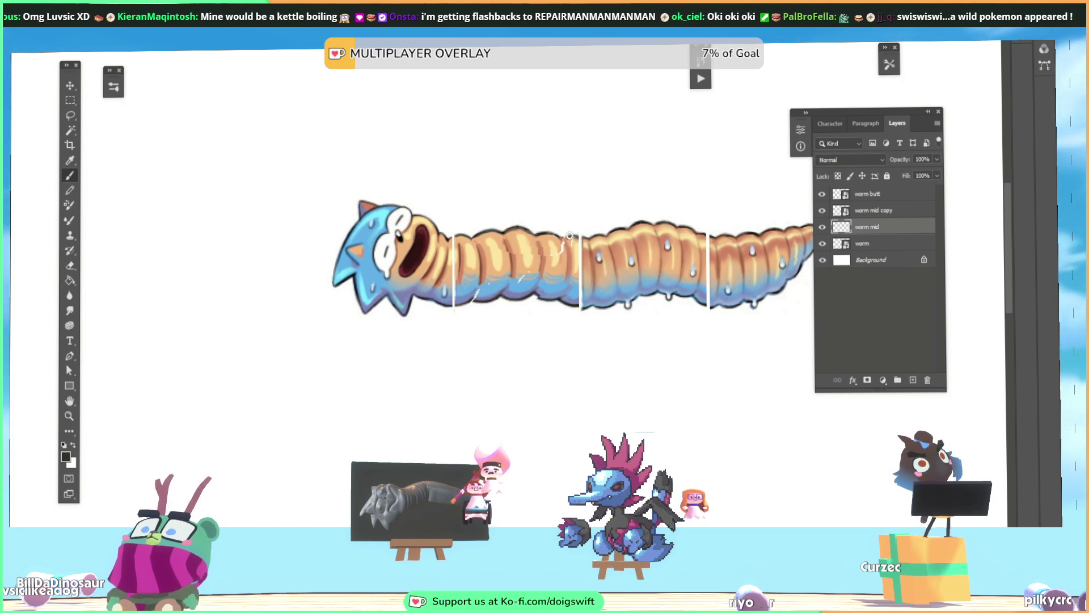
pyautogui.press('ctrl')
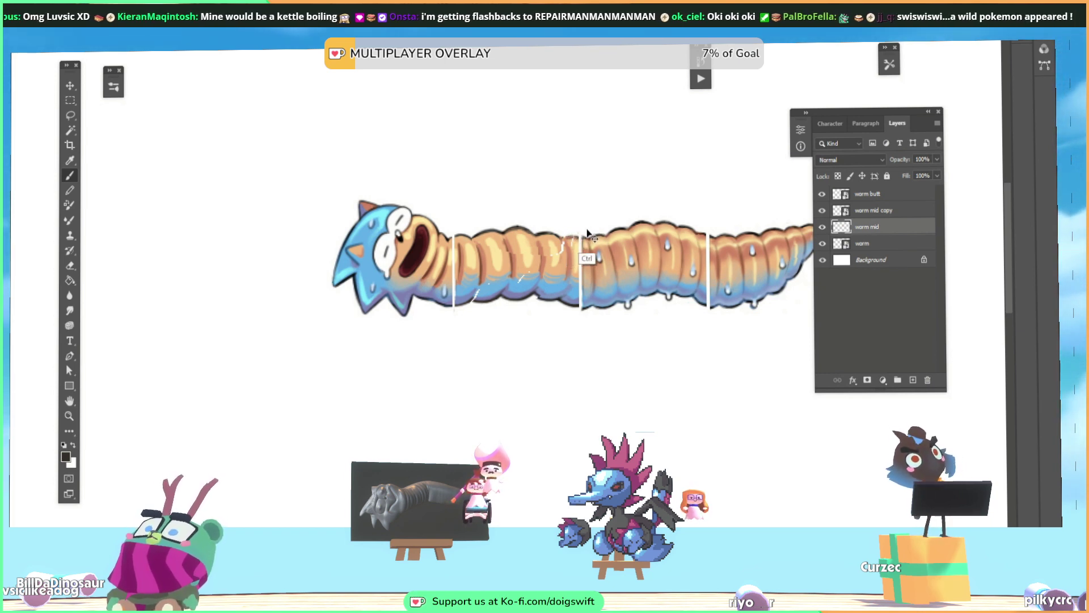
pyautogui.keyDown('alt'); pyautogui.click(562, 247); pyautogui.keyUp('alt')
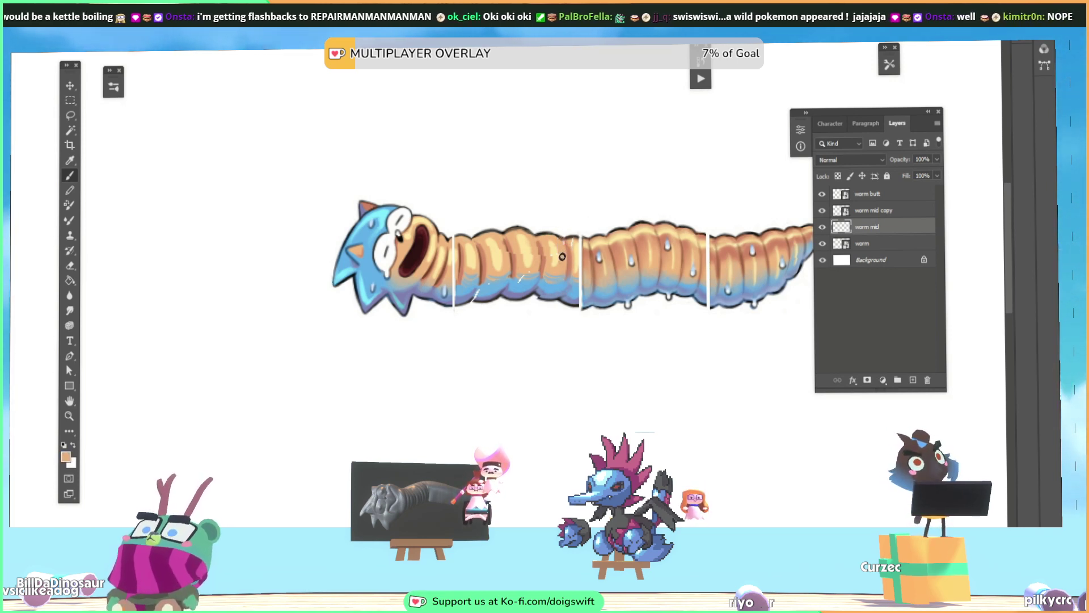
# Repaint the ring of the first middle segment nearest the second segment with sampled brown, peach, pale yellow and blue tones
pyautogui.keyDown('alt'); pyautogui.click(566, 262); pyautogui.keyUp('alt')
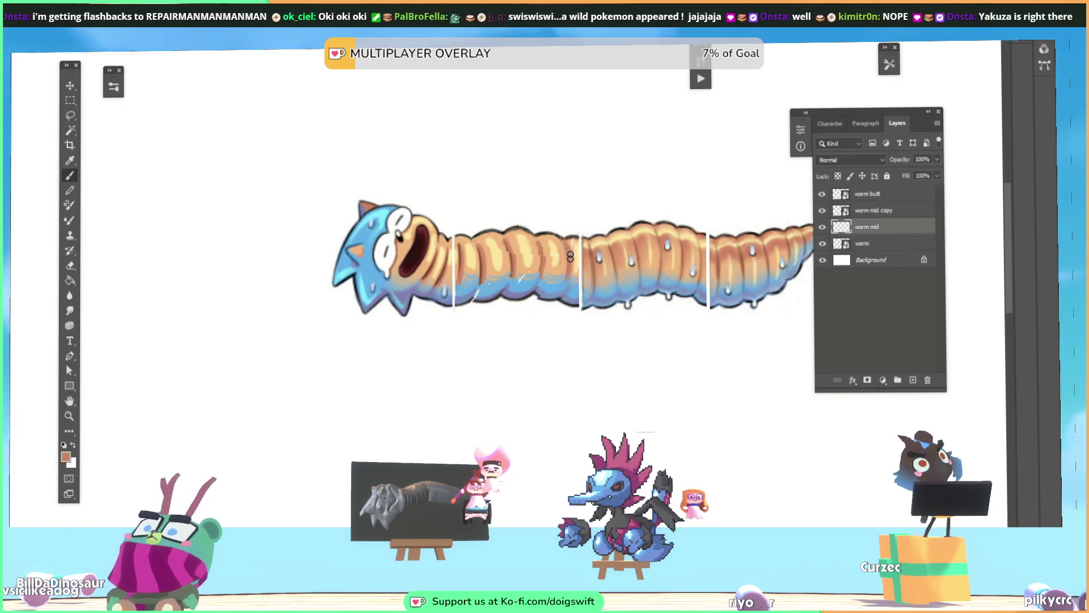
pyautogui.keyDown('alt'); pyautogui.click(589, 233); pyautogui.keyUp('alt')
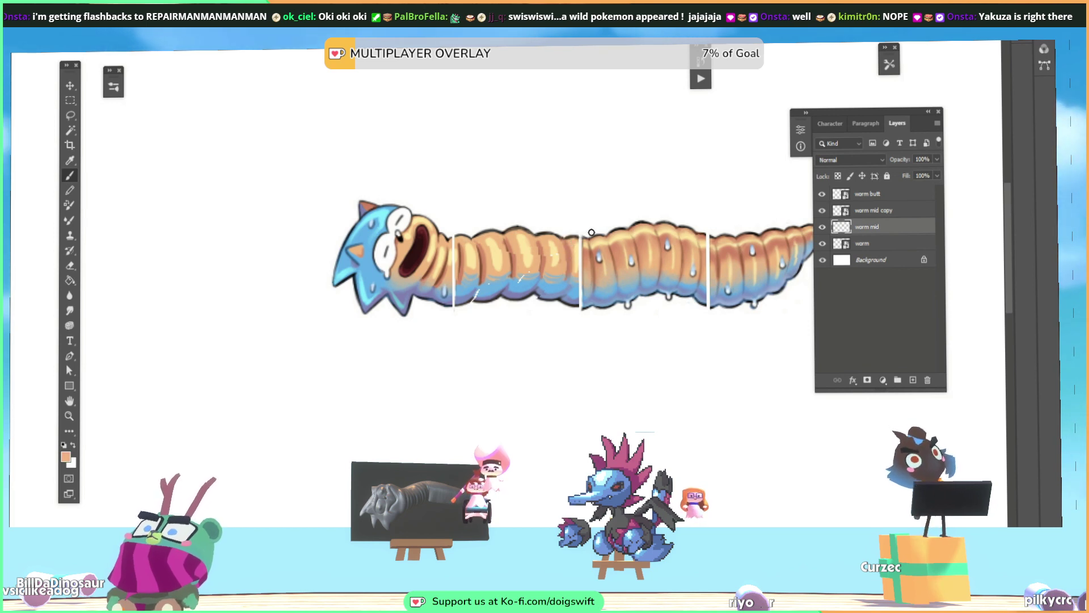
pyautogui.keyDown('alt'); pyautogui.click(555, 259); pyautogui.keyUp('alt')
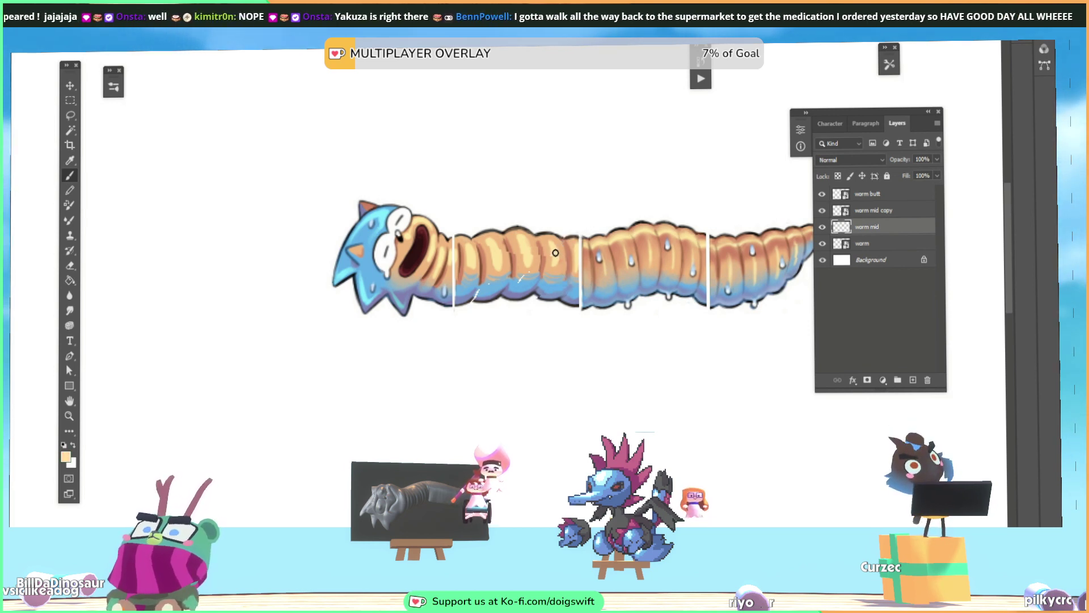
pyautogui.keyDown('alt'); pyautogui.click(547, 245); pyautogui.keyUp('alt')
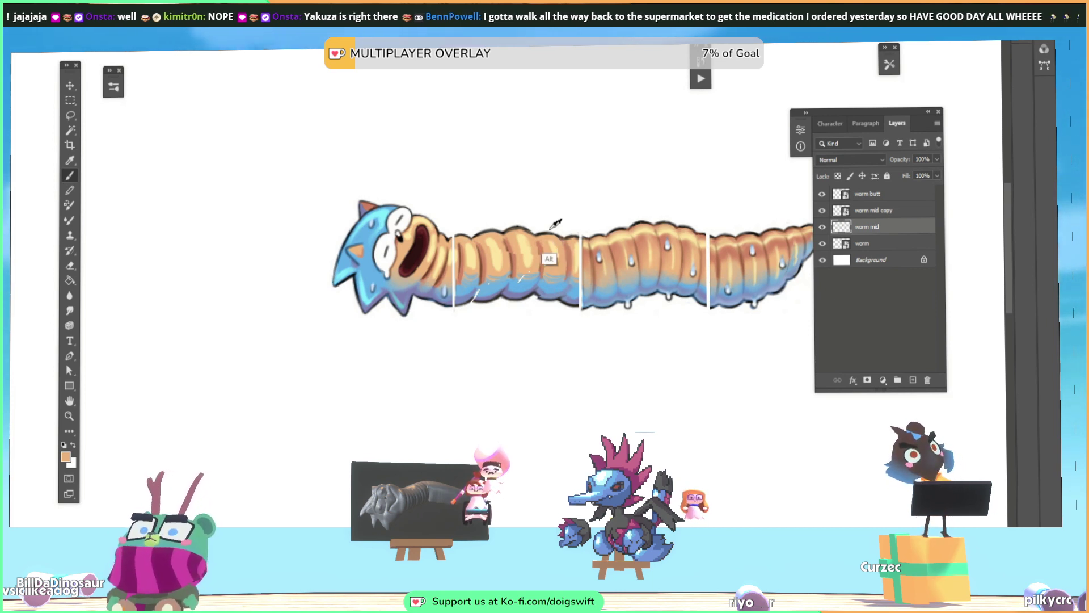
pyautogui.keyDown('alt'); pyautogui.click(545, 258); pyautogui.keyUp('alt')
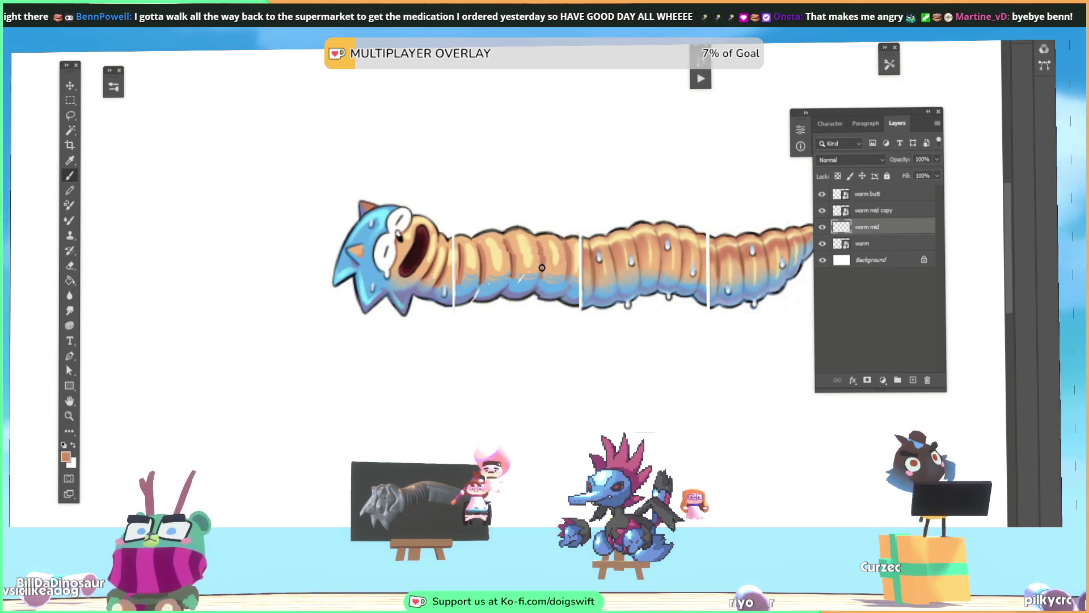
pyautogui.keyDown('alt'); pyautogui.click(546, 253); pyautogui.keyUp('alt')
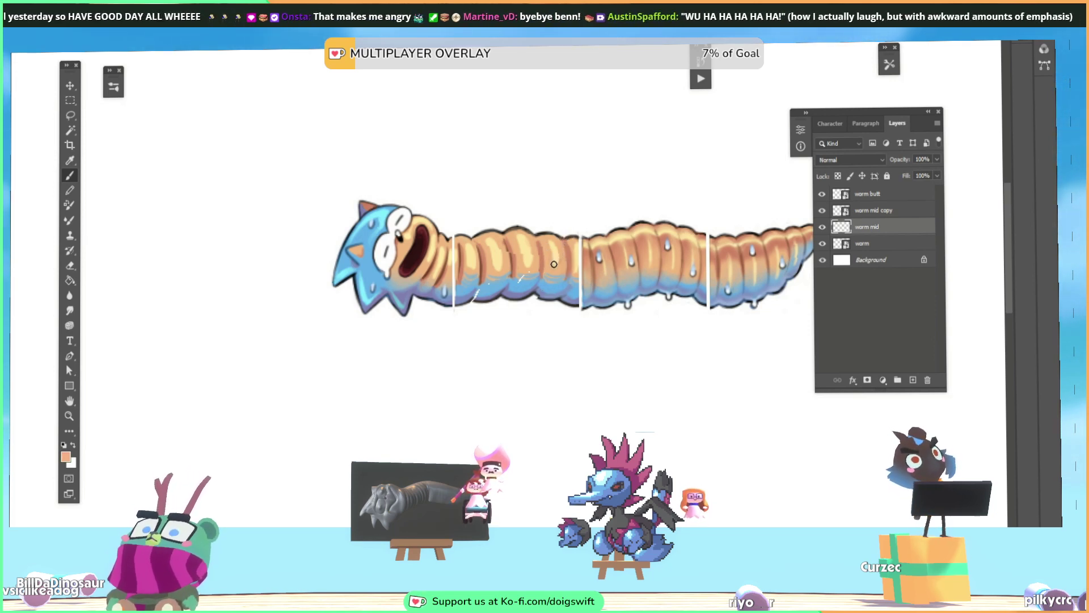
pyautogui.keyDown('alt'); pyautogui.click(542, 277); pyautogui.keyUp('alt')
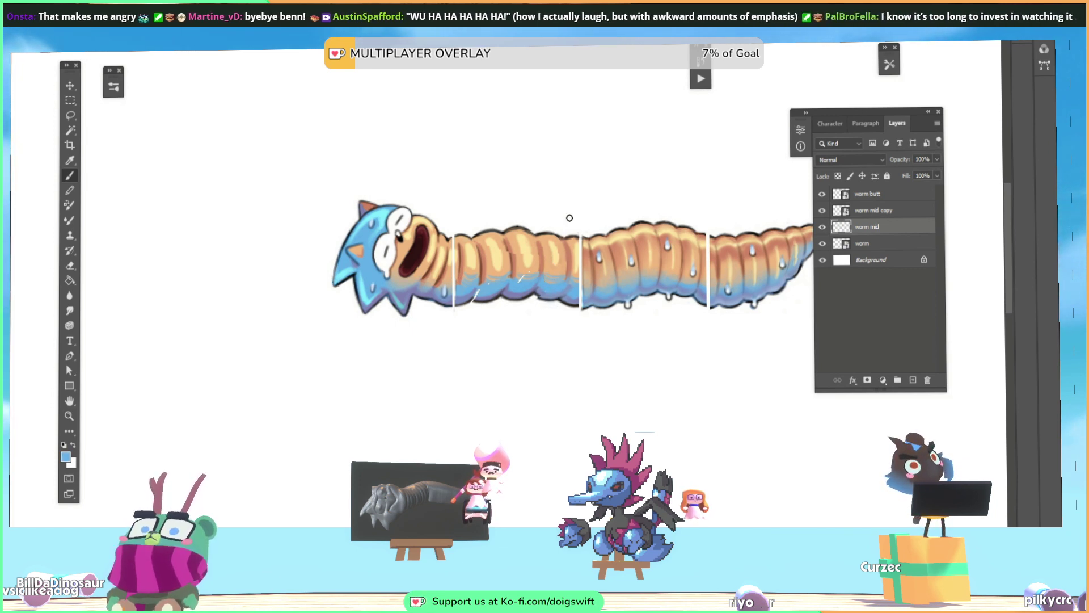
# Smooth the highlights and shading of the first middle segment's central rings with sampled pale yellow, peach and brown tones
pyautogui.keyDown('alt'); pyautogui.click(534, 256); pyautogui.keyUp('alt')
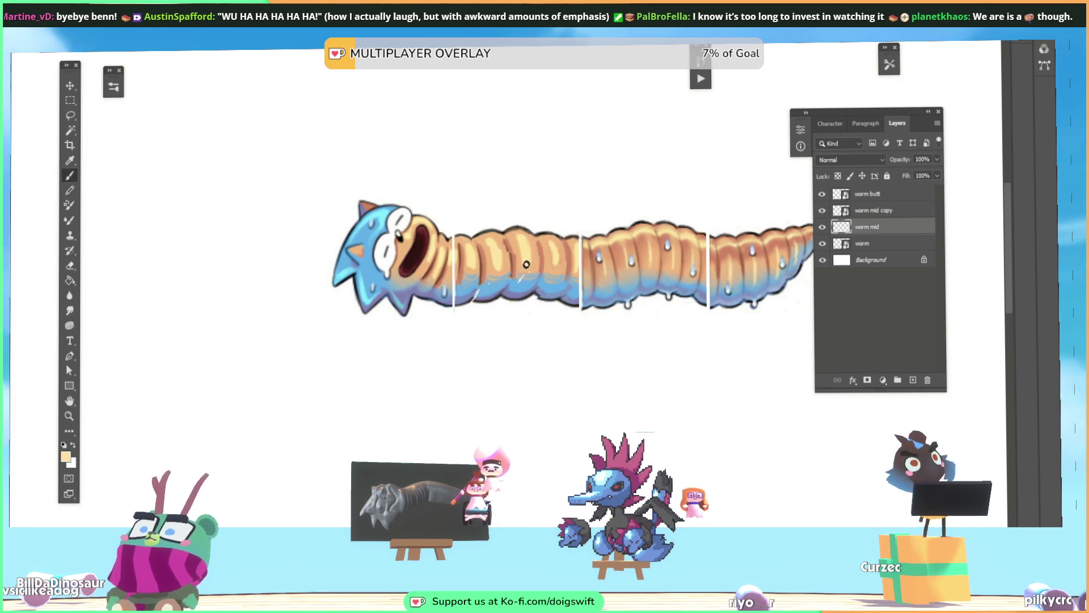
pyautogui.keyDown('alt'); pyautogui.click(531, 269); pyautogui.keyUp('alt')
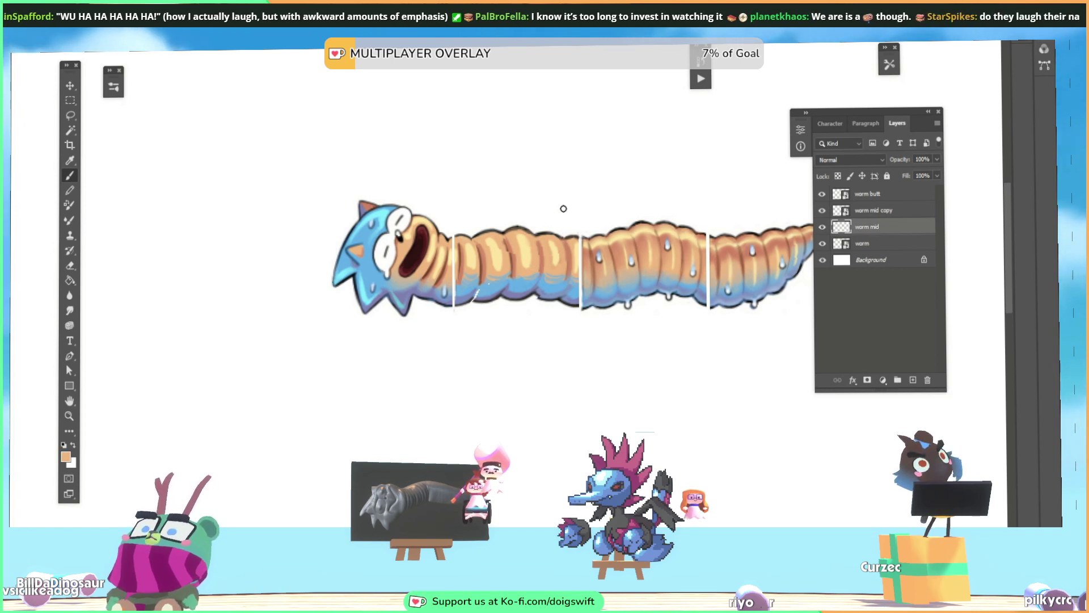
pyautogui.keyDown('alt'); pyautogui.click(513, 257); pyautogui.keyUp('alt')
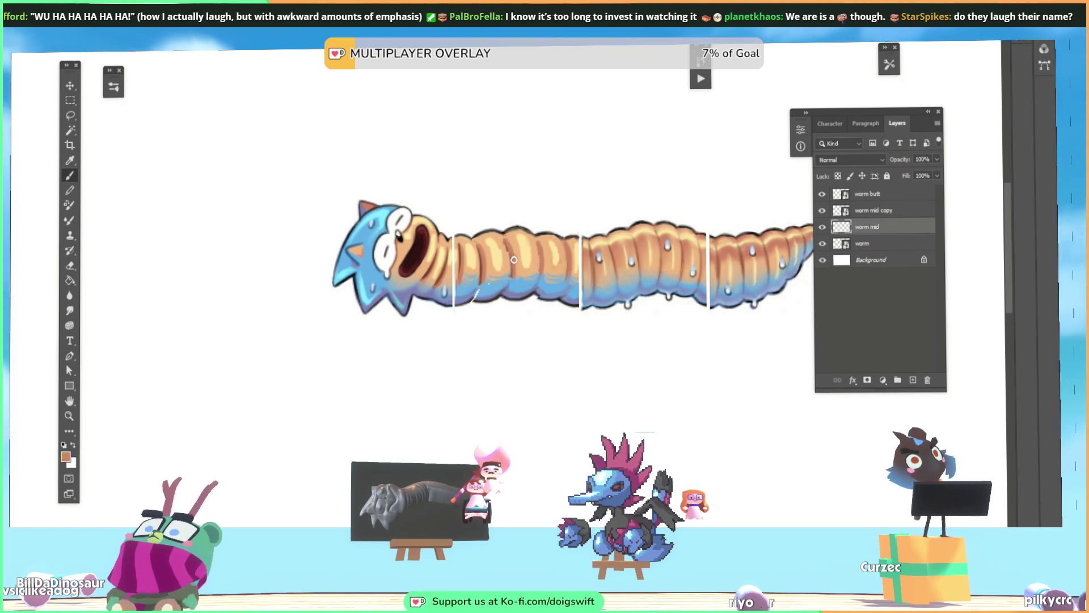
pyautogui.keyDown('alt'); pyautogui.click(509, 267); pyautogui.keyUp('alt')
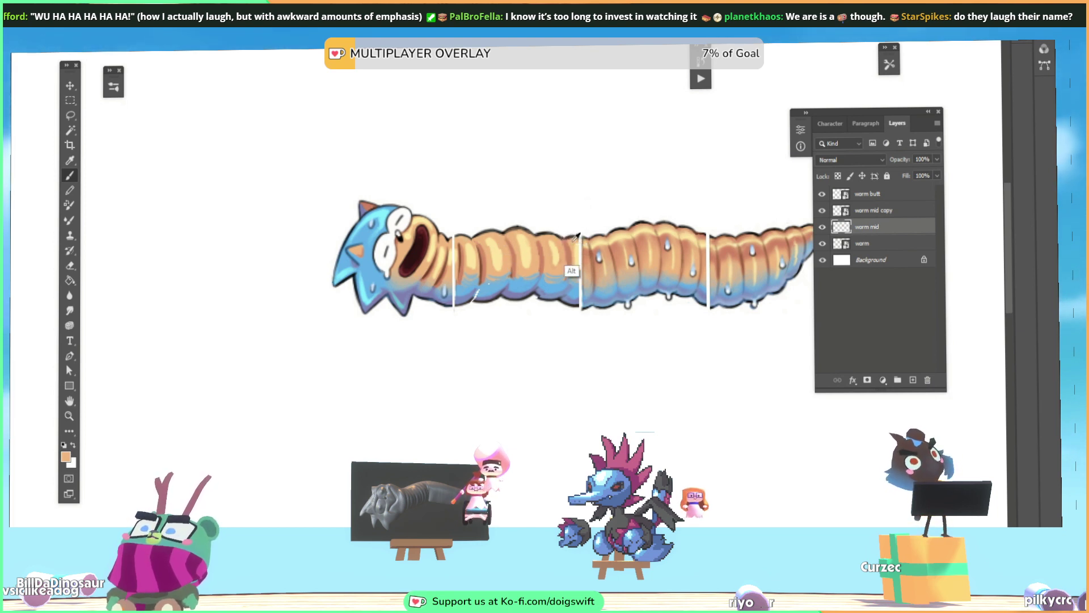
pyautogui.keyDown('alt'); pyautogui.click(511, 278); pyautogui.keyUp('alt')
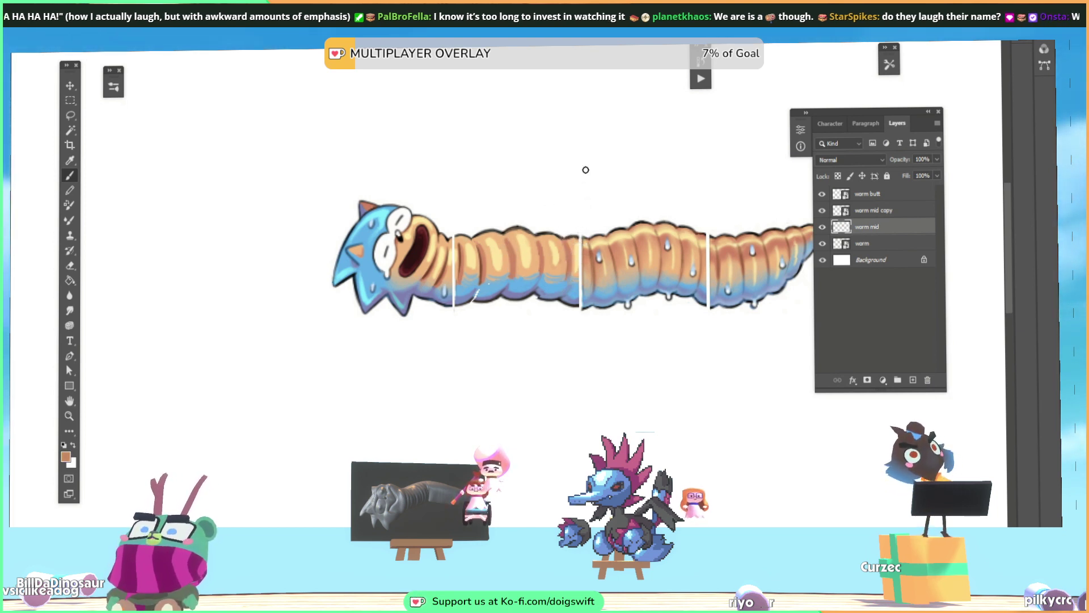
pyautogui.keyDown('alt'); pyautogui.click(514, 252); pyautogui.keyUp('alt')
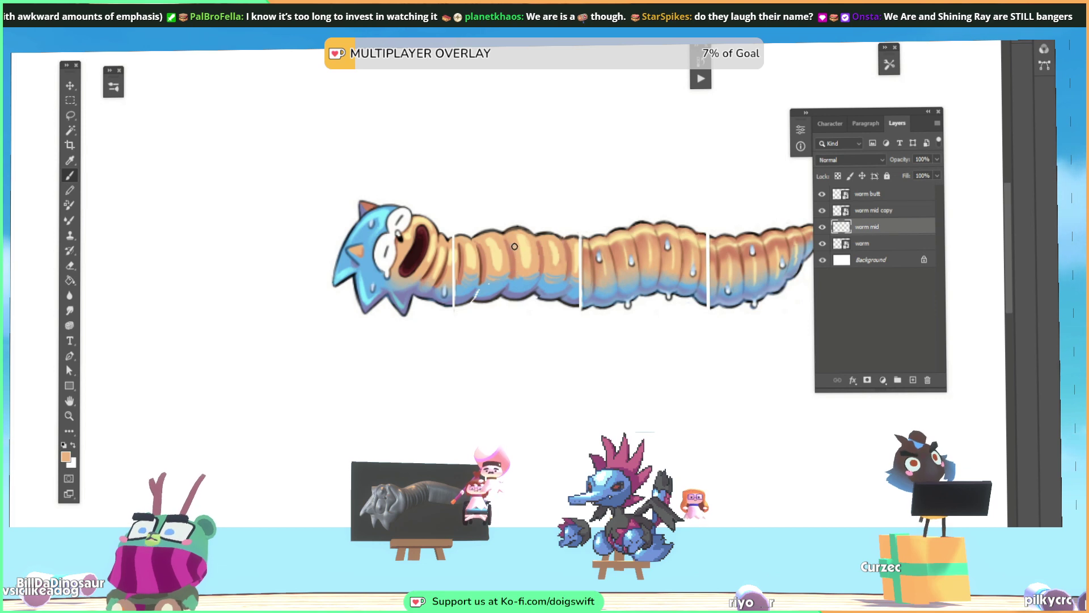
pyautogui.keyDown('alt'); pyautogui.click(513, 255); pyautogui.keyUp('alt')
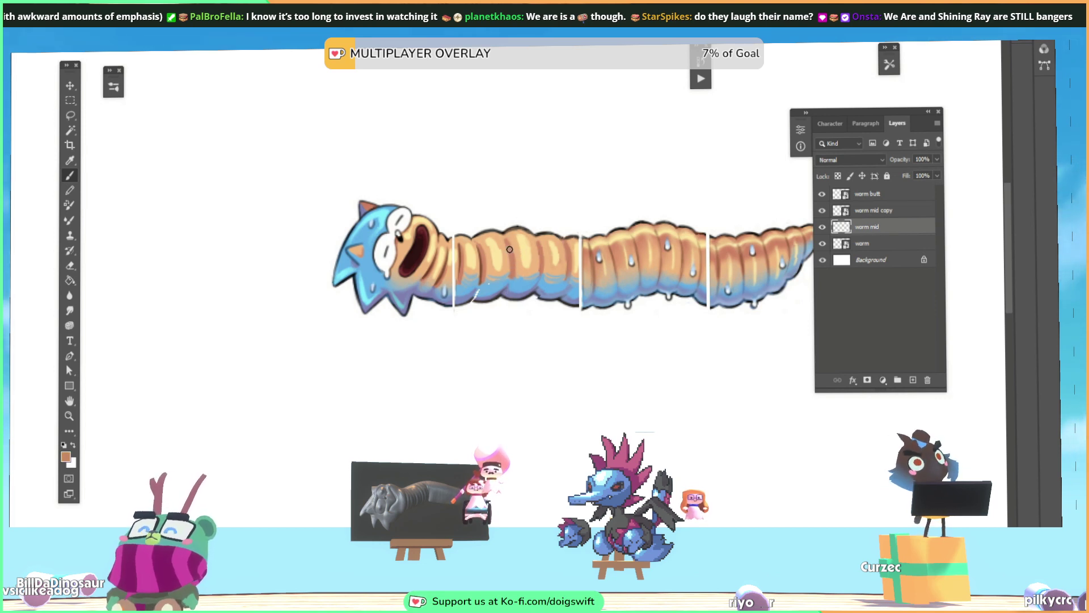
pyautogui.keyDown('alt'); pyautogui.click(504, 244); pyautogui.keyUp('alt')
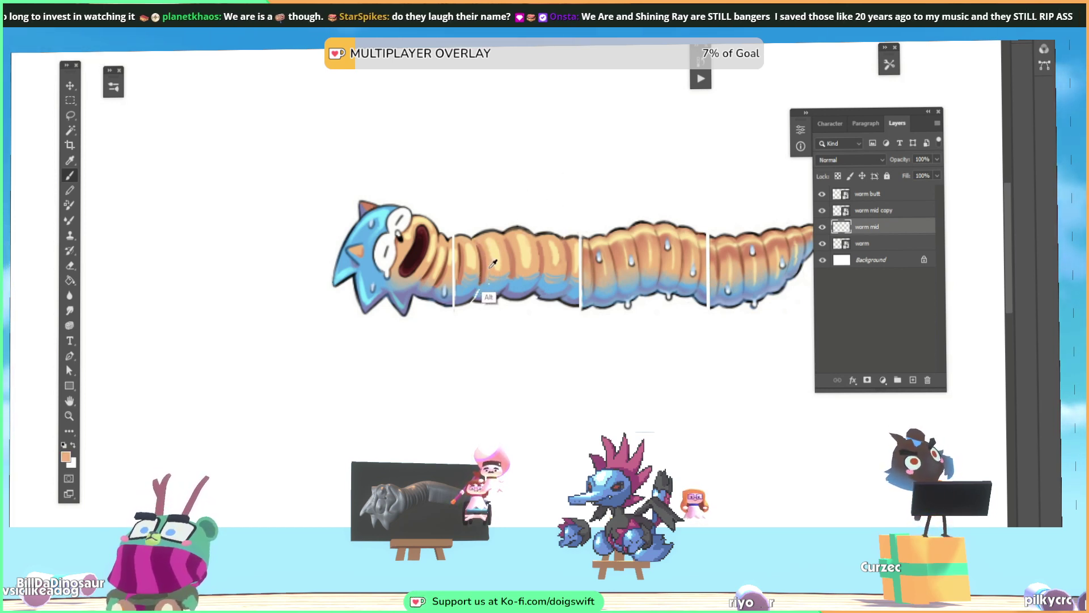
# Fill the white gaps in the first middle segment's underside near the head with sampled blue and purple, and touch up its outline in black
pyautogui.keyDown('alt'); pyautogui.click(483, 251); pyautogui.keyUp('alt')
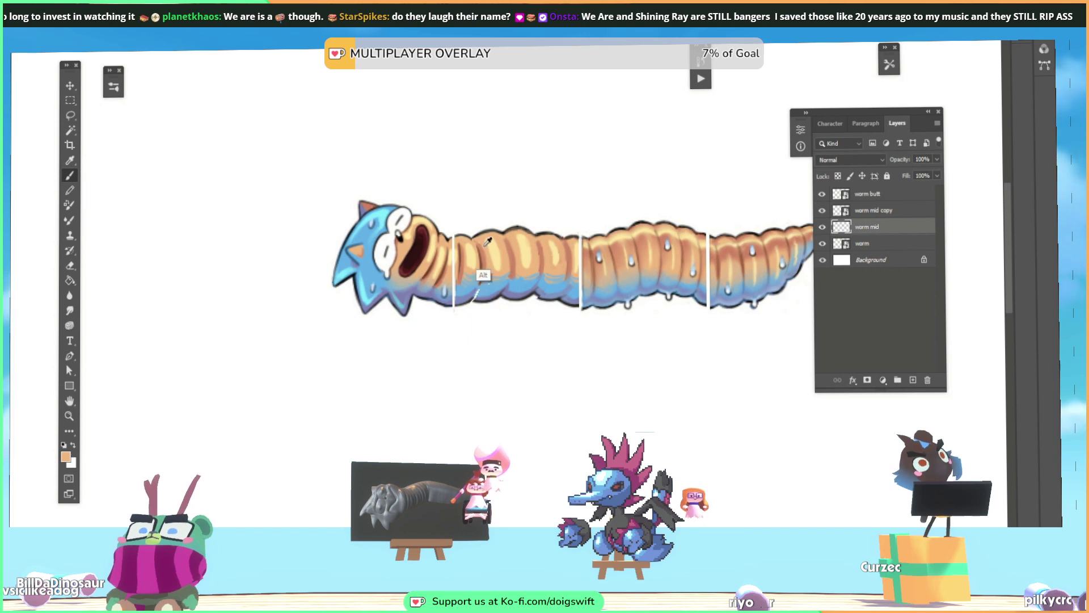
pyautogui.keyDown('alt'); pyautogui.click(492, 287); pyautogui.keyUp('alt')
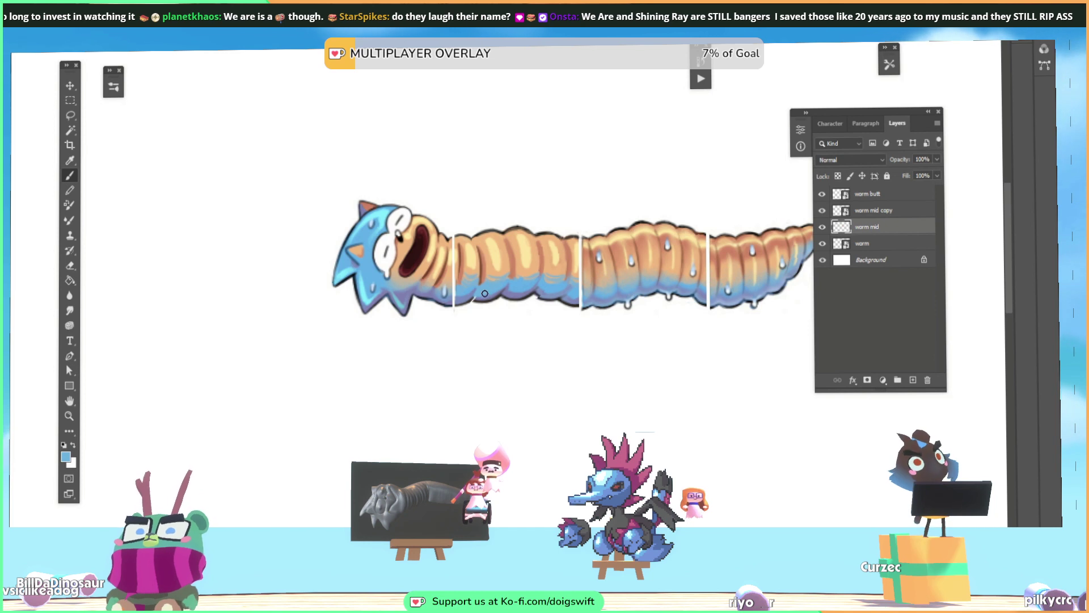
pyautogui.keyDown('alt'); pyautogui.click(485, 298); pyautogui.keyUp('alt')
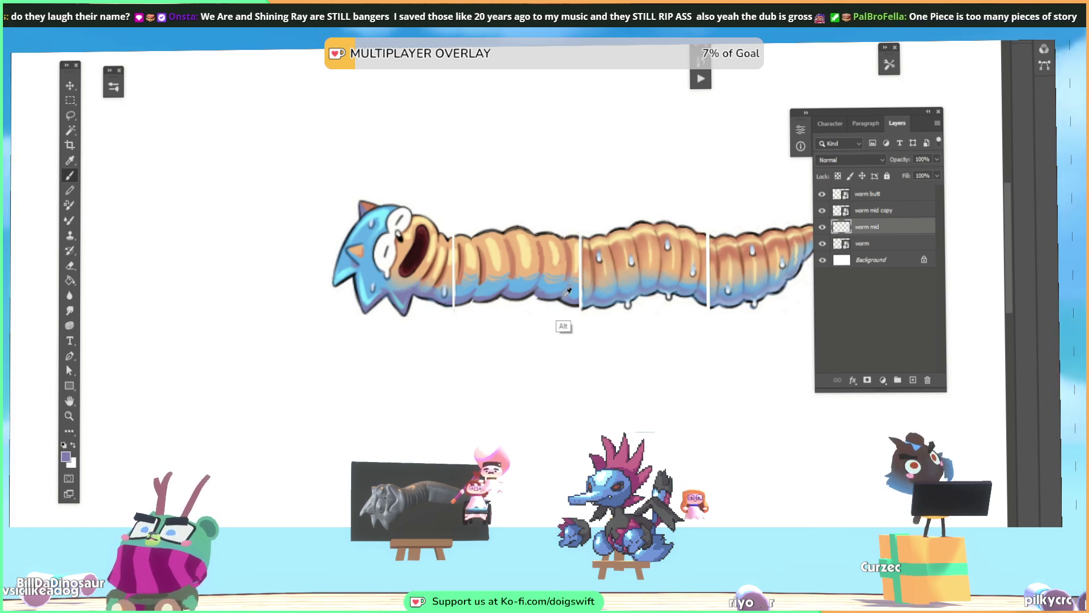
pyautogui.press('d')
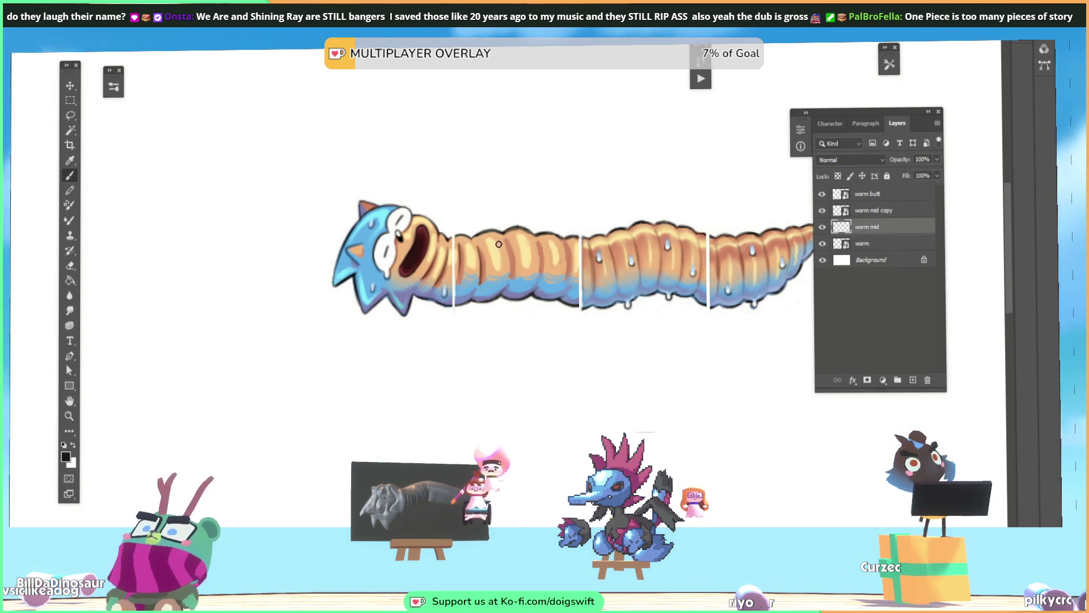
pyautogui.press('alt')
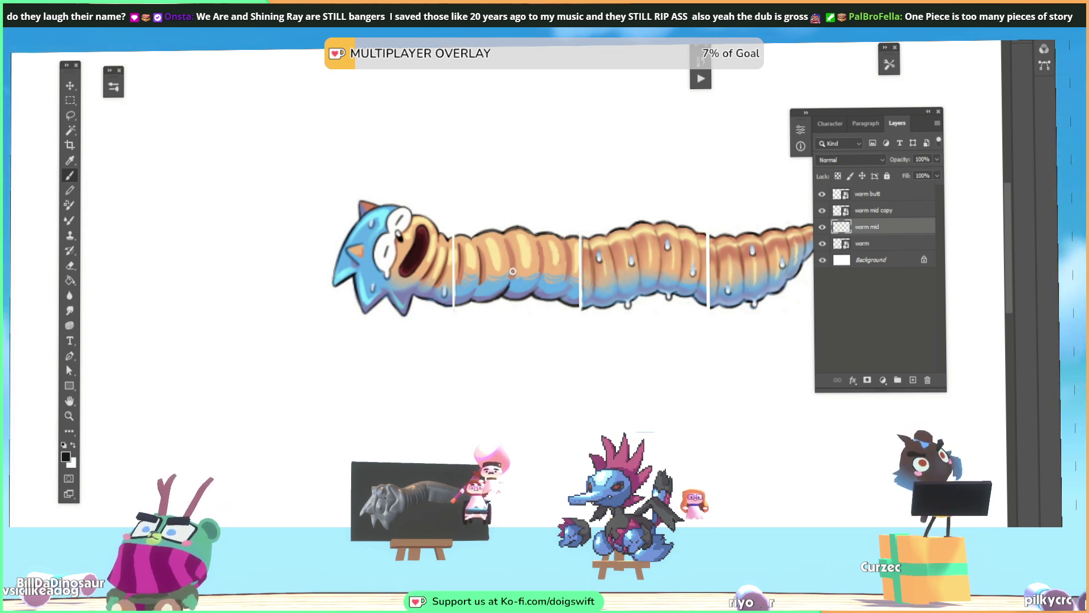
pyautogui.keyDown('alt'); pyautogui.click(490, 295); pyautogui.keyUp('alt')
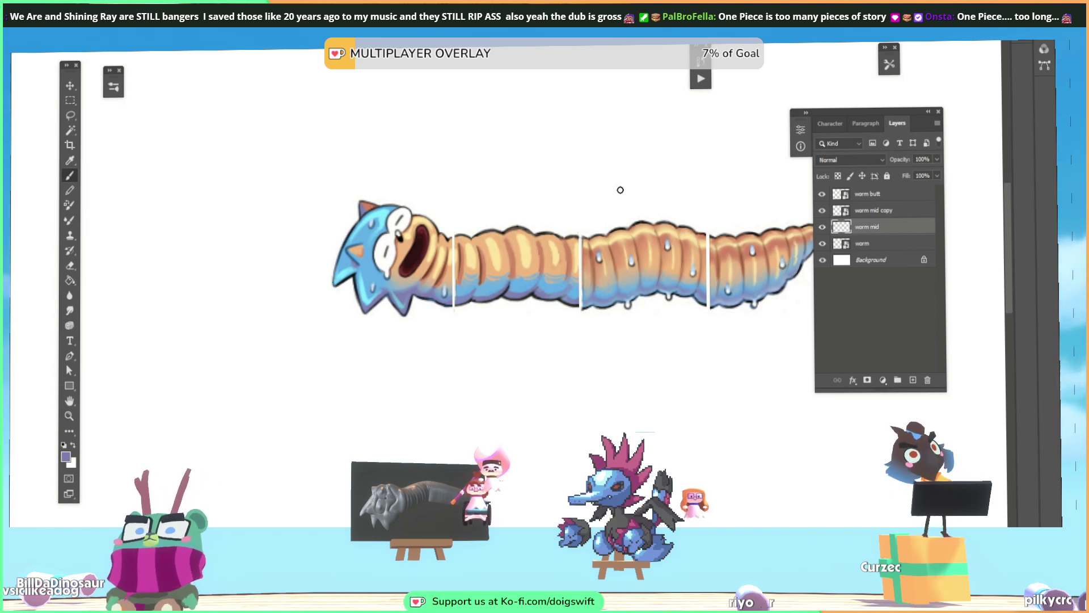
# Shade the first middle segment's ring creases near the head in sampled reddish brown, and enlarge the brush
pyautogui.keyDown('alt'); pyautogui.click(475, 243); pyautogui.keyUp('alt')
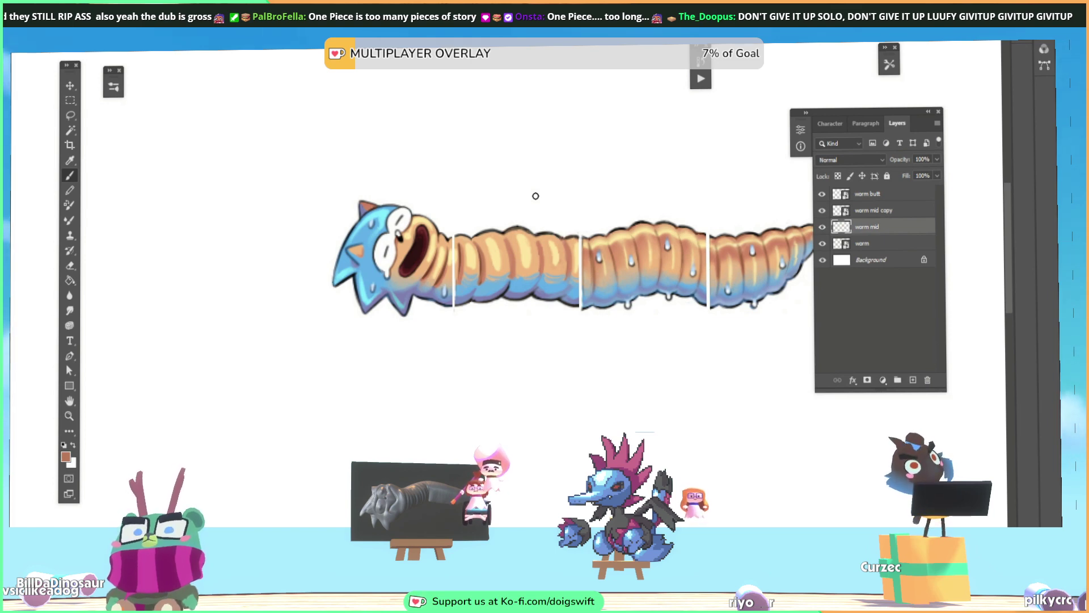
pyautogui.press(']')
pyautogui.press(']')
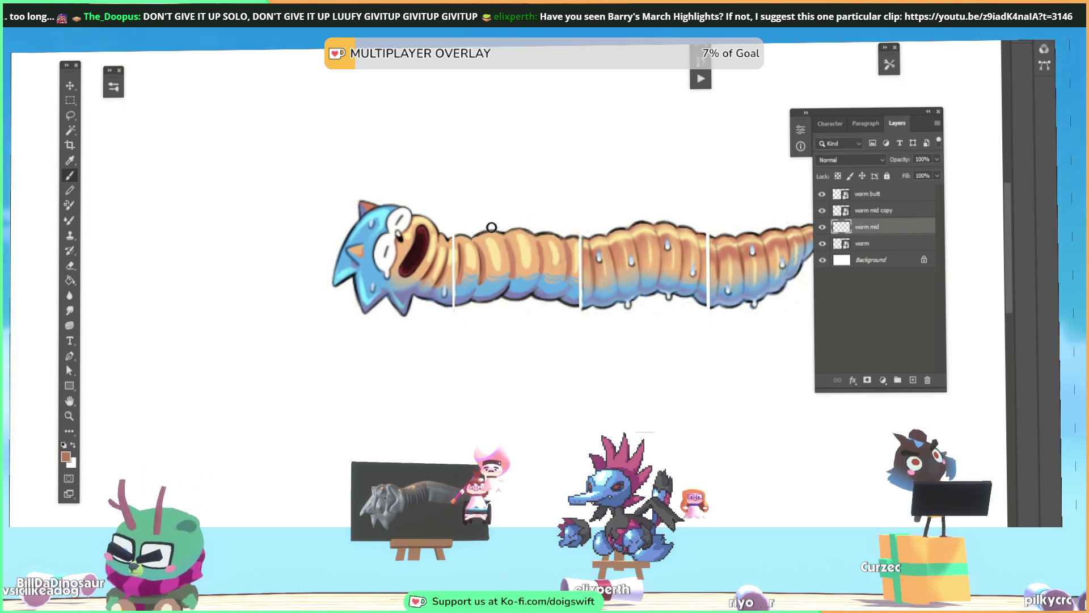
pyautogui.hotkey('ctrl', 's')
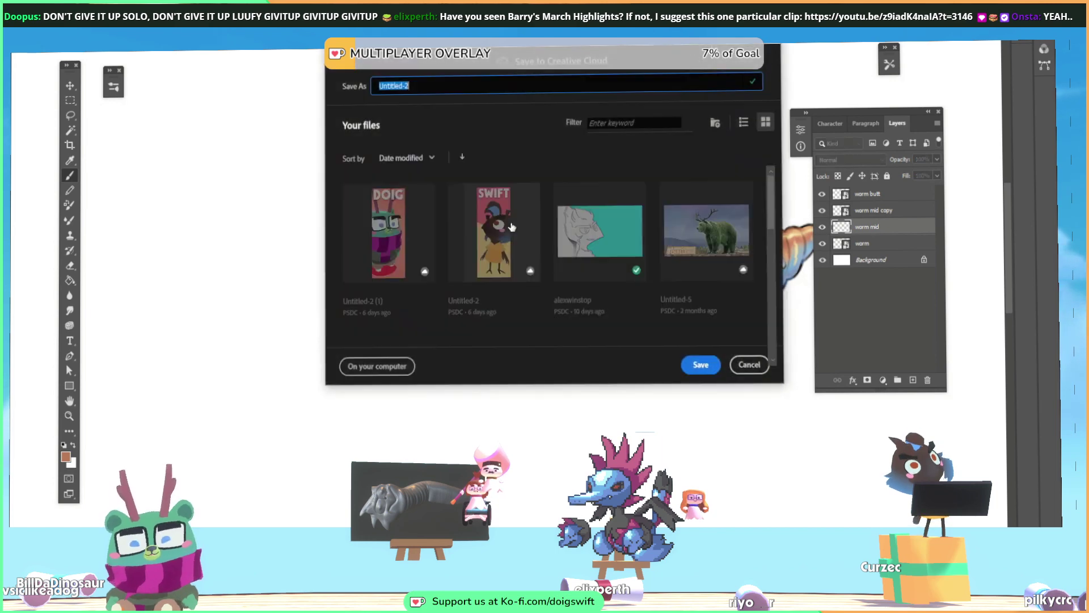
pyautogui.click(749, 365)
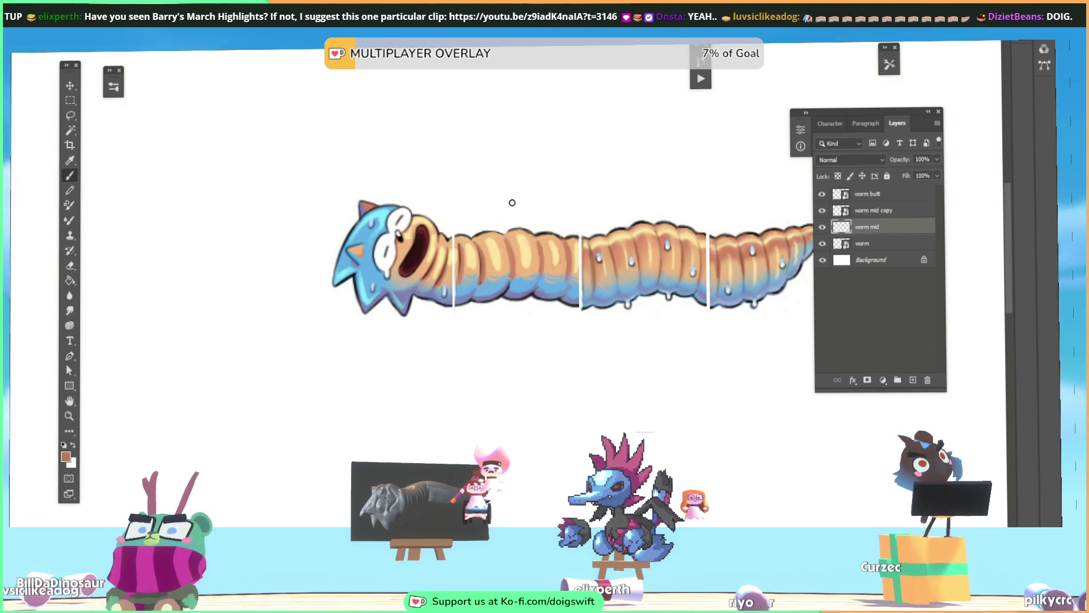
# Touch up the tops of the first middle segment's rings in sampled peach and redraw their upper outline in a sampled dark tone
pyautogui.keyDown('alt'); pyautogui.click(478, 237); pyautogui.keyUp('alt')
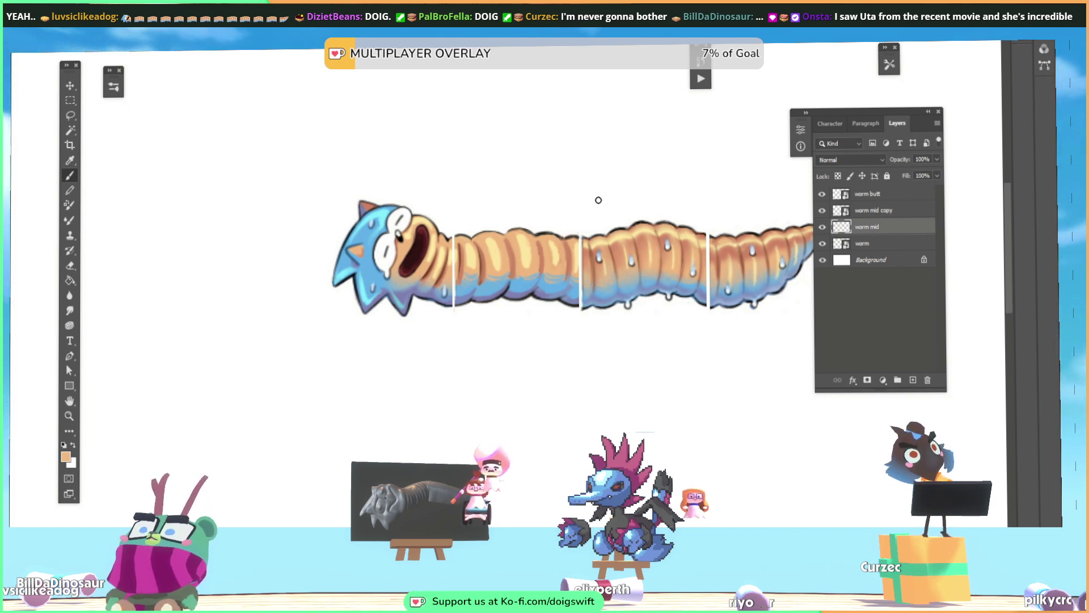
pyautogui.keyDown('alt'); pyautogui.click(506, 231); pyautogui.keyUp('alt')
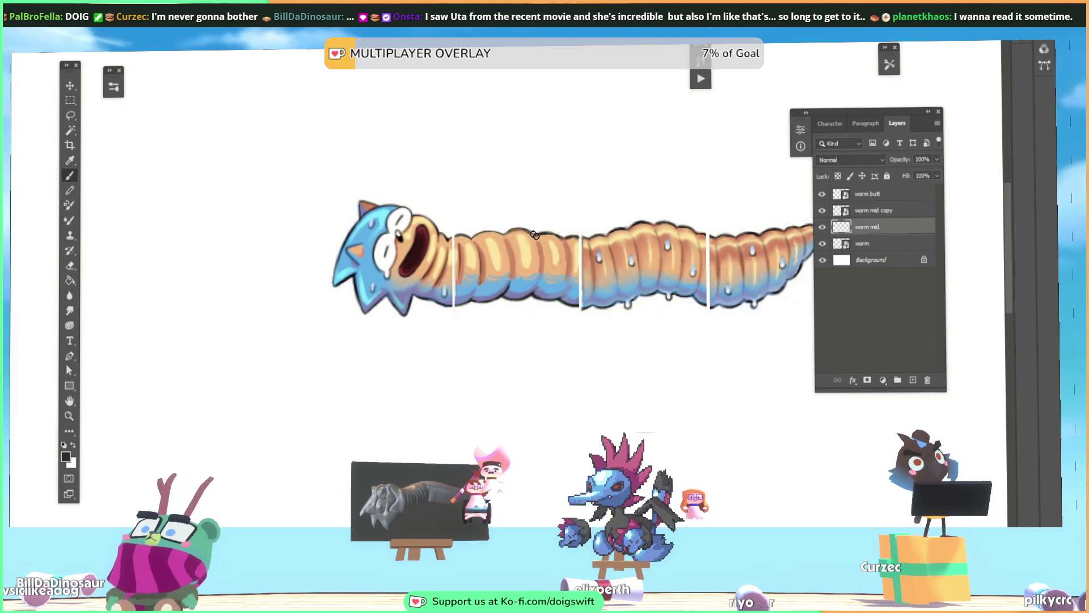
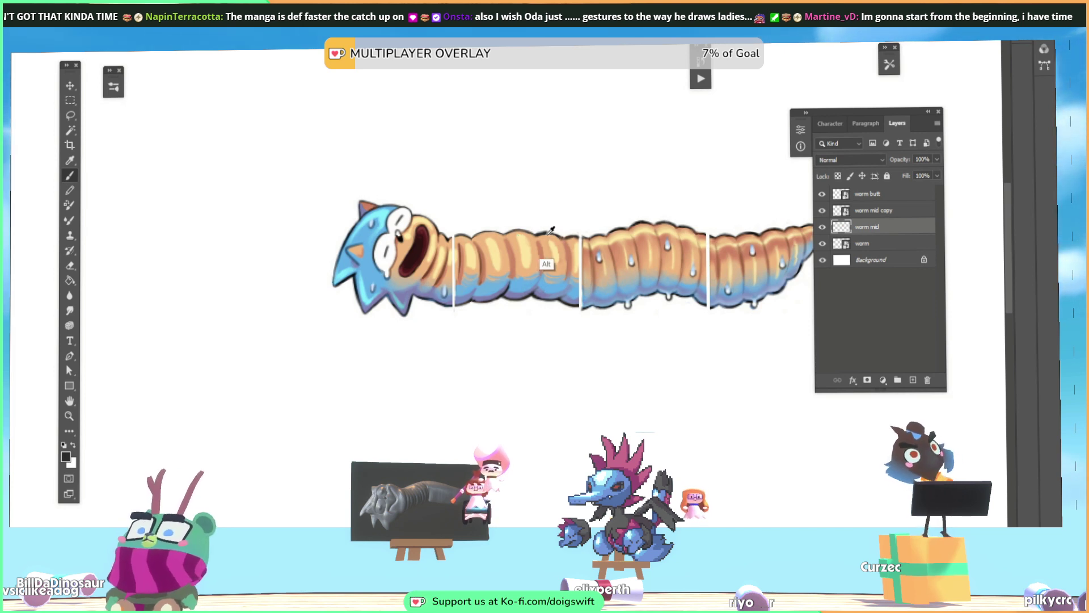
pyautogui.keyDown('alt'); pyautogui.click(538, 236); pyautogui.keyUp('alt')
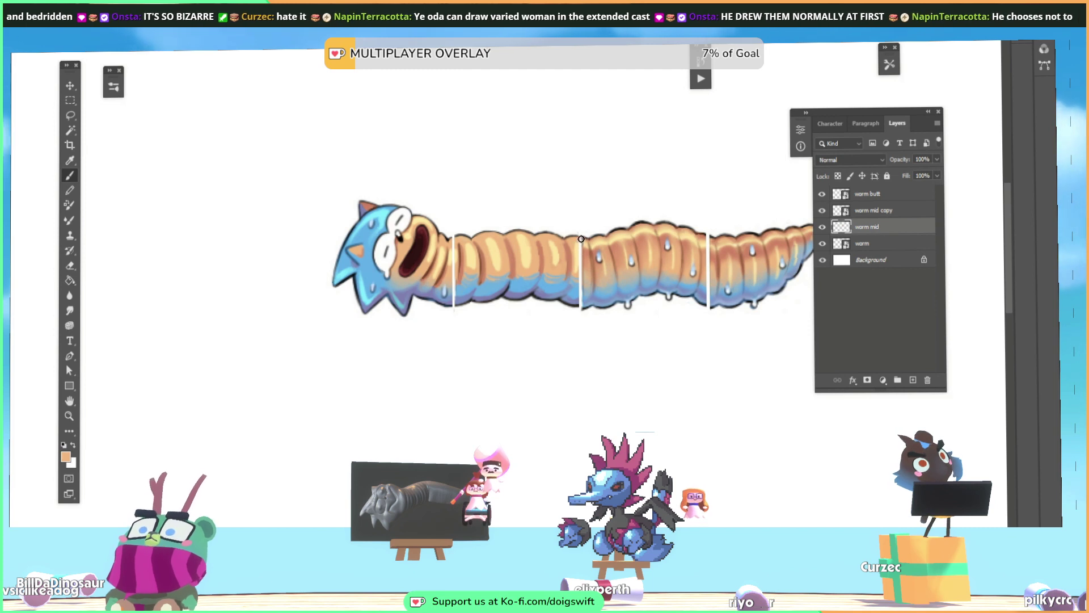
# Lasso the first middle segment's central ring, move it slightly up and toward the head, deselect, and return to the Brush tool
pyautogui.press('ctrl')
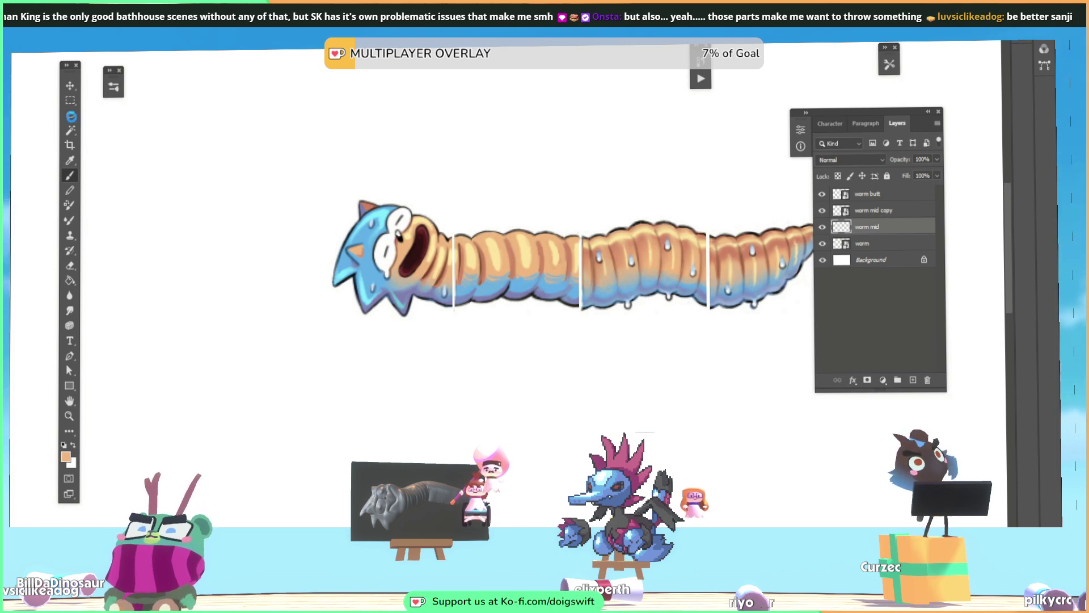
pyautogui.moveTo(543, 224); pyautogui.dragTo(506, 218)
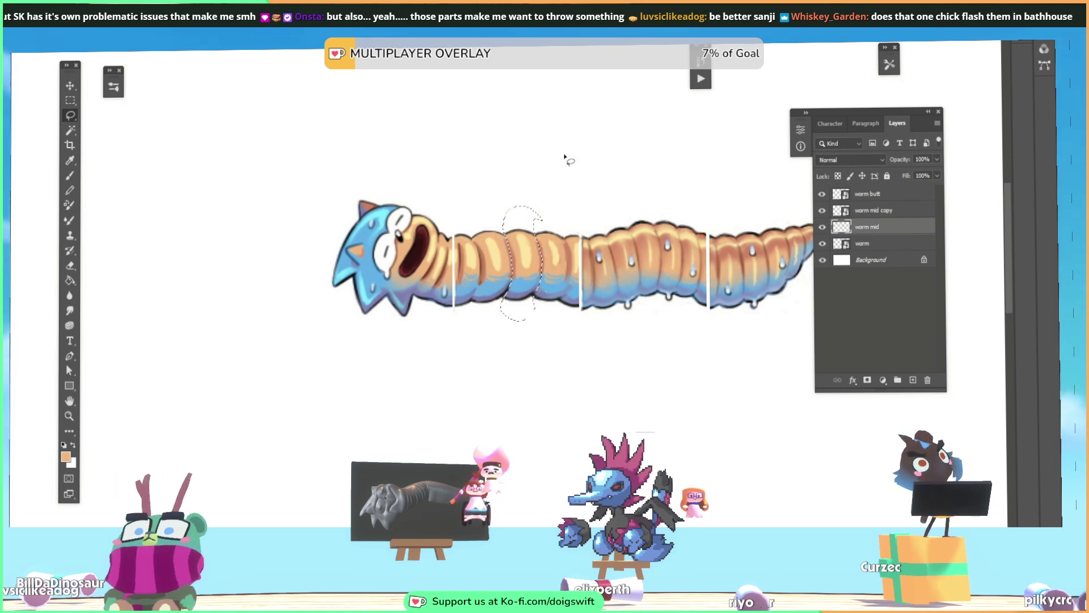
pyautogui.click(72, 86)
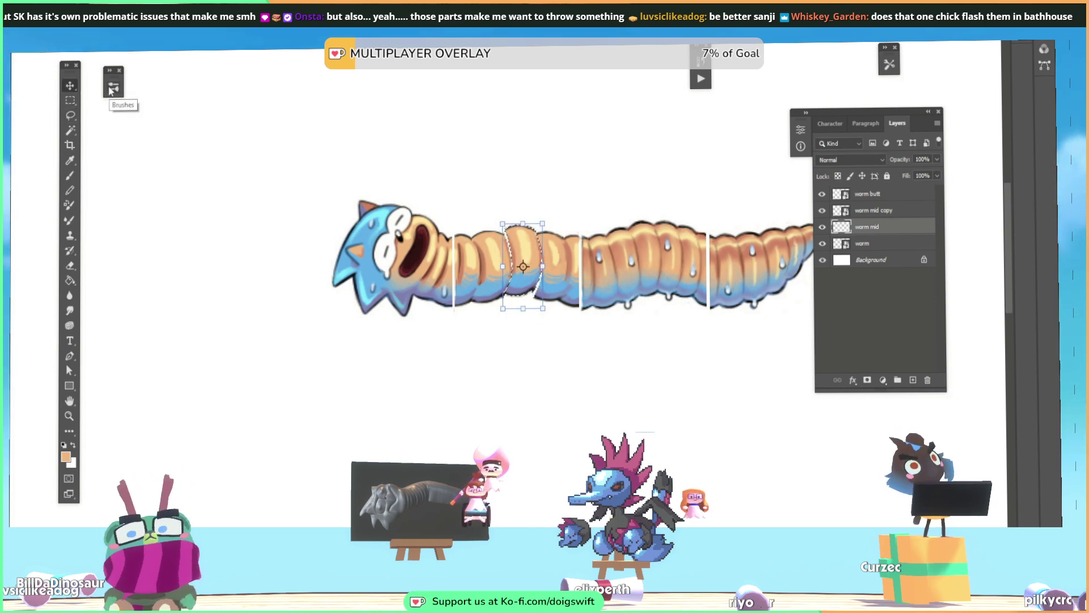
pyautogui.press('Down')
pyautogui.press('Down')
pyautogui.press('Down')
pyautogui.press('Left')
pyautogui.press('Left')
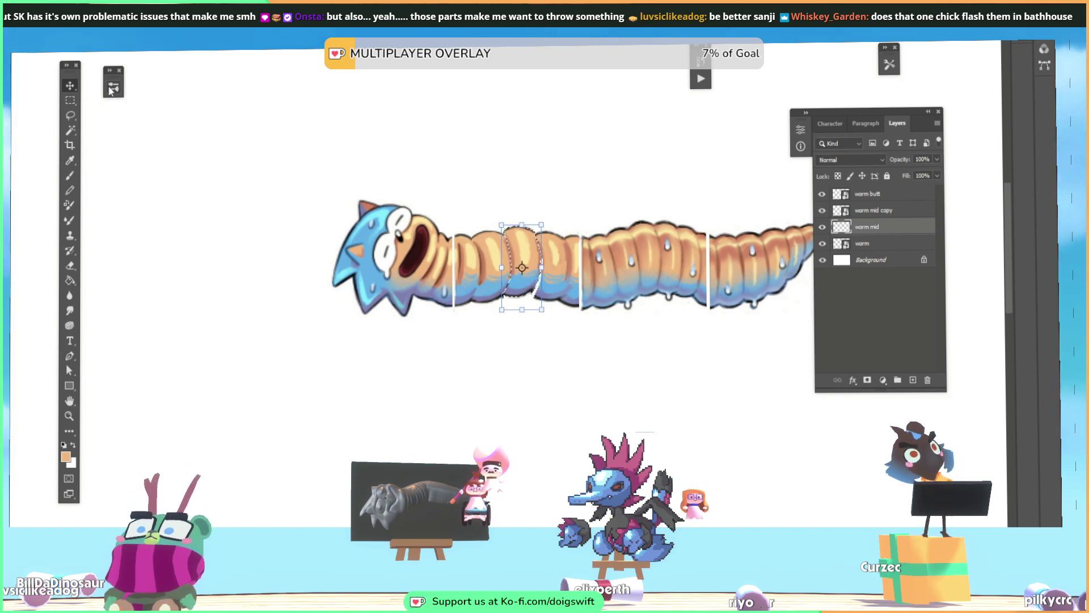
pyautogui.hotkey('ctrl', 'd')
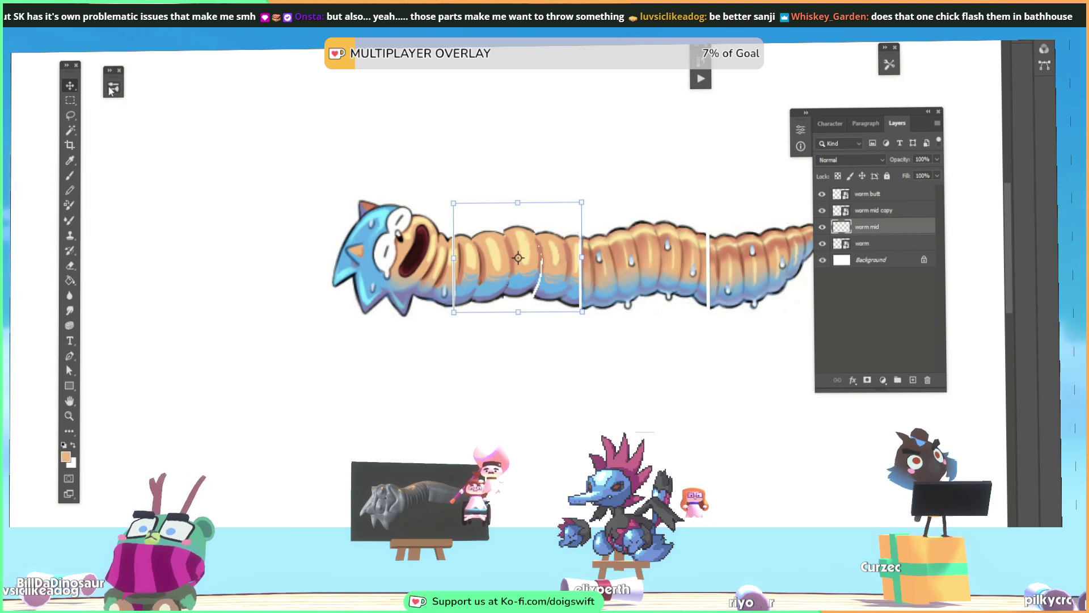
pyautogui.press('b')
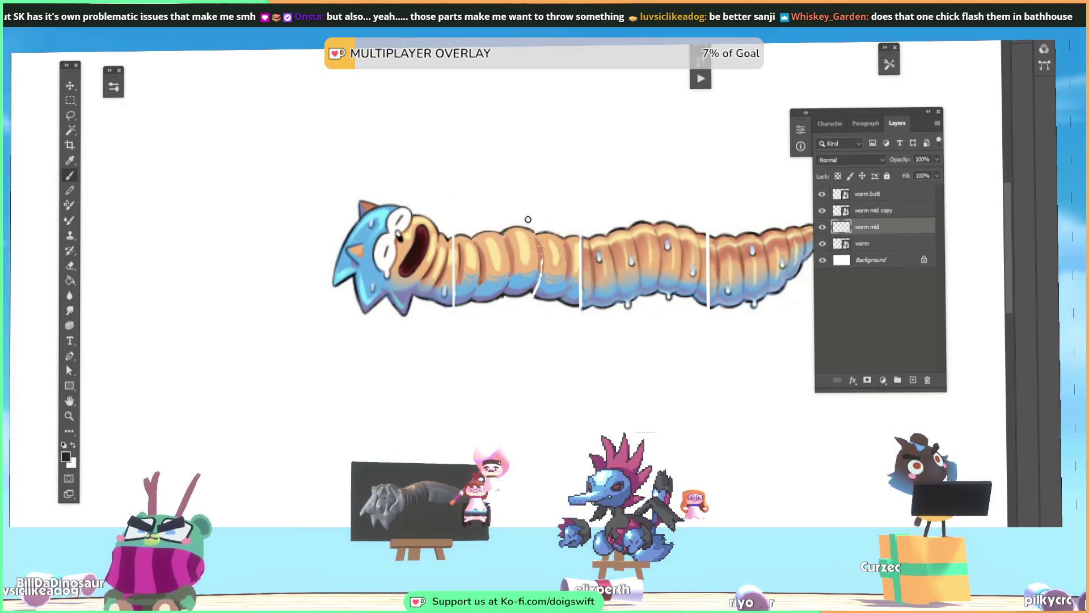
# Redraw the first middle segment's underside and upper outline around the white gap in sampled dark tones, adjusting the brush size
pyautogui.press('ctrl')
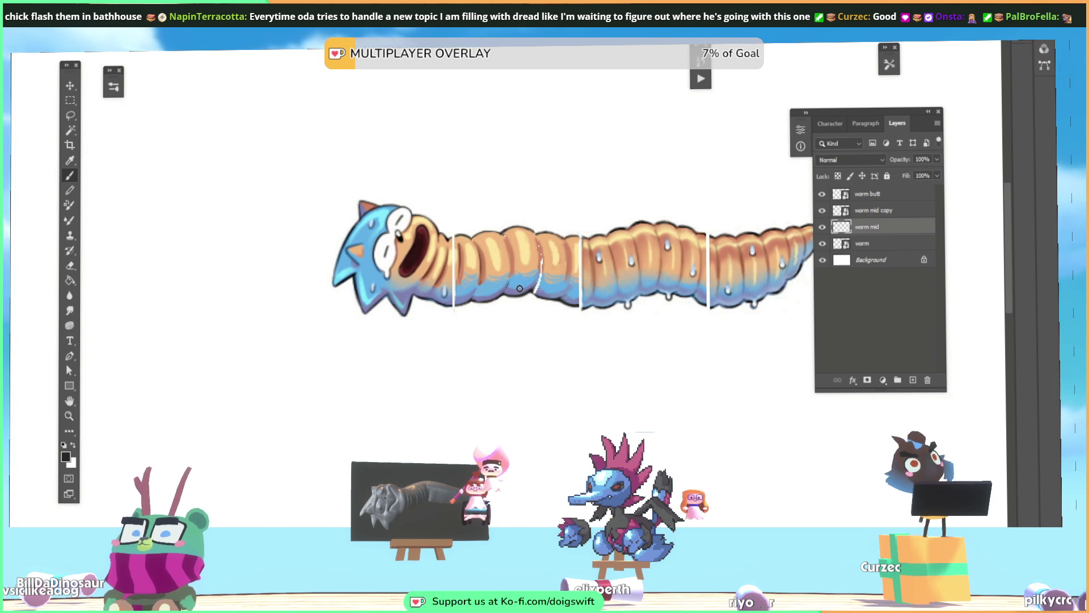
pyautogui.keyDown('alt'); pyautogui.click(540, 288); pyautogui.keyUp('alt')
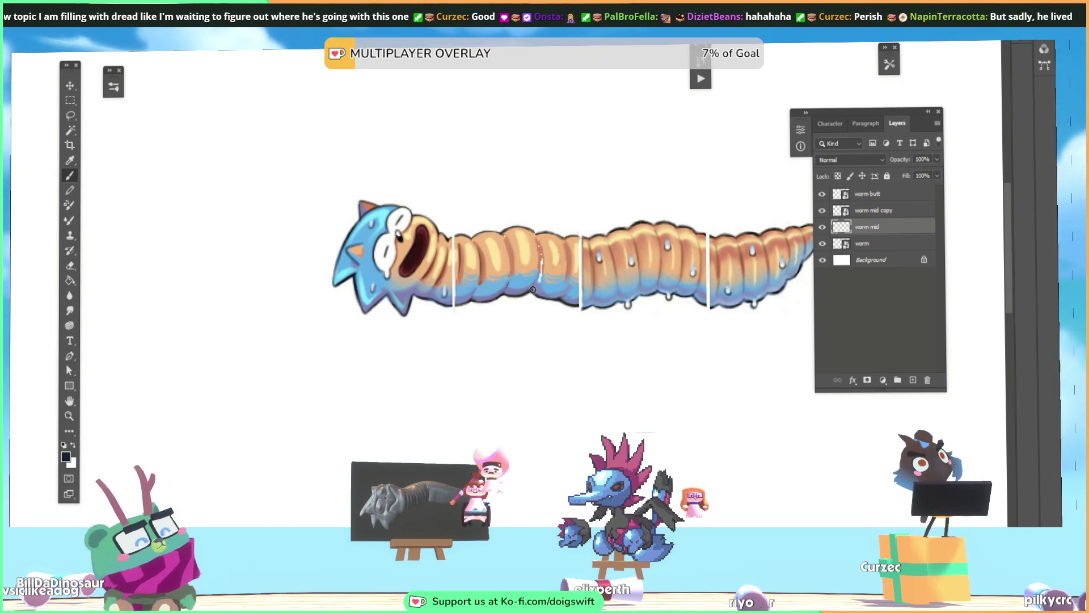
pyautogui.keyDown('alt'); pyautogui.click(563, 296); pyautogui.keyUp('alt')
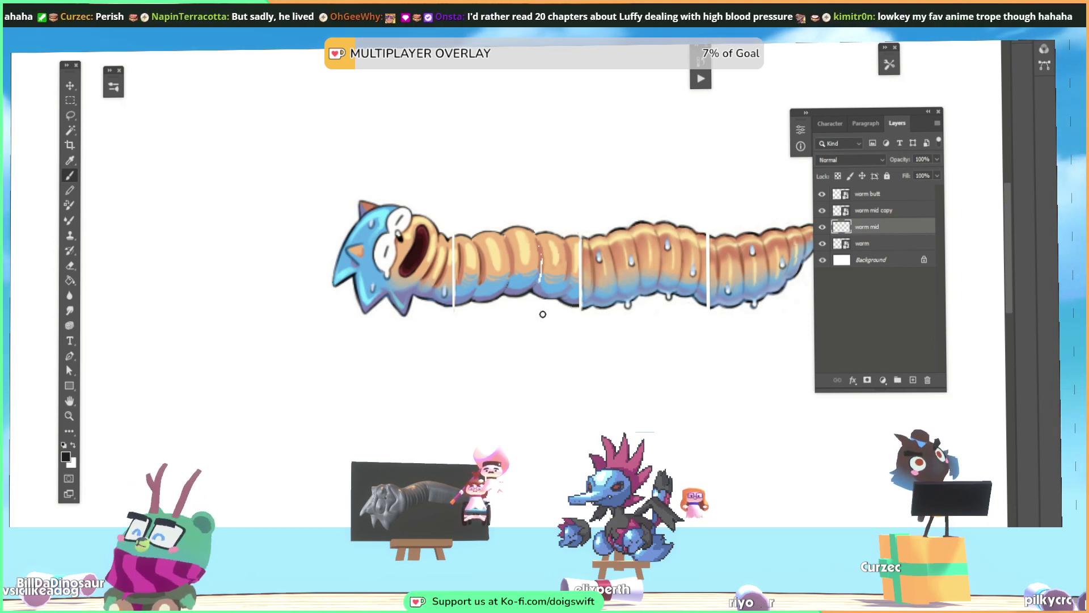
pyautogui.press('alt')
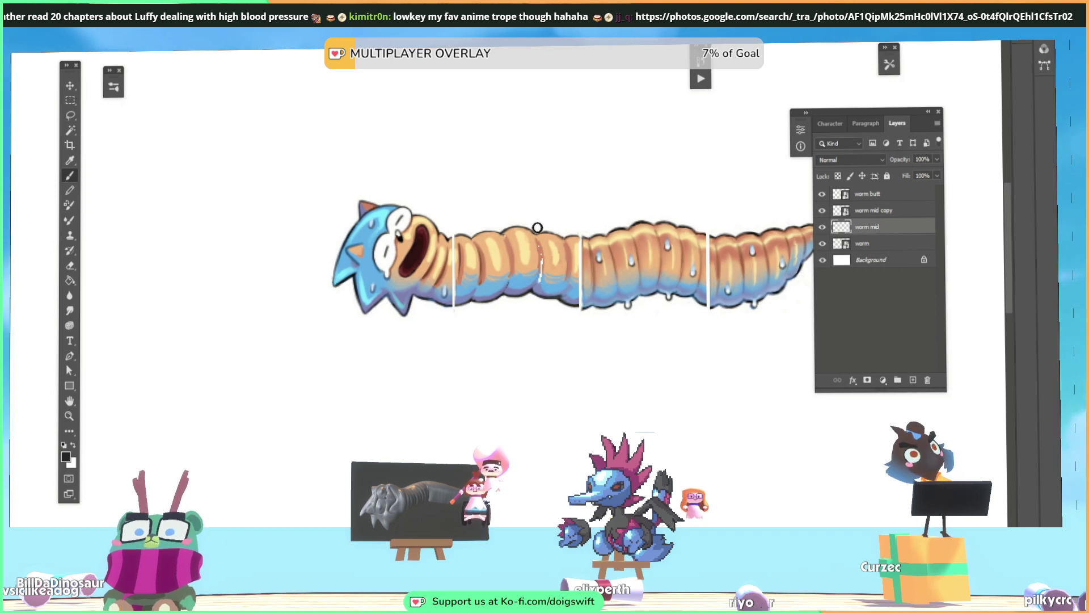
pyautogui.press('[')
pyautogui.press('[')
pyautogui.press('[')
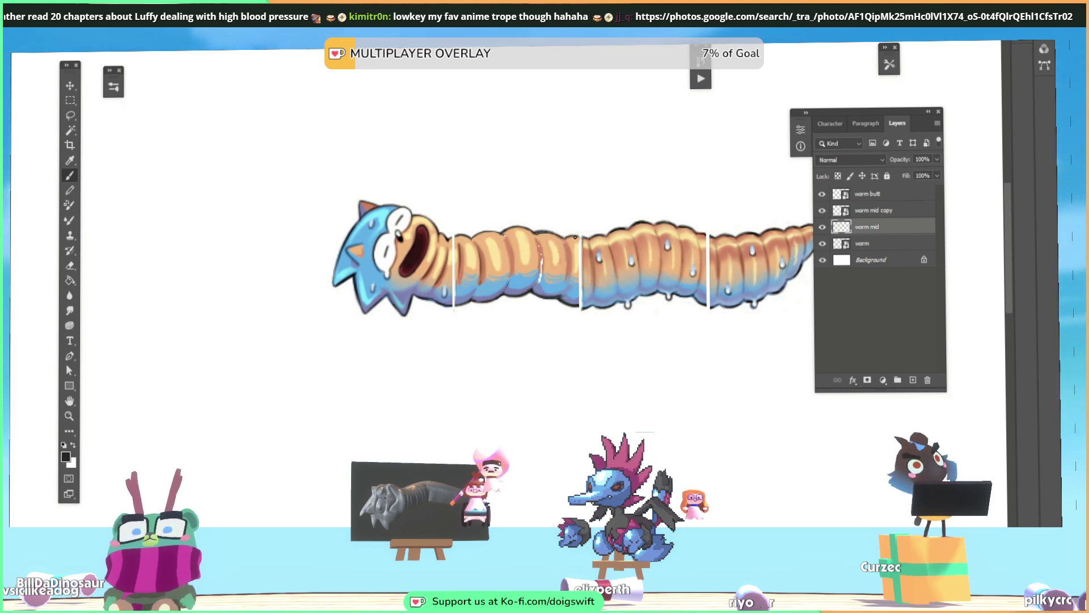
# Fill the white gap behind the first middle segment's central ring with sampled peach, cream and purple
pyautogui.keyDown('alt'); pyautogui.click(533, 234); pyautogui.keyUp('alt')
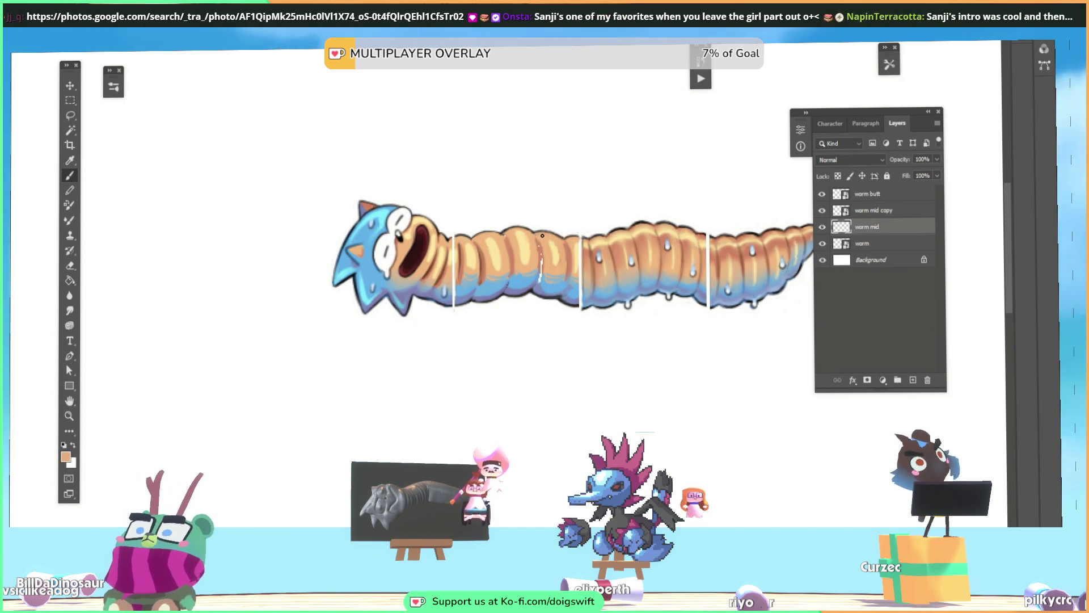
pyautogui.keyDown('alt'); pyautogui.click(533, 240); pyautogui.keyUp('alt')
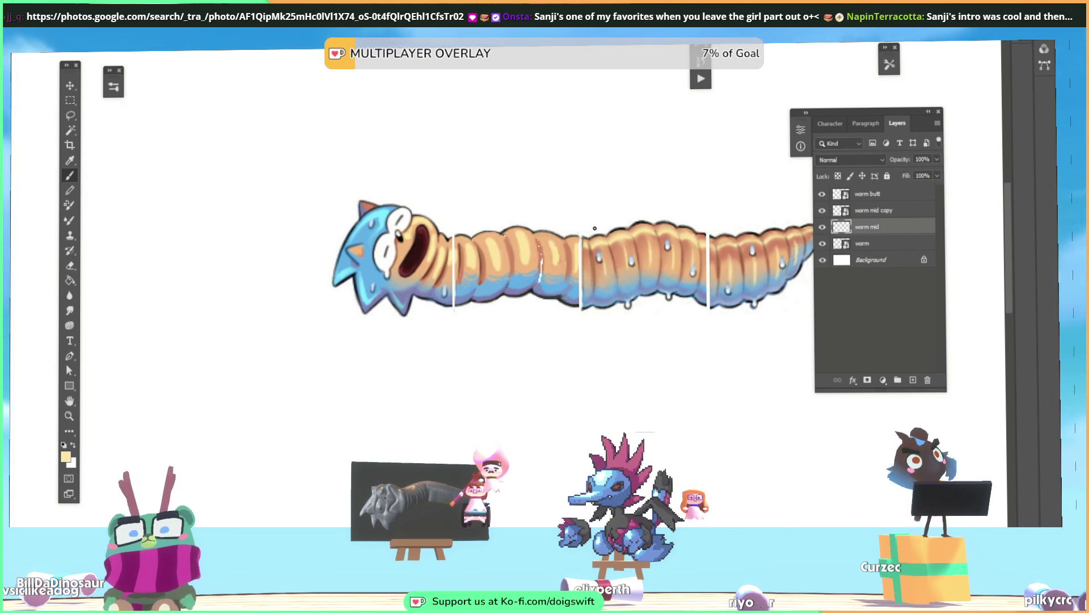
pyautogui.keyDown('alt'); pyautogui.click(538, 282); pyautogui.keyUp('alt')
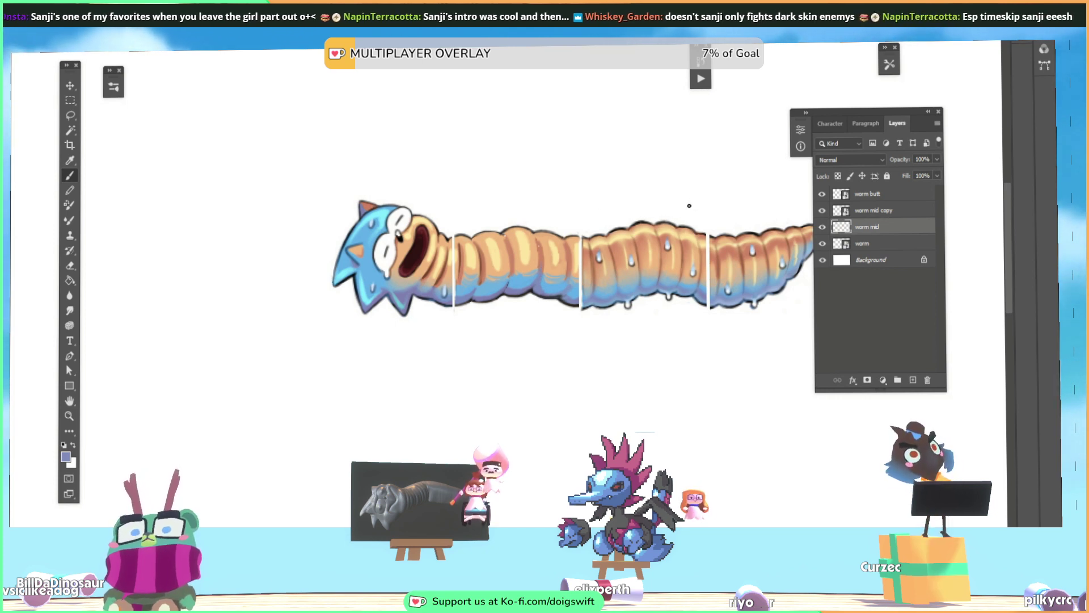
pyautogui.keyDown('alt'); pyautogui.click(564, 284); pyautogui.keyUp('alt')
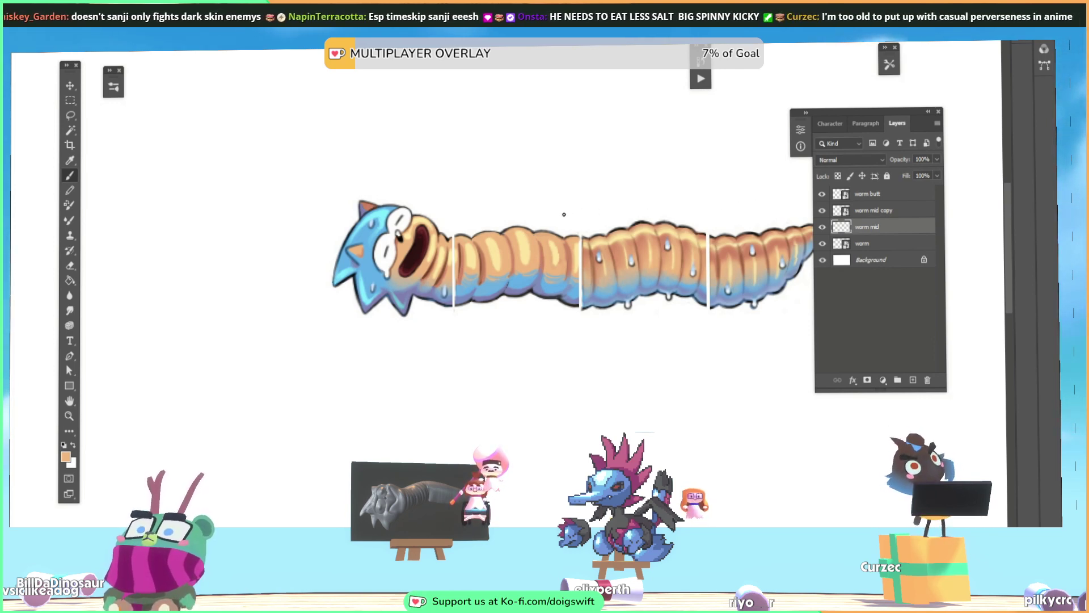
# Lasso the top edge of the first middle segment's central ring for the Move tool, deselect, and return to the Brush tool
pyautogui.press('l')
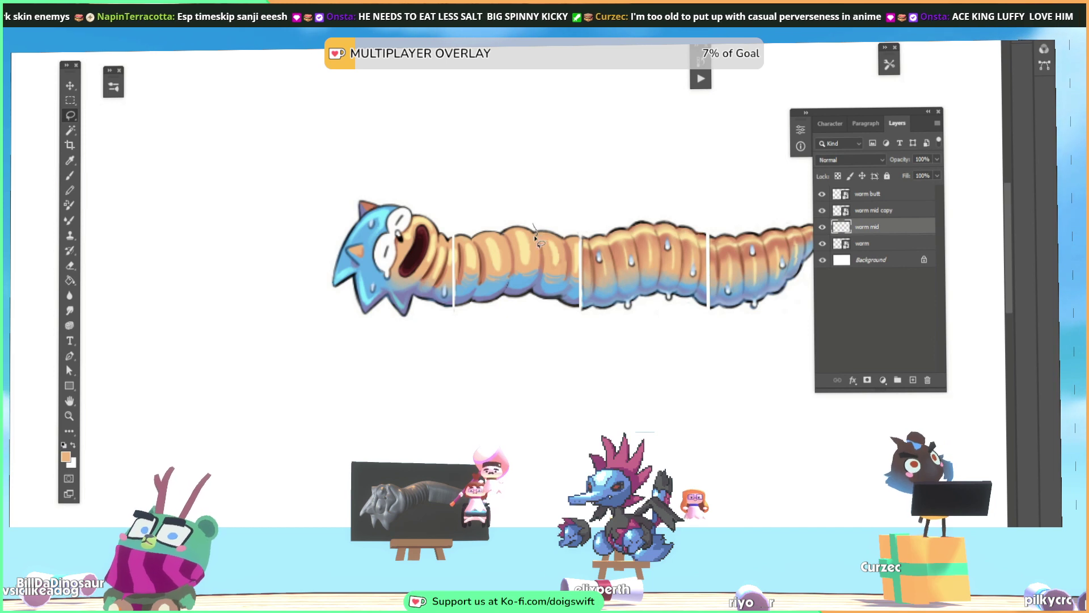
pyautogui.moveTo(533, 233)
pyautogui.mouseDown()
pyautogui.moveTo(500, 230)
pyautogui.moveTo(522, 199)
pyautogui.moveTo(558, 183)
pyautogui.moveTo(499, 227)
pyautogui.mouseUp()
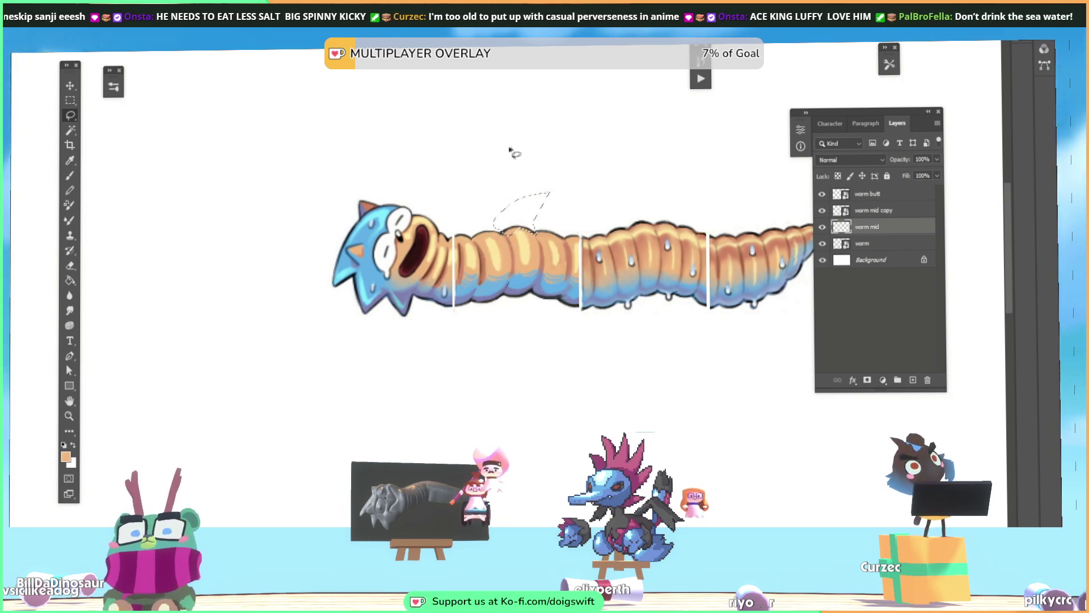
pyautogui.press('v')
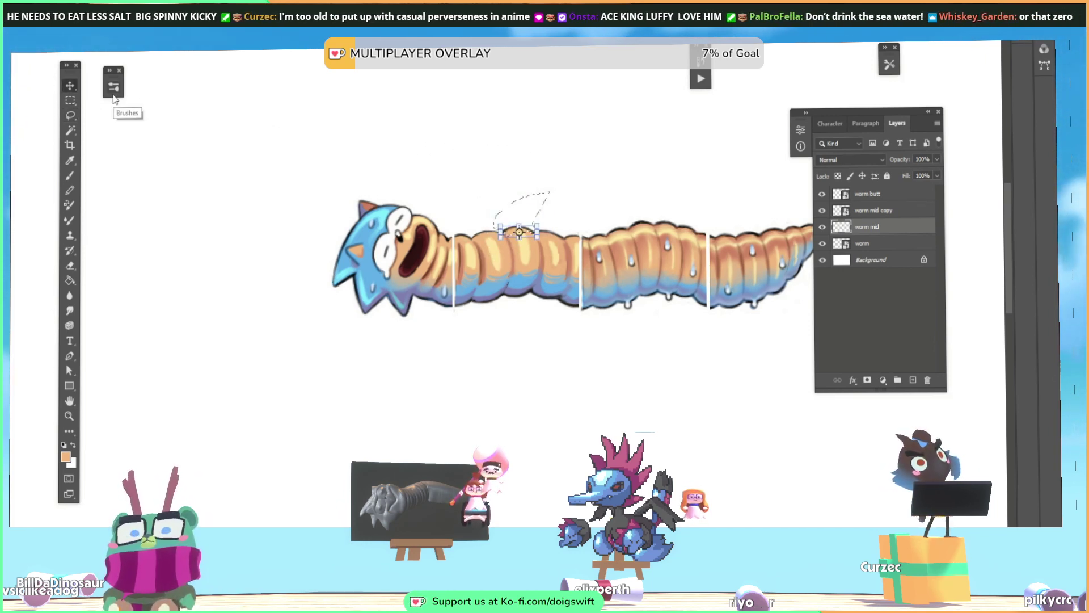
pyautogui.hotkey('ctrl', 'd')
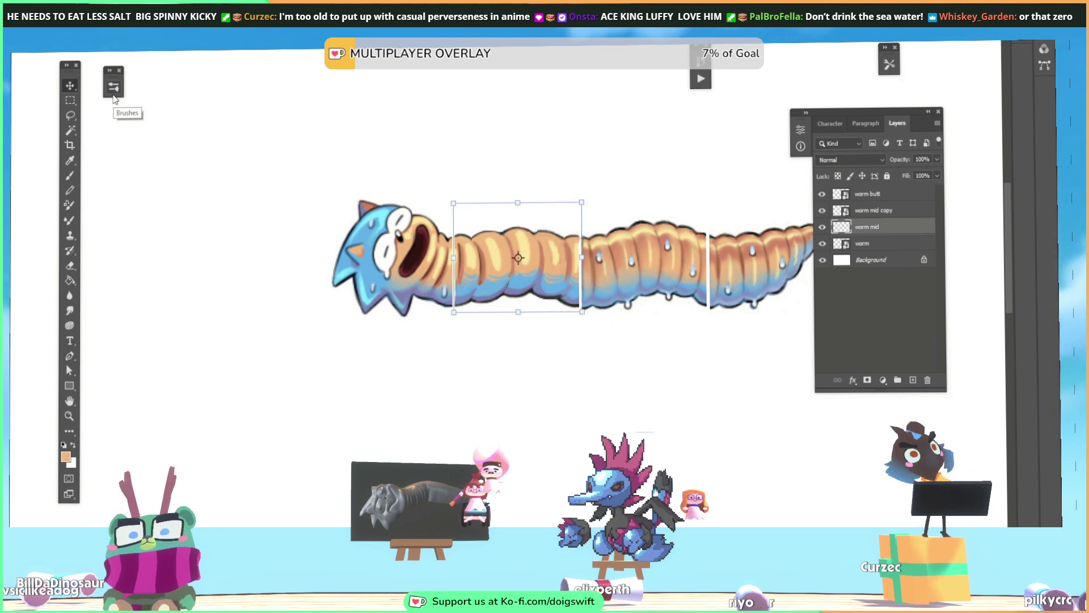
pyautogui.press('b')
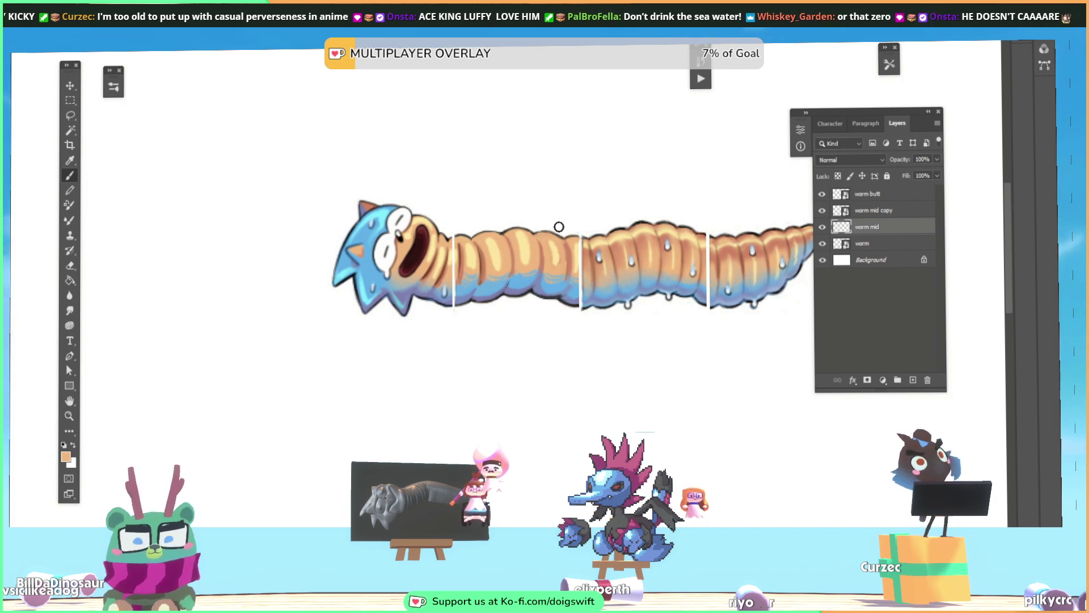
# Refine the rear rings of the first middle segment with sampled peach on the body and purple along the underside
pyautogui.press('alt')
pyautogui.keyDown('alt'); pyautogui.click(557, 309); pyautogui.keyUp('alt')
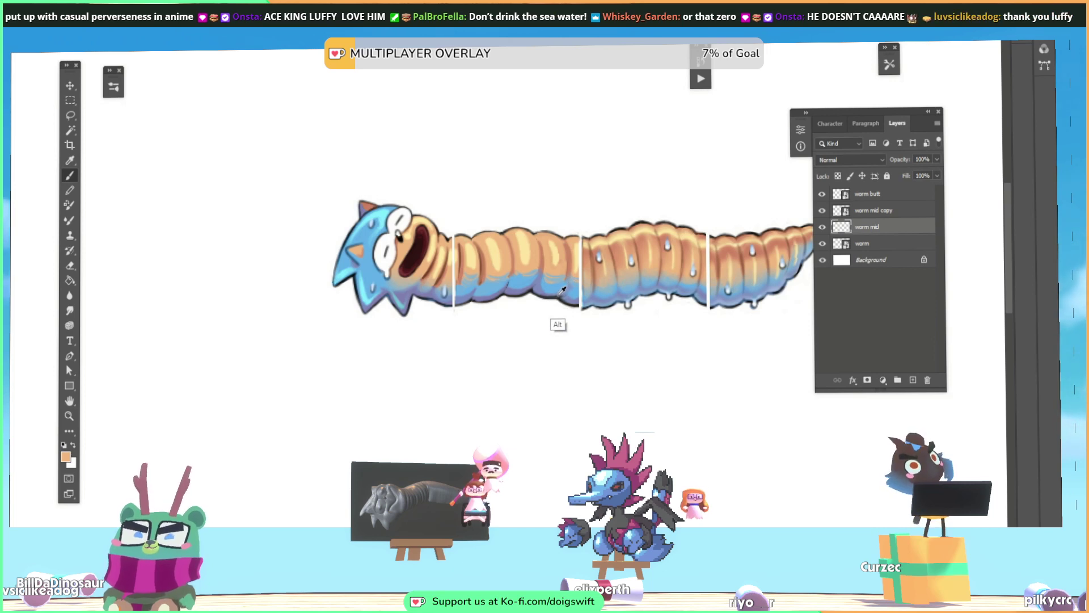
pyautogui.keyDown('alt'); pyautogui.click(544, 239); pyautogui.keyUp('alt')
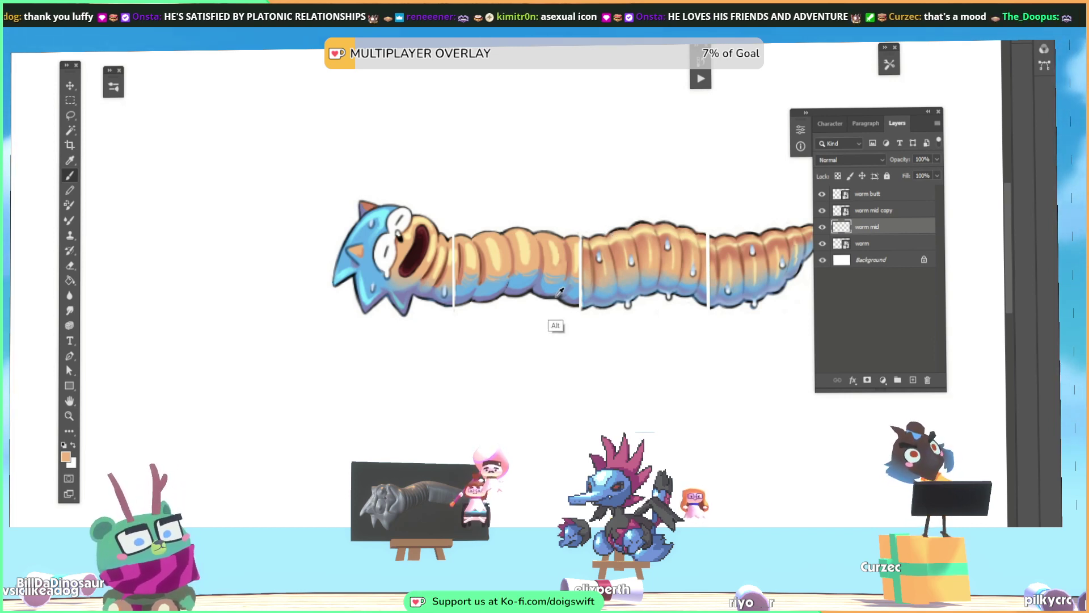
pyautogui.keyDown('alt'); pyautogui.click(536, 293); pyautogui.keyUp('alt')
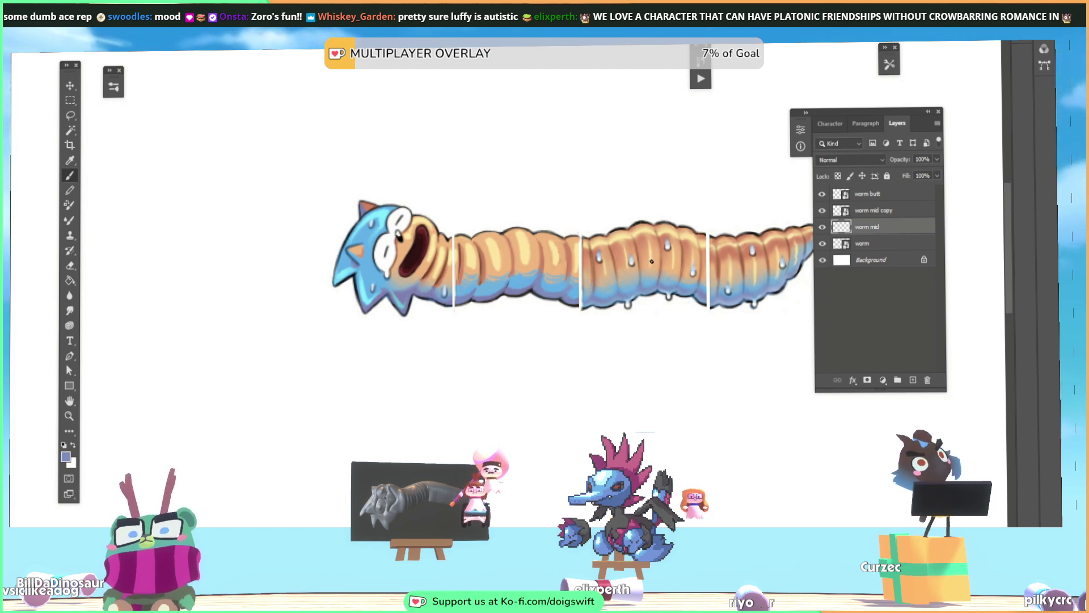
pyautogui.press('d')
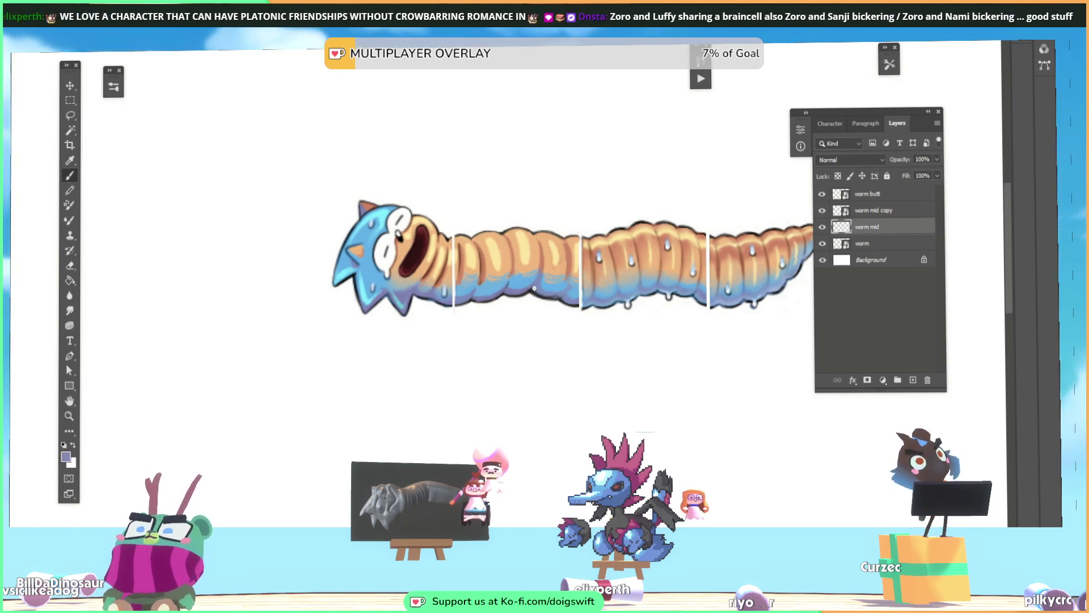
pyautogui.keyDown('alt'); pyautogui.click(542, 293); pyautogui.keyUp('alt')
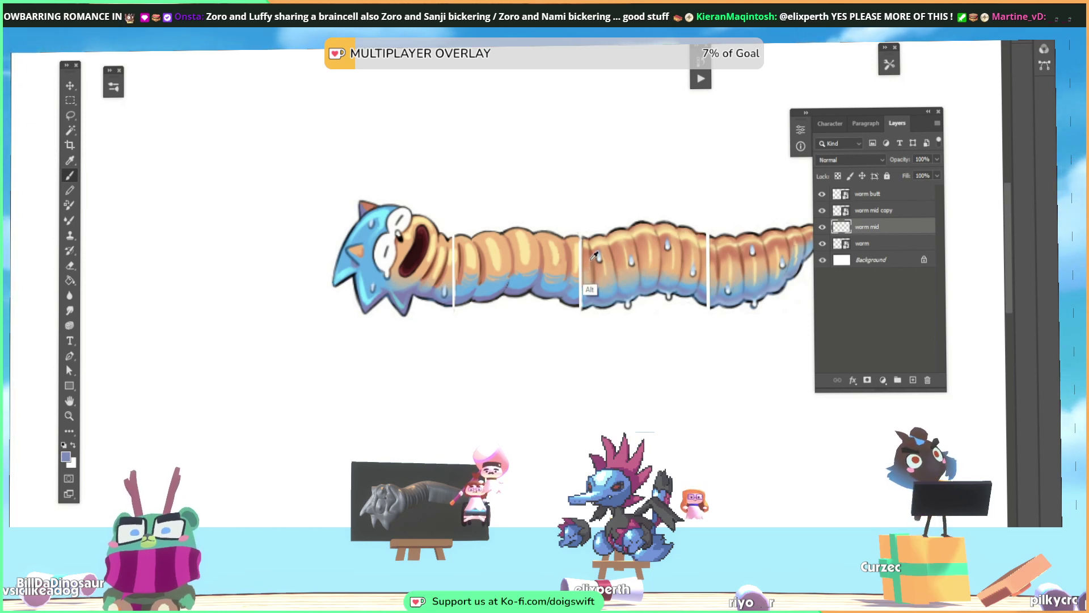
# Touch up the underside outline beside the second middle segment in sampled dark navy, and shade the area above it in sampled purple
pyautogui.press('alt')
pyautogui.keyDown('alt'); pyautogui.click(575, 304); pyautogui.keyUp('alt')
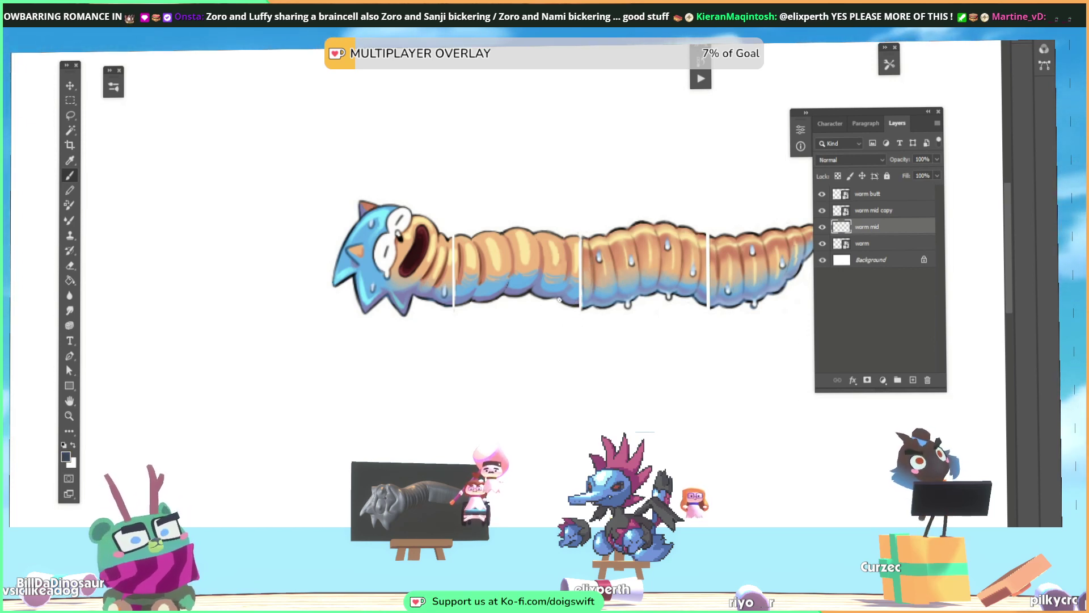
pyautogui.press('ctrl')
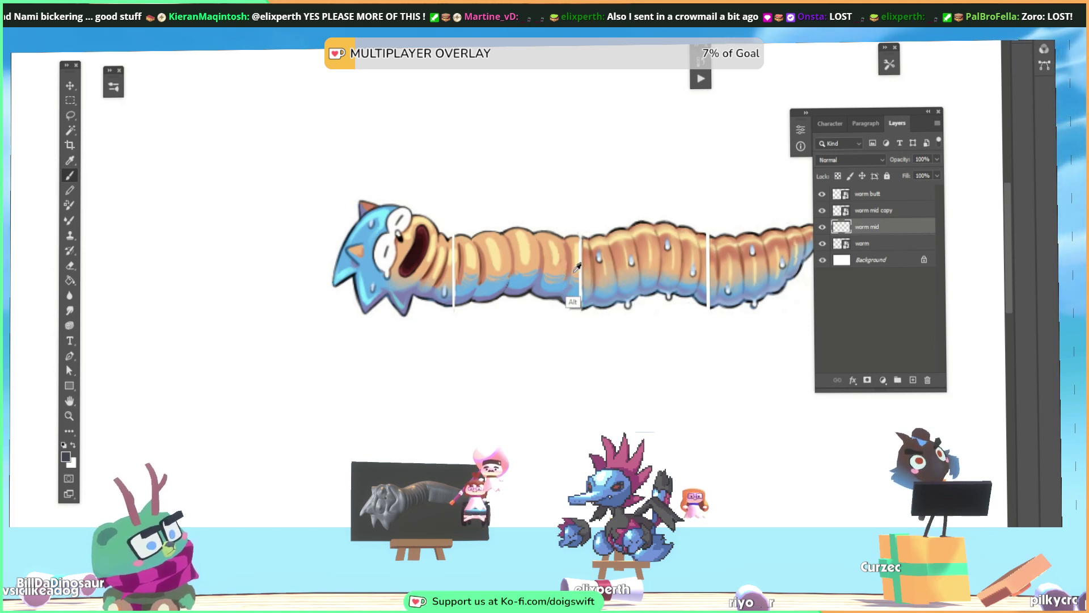
pyautogui.keyDown('alt'); pyautogui.click(570, 296); pyautogui.keyUp('alt')
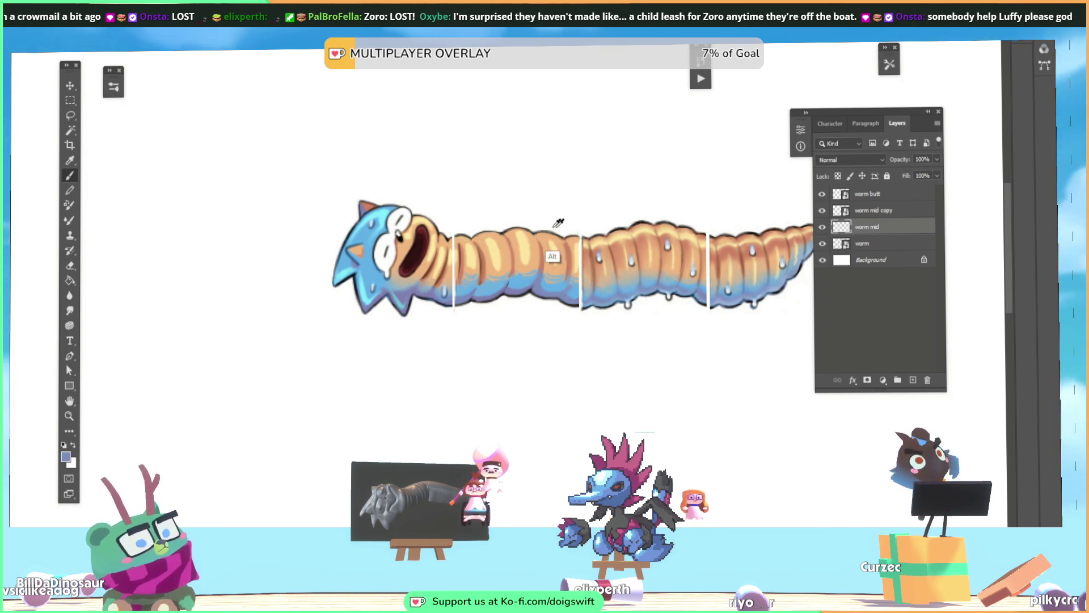
# Redraw the first middle segment's lower outline from the central ring toward the rear in black sampled from the neighbouring outlines
pyautogui.press('alt')
pyautogui.keyDown('alt'); pyautogui.click(642, 222); pyautogui.keyUp('alt')
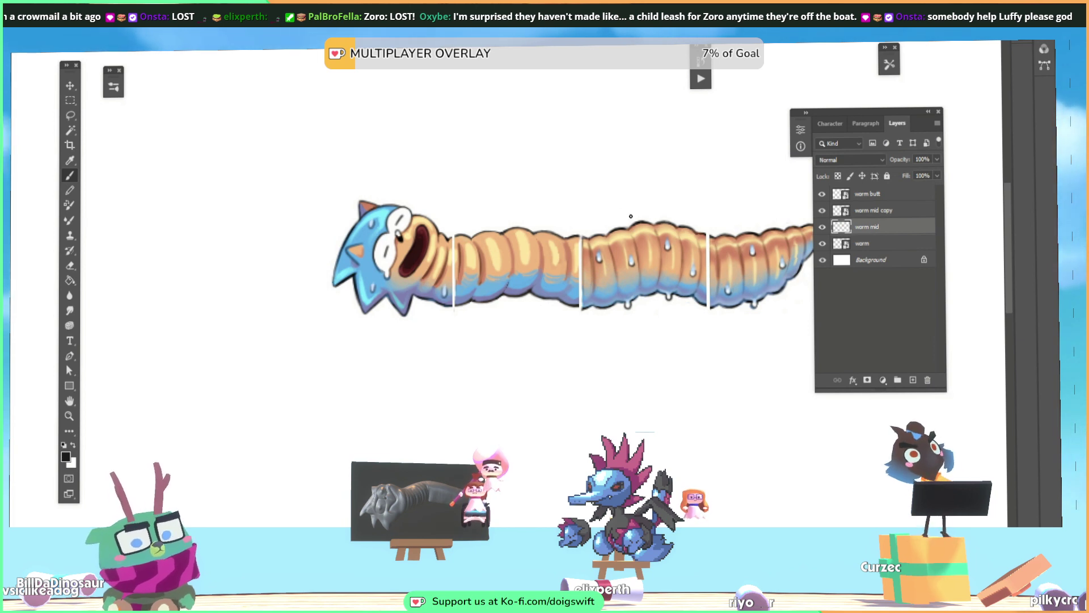
pyautogui.press('alt')
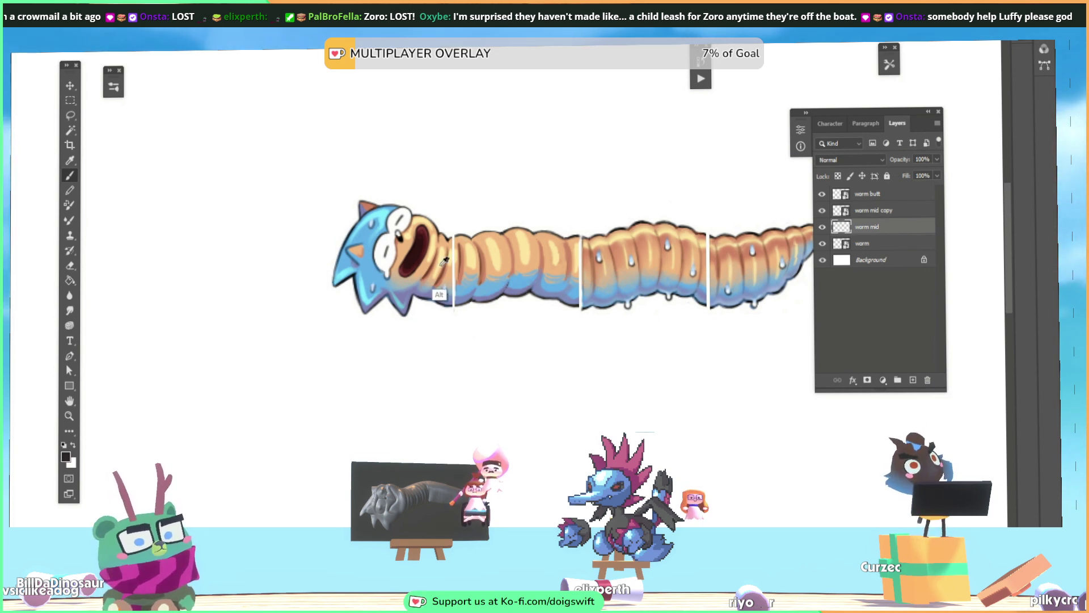
pyautogui.keyDown('alt'); pyautogui.click(429, 219); pyautogui.keyUp('alt')
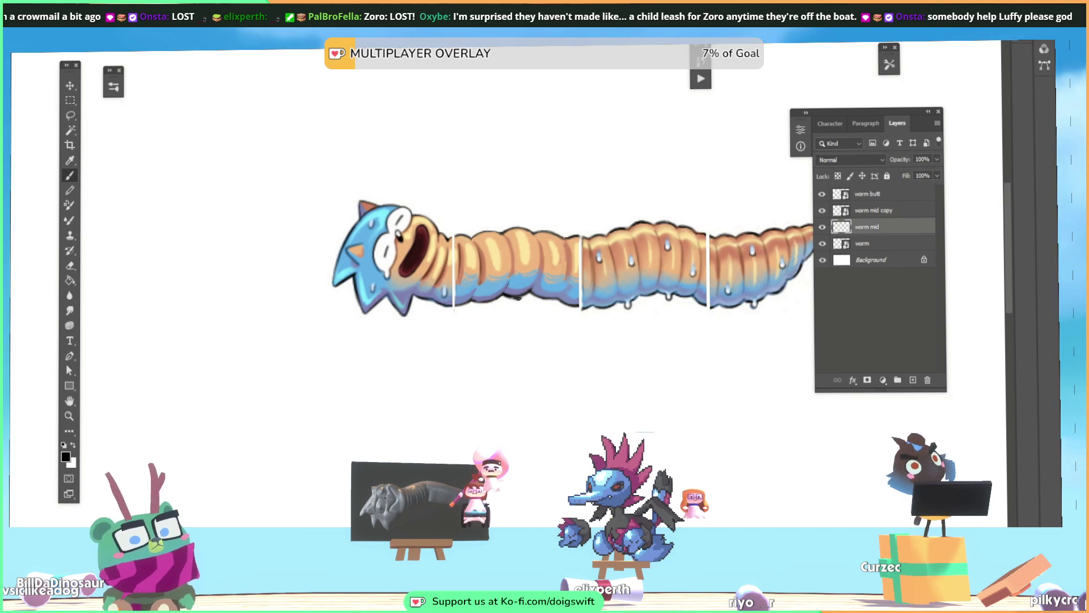
pyautogui.moveTo(519, 296); pyautogui.dragTo(557, 300)
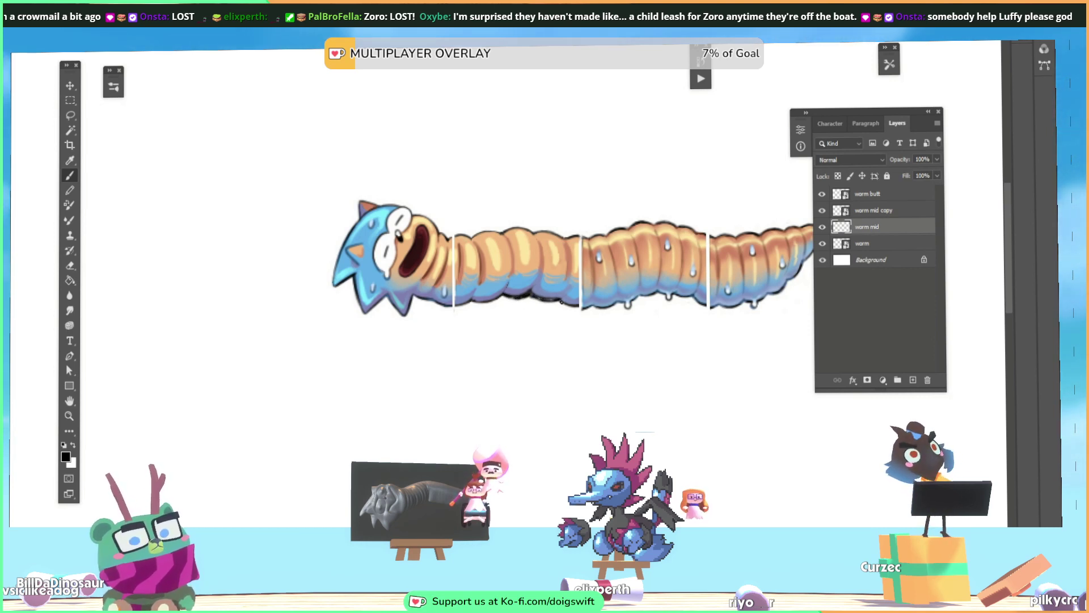
# Shade the first middle segment's underside in sampled purple and refine its lower outline in a sampled dark tone
pyautogui.keyDown('alt'); pyautogui.click(536, 275); pyautogui.keyUp('alt')
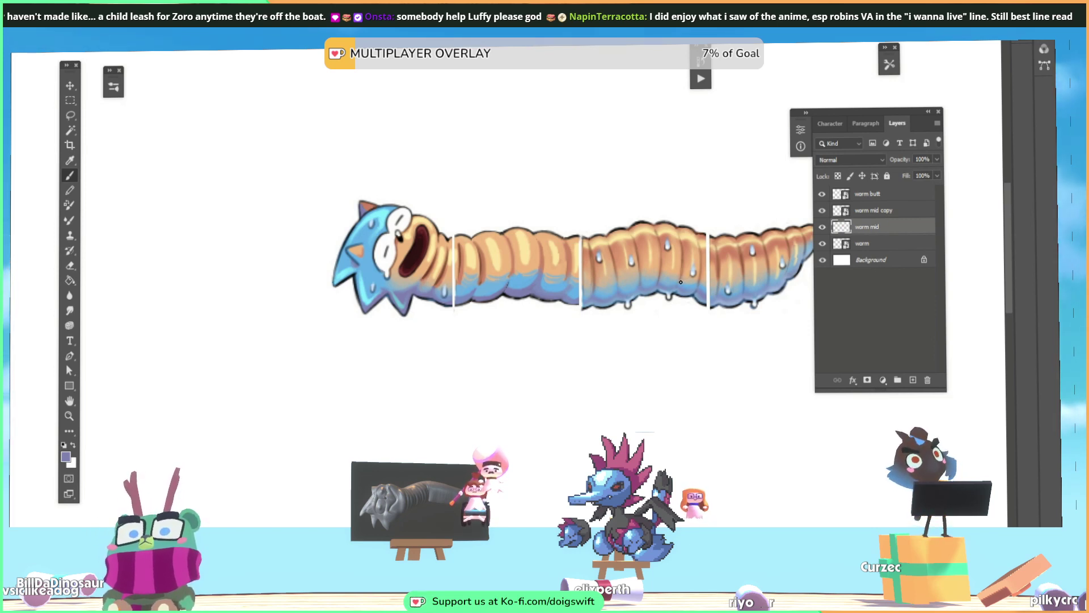
pyautogui.press('alt')
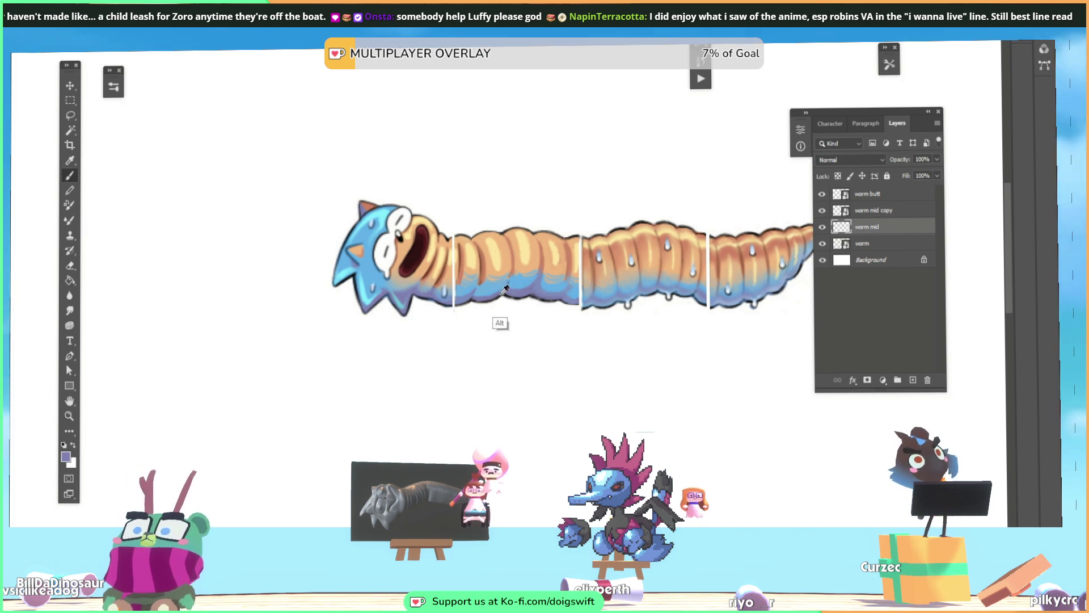
pyautogui.keyDown('alt'); pyautogui.click(537, 299); pyautogui.keyUp('alt')
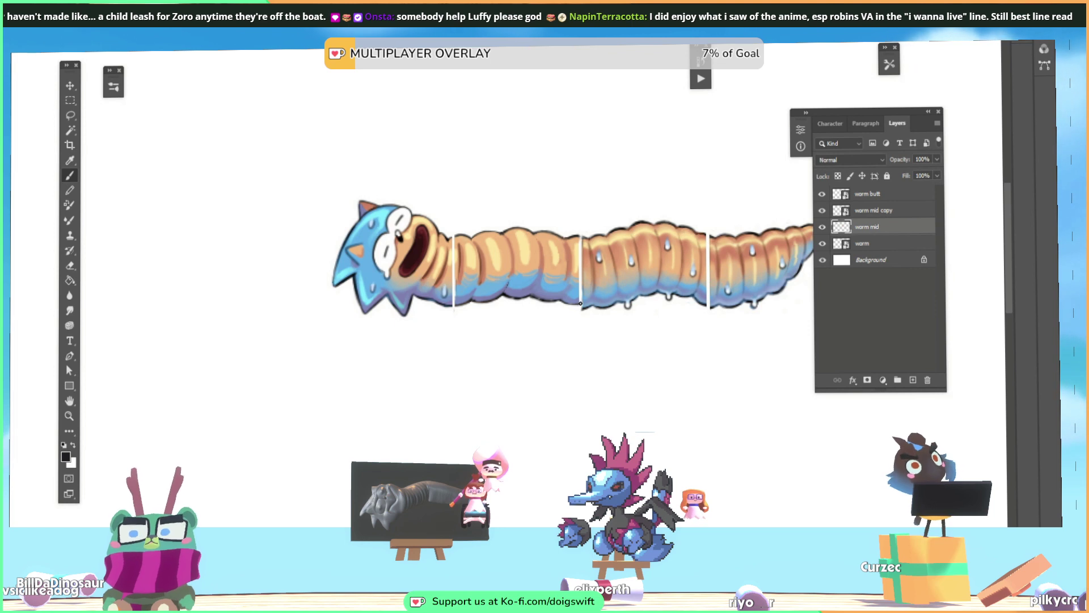
pyautogui.press('ctrl')
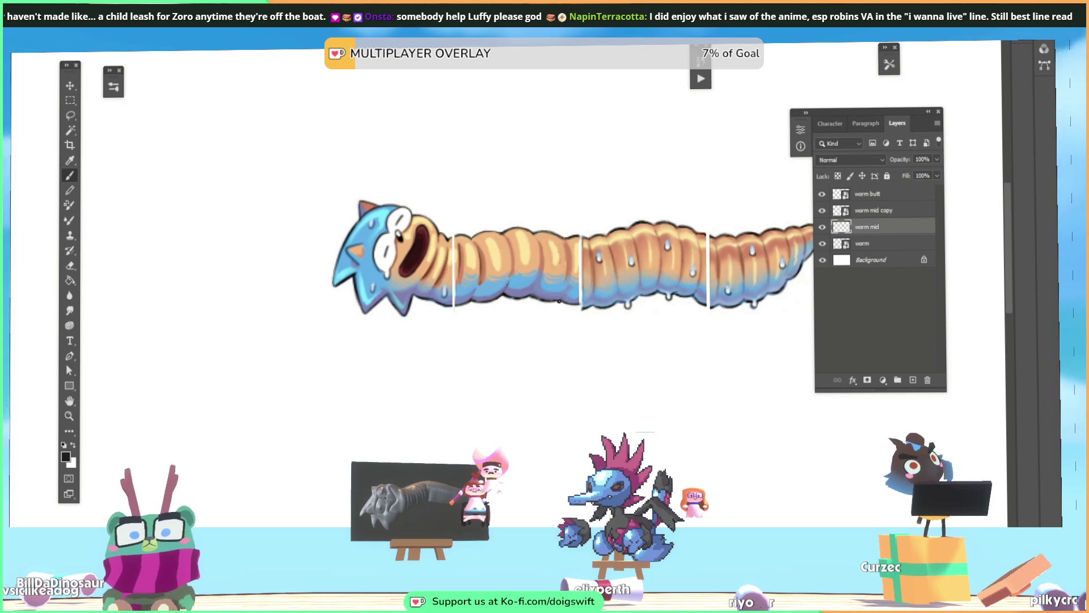
pyautogui.press('ctrl')
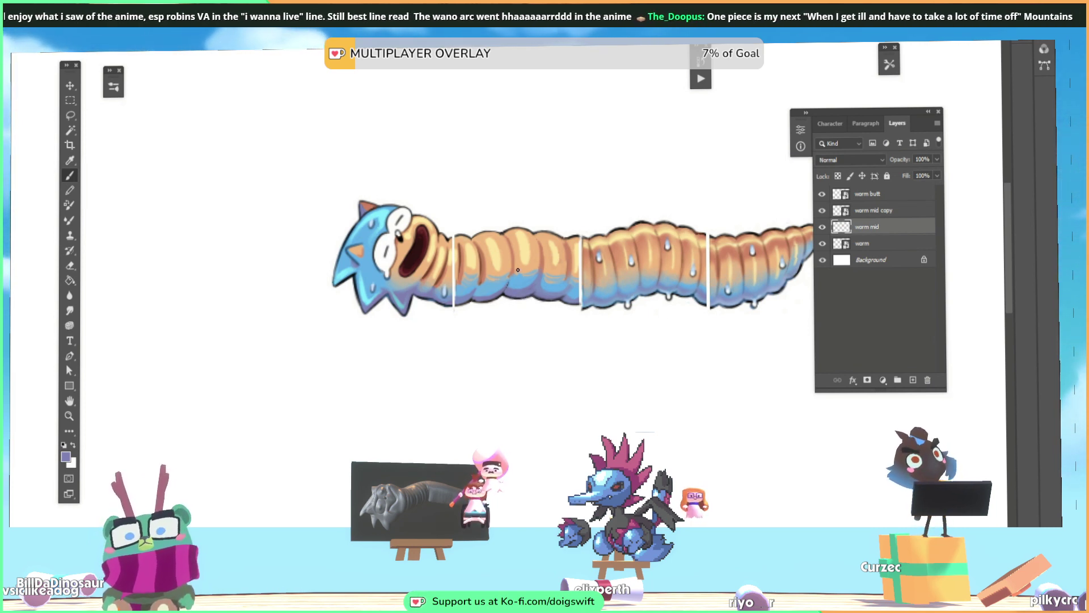
# Blend the shadows and highlights along the first middle segment's blue underside with sampled purple and light blue
pyautogui.press('alt')
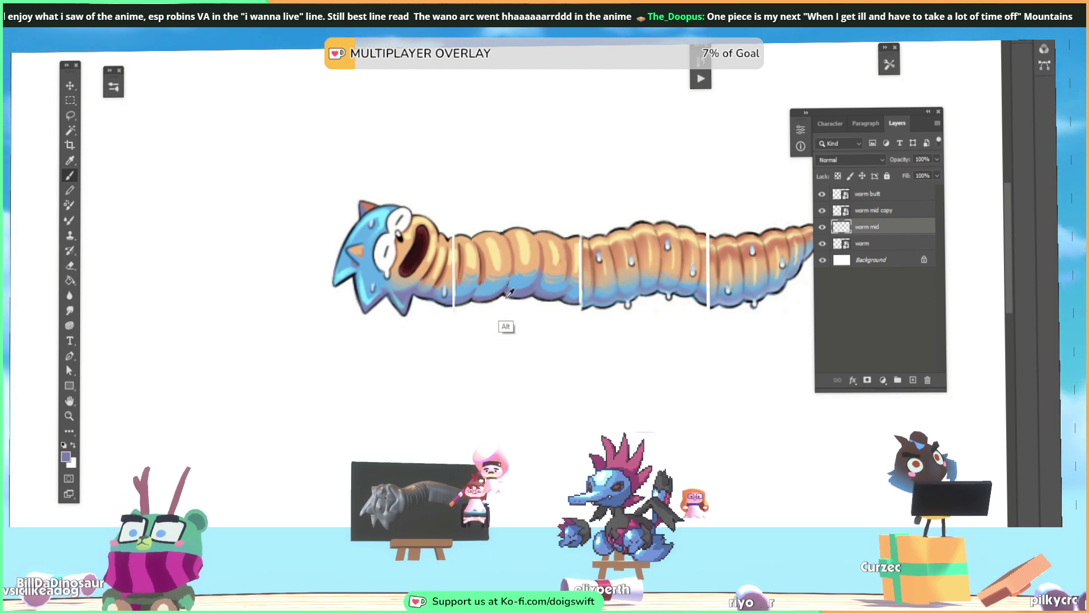
pyautogui.keyDown('alt'); pyautogui.click(472, 301); pyautogui.keyUp('alt')
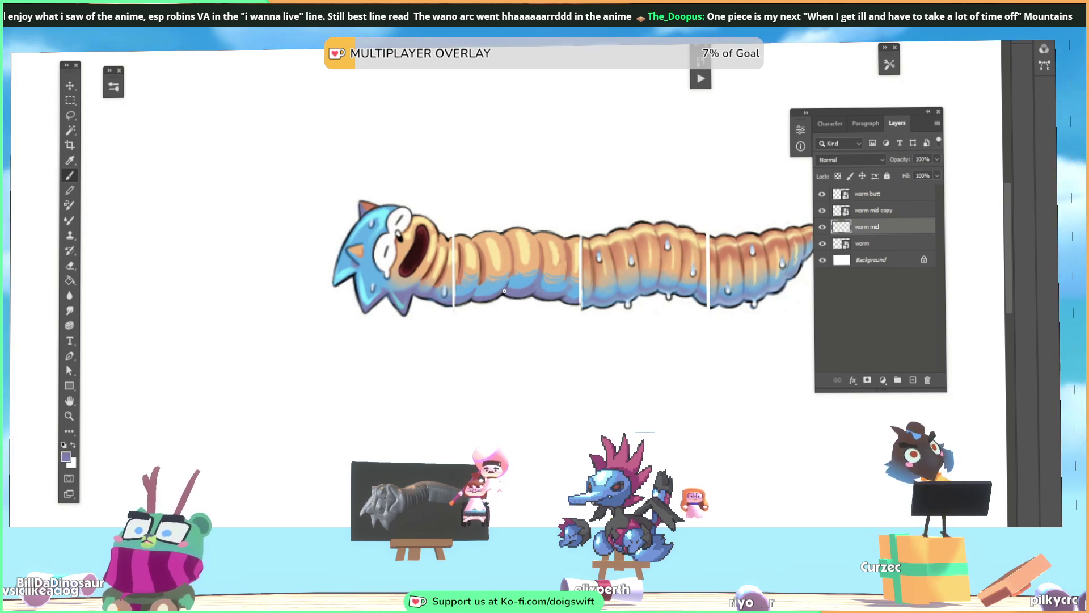
pyautogui.keyDown('alt'); pyautogui.click(544, 272); pyautogui.keyUp('alt')
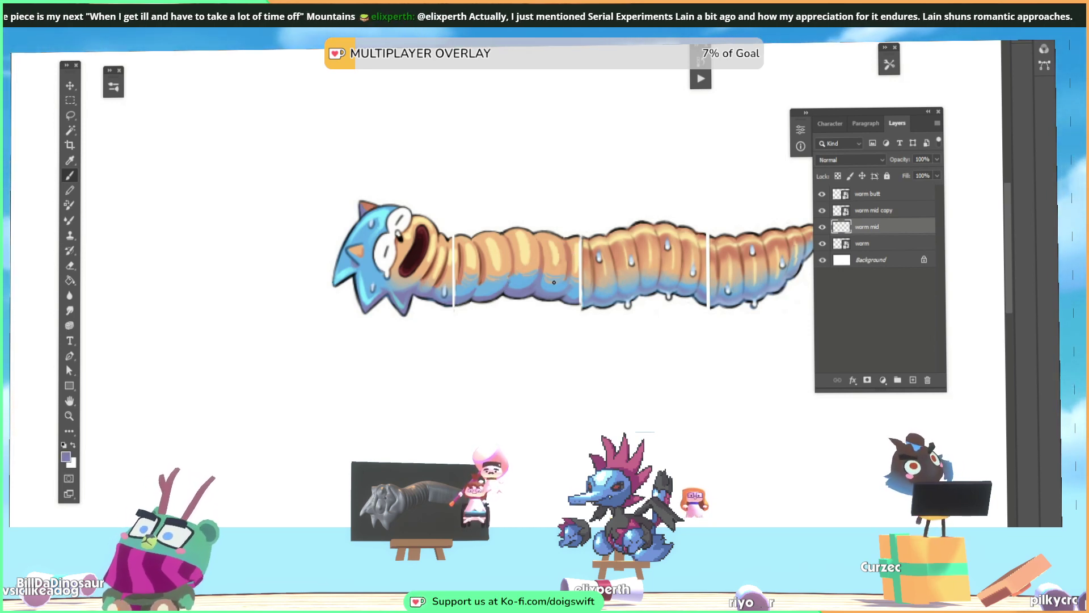
pyautogui.keyDown('alt'); pyautogui.click(522, 276); pyautogui.keyUp('alt')
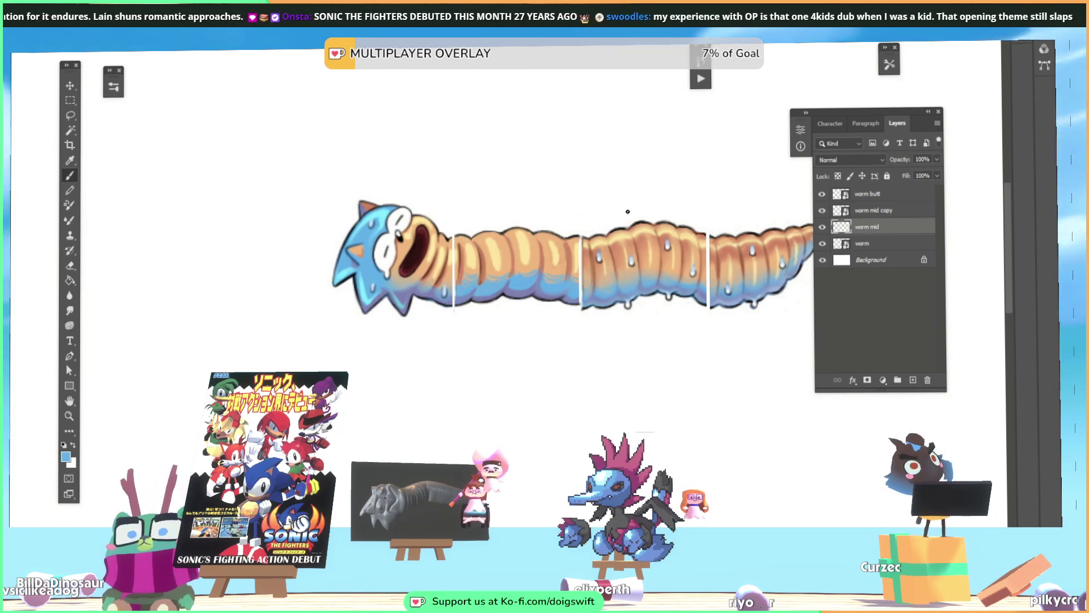
# Touch up the orange rings at both ends of the first middle segment with sampled brown, tan and orange tones
pyautogui.keyDown('alt'); pyautogui.click(566, 240); pyautogui.keyUp('alt')
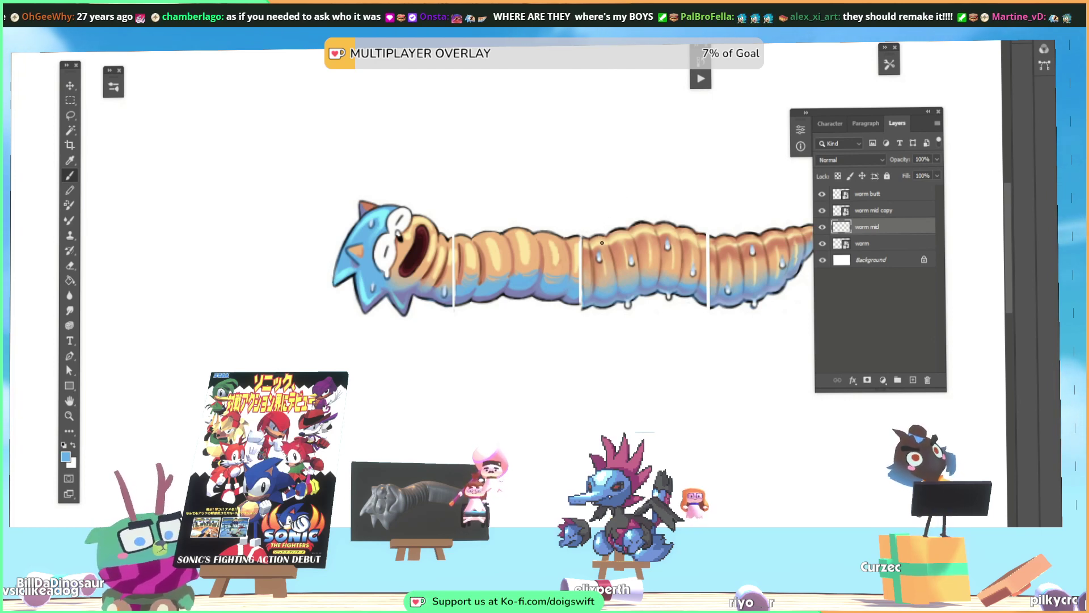
pyautogui.keyDown('alt'); pyautogui.click(583, 241); pyautogui.keyUp('alt')
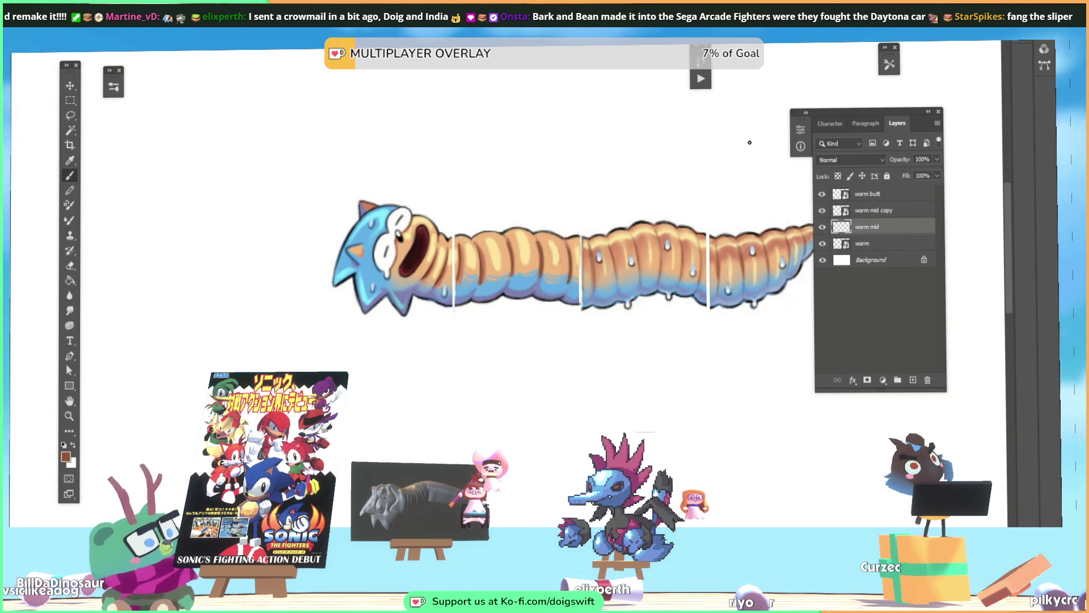
pyautogui.keyDown('alt'); pyautogui.click(464, 261); pyautogui.keyUp('alt')
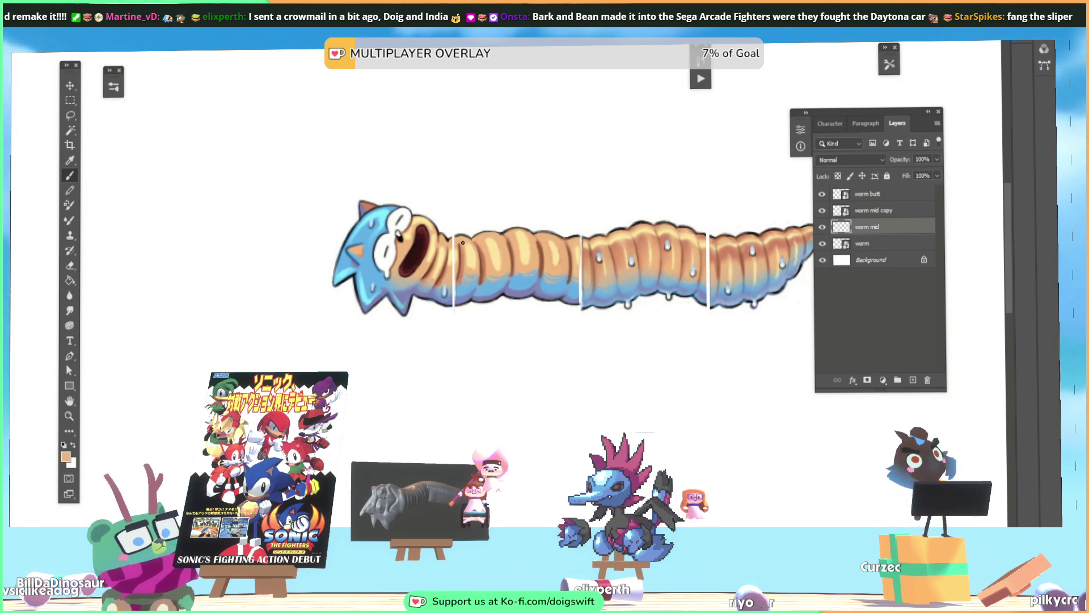
pyautogui.keyDown('alt'); pyautogui.click(515, 272); pyautogui.keyUp('alt')
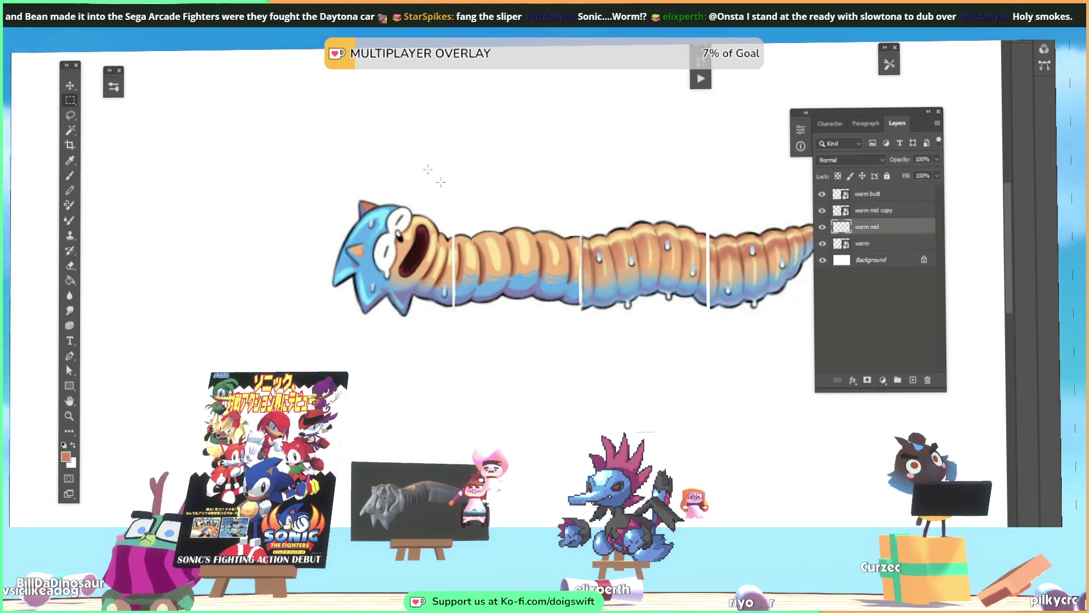
# Select the whole first middle segment with a rectangular selection and warp its centre upward into an arch
pyautogui.moveTo(459, 250); pyautogui.dragTo(577, 318)
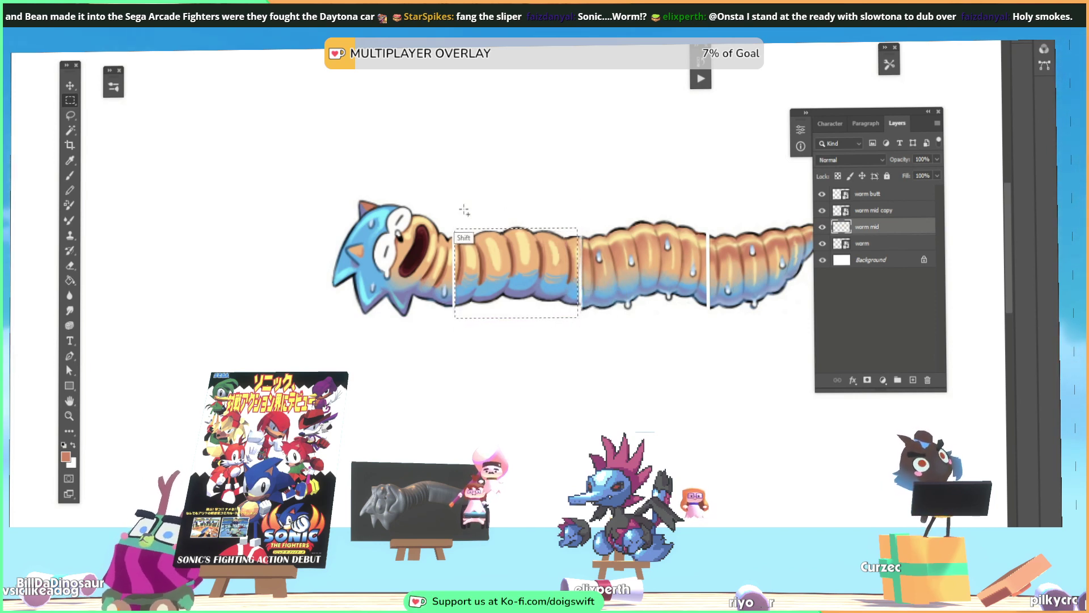
pyautogui.moveTo(463, 207); pyautogui.dragTo(560, 230)
pyautogui.moveTo(454, 203); pyautogui.dragTo(578, 305)
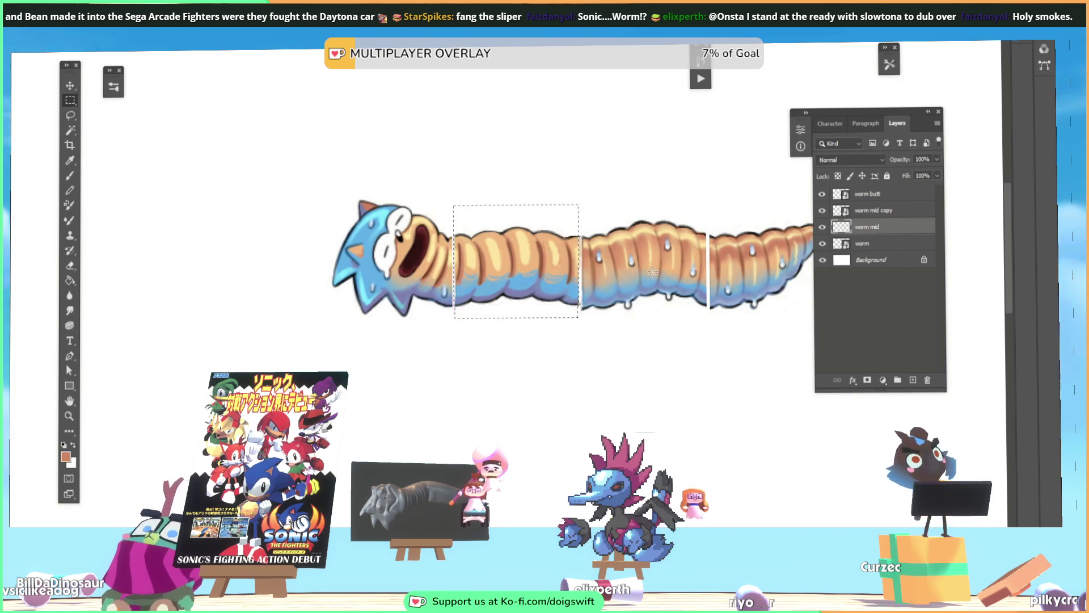
pyautogui.rightClick(564, 260)
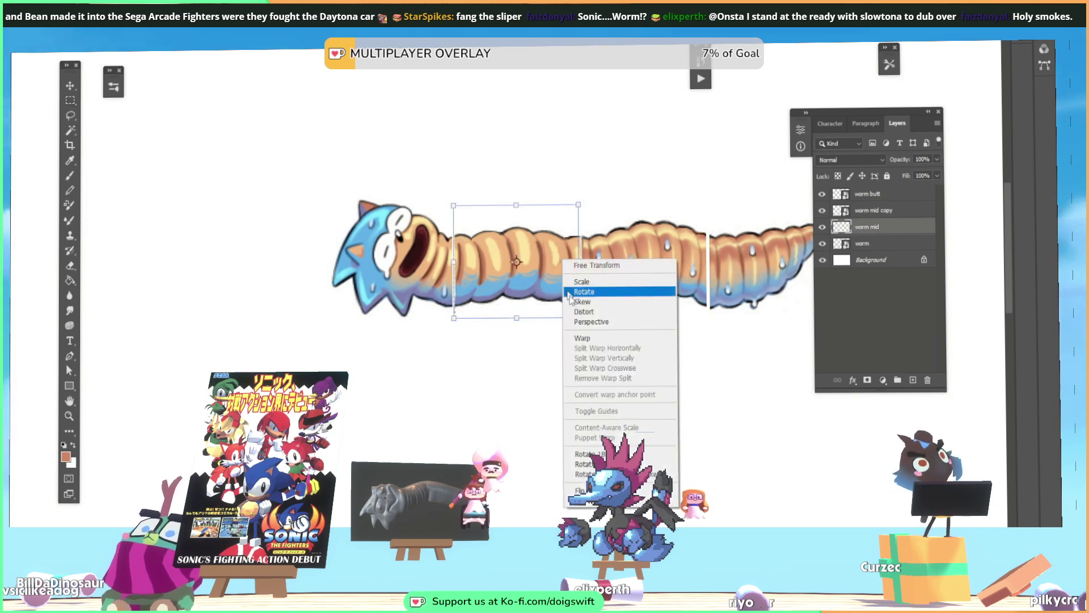
pyautogui.click(593, 337)
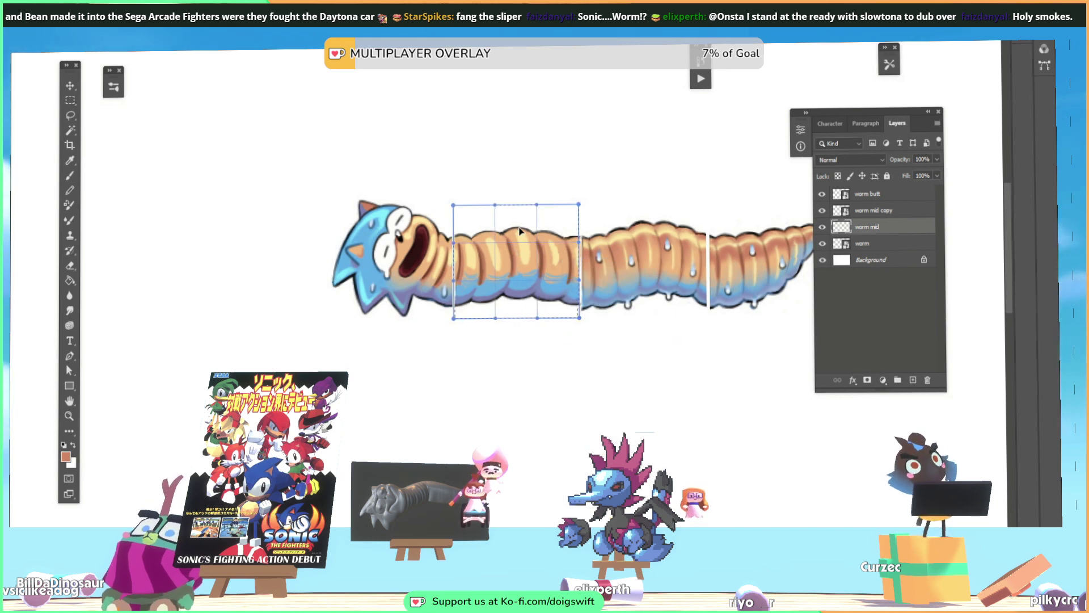
pyautogui.moveTo(516, 248); pyautogui.dragTo(516, 238)
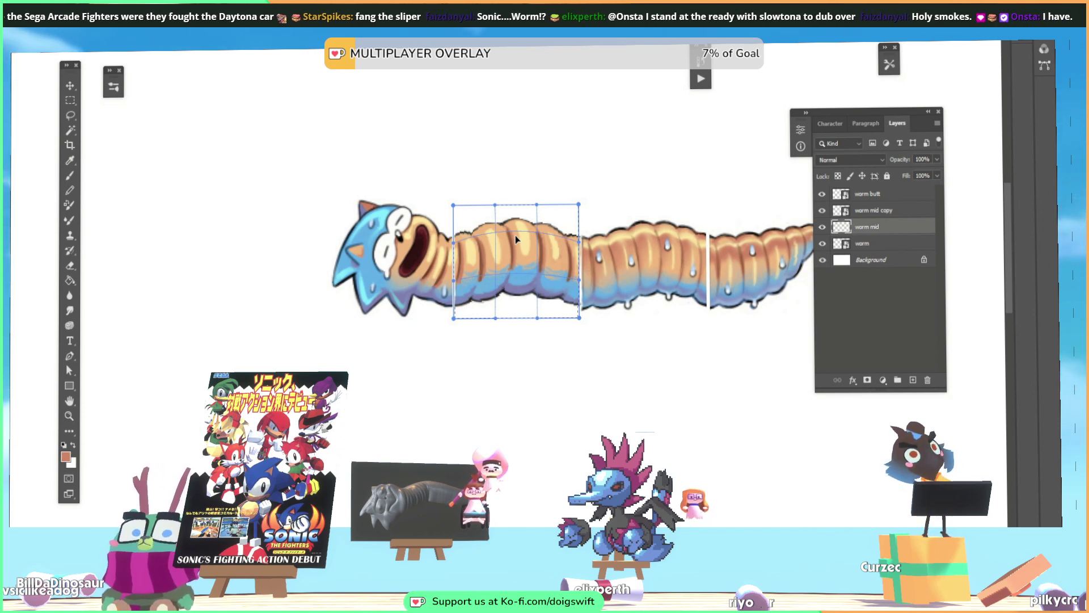
pyautogui.moveTo(515, 238); pyautogui.dragTo(560, 304)
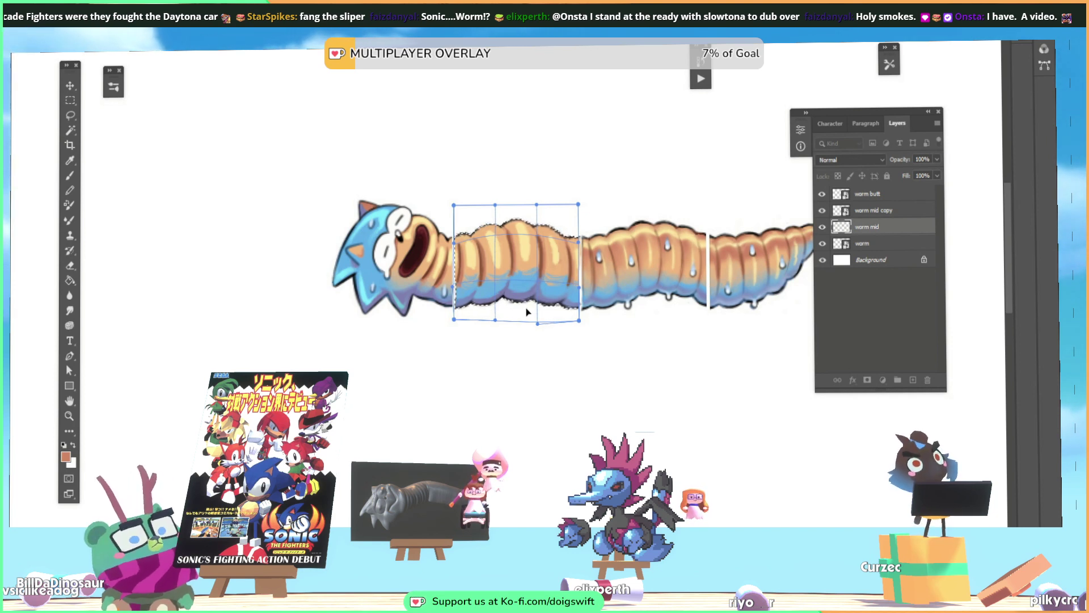
# Try pulling down the lower edge of the first middle segment's warp, then undo the adjustment
pyautogui.moveTo(537, 324); pyautogui.dragTo(490, 332)
pyautogui.hotkey('ctrl', 'z')
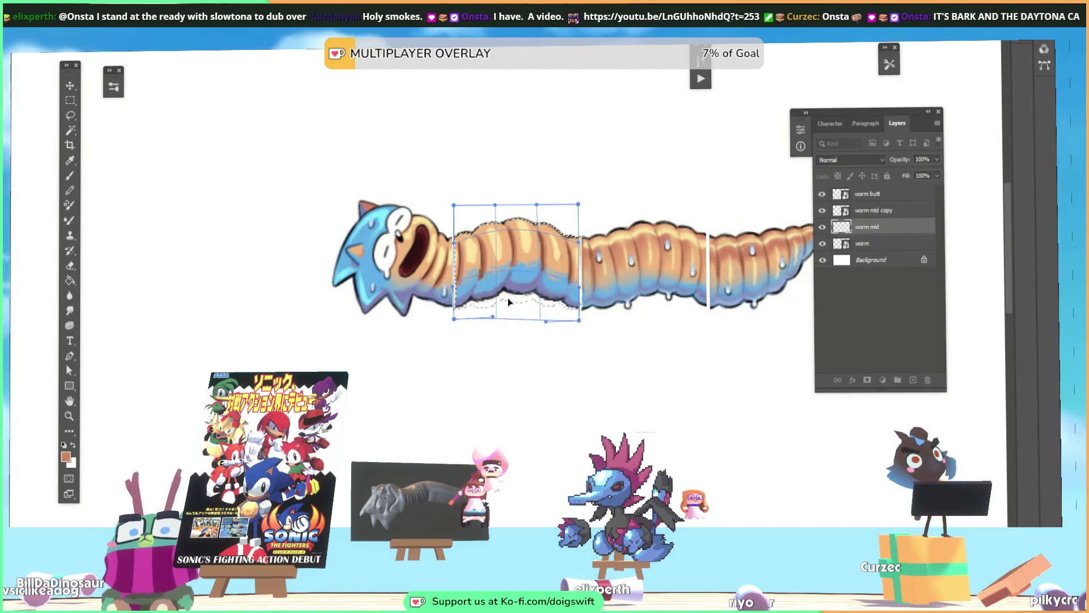
pyautogui.moveTo(493, 317); pyautogui.dragTo(495, 328)
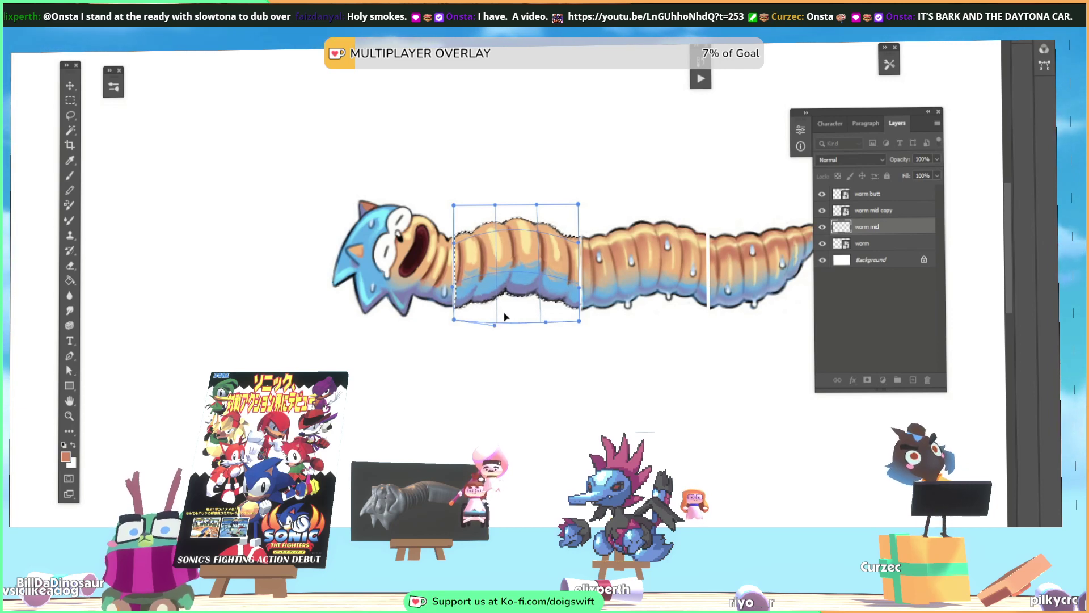
pyautogui.hotkey('ctrl', 'z')
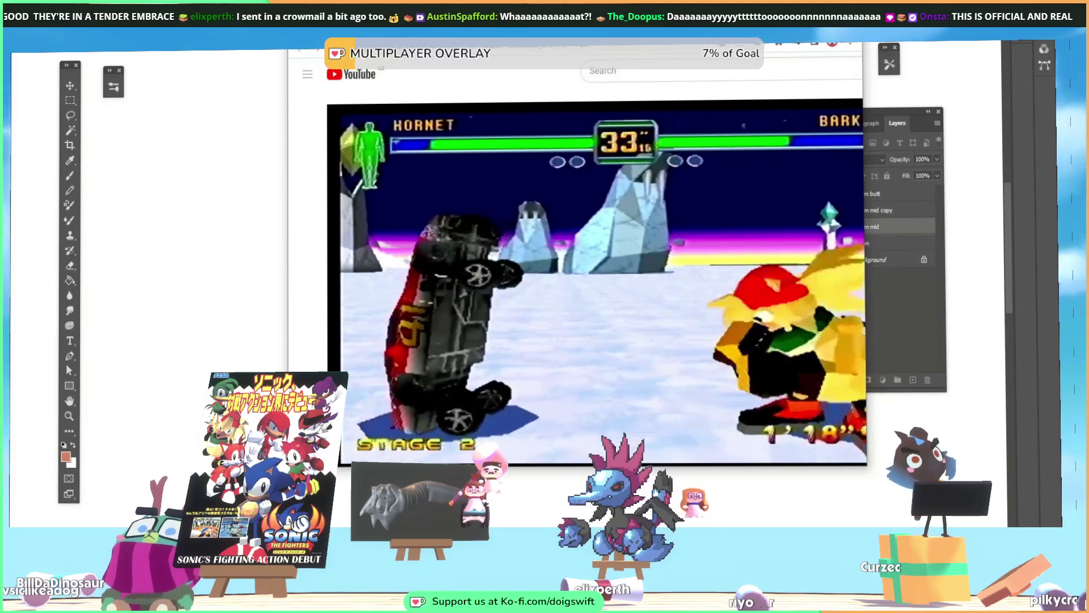
pyautogui.press('t')
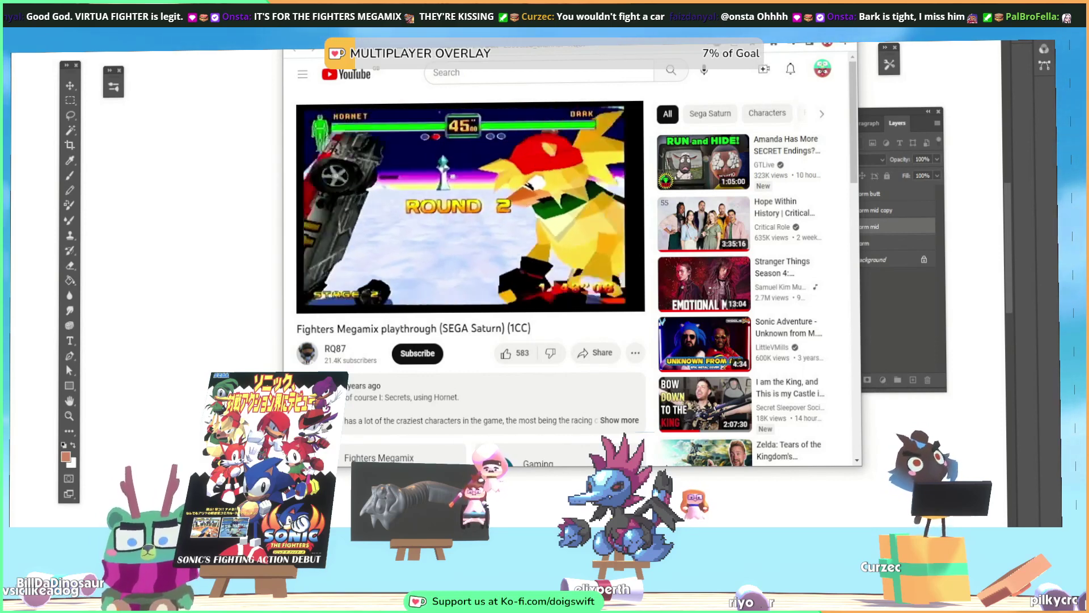
pyautogui.hotkey('alt', 'Tab')
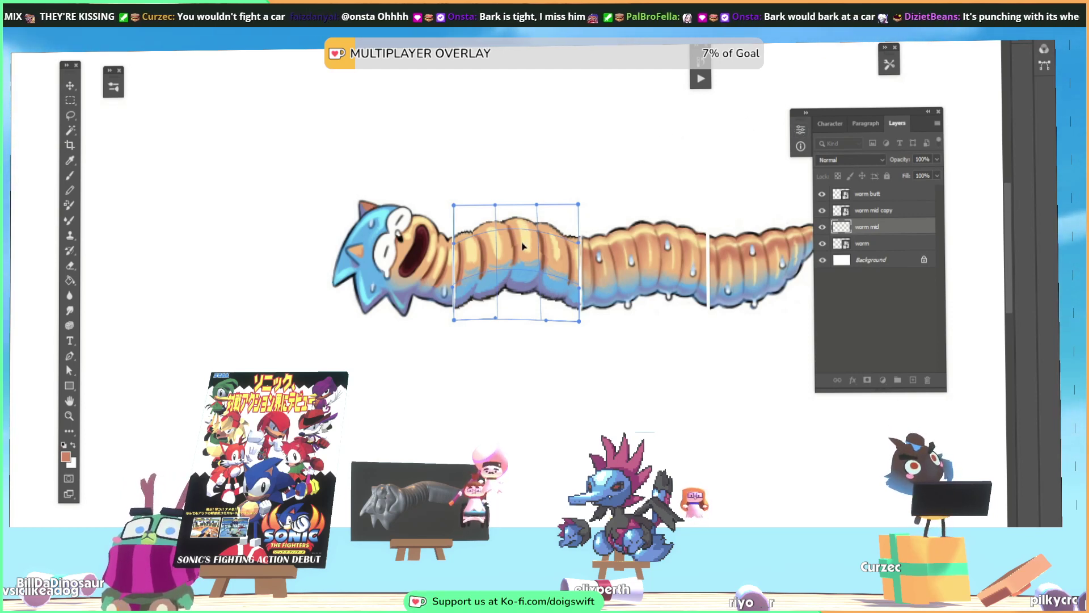
# Lower the warped arch of the first middle segment and adjust its lower front corner, underside and upper rear corner
pyautogui.moveTo(523, 235); pyautogui.dragTo(522, 244)
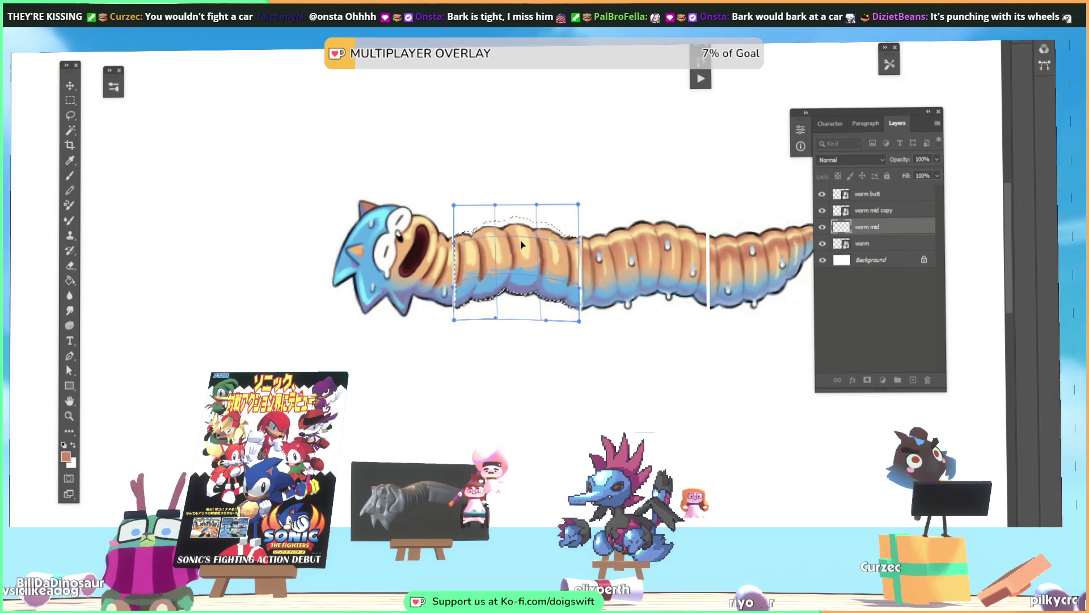
pyautogui.moveTo(521, 244); pyautogui.dragTo(457, 276)
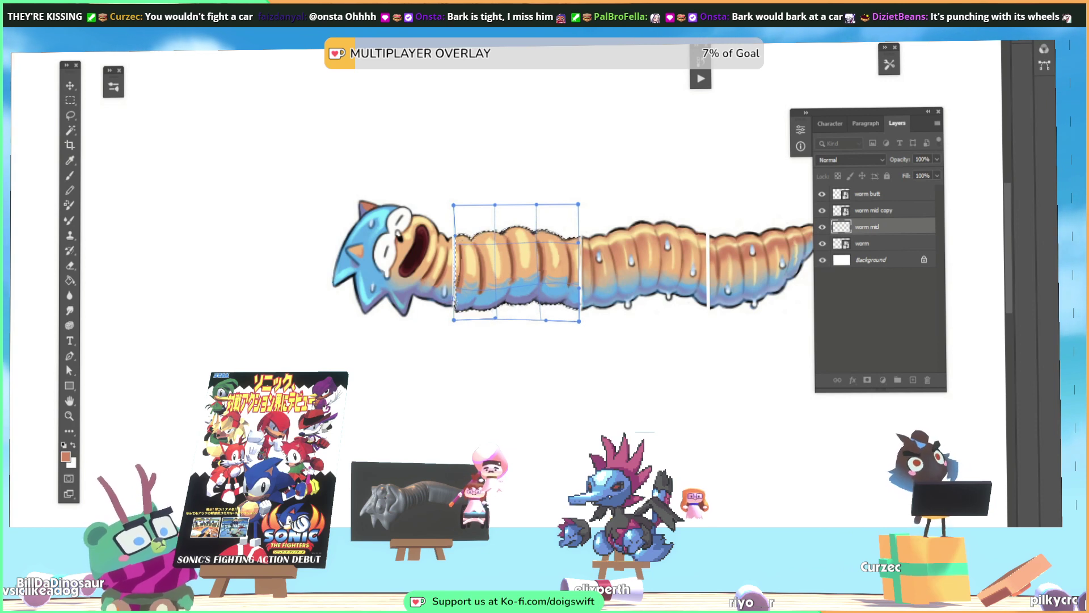
pyautogui.moveTo(453, 320); pyautogui.dragTo(453, 316)
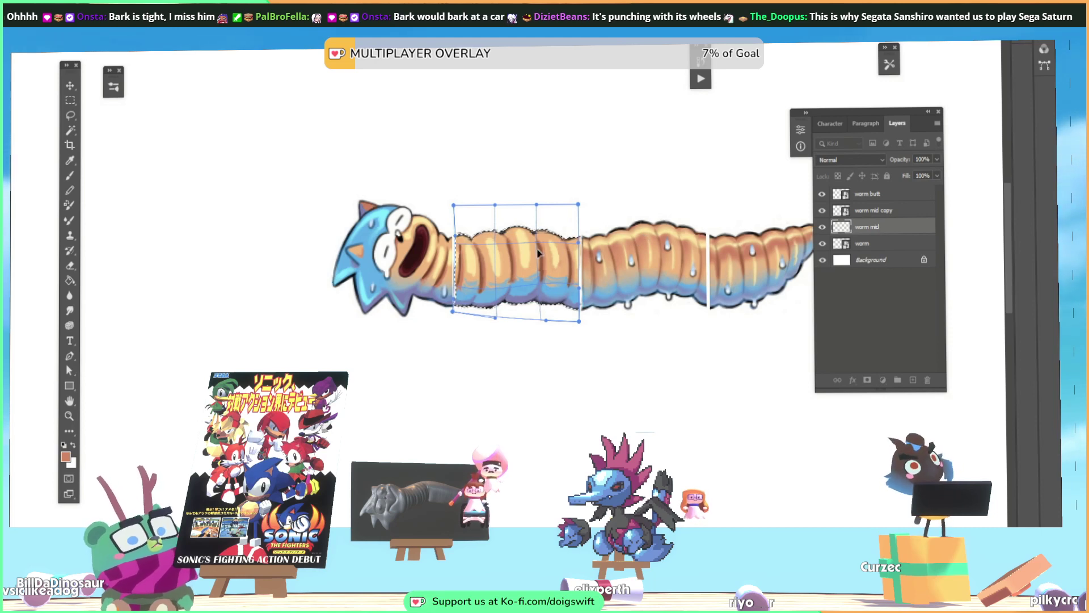
pyautogui.moveTo(522, 317); pyautogui.dragTo(523, 311)
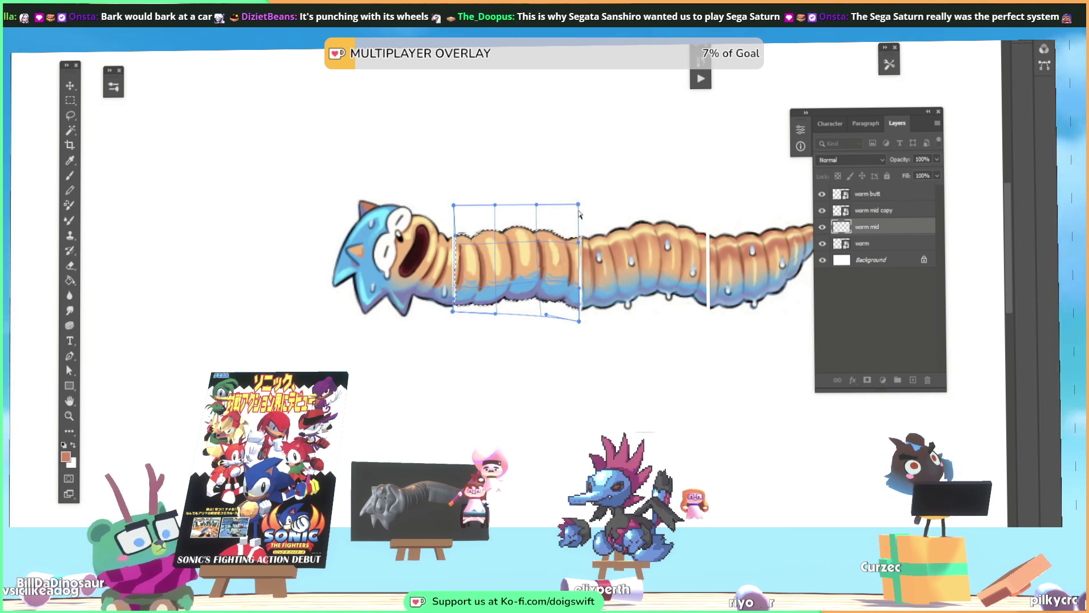
pyautogui.moveTo(578, 204); pyautogui.dragTo(579, 200)
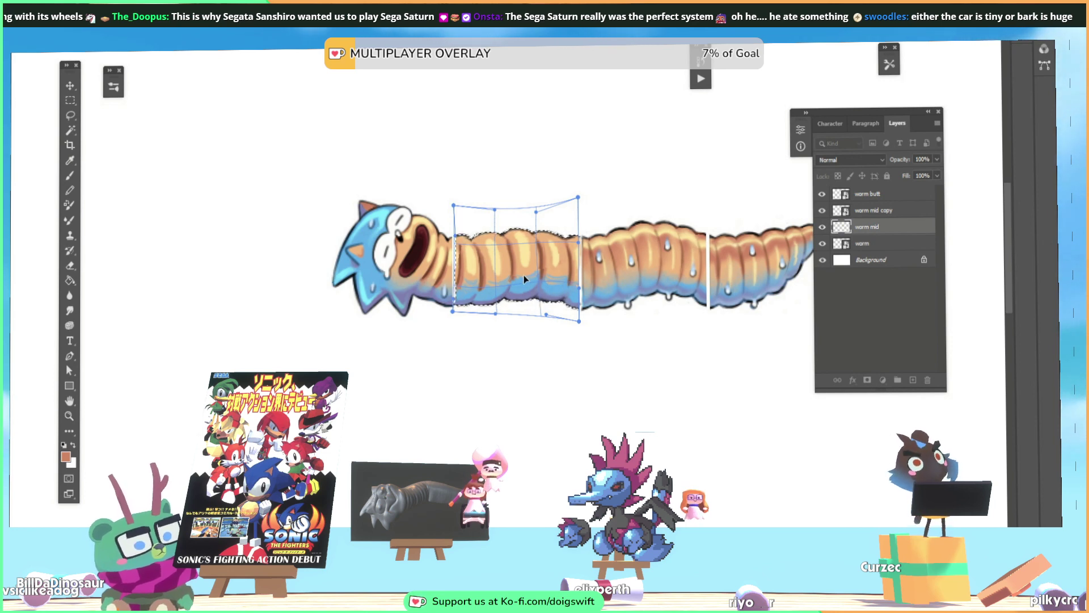
# Raise the first middle segment's centre into a gentle arch, fine-tune its rear rings and underside, and apply the warp
pyautogui.moveTo(518, 275); pyautogui.dragTo(505, 255)
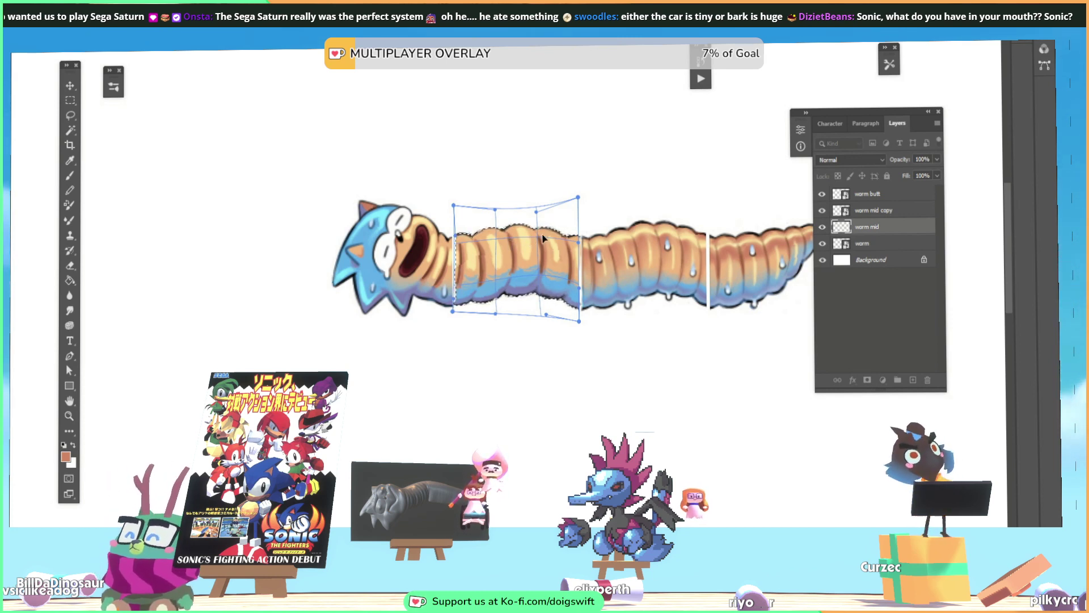
pyautogui.moveTo(556, 229); pyautogui.dragTo(555, 228)
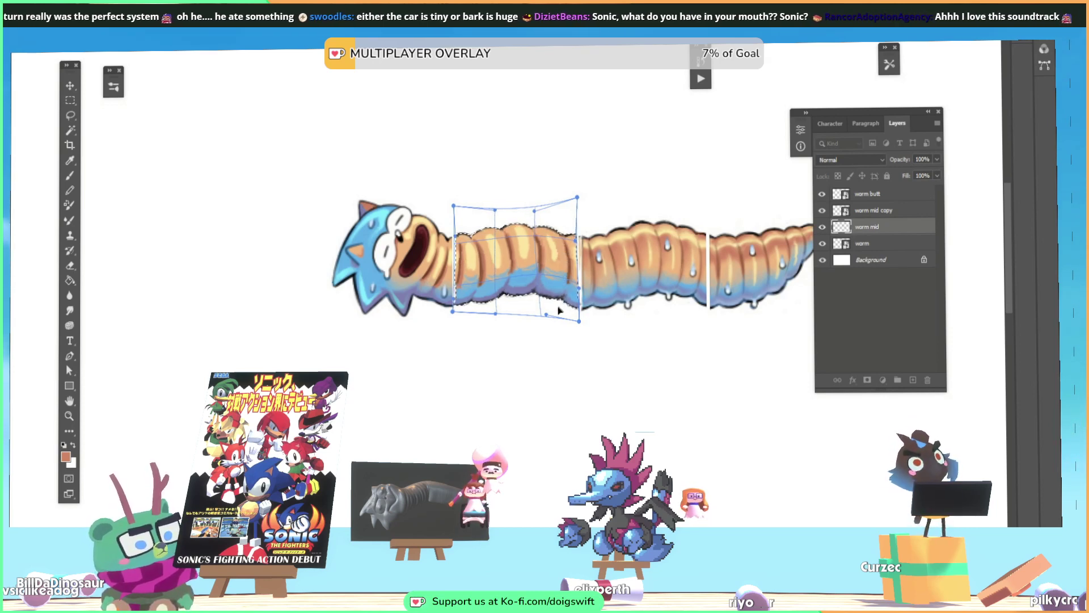
pyautogui.moveTo(545, 323); pyautogui.dragTo(543, 322)
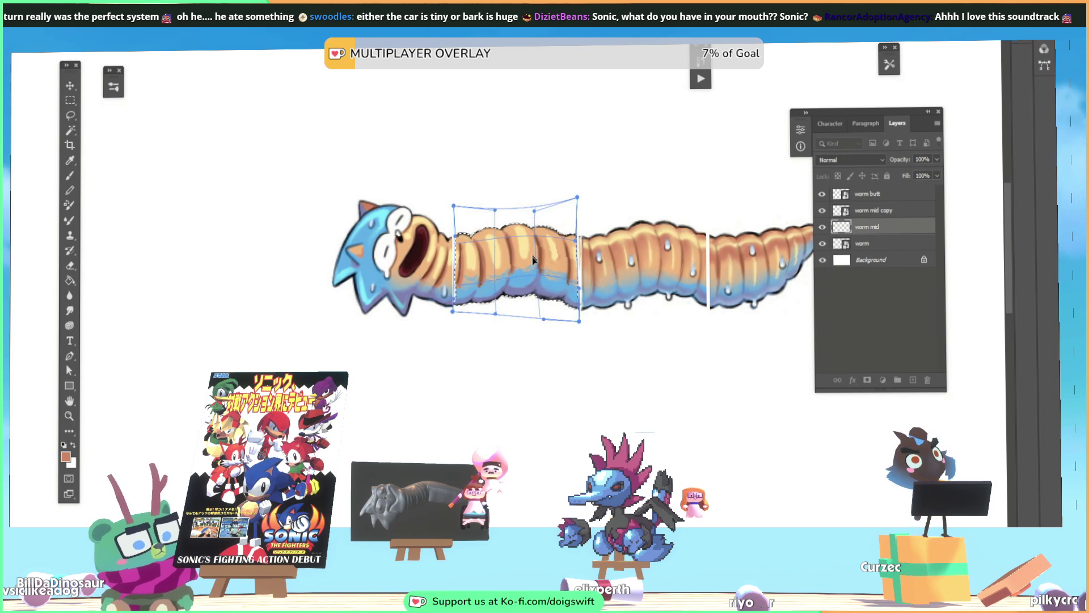
pyautogui.moveTo(532, 268); pyautogui.dragTo(531, 266)
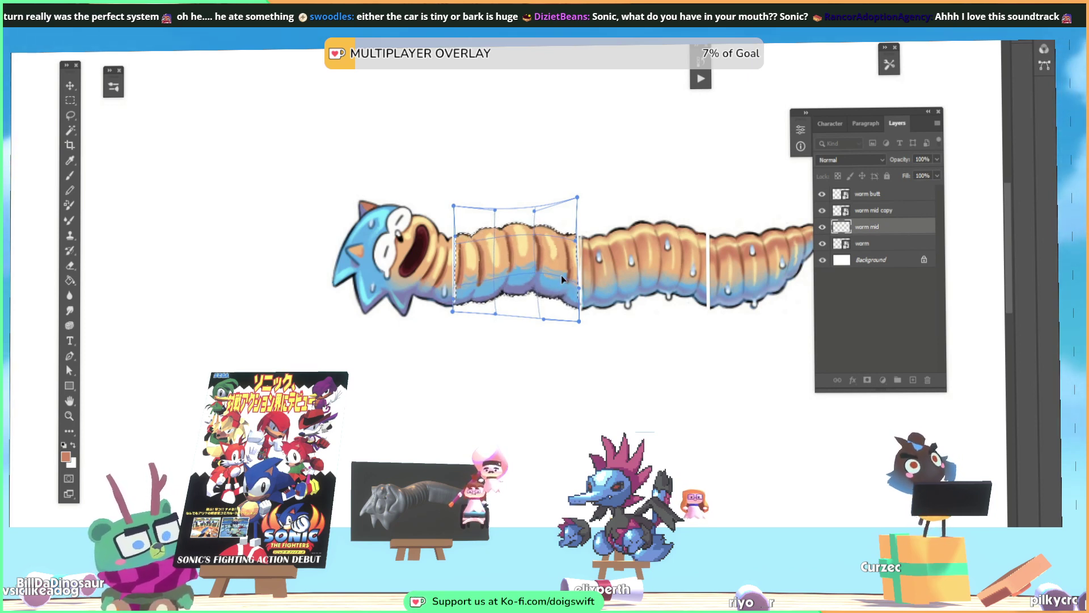
pyautogui.moveTo(556, 275); pyautogui.dragTo(554, 270)
pyautogui.moveTo(517, 220); pyautogui.dragTo(522, 222)
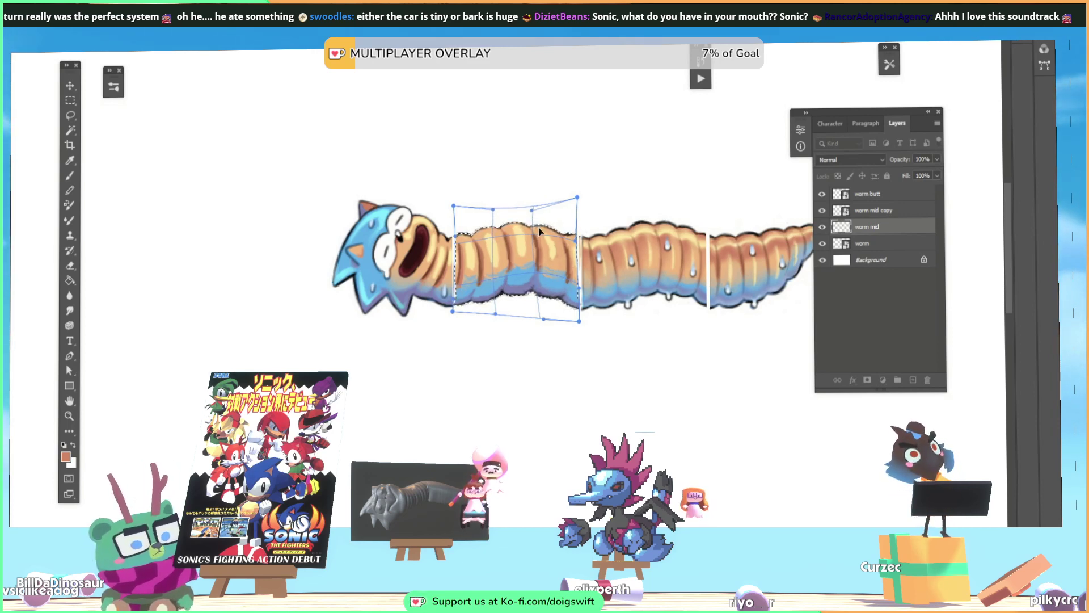
pyautogui.press('Return')
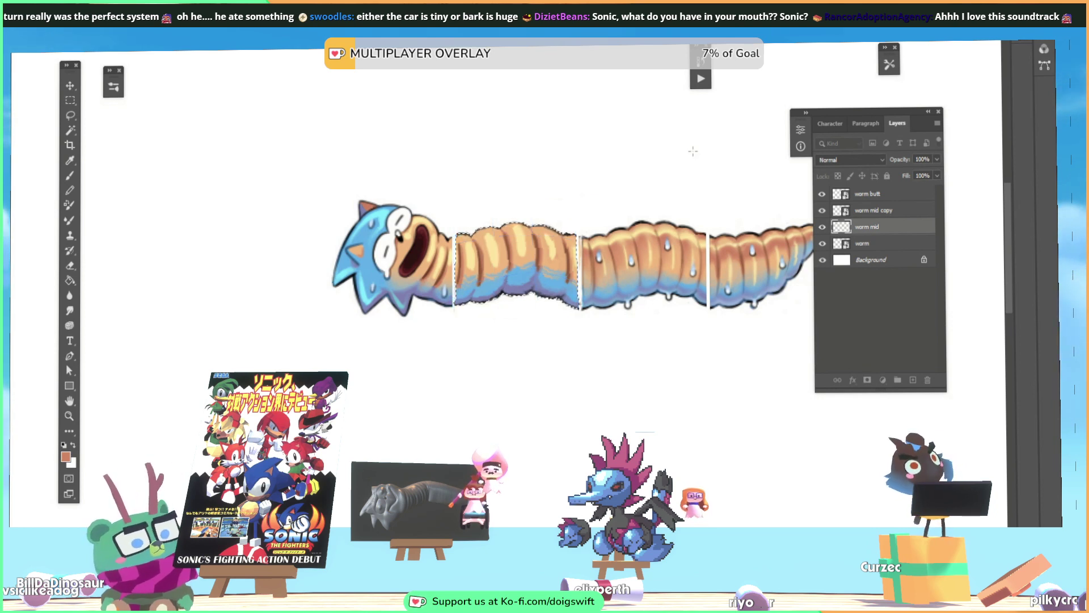
# Clear the selection and touch up the first middle segment's rear rings with colours sampled from its blue underside and orange body
pyautogui.press('m')
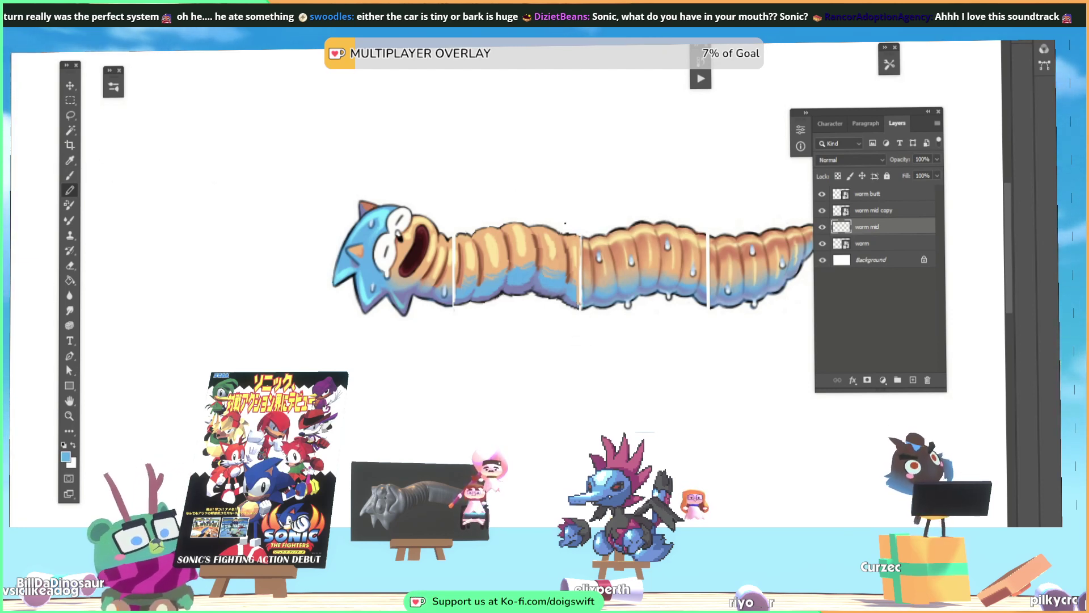
pyautogui.press('shift')
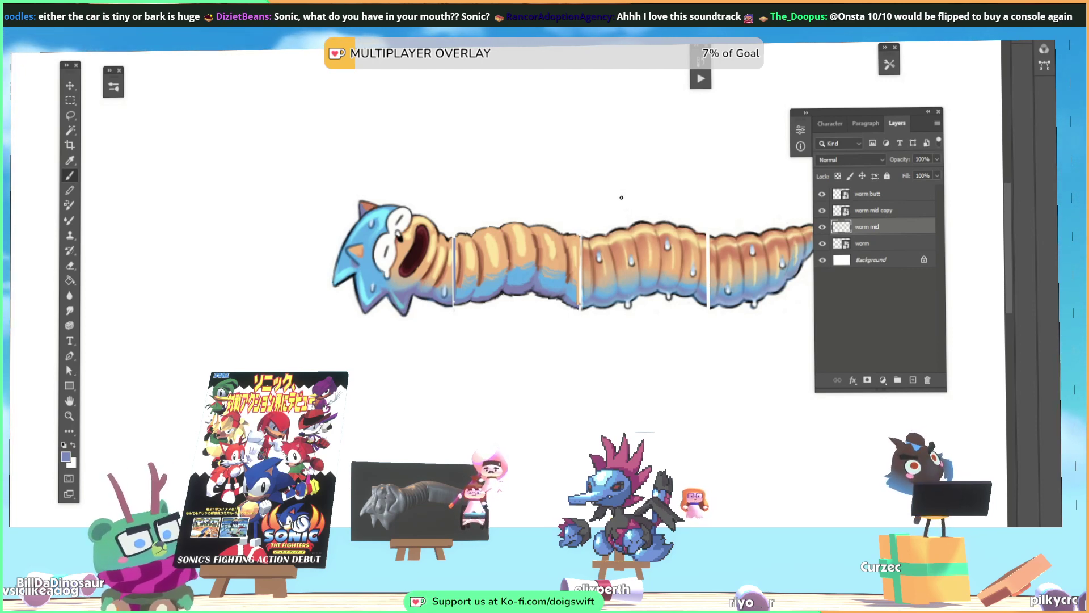
pyautogui.keyDown('alt'); pyautogui.click(542, 246); pyautogui.keyUp('alt')
pyautogui.keyDown('alt'); pyautogui.click(539, 259); pyautogui.keyUp('alt')
pyautogui.keyDown('alt'); pyautogui.click(530, 273); pyautogui.keyUp('alt')
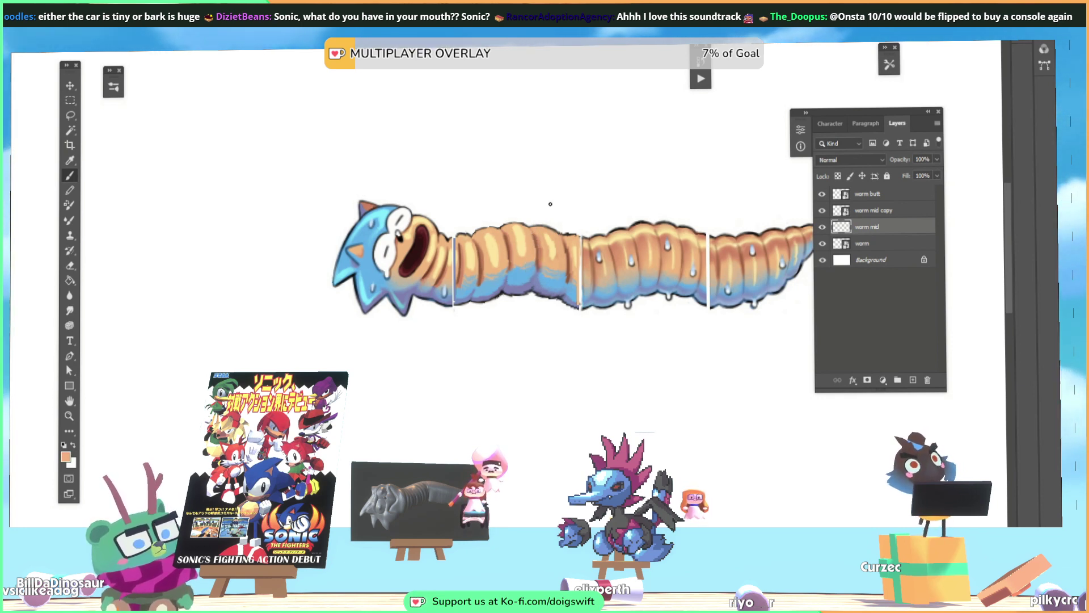
# Redraw the first middle segment's upper outline in black and dark brown, touching up the rings beneath it in sampled tan
pyautogui.keyDown('alt'); pyautogui.click(581, 233); pyautogui.keyUp('alt')
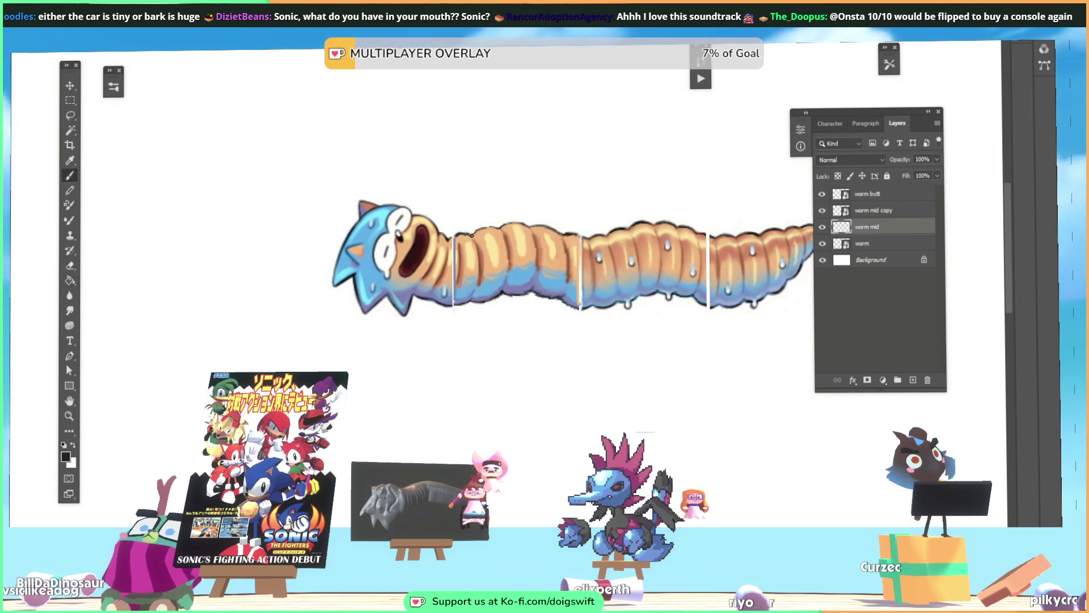
pyautogui.keyDown('alt'); pyautogui.click(461, 238); pyautogui.keyUp('alt')
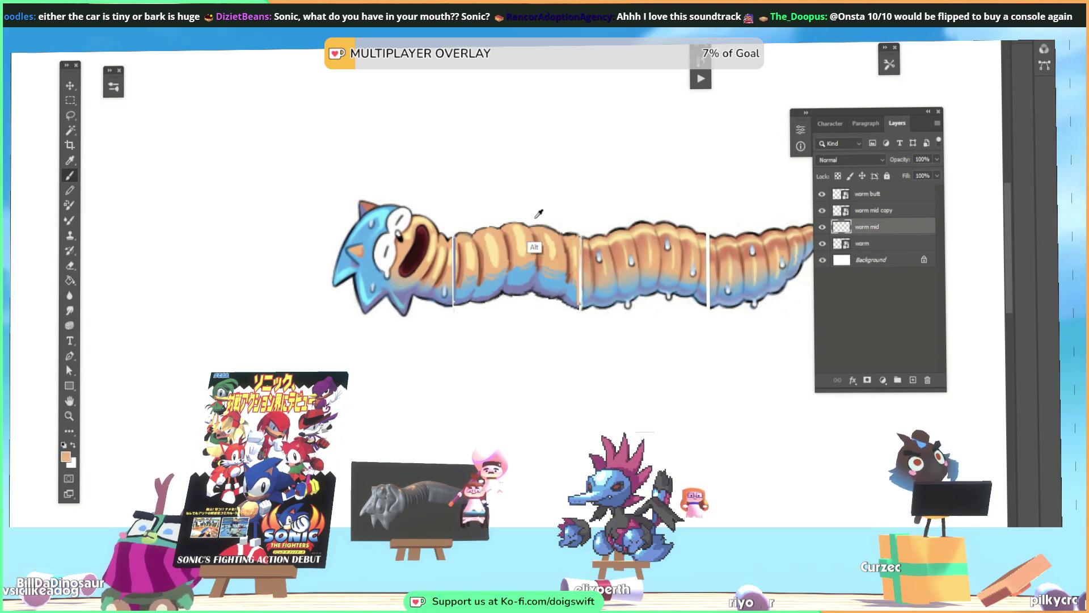
pyautogui.keyDown('alt'); pyautogui.click(482, 230); pyautogui.keyUp('alt')
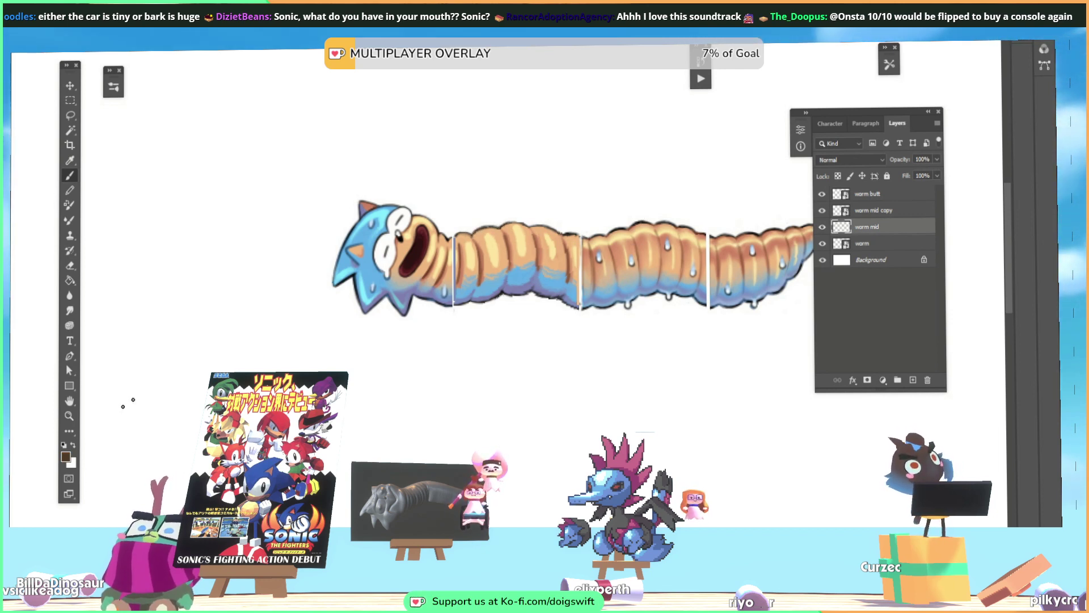
pyautogui.click(64, 445)
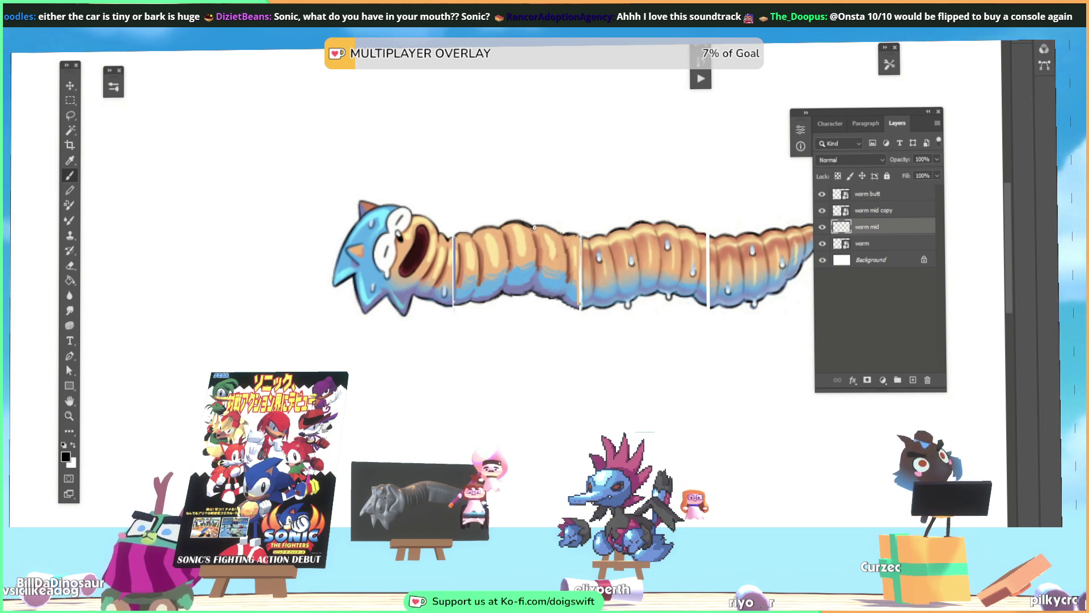
pyautogui.press('ctrl')
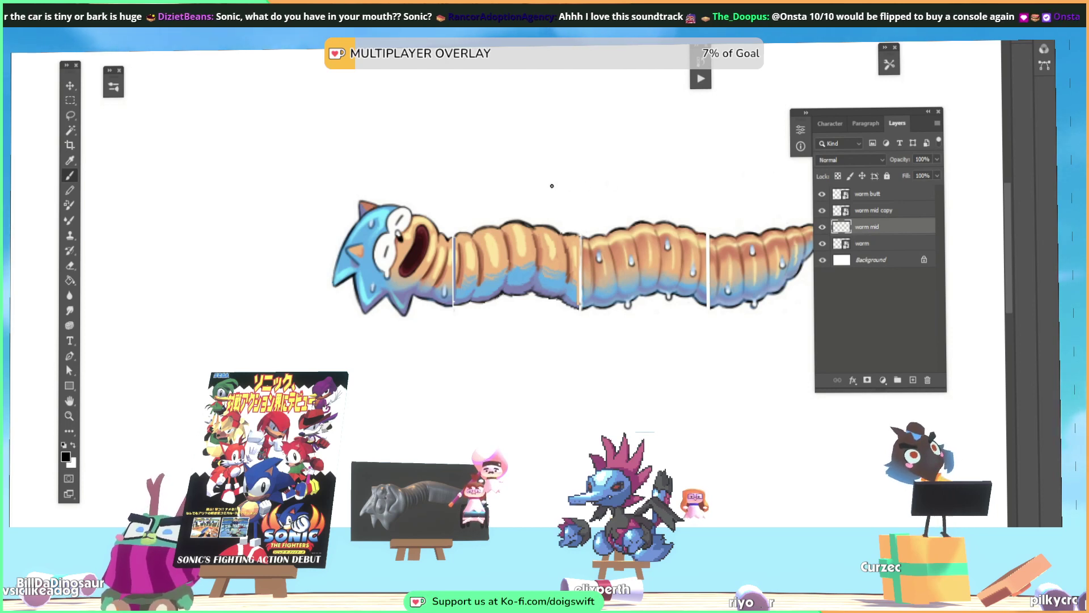
pyautogui.keyDown('alt'); pyautogui.click(507, 225); pyautogui.keyUp('alt')
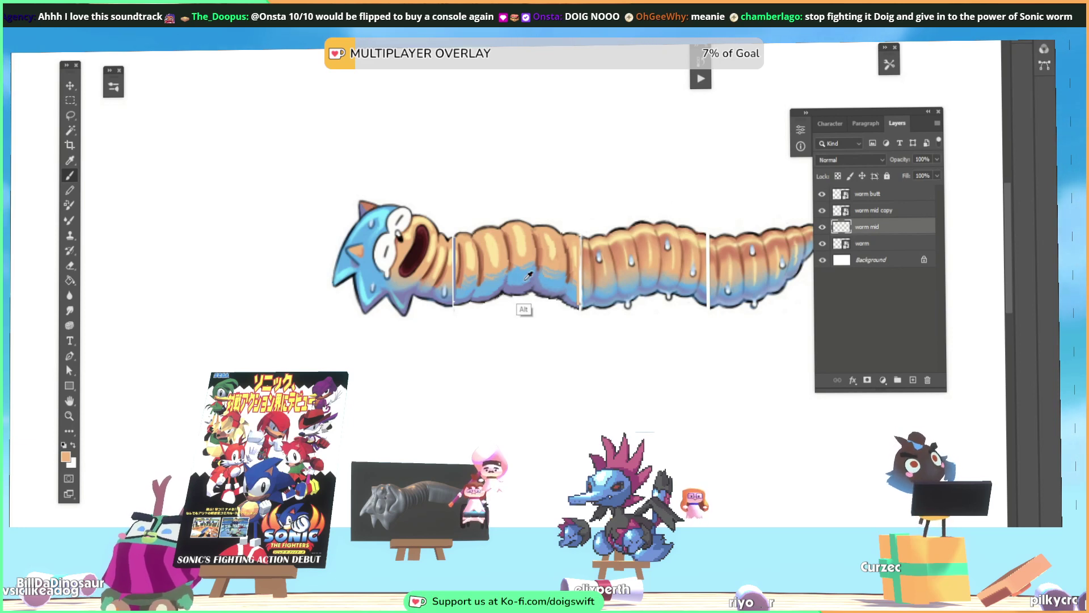
# Redraw the first middle segment's lower outline in sampled near-black and clean up its lower rear corner with a smaller brush
pyautogui.keyDown('alt'); pyautogui.click(479, 298); pyautogui.keyUp('alt')
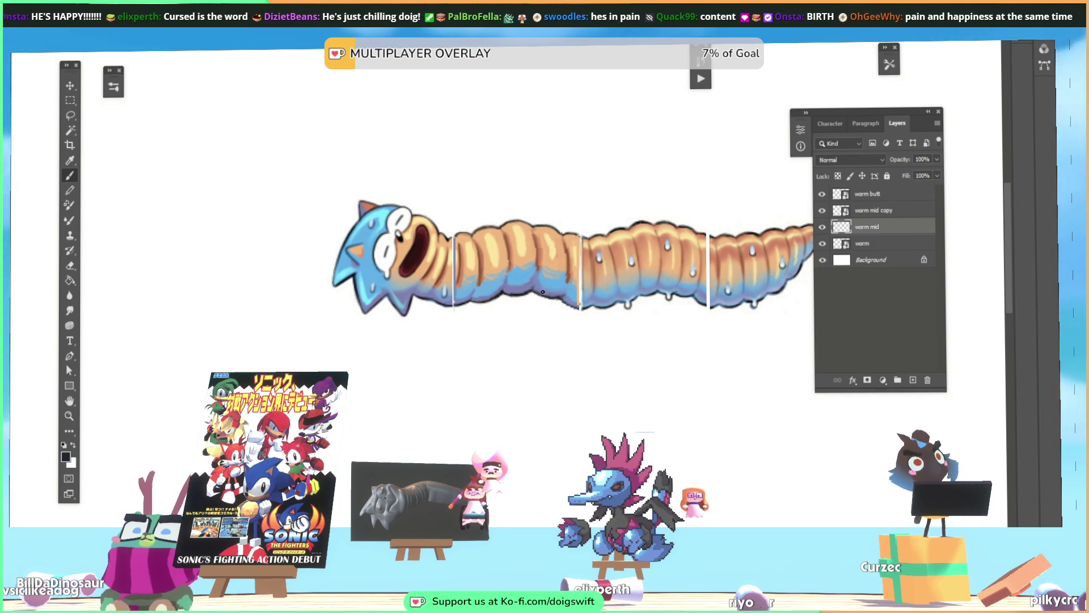
pyautogui.press('ctrl')
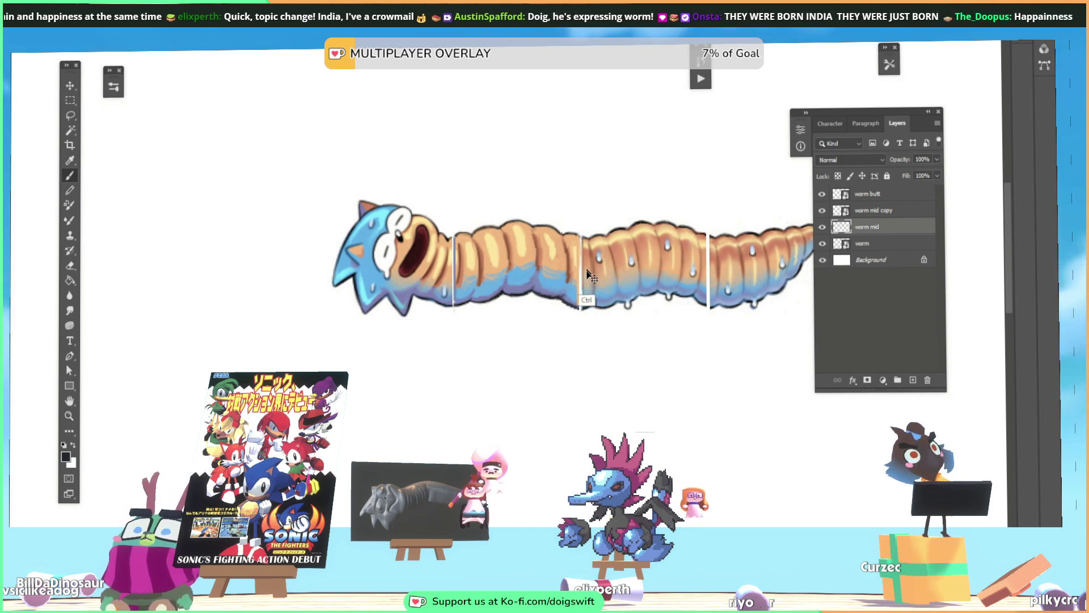
pyautogui.press('shift')
pyautogui.press('ctrl')
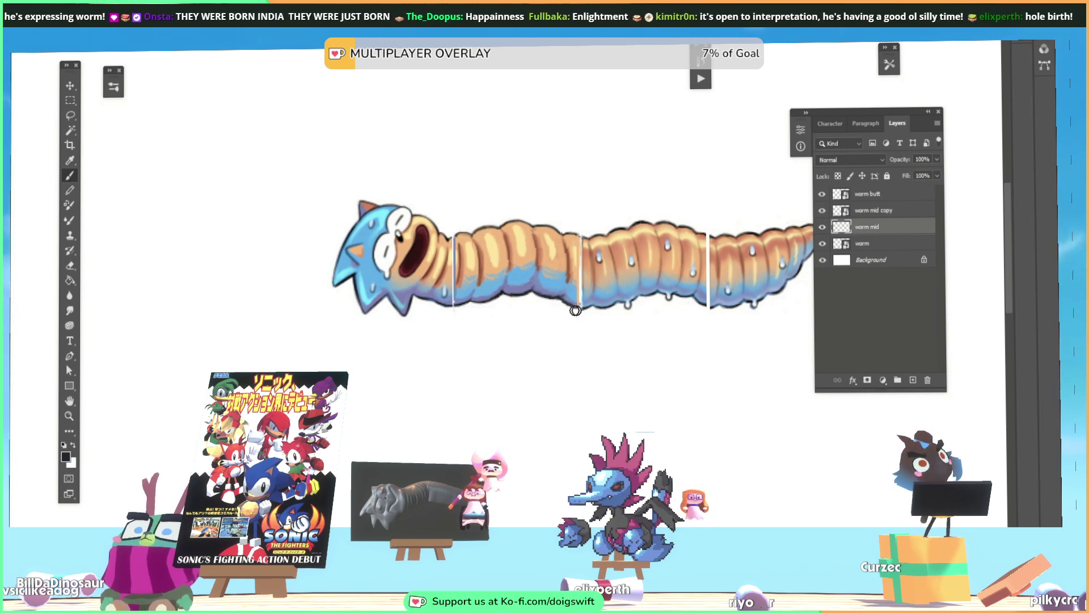
pyautogui.press('[')
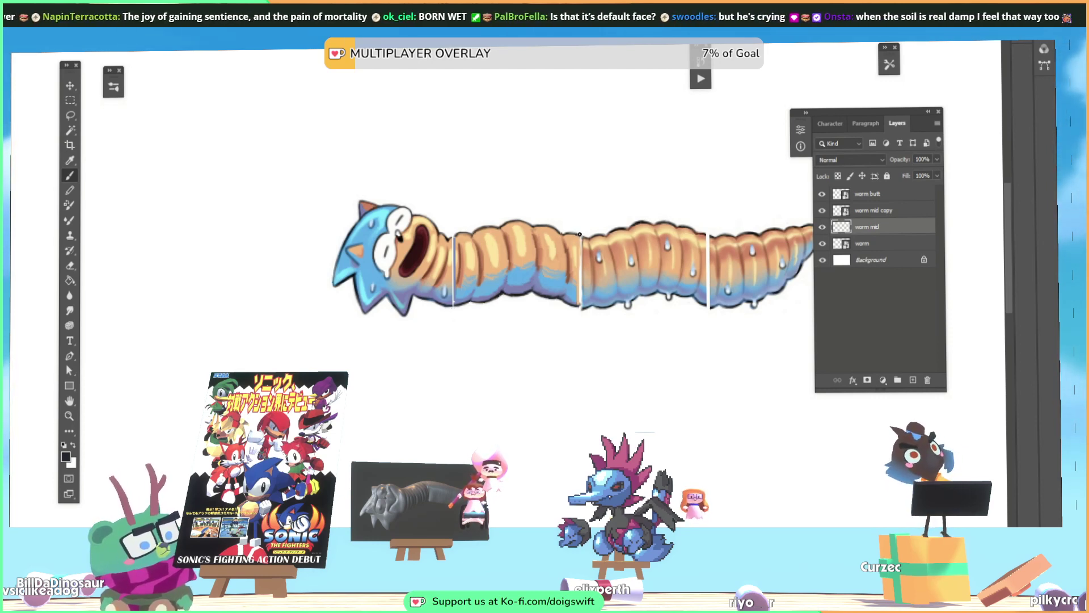
# Refine the first middle segment's upper rear corner with sampled tan and black
pyautogui.press('alt')
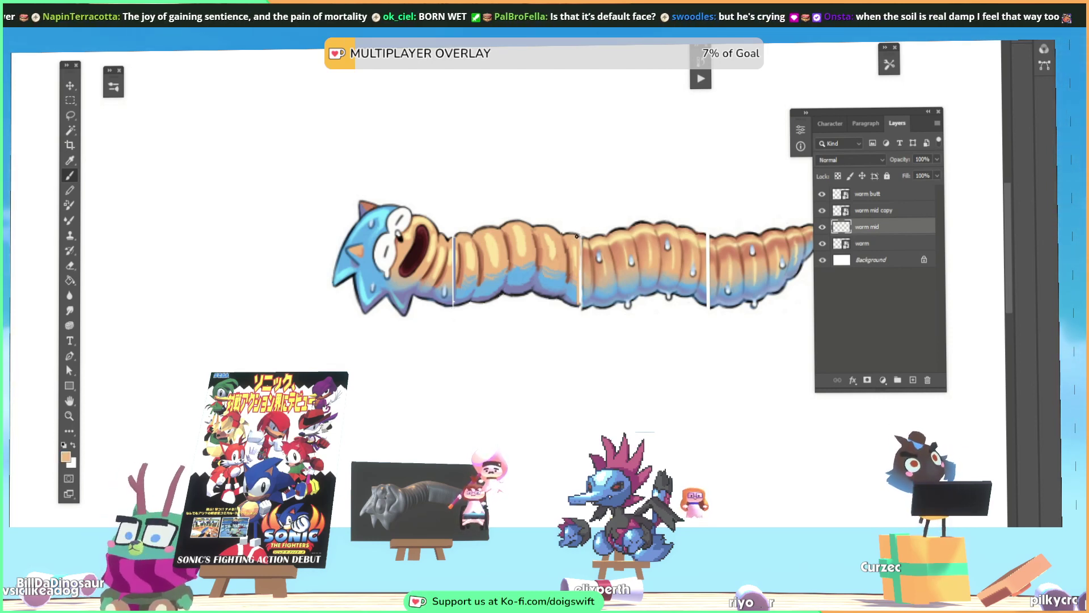
pyautogui.press('alt')
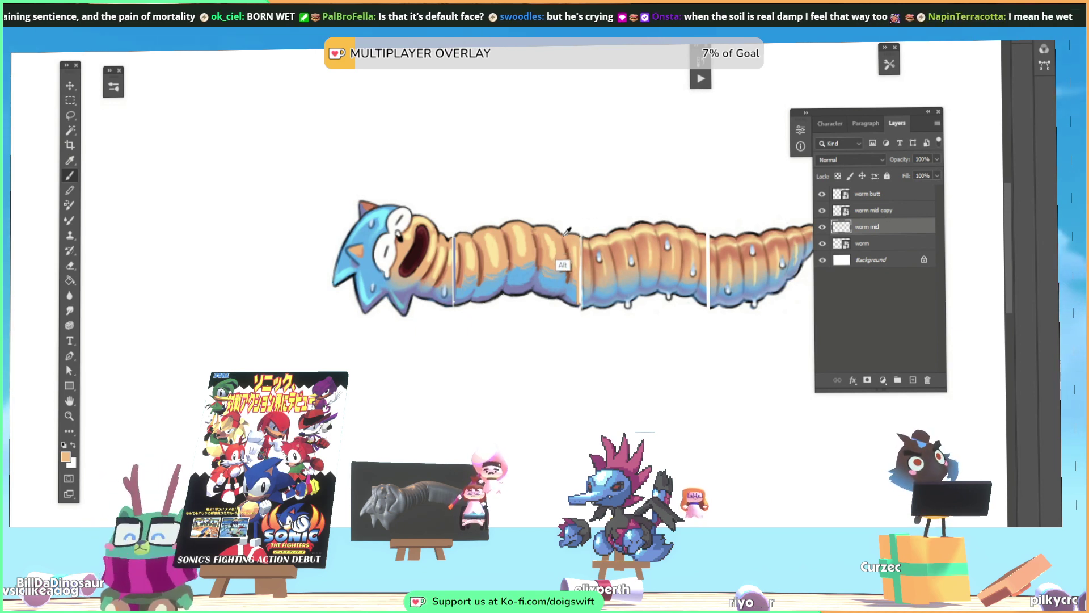
pyautogui.keyDown('alt'); pyautogui.click(574, 232); pyautogui.keyUp('alt')
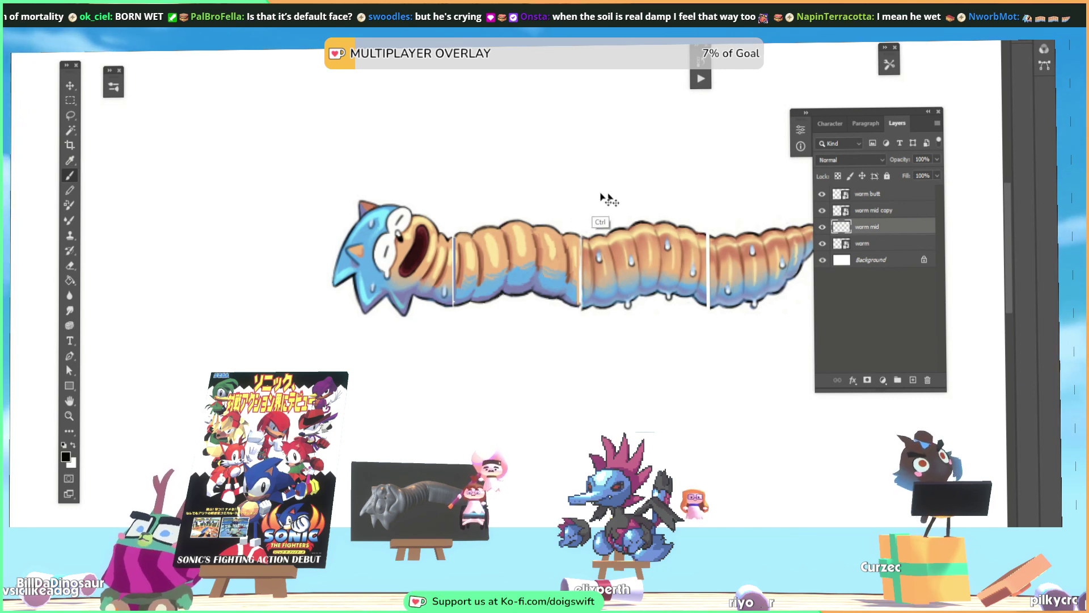
pyautogui.keyDown('alt'); pyautogui.click(536, 229); pyautogui.keyUp('alt')
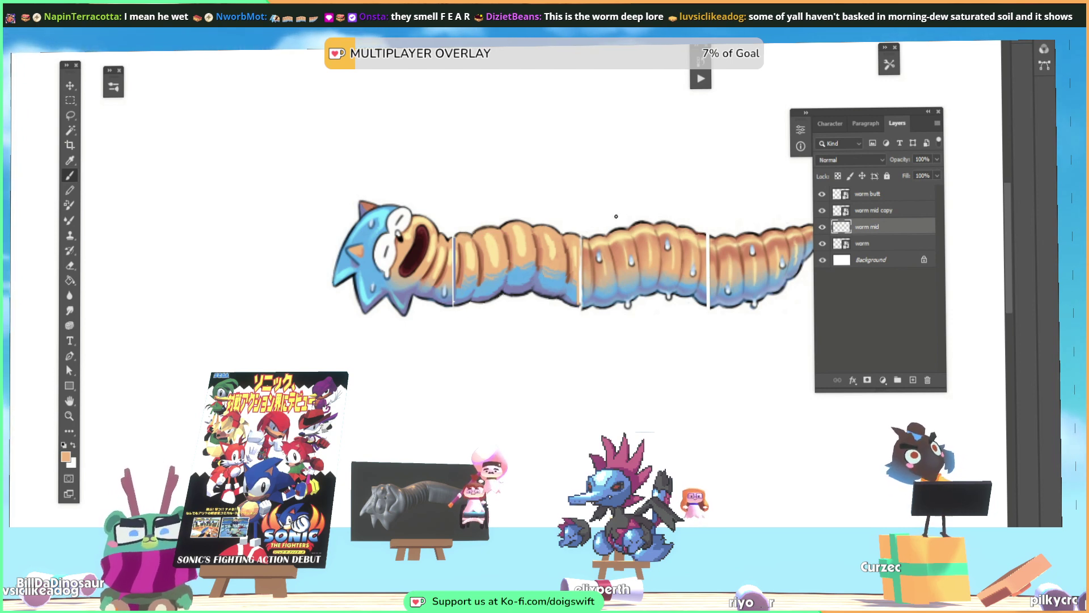
# Smooth the upper outline over the first middle segment's central and front rings, alternating sampled black and tan
pyautogui.press('alt')
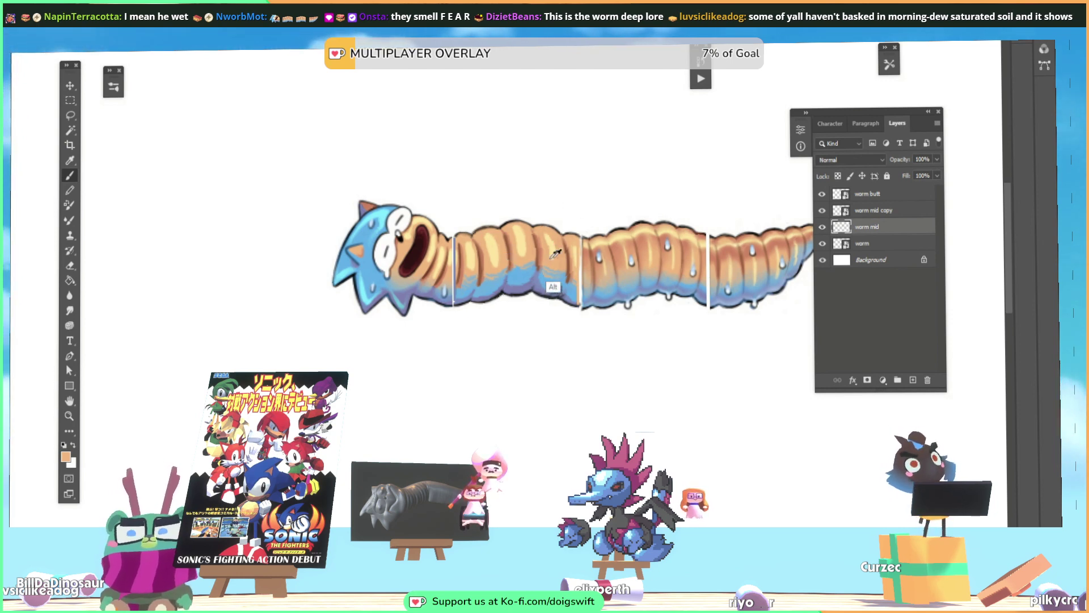
pyautogui.keyDown('alt'); pyautogui.click(630, 223); pyautogui.keyUp('alt')
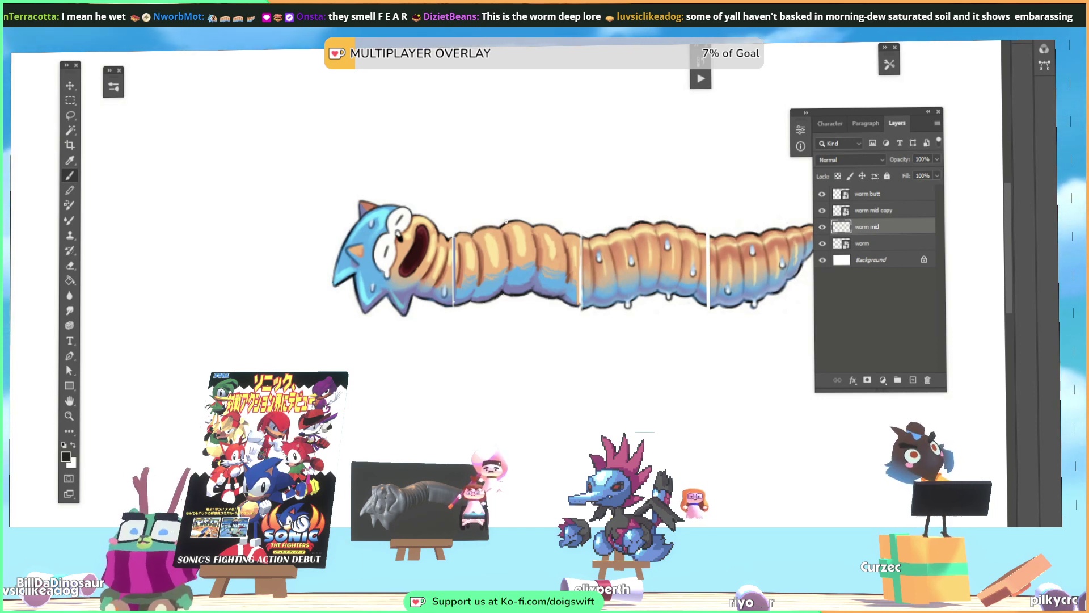
pyautogui.keyDown('alt'); pyautogui.click(481, 229); pyautogui.keyUp('alt')
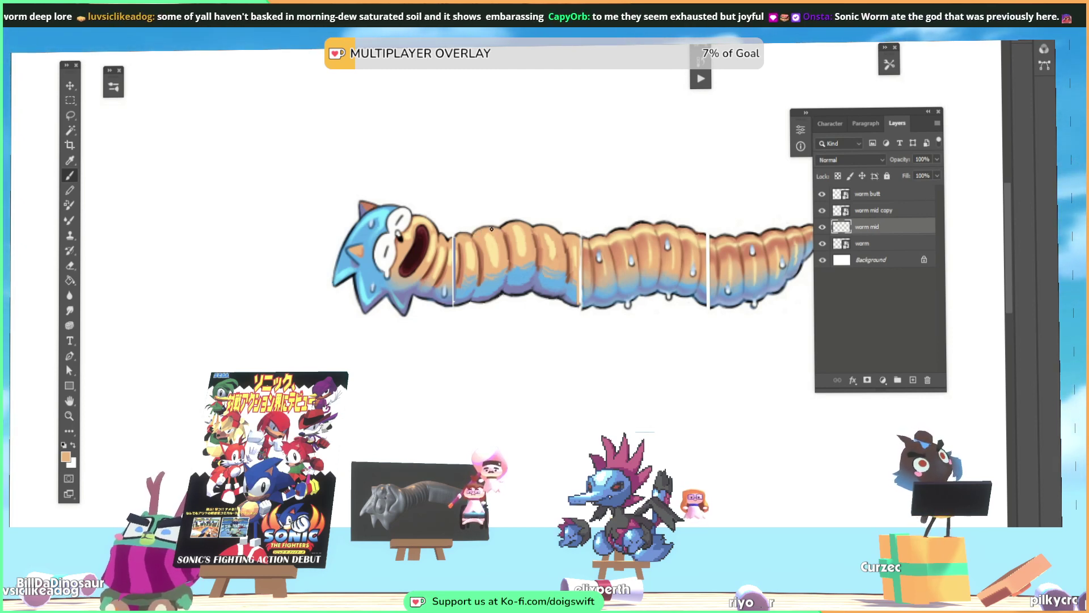
pyautogui.press('alt')
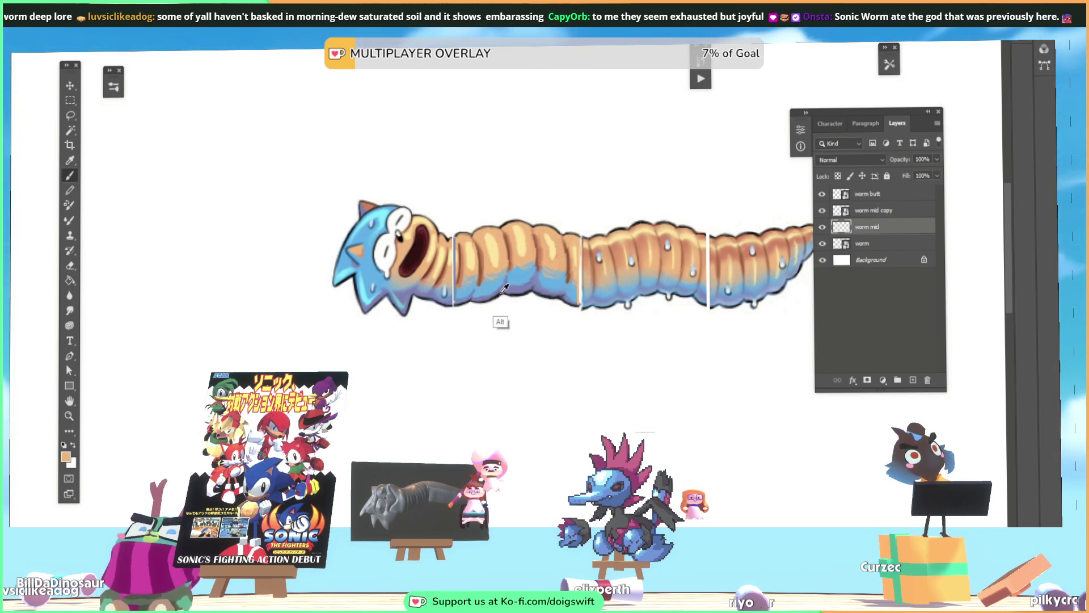
pyautogui.keyDown('alt'); pyautogui.click(493, 226); pyautogui.keyUp('alt')
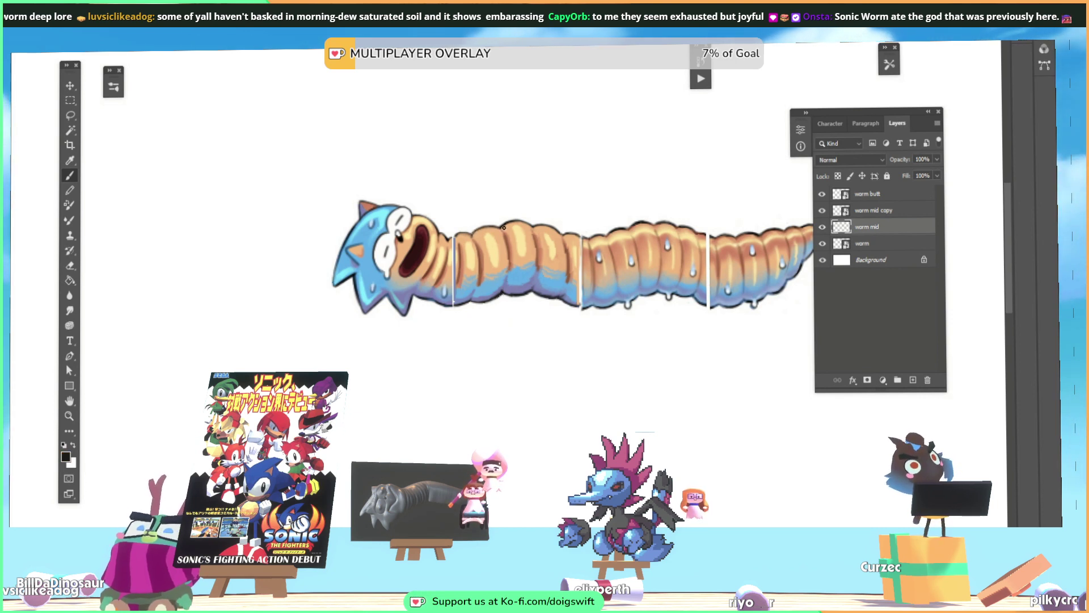
# Touch up the first middle segment's underside with sampled purple and sharpen its outline in near-black
pyautogui.keyDown('alt'); pyautogui.click(491, 296); pyautogui.keyUp('alt')
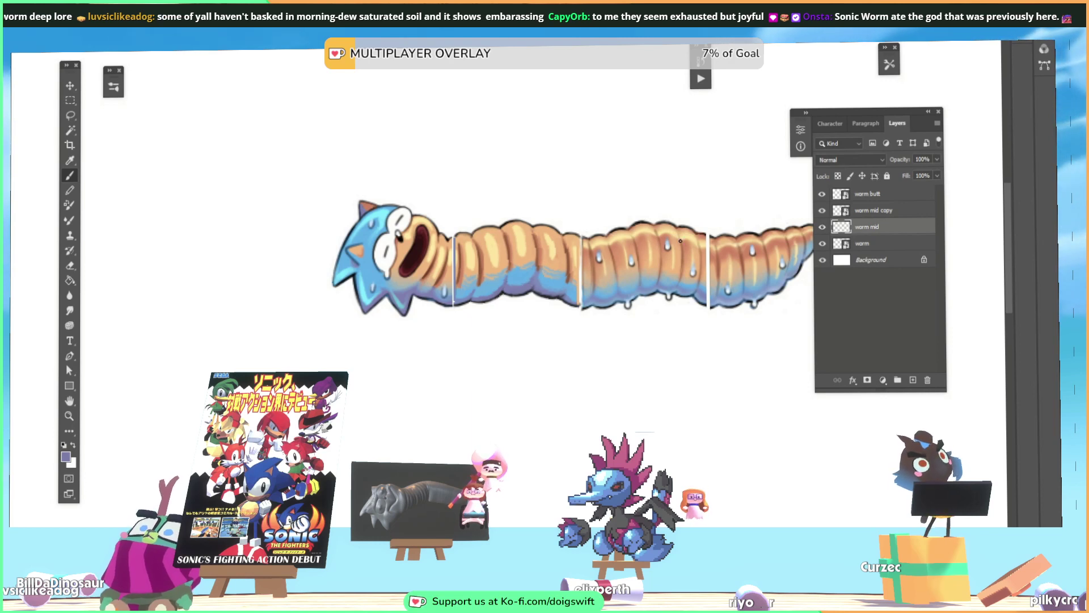
pyautogui.press('alt')
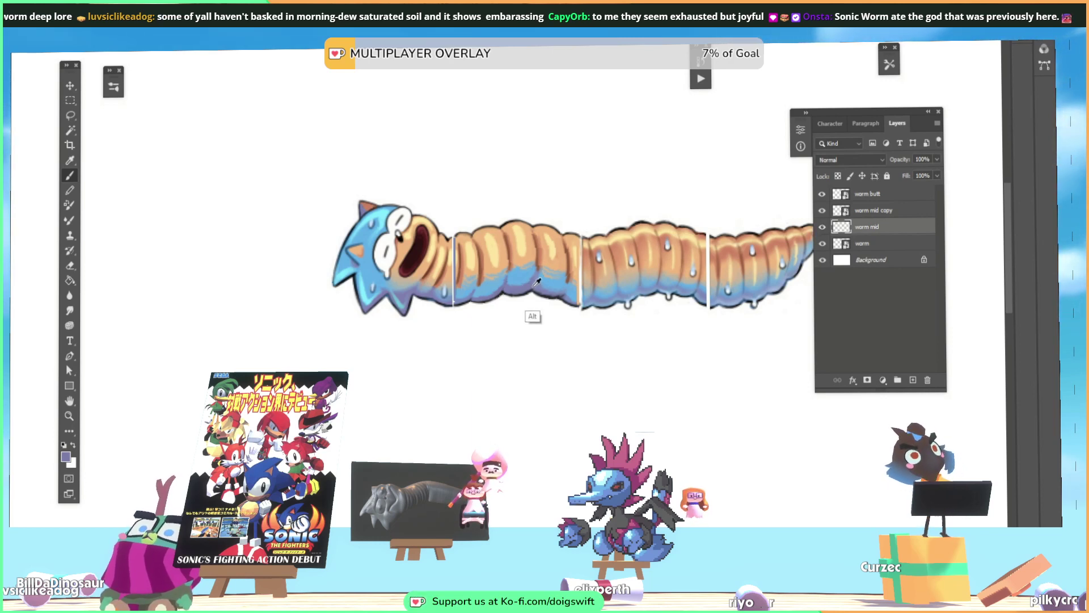
pyautogui.keyDown('alt'); pyautogui.click(530, 288); pyautogui.keyUp('alt')
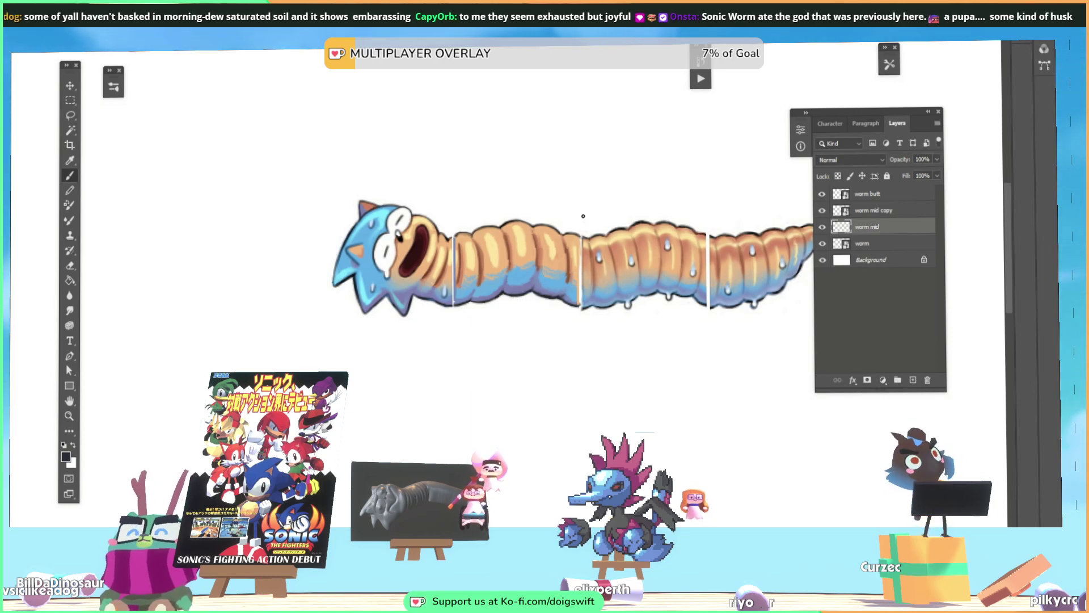
pyautogui.press('alt')
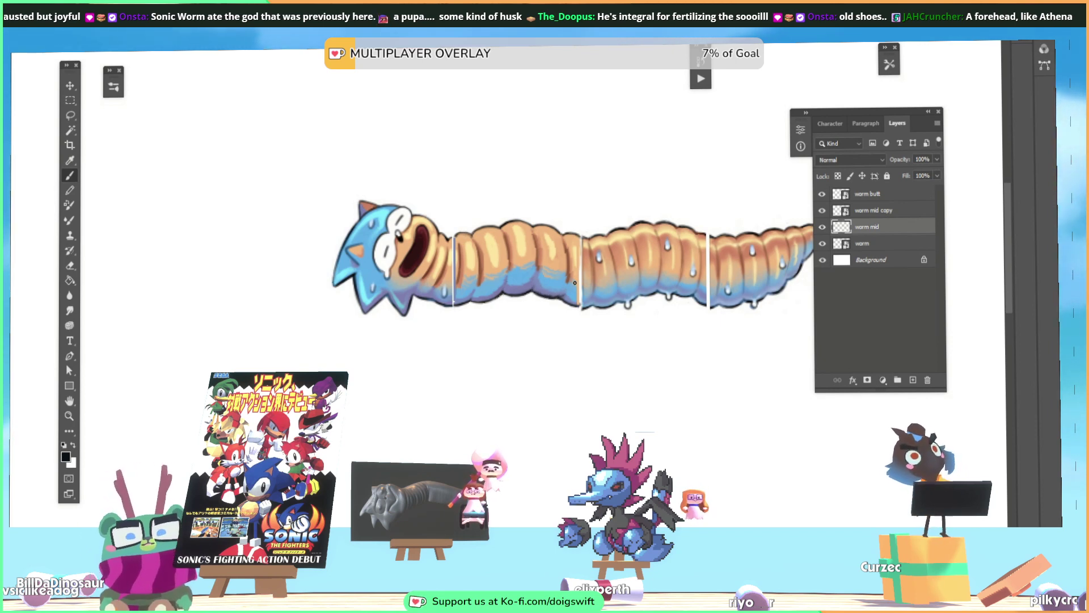
pyautogui.keyDown('alt'); pyautogui.click(553, 294); pyautogui.keyUp('alt')
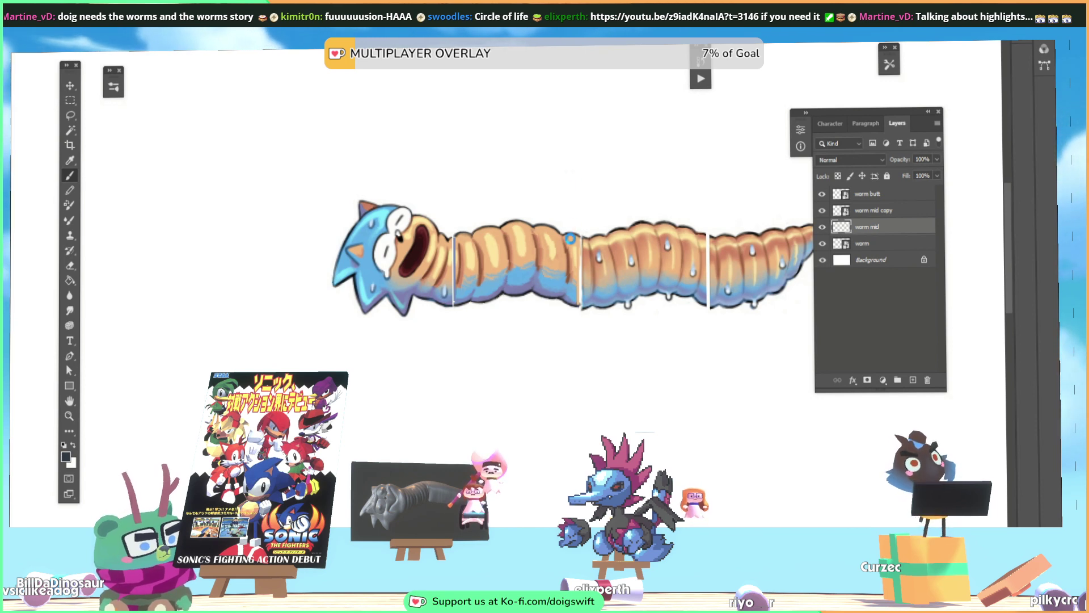
# Repaint the first middle segment's rearmost ring and crease with sampled brown and tan, blending the lower part into blue
pyautogui.press('alt')
pyautogui.keyDown('alt'); pyautogui.click(570, 255); pyautogui.keyUp('alt')
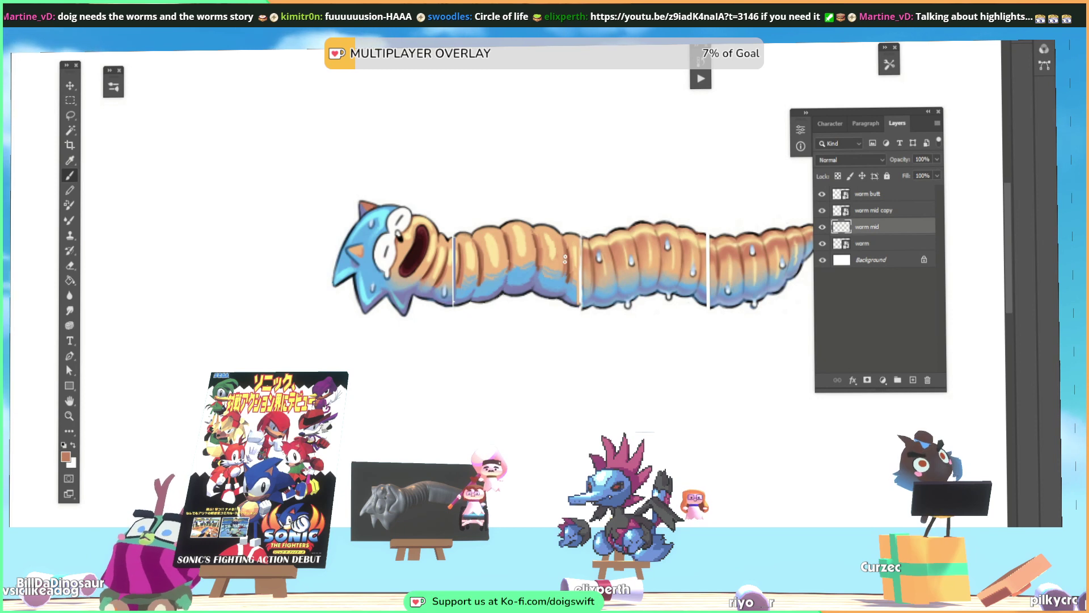
pyautogui.press('alt')
pyautogui.keyDown('alt'); pyautogui.click(569, 265); pyautogui.keyUp('alt')
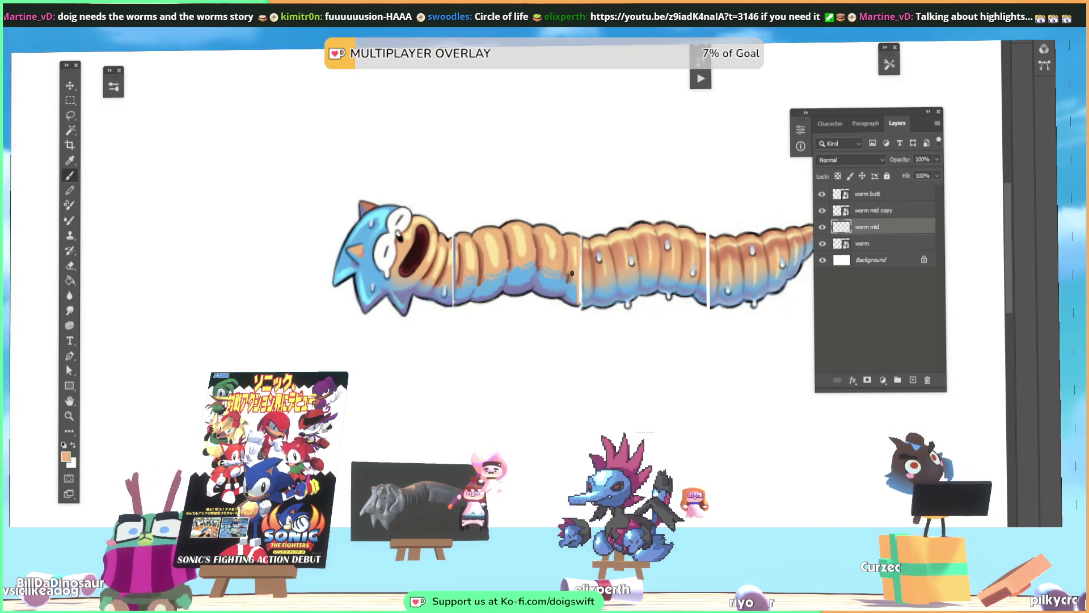
pyautogui.press('alt')
pyautogui.keyDown('alt'); pyautogui.click(574, 281); pyautogui.keyUp('alt')
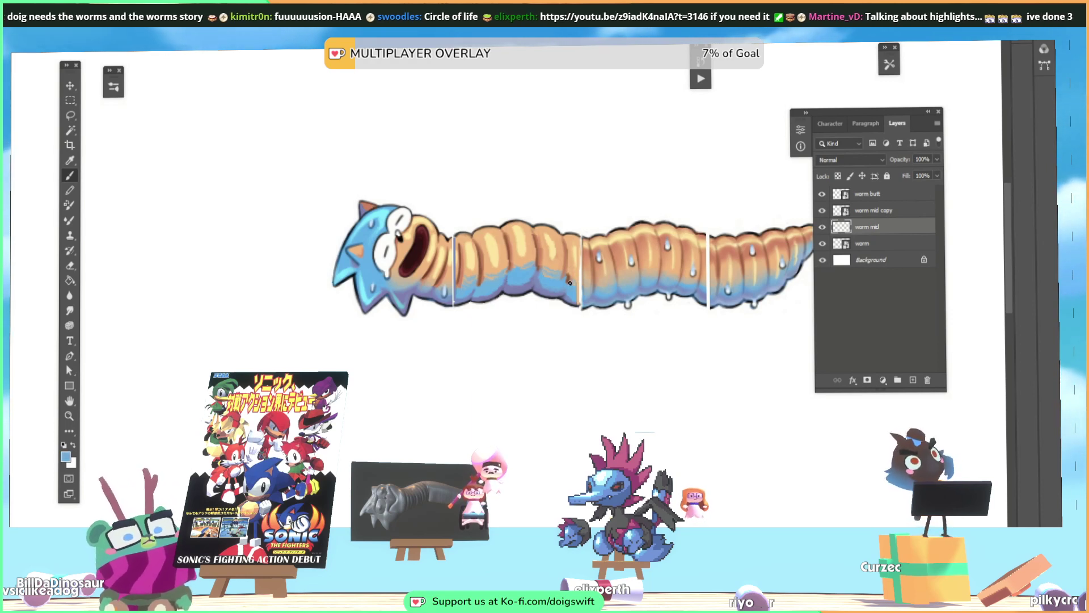
pyautogui.keyDown('alt'); pyautogui.click(569, 271); pyautogui.keyUp('alt')
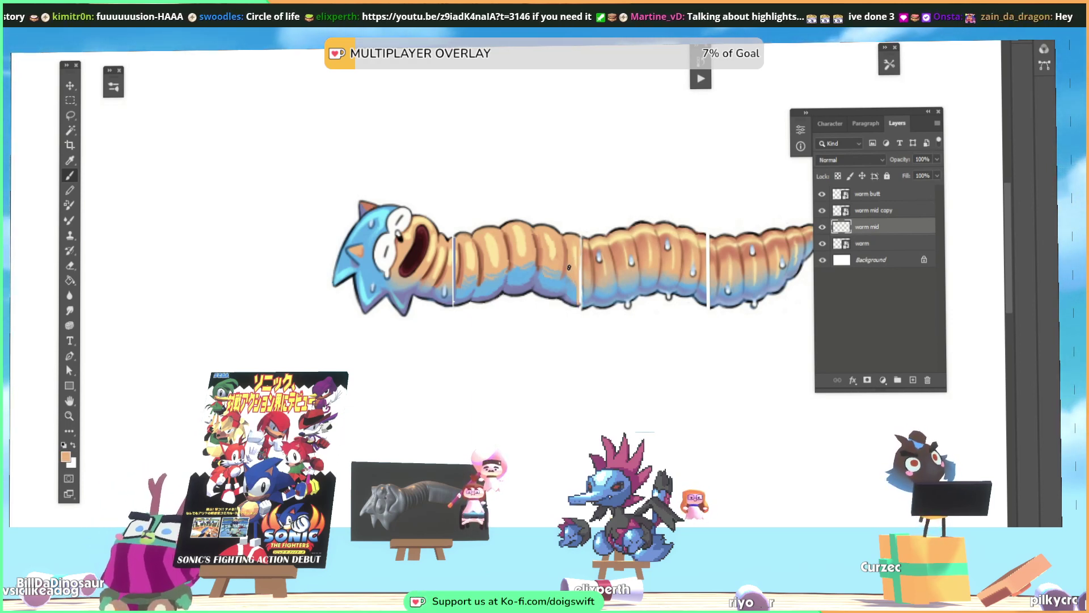
pyautogui.keyDown('alt'); pyautogui.click(565, 280); pyautogui.keyUp('alt')
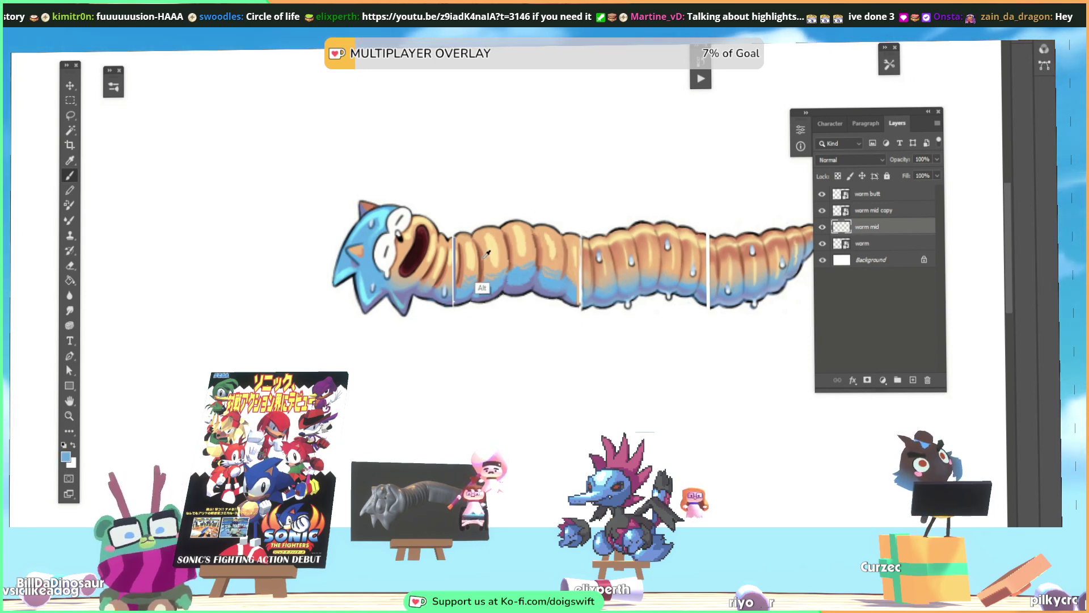
pyautogui.keyDown('alt'); pyautogui.click(567, 256); pyautogui.keyUp('alt')
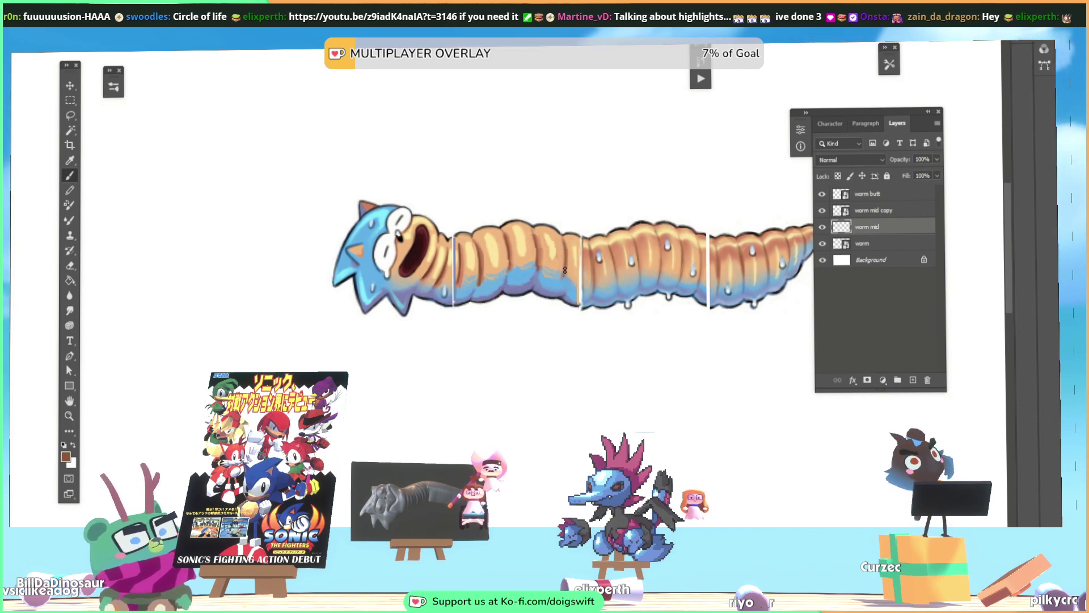
pyautogui.keyDown('alt'); pyautogui.click(572, 282); pyautogui.keyUp('alt')
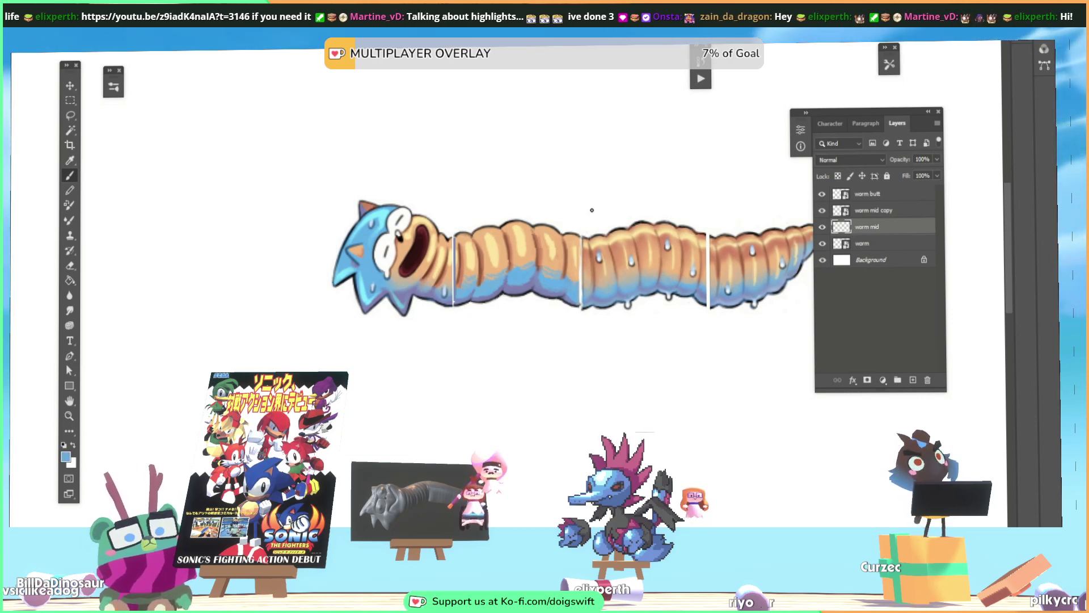
# Repaint the crease between the first middle segment's front rings in sampled reddish brown and tan, blending its base into blue and purple
pyautogui.press('alt')
pyautogui.keyDown('alt'); pyautogui.click(534, 250); pyautogui.keyUp('alt')
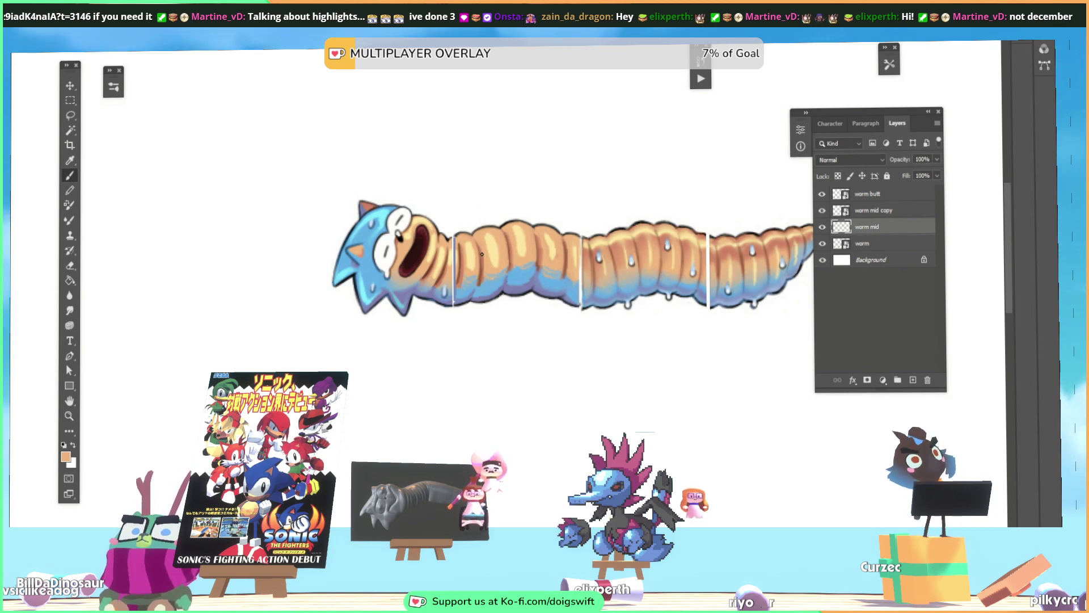
pyautogui.press('alt')
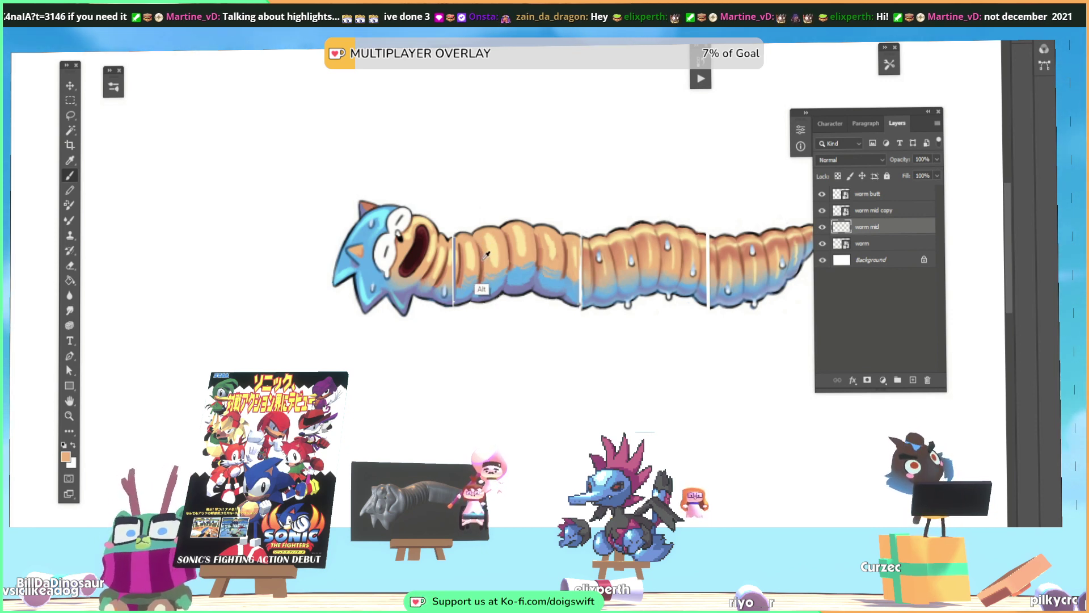
pyautogui.keyDown('alt'); pyautogui.click(485, 262); pyautogui.keyUp('alt')
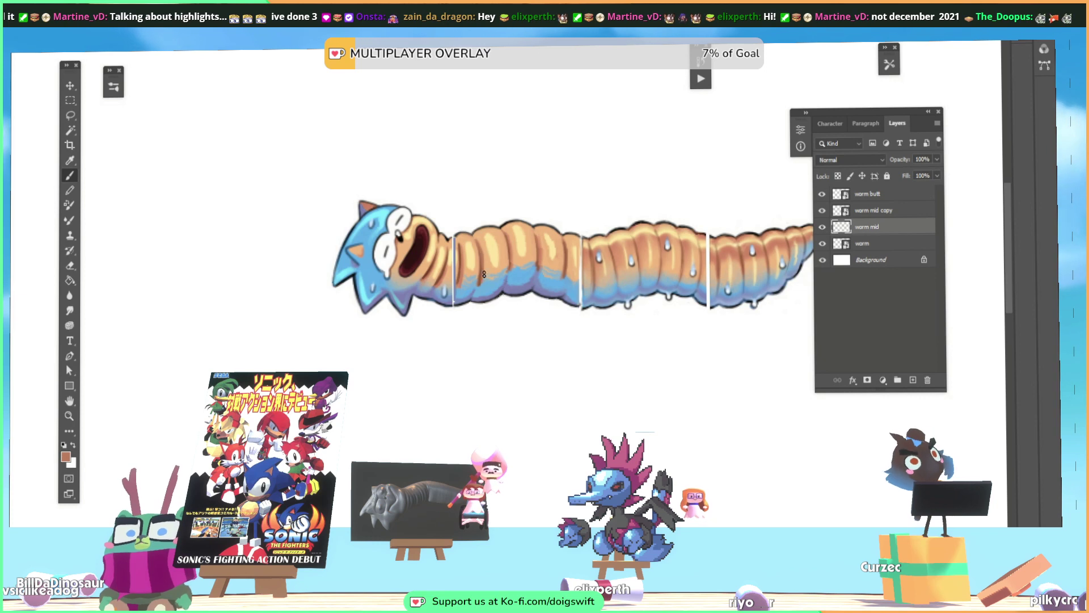
pyautogui.keyDown('alt'); pyautogui.click(484, 258); pyautogui.keyUp('alt')
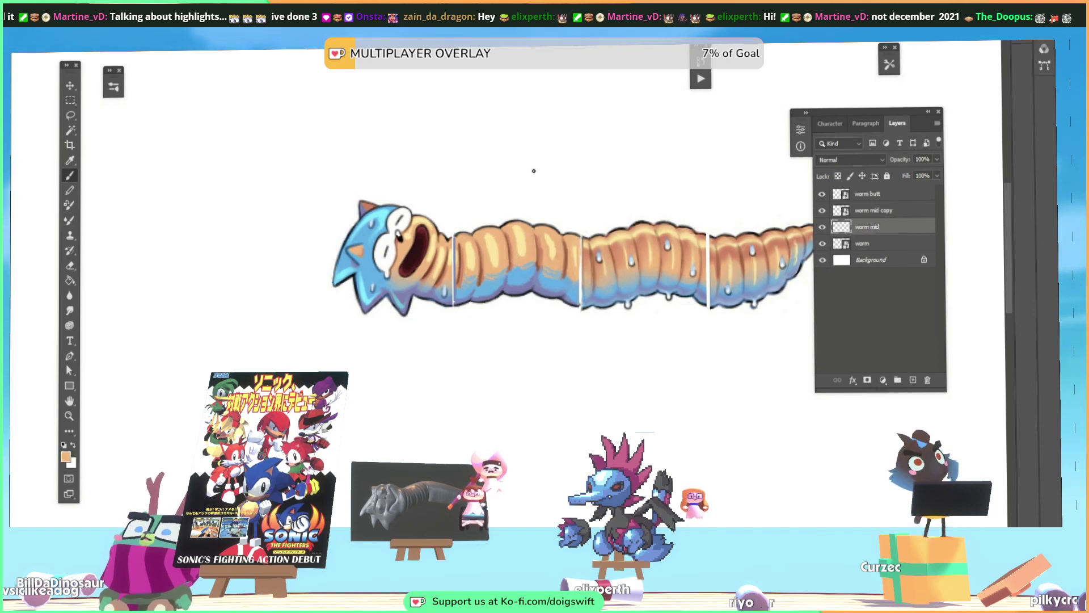
pyautogui.keyDown('alt'); pyautogui.click(483, 279); pyautogui.keyUp('alt')
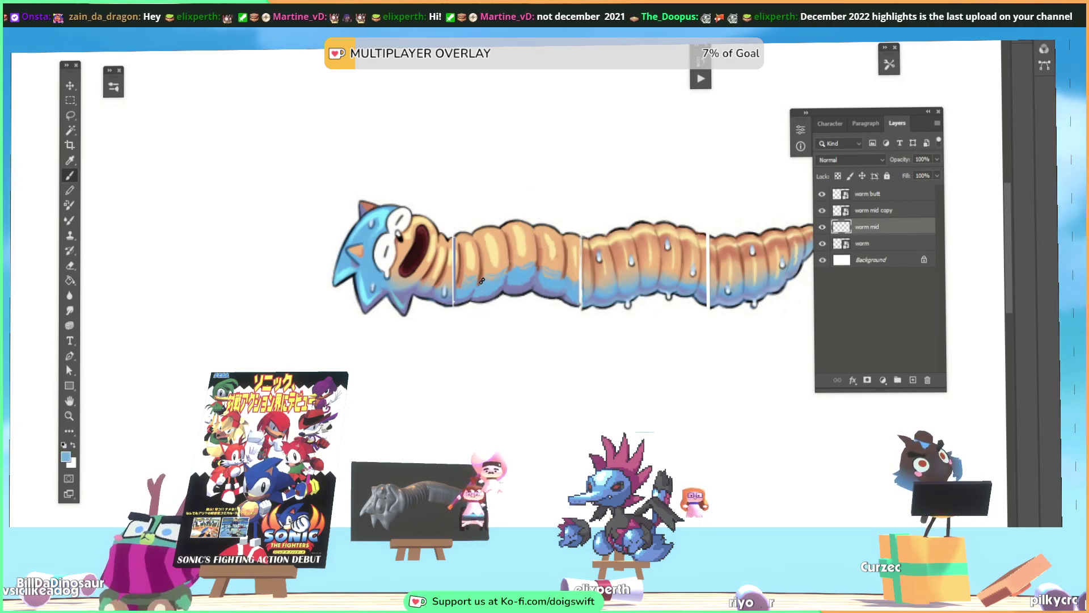
pyautogui.keyDown('alt'); pyautogui.click(485, 270); pyautogui.keyUp('alt')
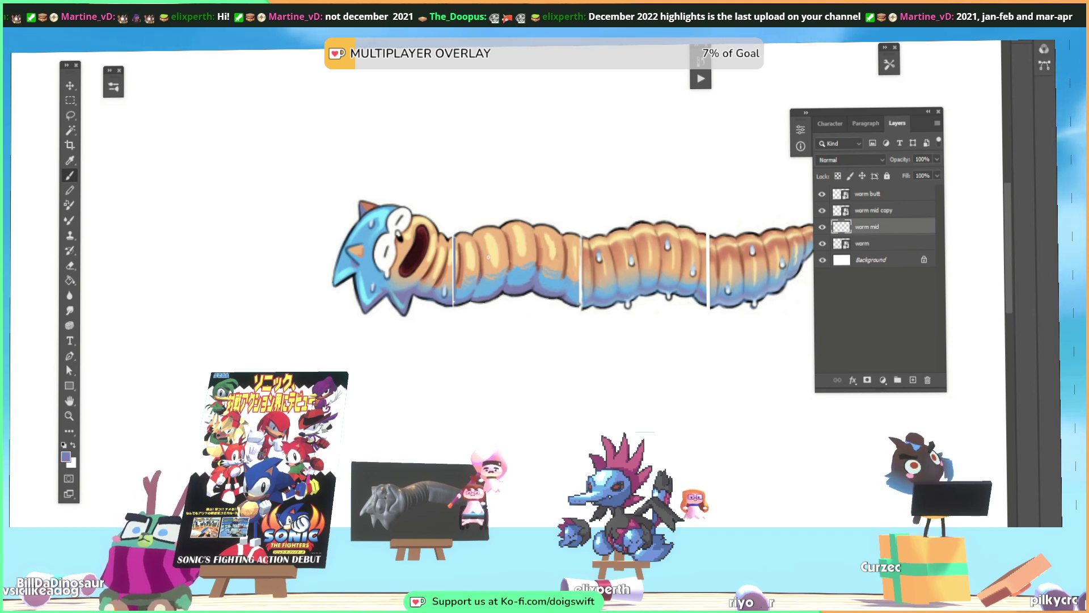
pyautogui.keyDown('alt'); pyautogui.click(479, 284); pyautogui.keyUp('alt')
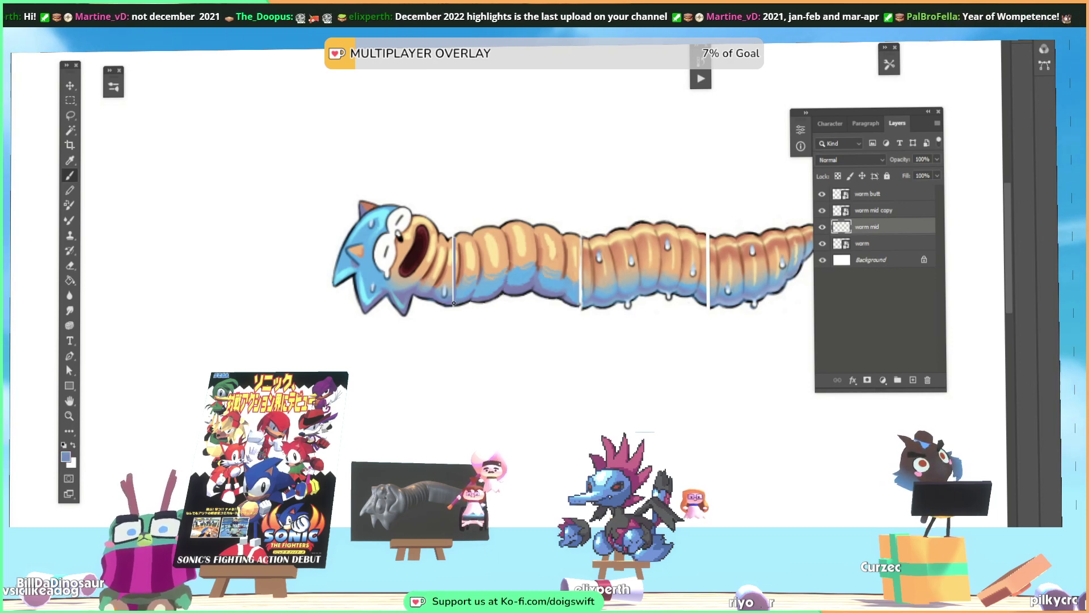
# Touch up the first middle segment's front edge beside the head with sampled blue, tan and pale yellow
pyautogui.press('alt')
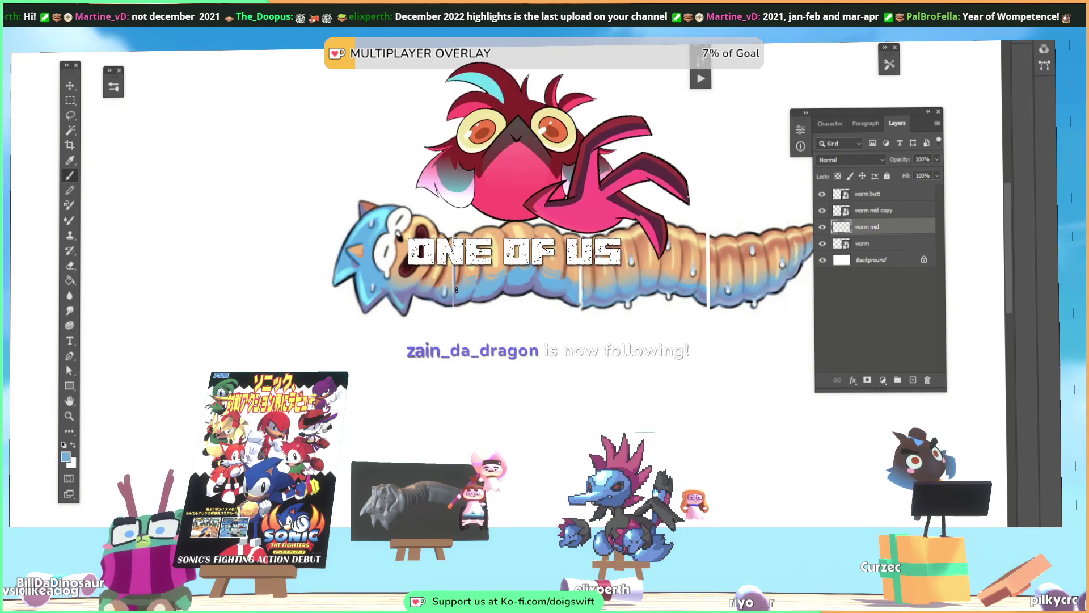
pyautogui.keyDown('alt'); pyautogui.click(458, 273); pyautogui.keyUp('alt')
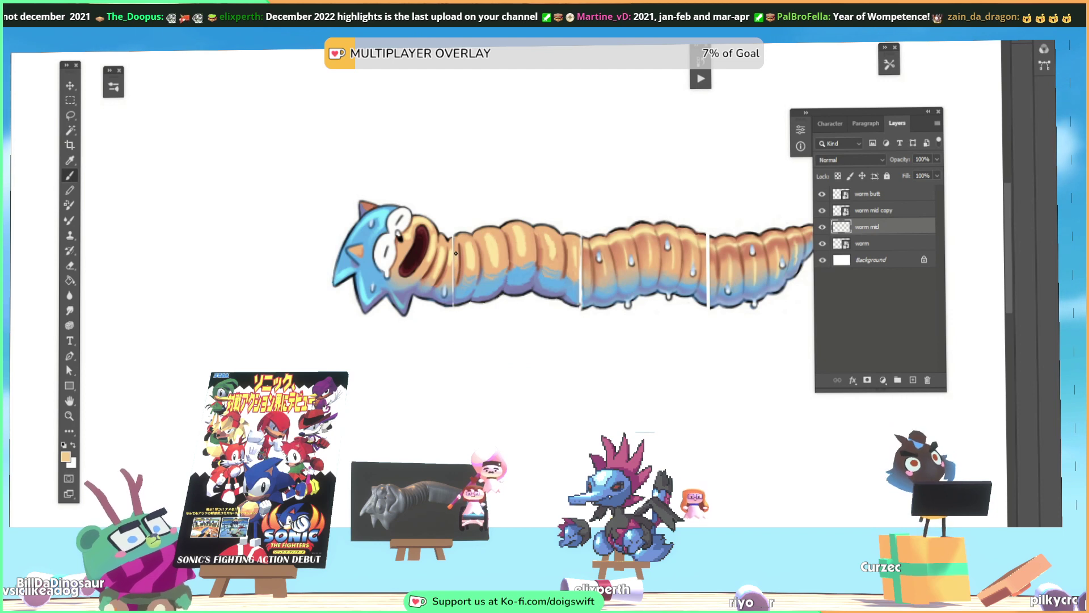
pyautogui.keyDown('alt'); pyautogui.click(472, 249); pyautogui.keyUp('alt')
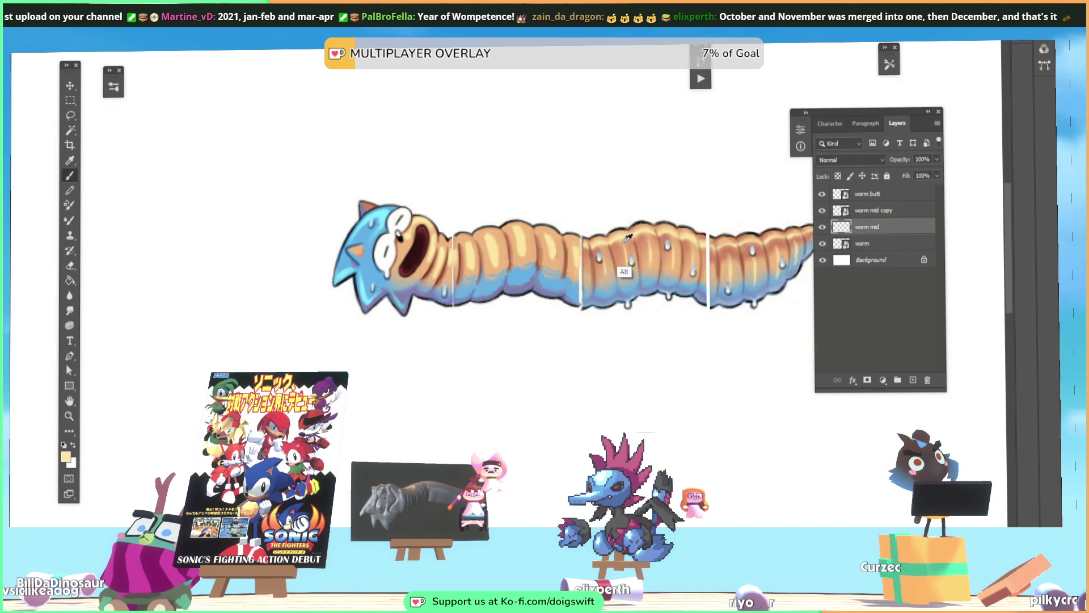
# Refine the shading of the rings and creases across the first middle segment with sampled salmon orange, brown and light peach
pyautogui.keyDown('alt'); pyautogui.click(621, 274); pyautogui.keyUp('alt')
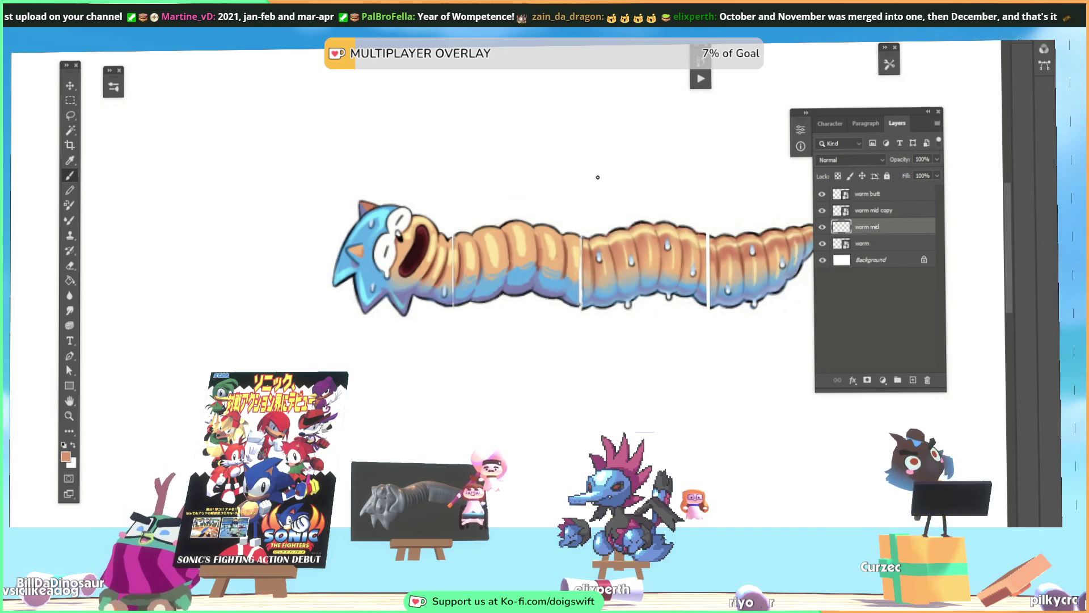
pyautogui.keyDown('alt'); pyautogui.click(538, 240); pyautogui.keyUp('alt')
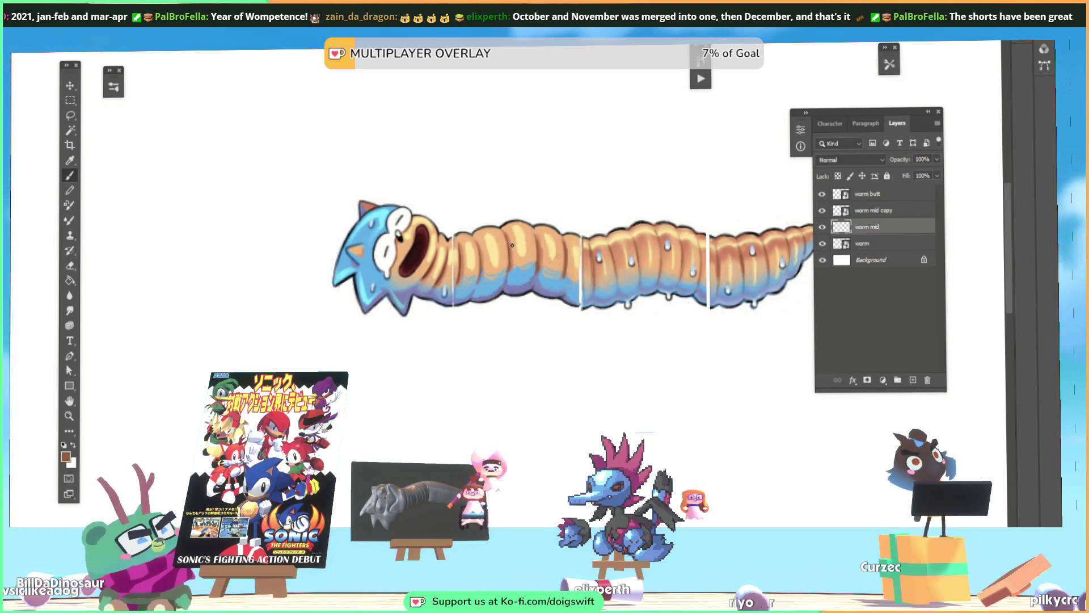
pyautogui.press('alt')
pyautogui.keyDown('alt'); pyautogui.click(619, 244); pyautogui.keyUp('alt')
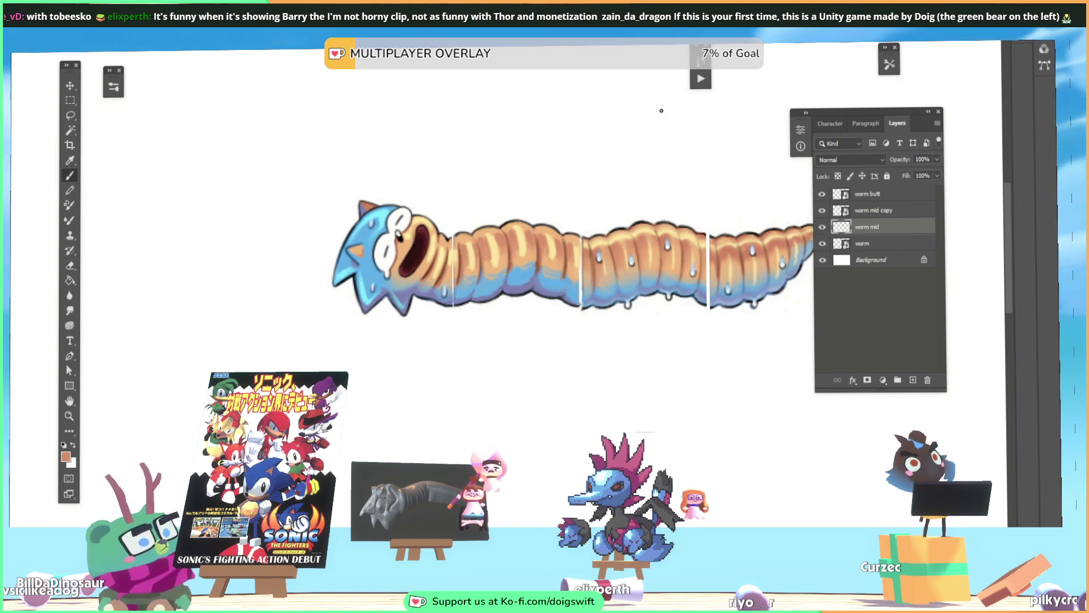
pyautogui.press('alt')
pyautogui.keyDown('alt'); pyautogui.click(498, 244); pyautogui.keyUp('alt')
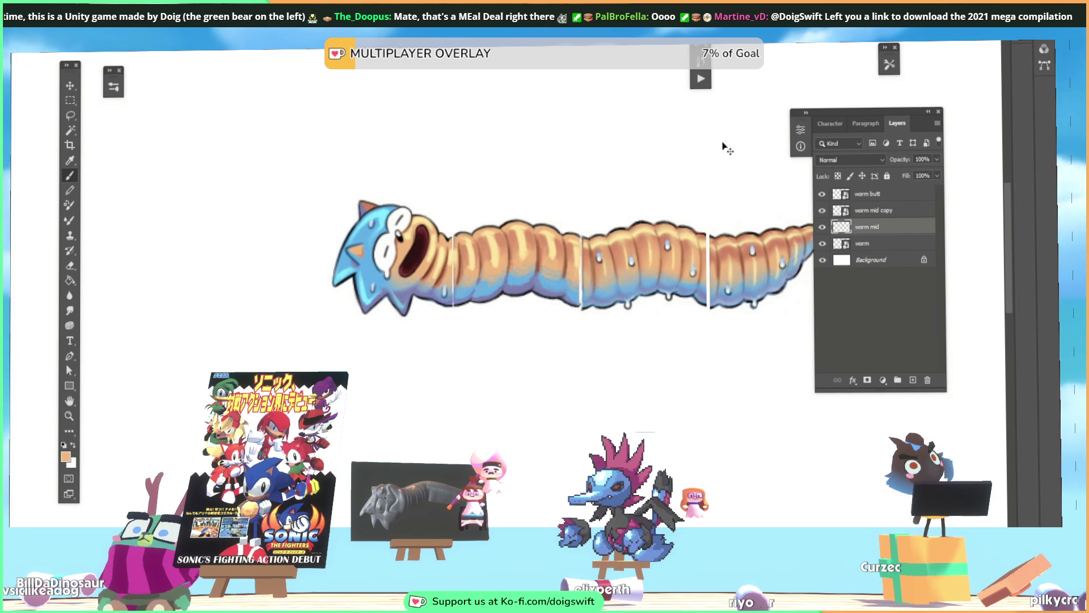
# Bring up the save options for the document and cancel without saving
pyautogui.hotkey('ctrl', 's')
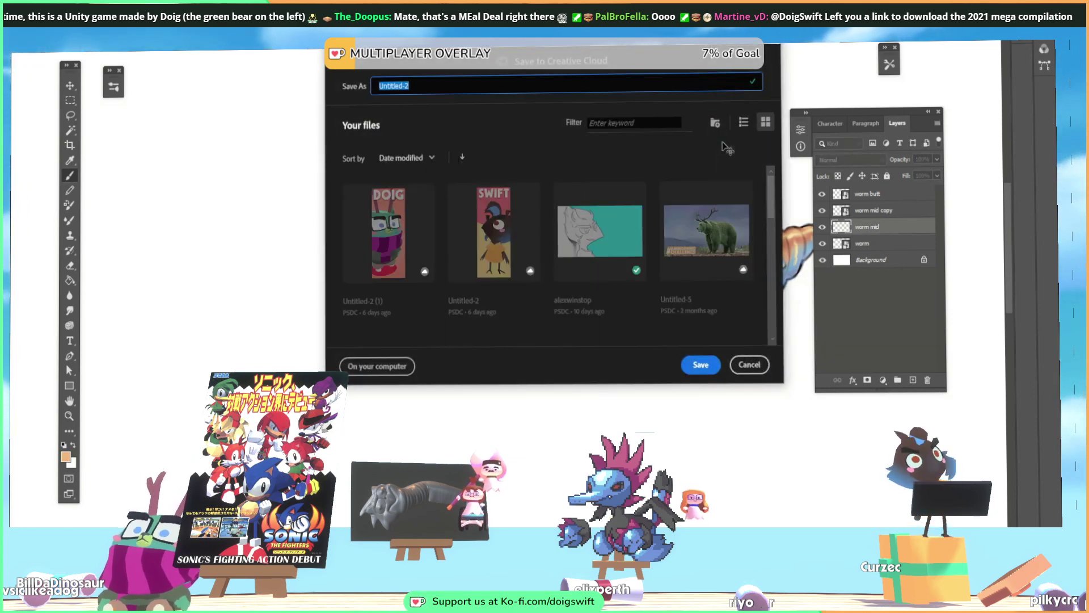
pyautogui.click(749, 364)
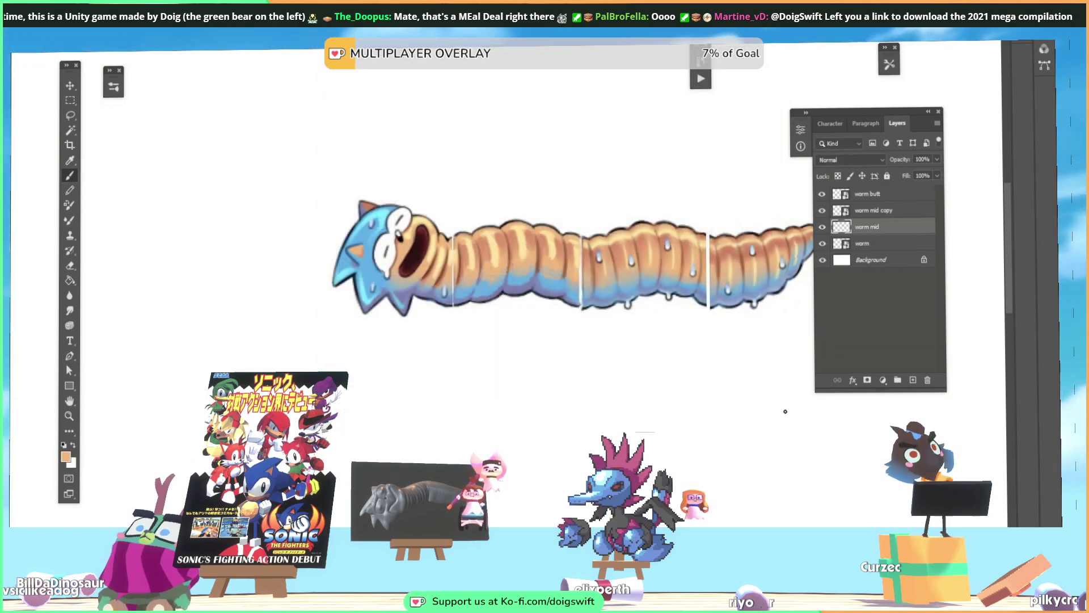